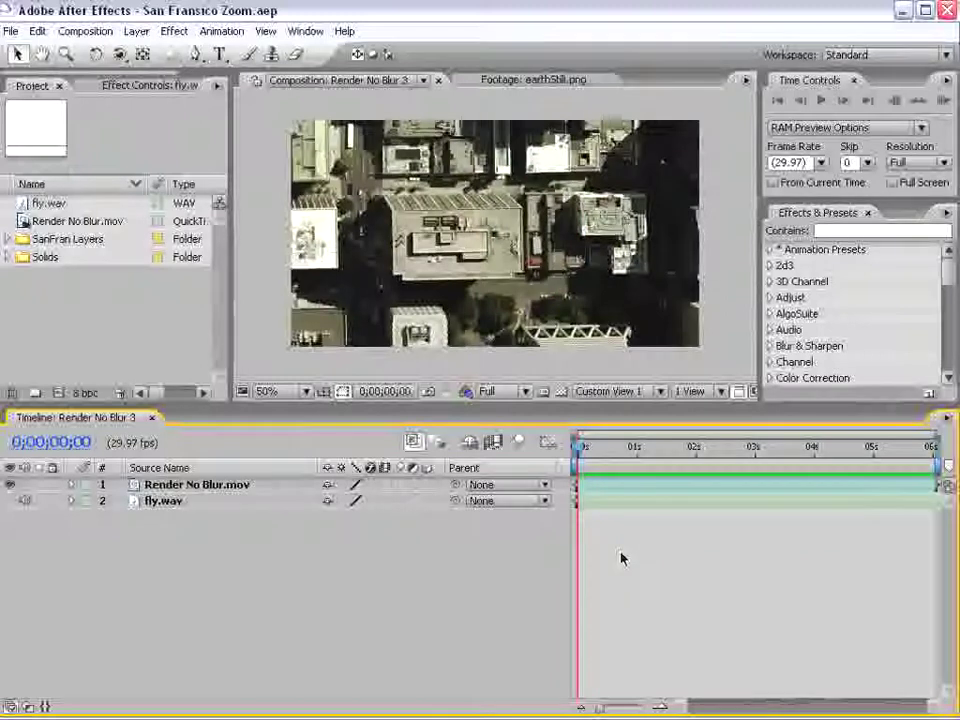
Create a new composition named "Earth ZOom" at 864 x 480, 24 frames per second, lasting 10 seconds.
drag(583, 453, 906, 456)
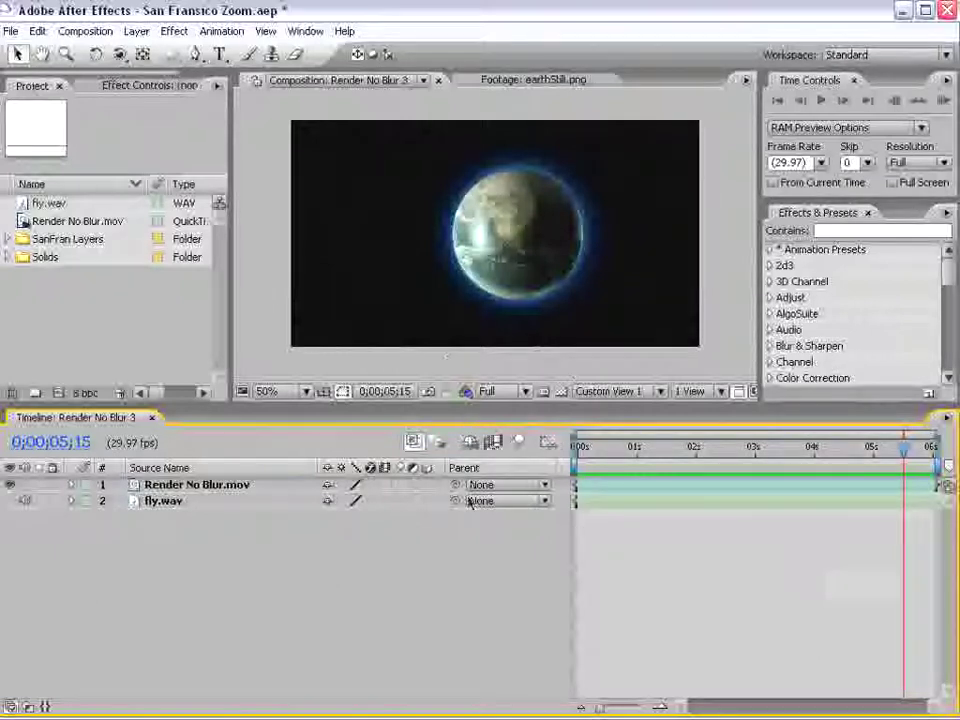
click(85, 31)
click(85, 52)
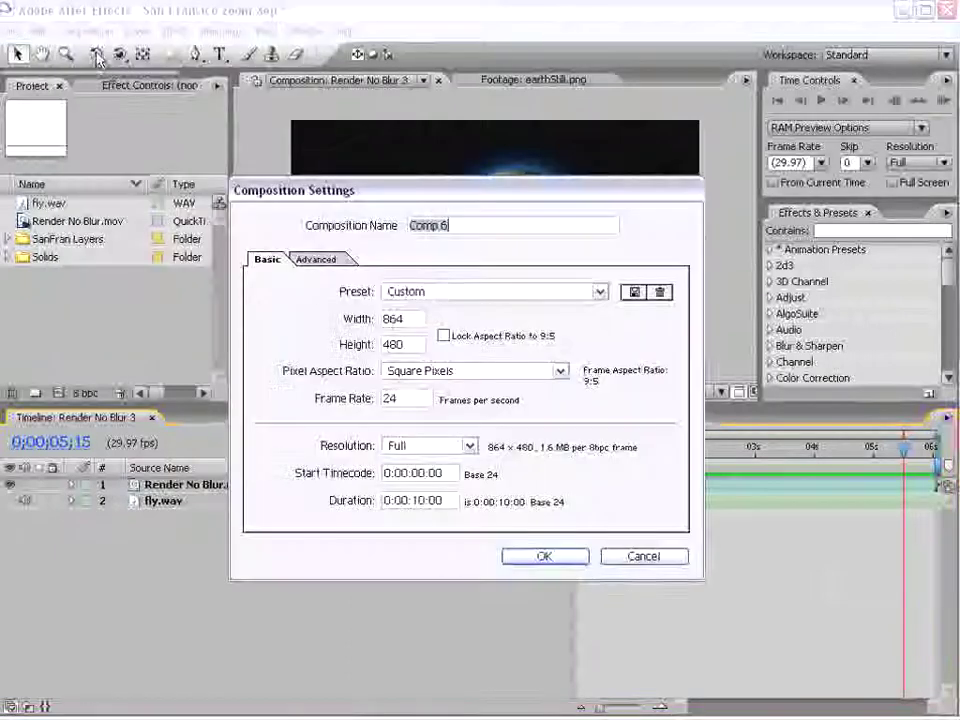
text(Earth ZOom)
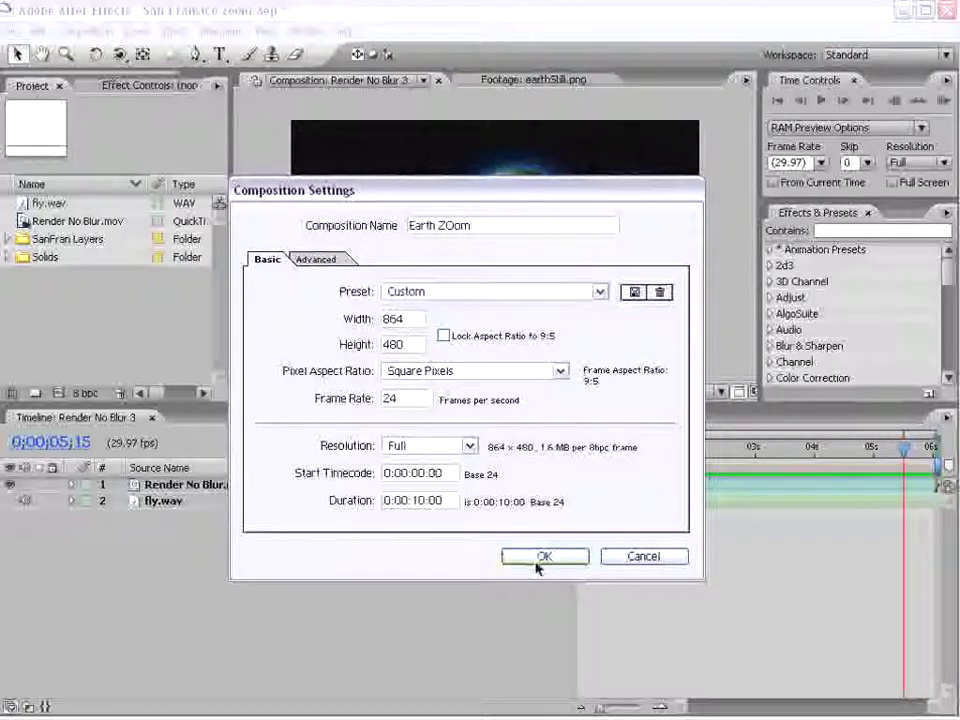
click(545, 557)
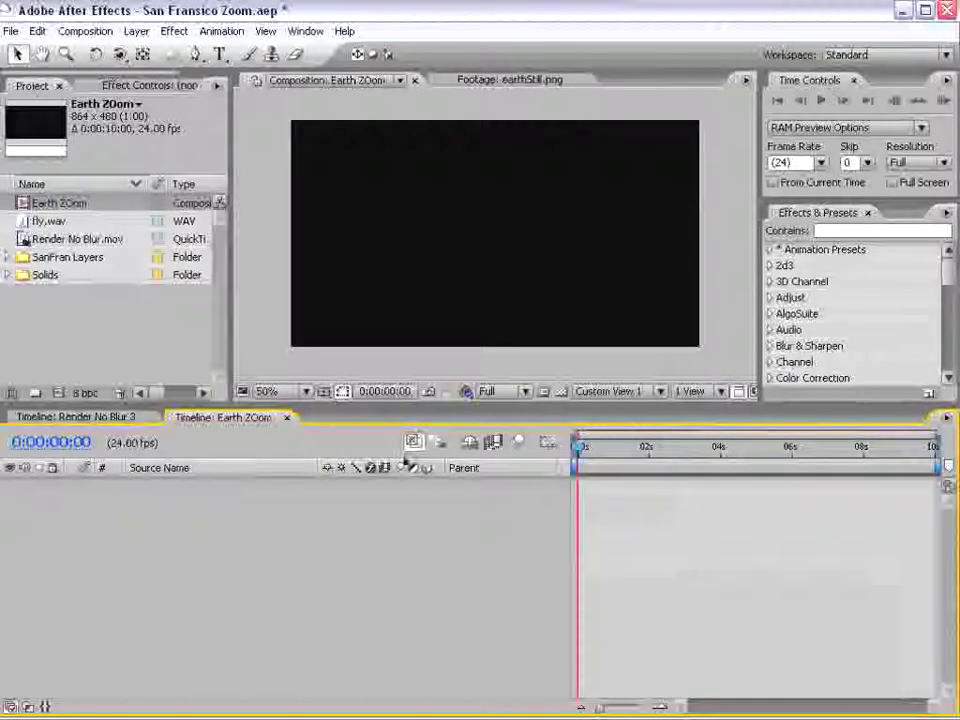
Examine the footage in the SanFran Layers folder, from the closest satellite image, Layer 1, out to Layer 6 and earthStill.png.
click(7, 259)
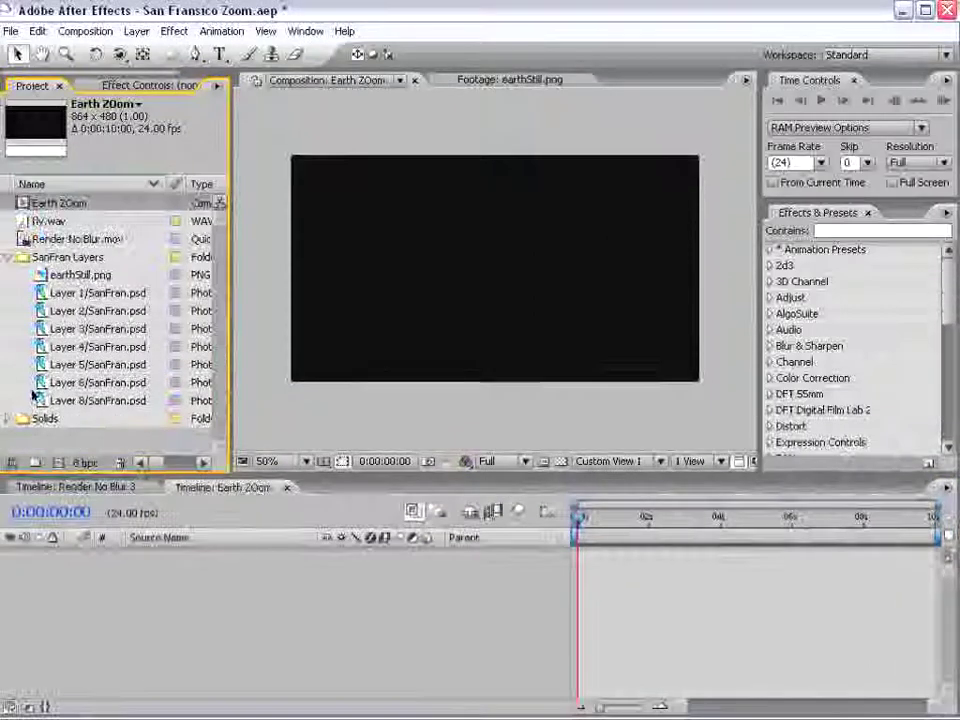
click(35, 399)
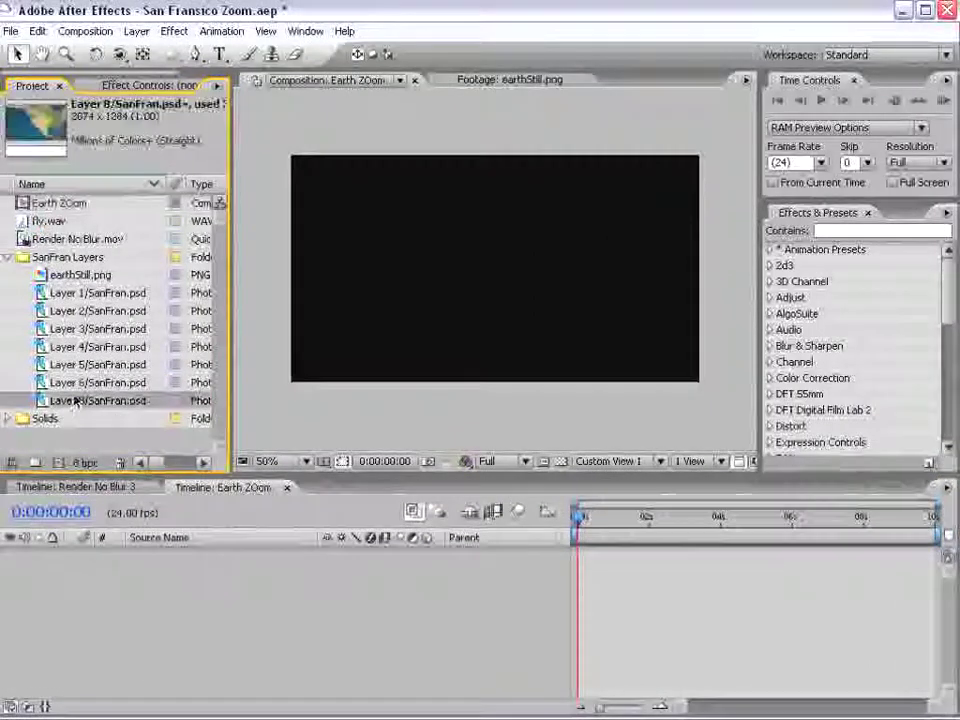
click(43, 294)
double_click(43, 294)
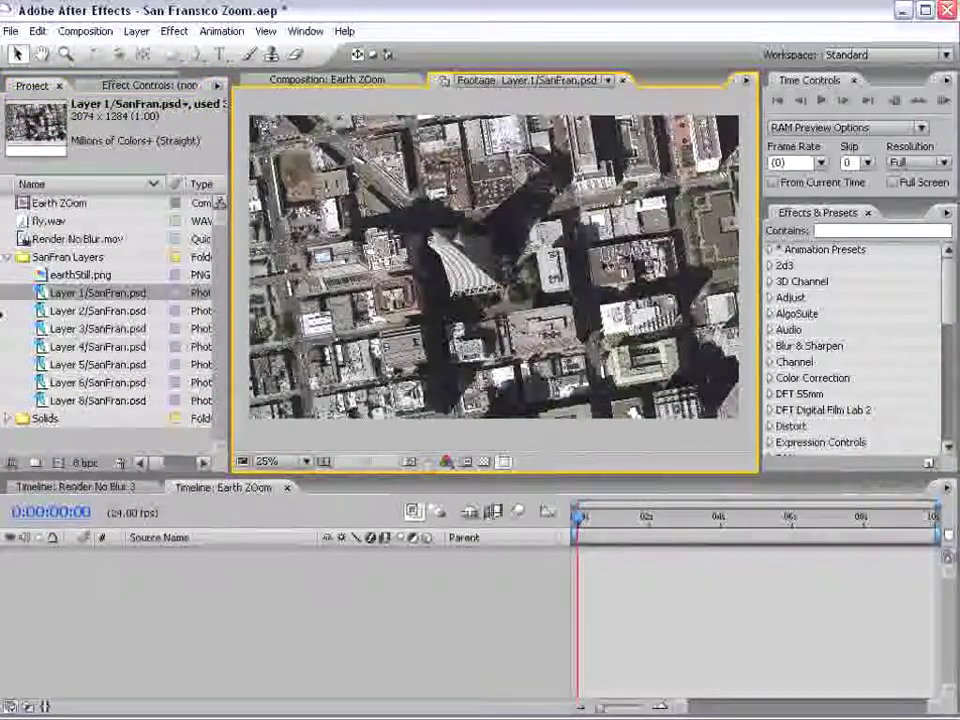
double_click(47, 312)
double_click(62, 329)
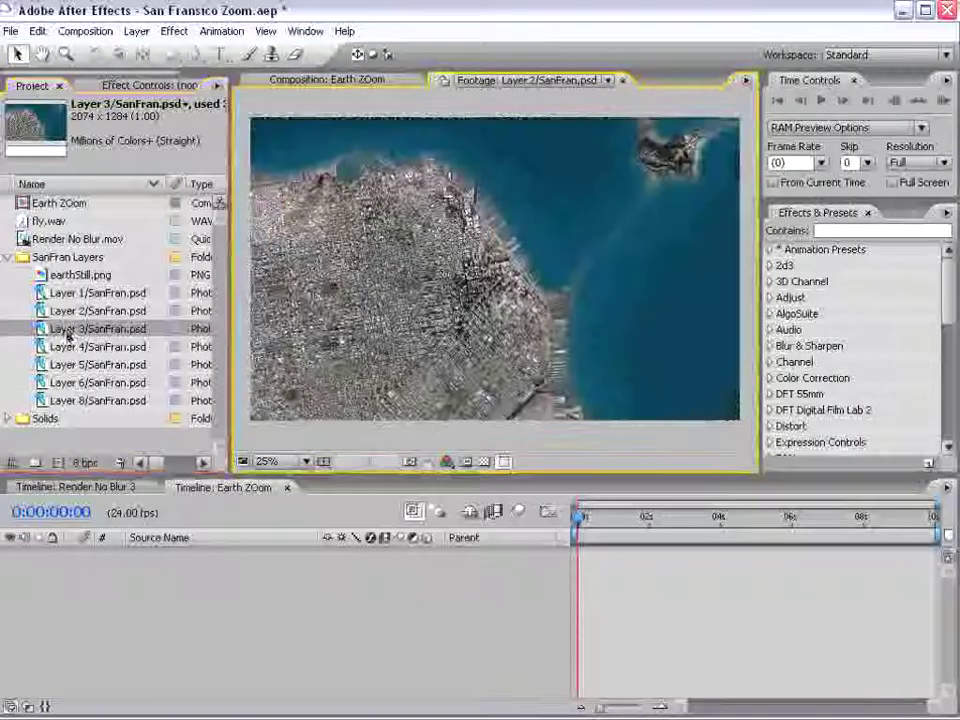
double_click(73, 347)
double_click(75, 365)
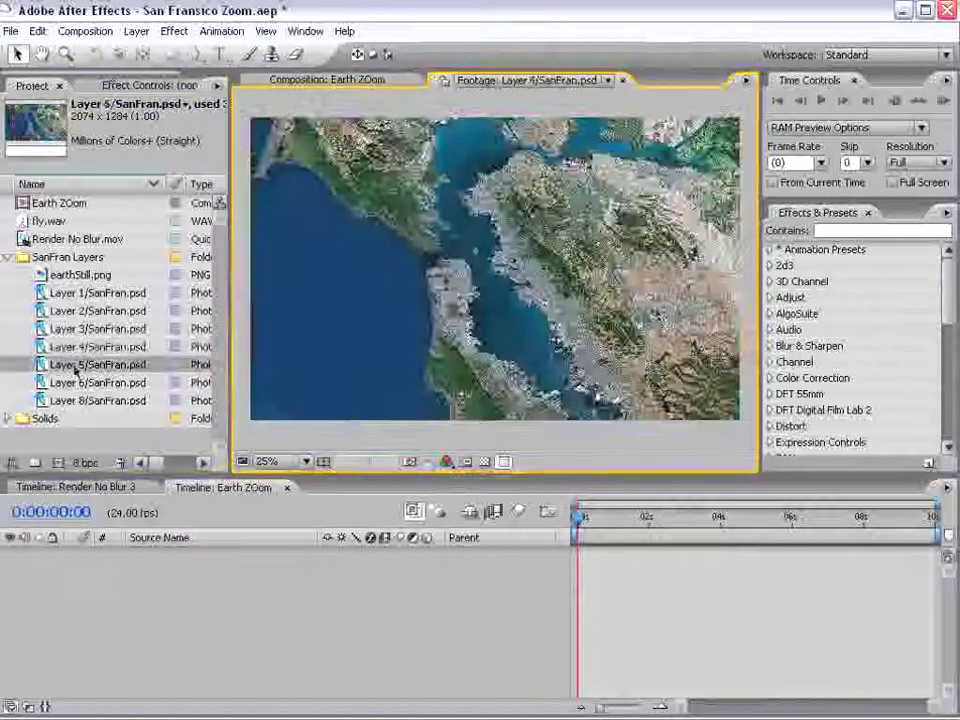
double_click(75, 383)
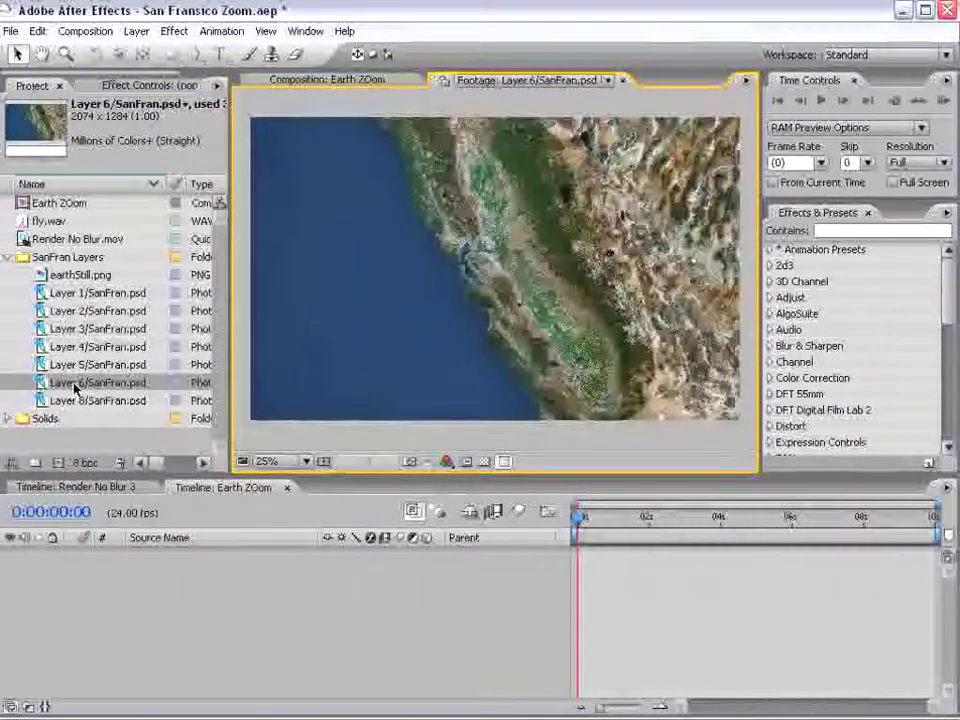
double_click(45, 294)
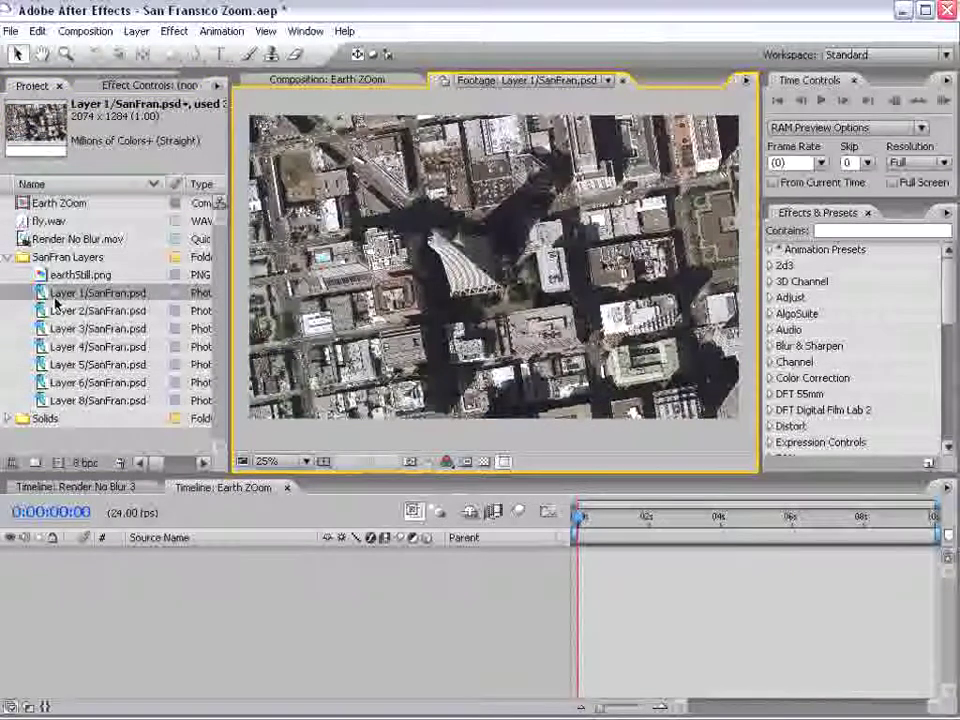
scroll(515, 258, up, 5)
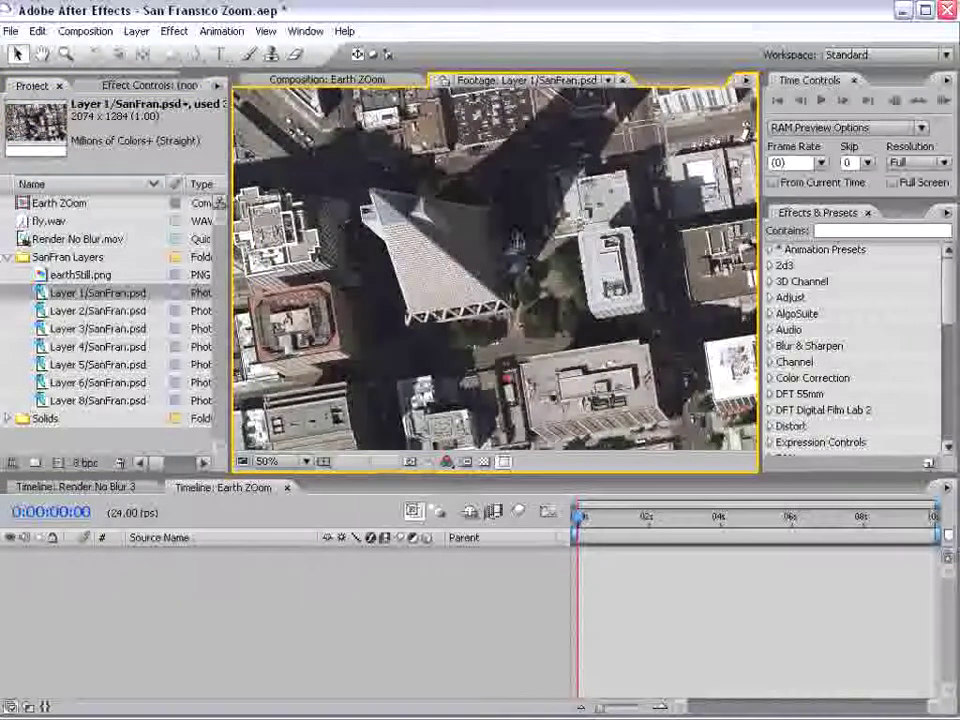
scroll(515, 258, down, 5)
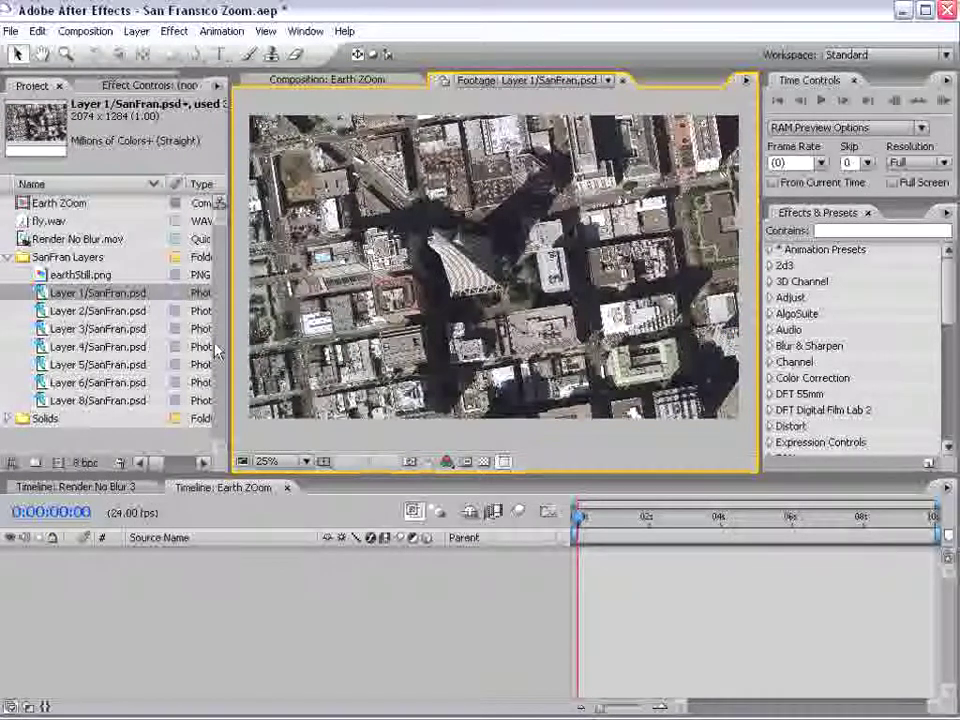
double_click(80, 275)
Add the seven SanFran.psd layers to the Earth ZOom composition in numerical order, starting at 0:00:00:00.
shift+click(75, 401)
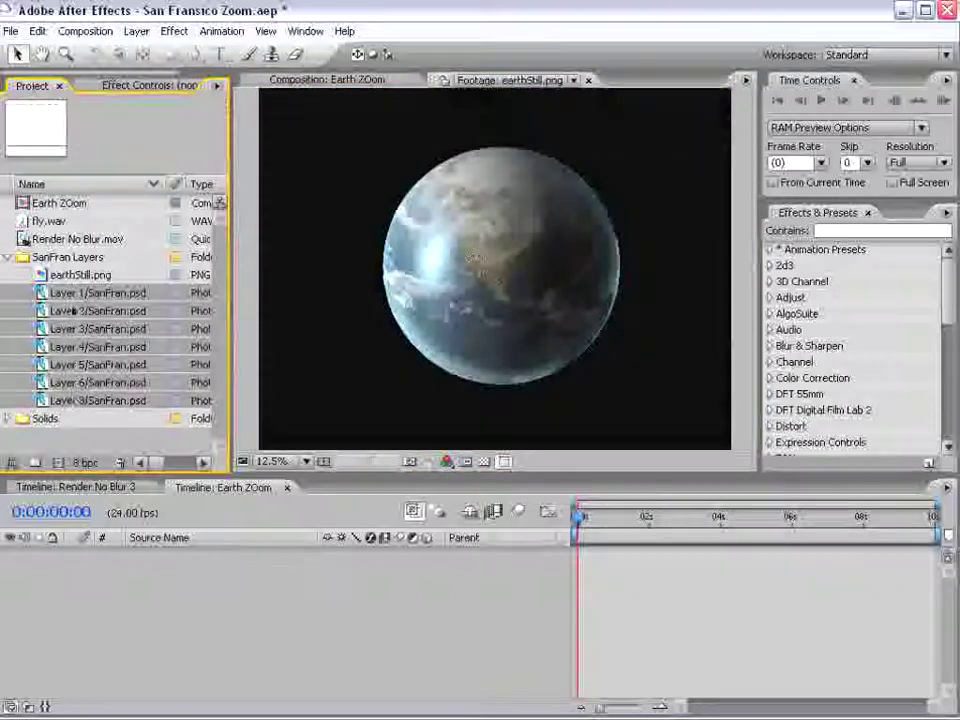
drag(96, 315, 617, 572)
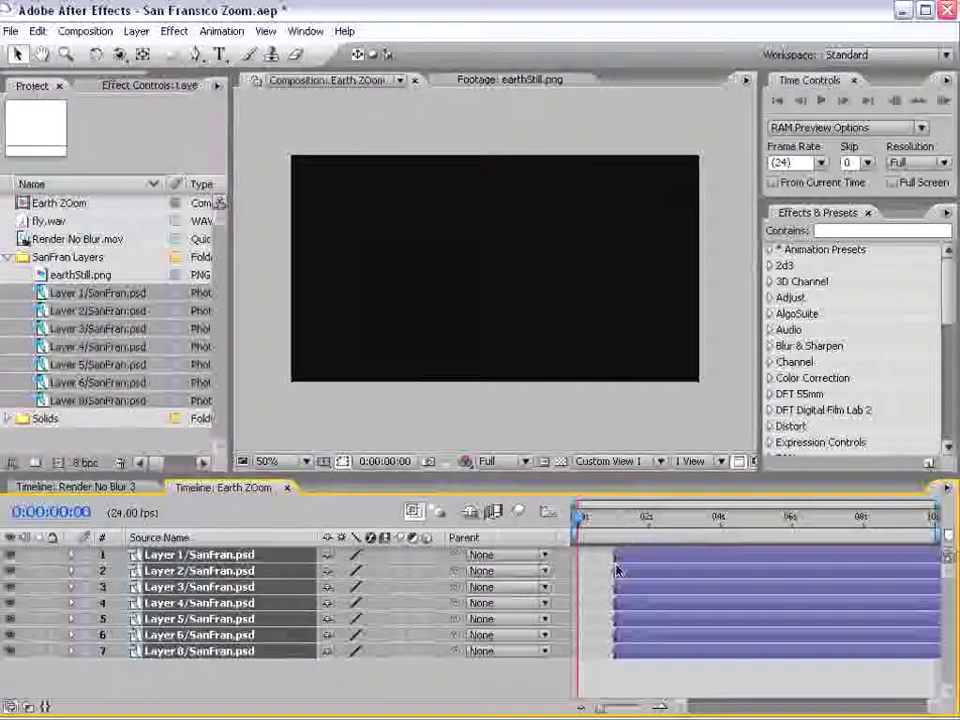
click(199, 556)
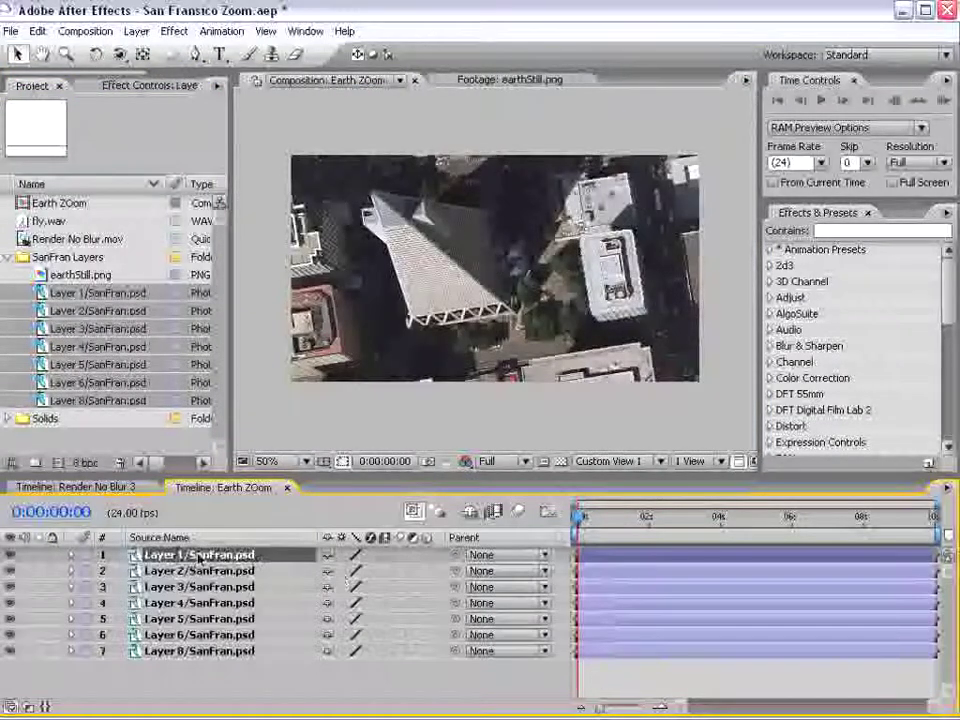
mouse_move(581, 517)
mouse_down()
mouse_move(619, 526)
mouse_move(573, 525)
mouse_up()
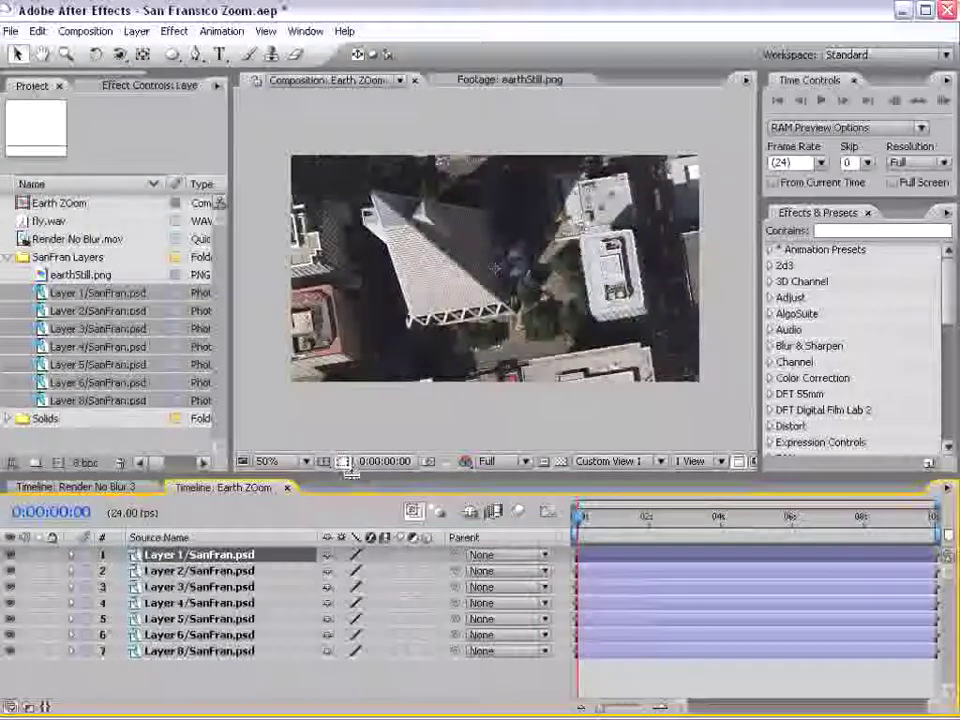
Make more room for the timeline and add earthStill.png to the composition beneath all the SanFran layers.
drag(352, 477, 352, 437)
click(194, 612)
click(194, 630)
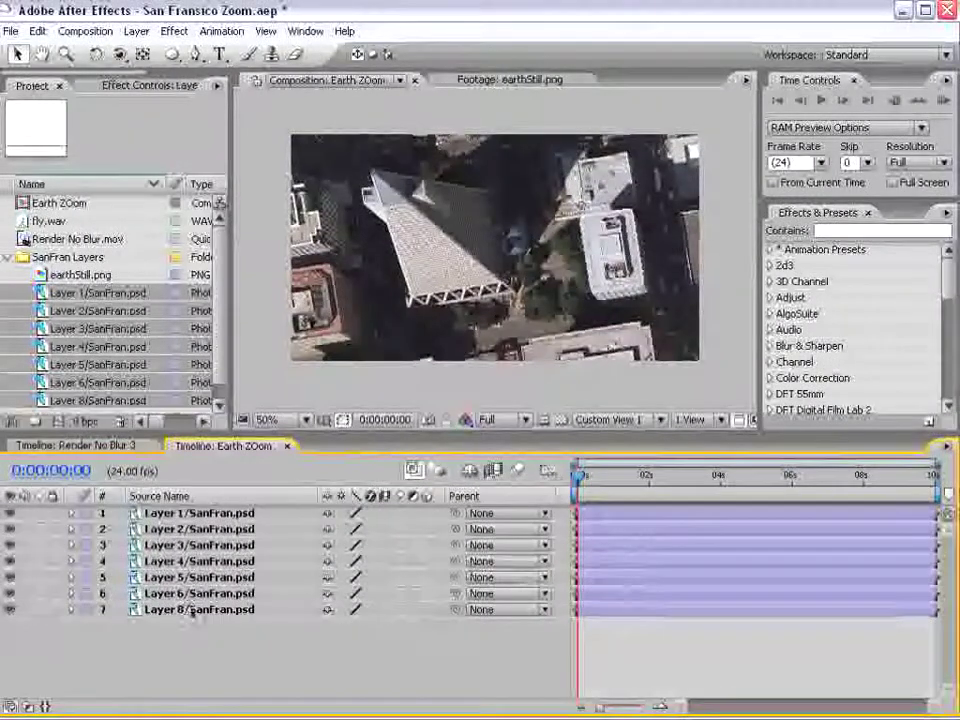
drag(65, 276, 160, 515)
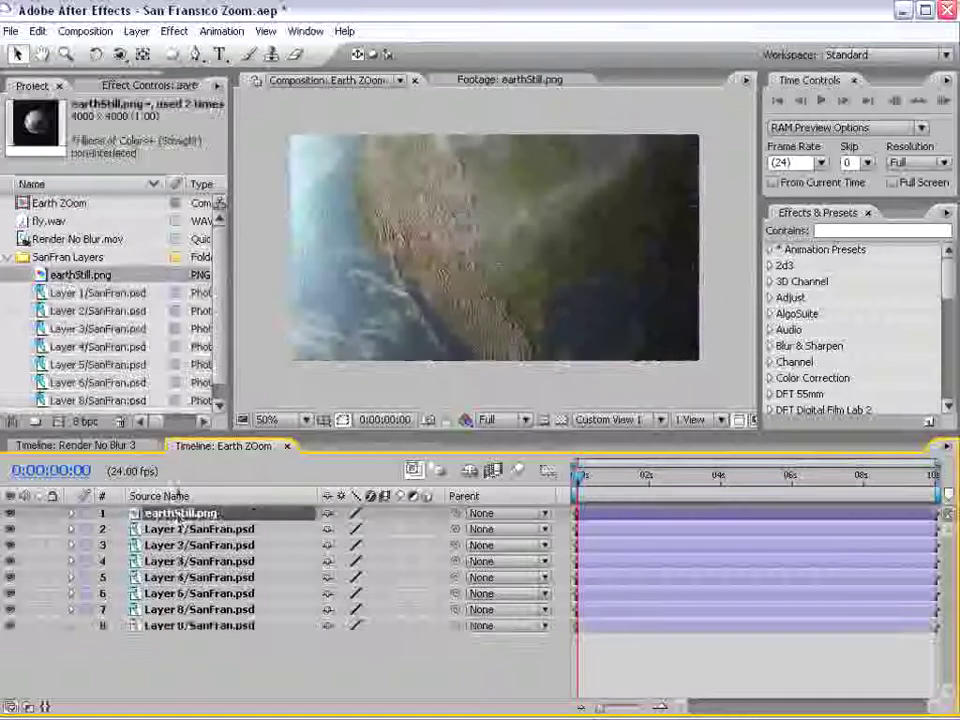
key(ctrl+shift+bracketleft)
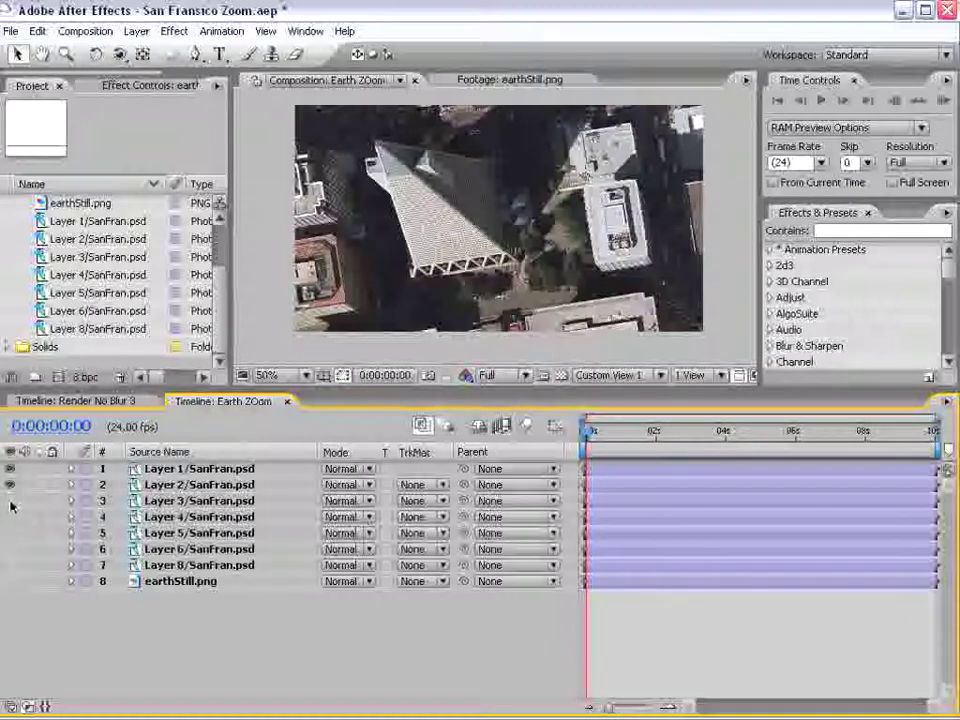
Set the opacity of Layer 1 to 50% and compare it with Layer 2 underneath.
click(180, 470)
click(165, 484)
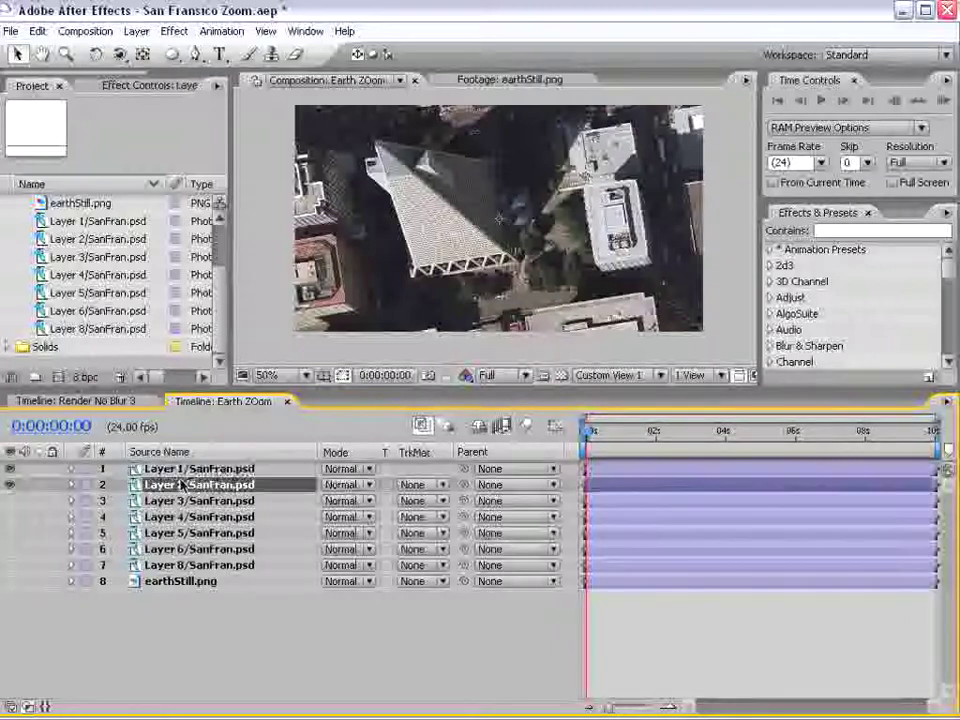
click(171, 472)
key(t)
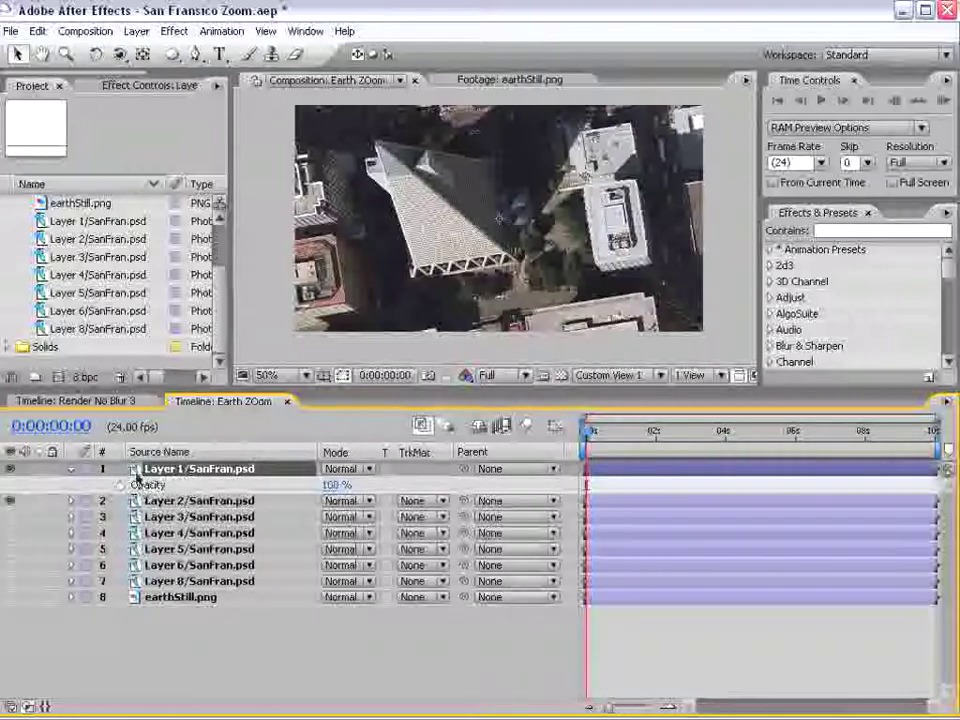
click(334, 484)
text(50)
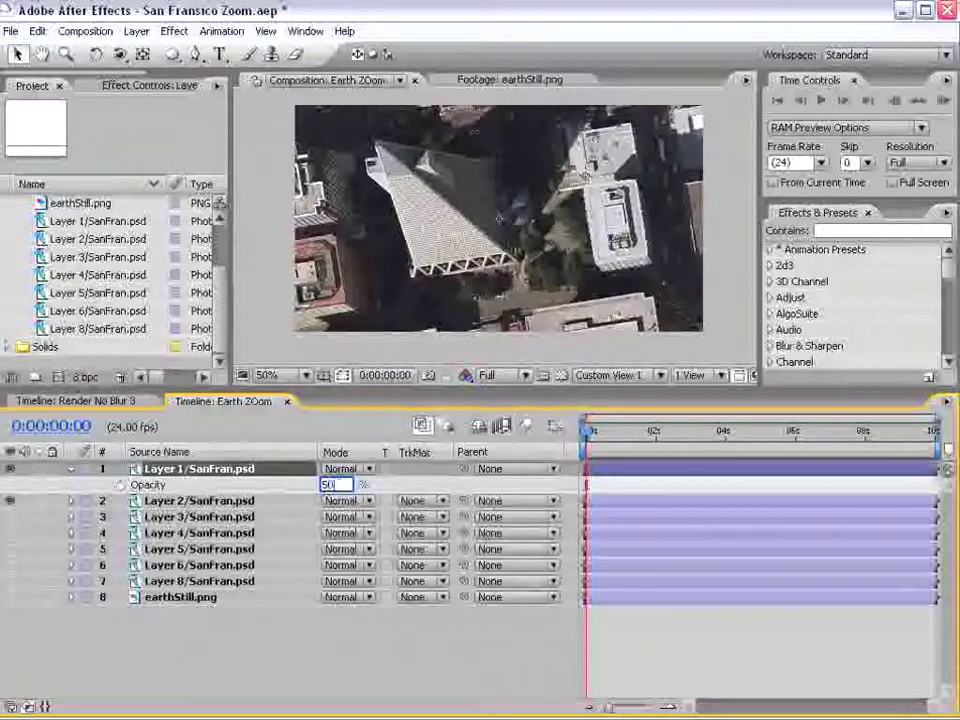
key(Return)
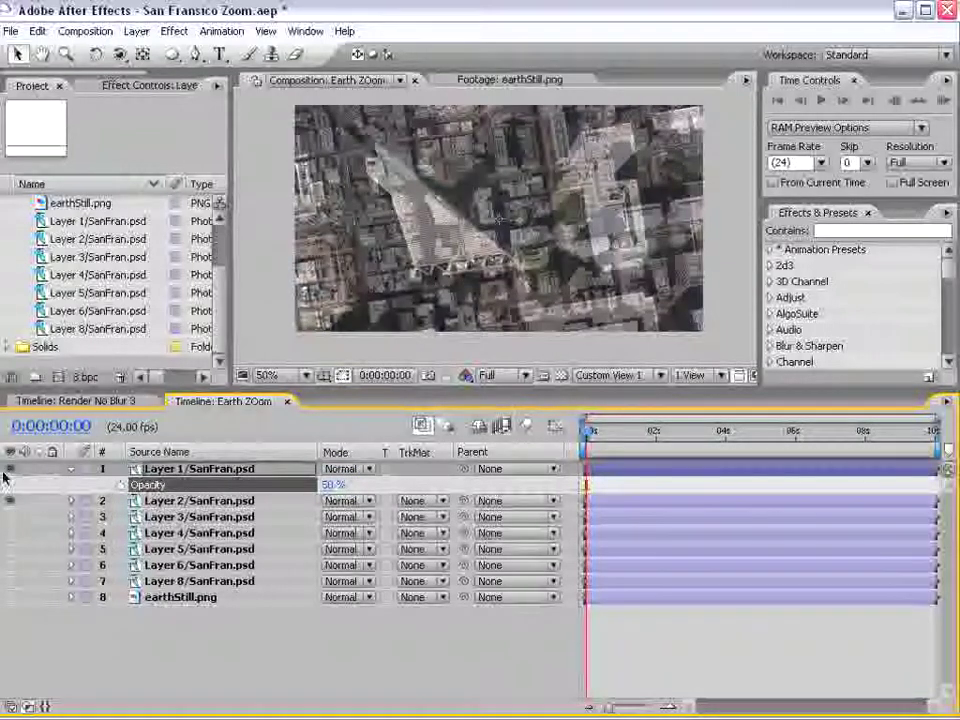
click(9, 469)
click(9, 469)
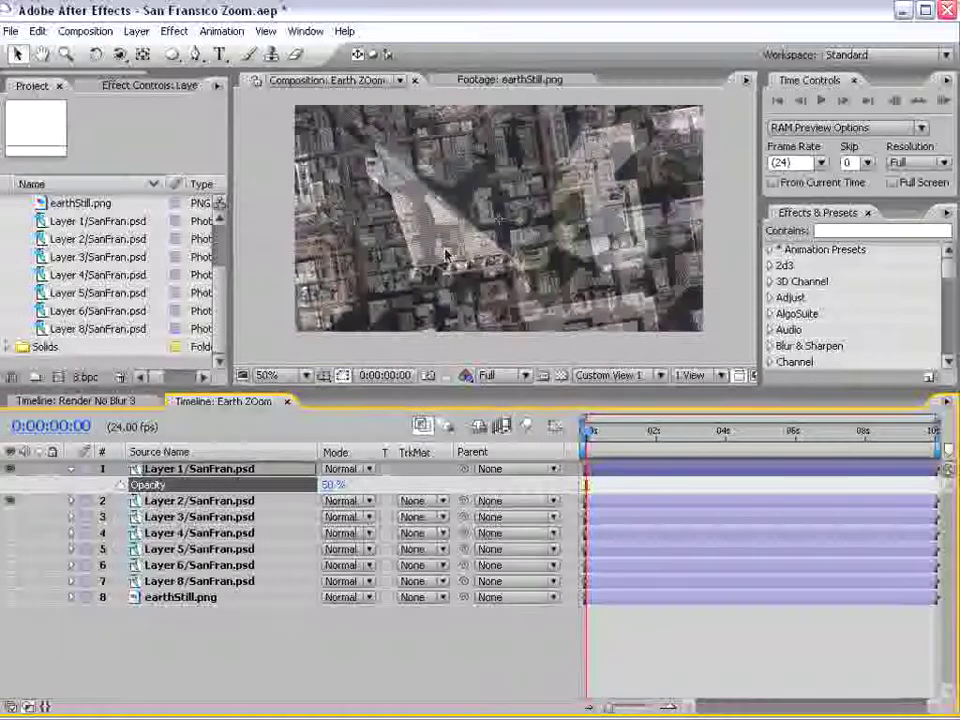
Scale Layer 1 down and position it so its buildings line up with the same area of Layer 2.
key(comma)
key(comma)
key(comma)
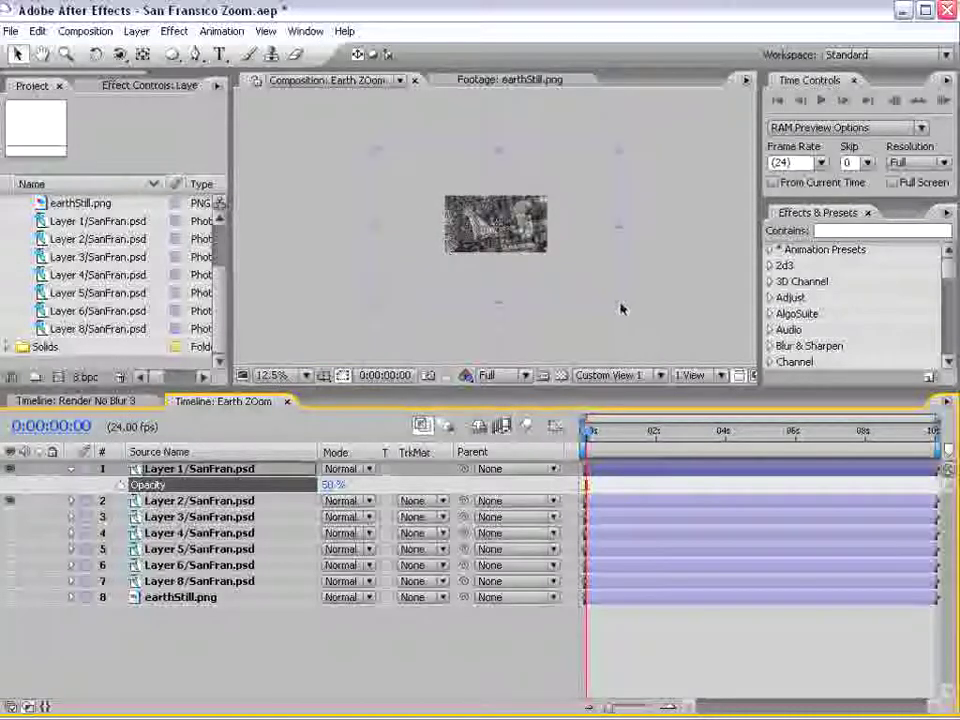
click(615, 302)
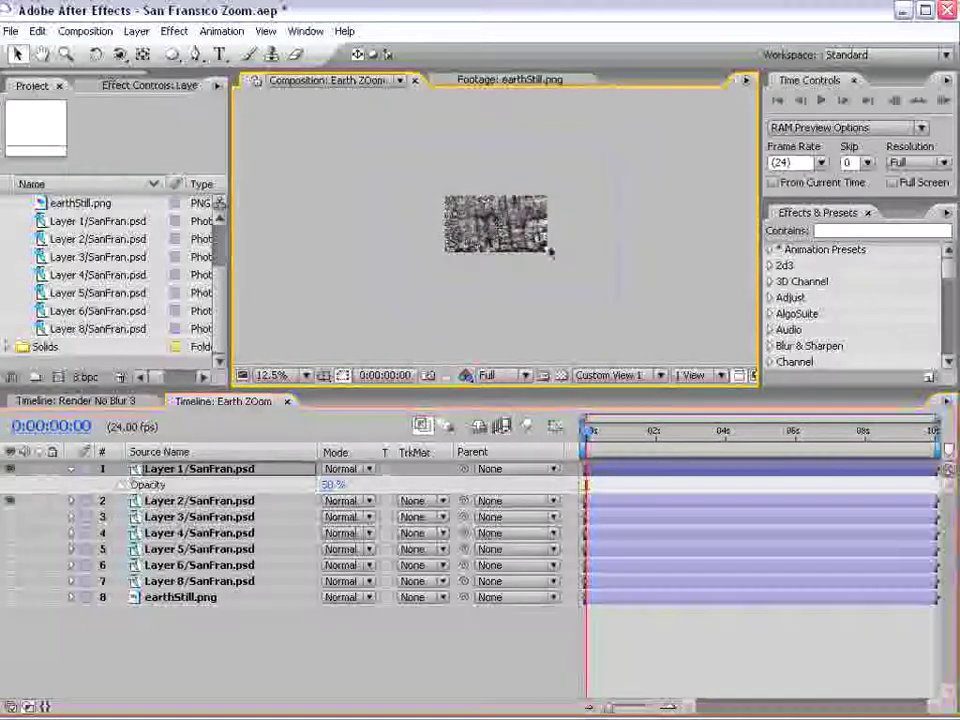
key(period)
key(period)
key(period)
key(period)
key(grave)
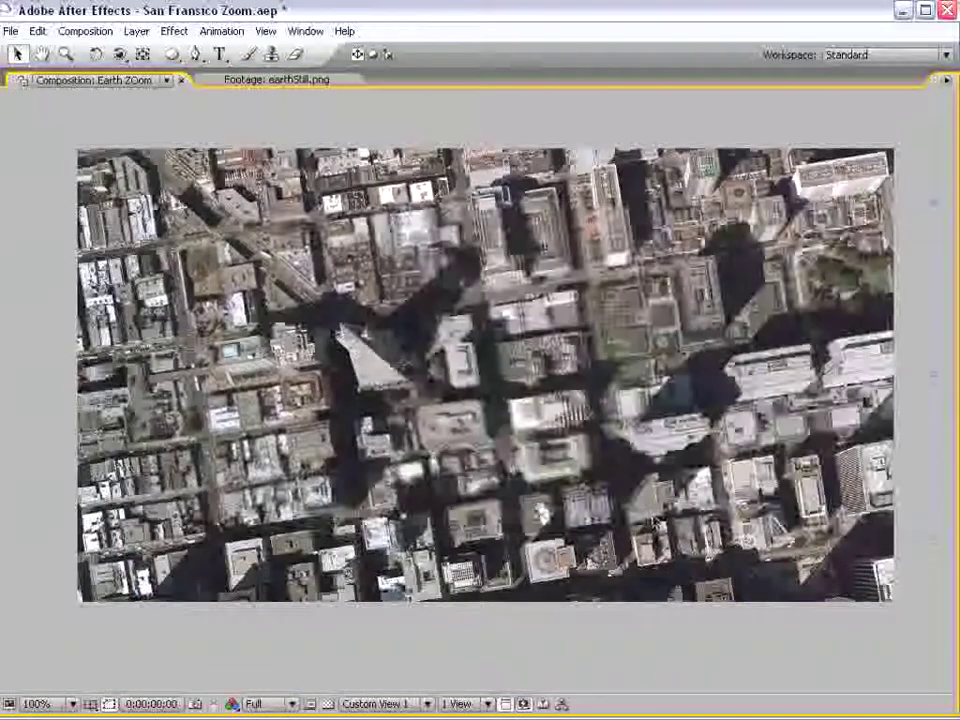
key(grave)
key(comma)
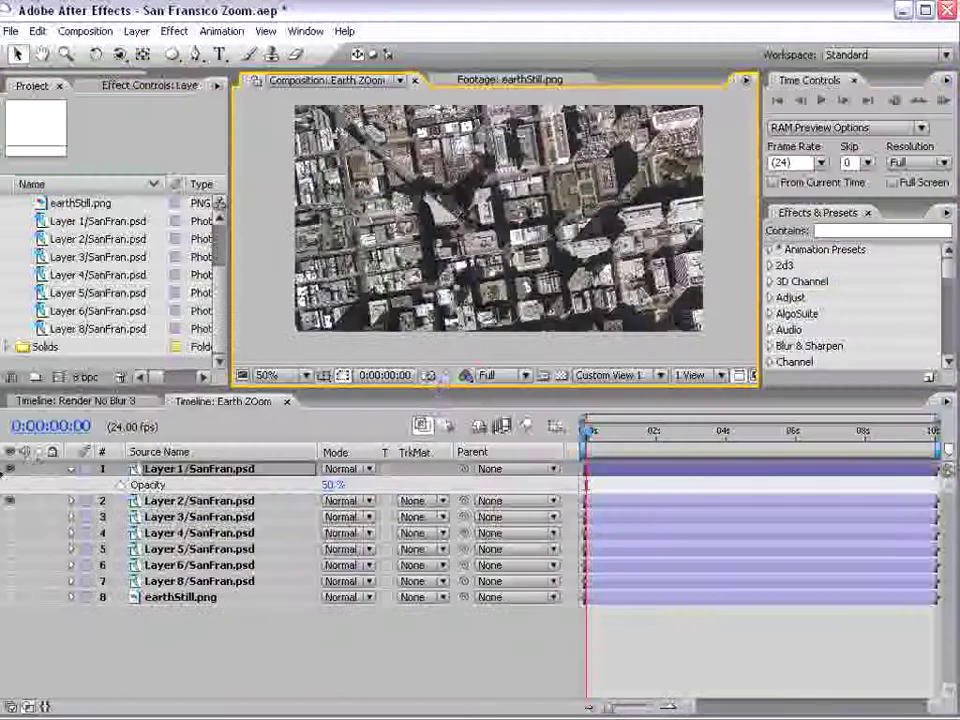
Parent Layer 1 to Layer 2.
click(11, 476)
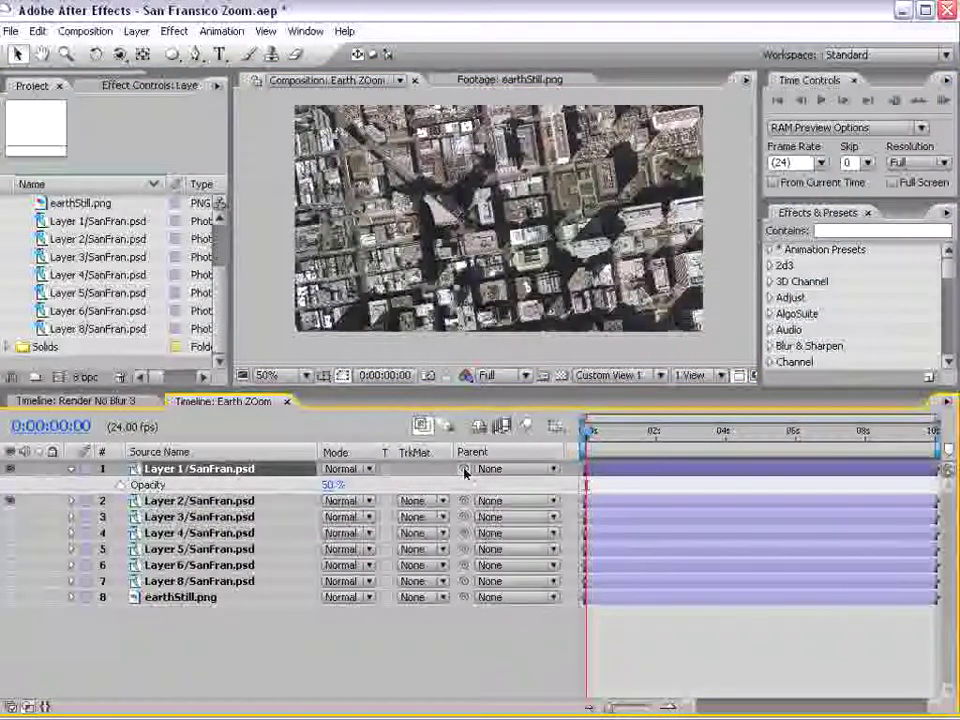
drag(460, 472, 185, 502)
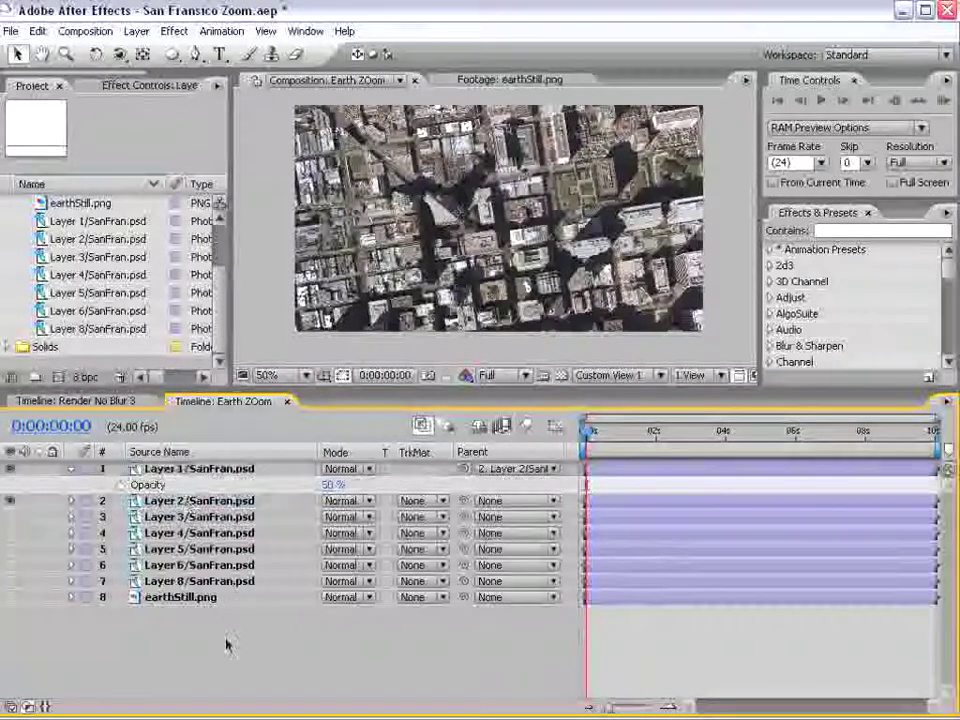
Set the opacity of Layer 2 to 50% and the opacity of Layer 1 to 100%.
click(180, 501)
text(t)
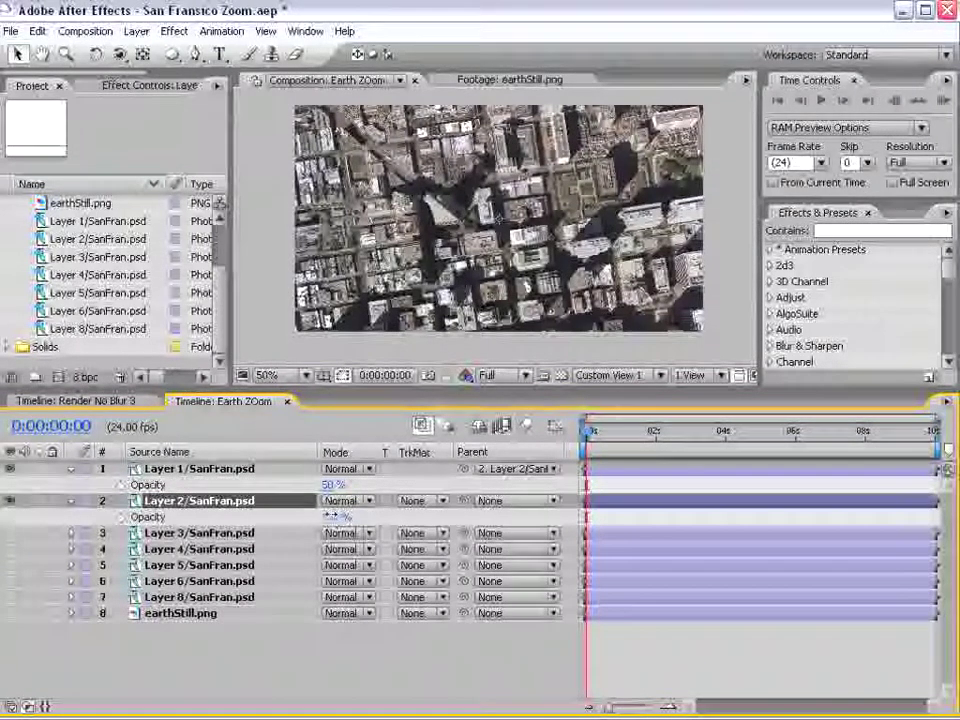
text(50)
key(Return)
key(Return)
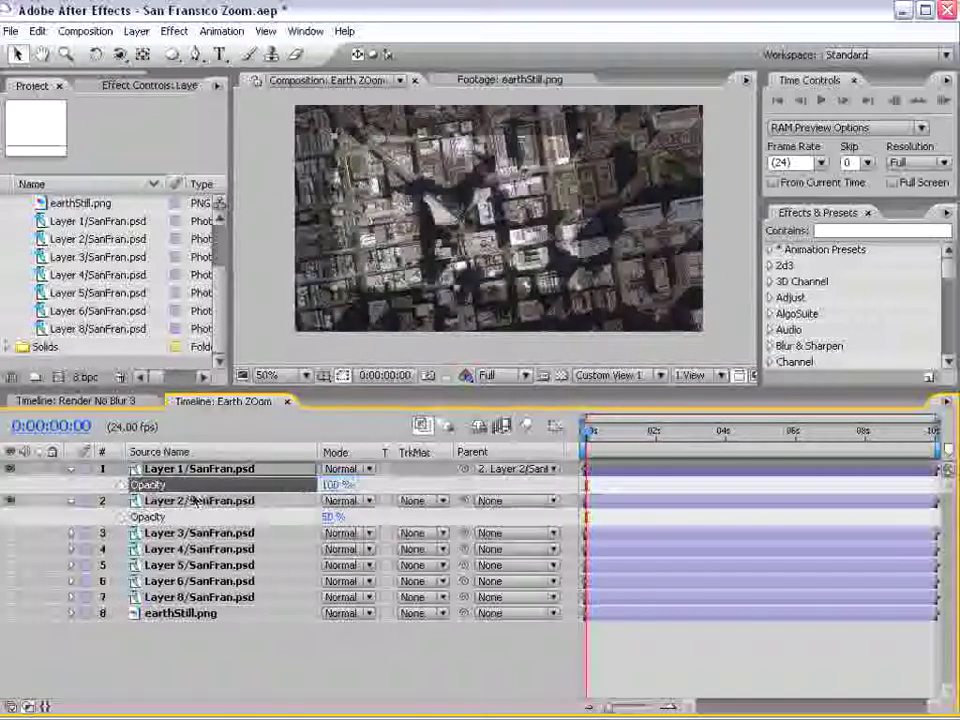
Show the scale of Layer 2 and try changing it to test the parenting of Layer 1.
key(s)
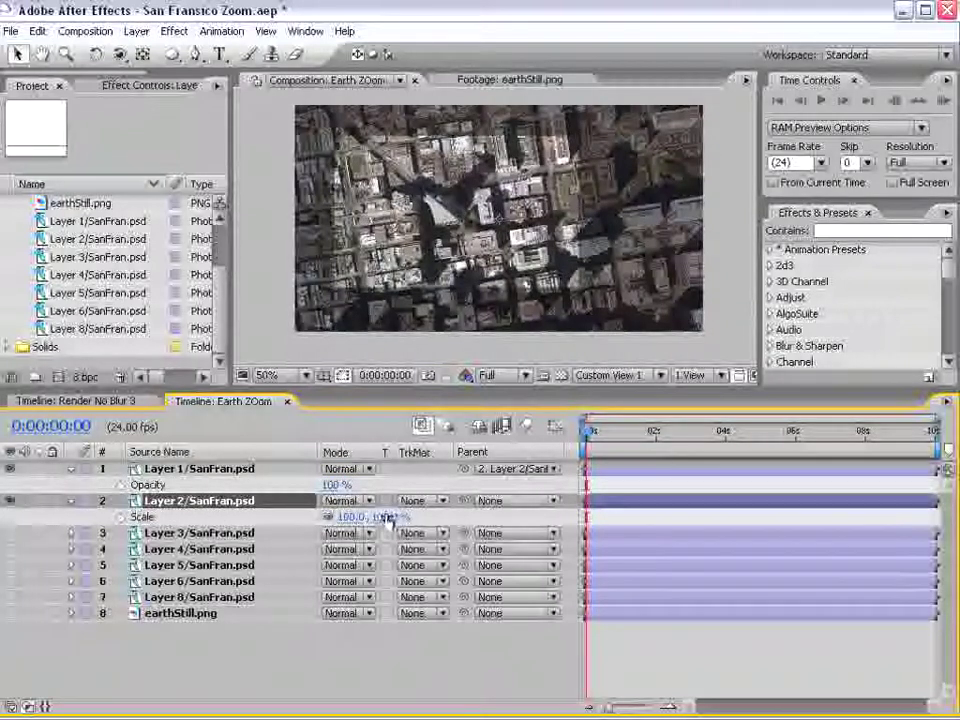
drag(332, 524, 365, 516)
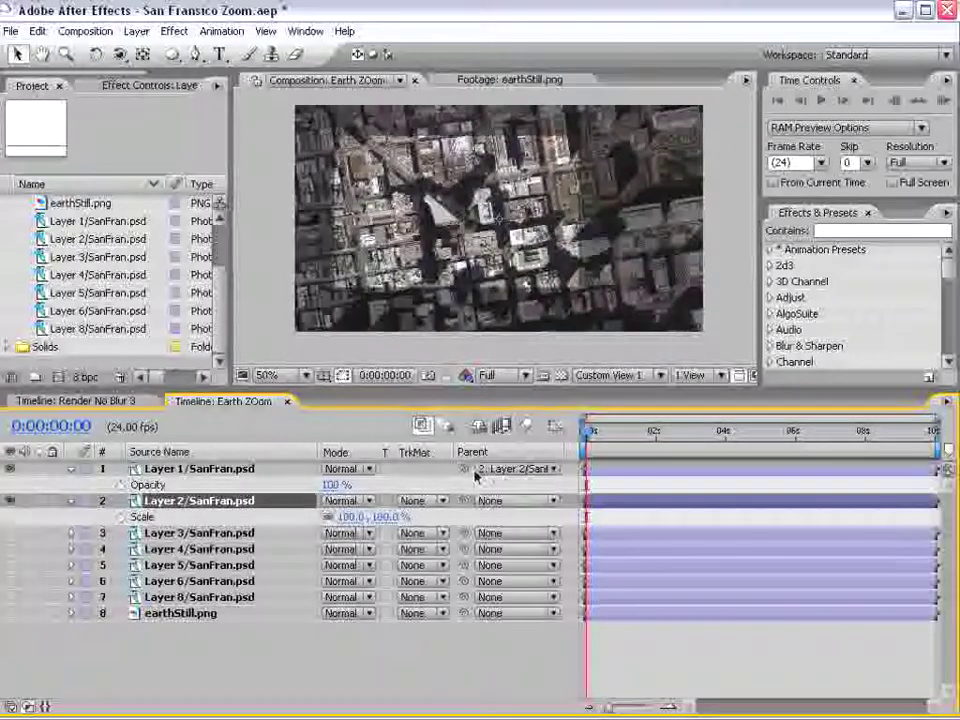
Collapse the properties of Layer 1 and Layer 2, hide Layer 1 and show Layer 3.
click(71, 468)
click(71, 484)
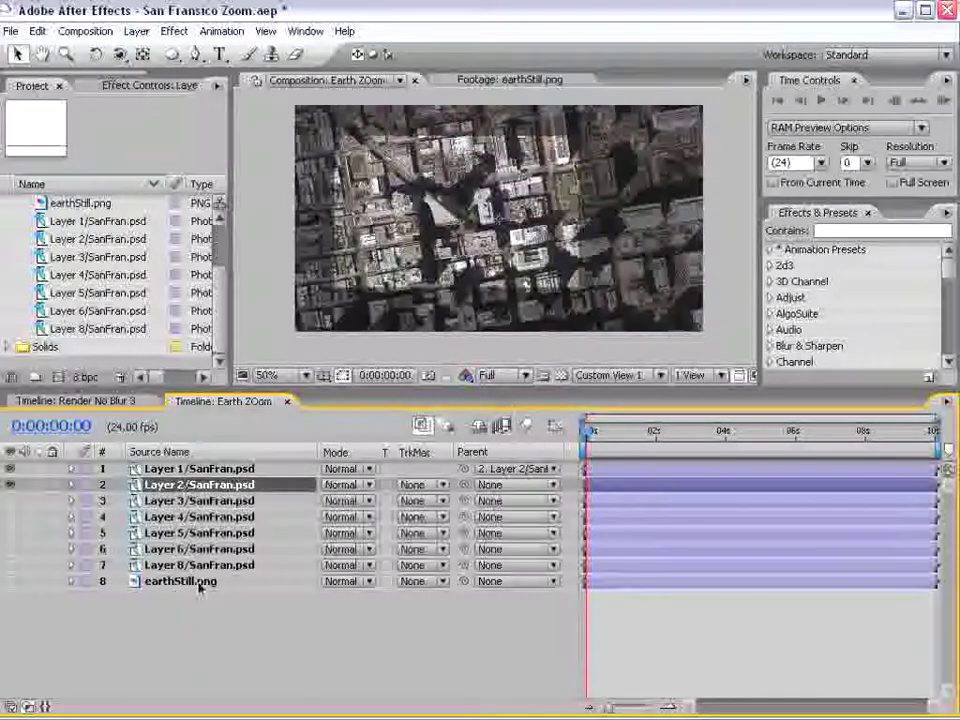
click(10, 484)
click(10, 500)
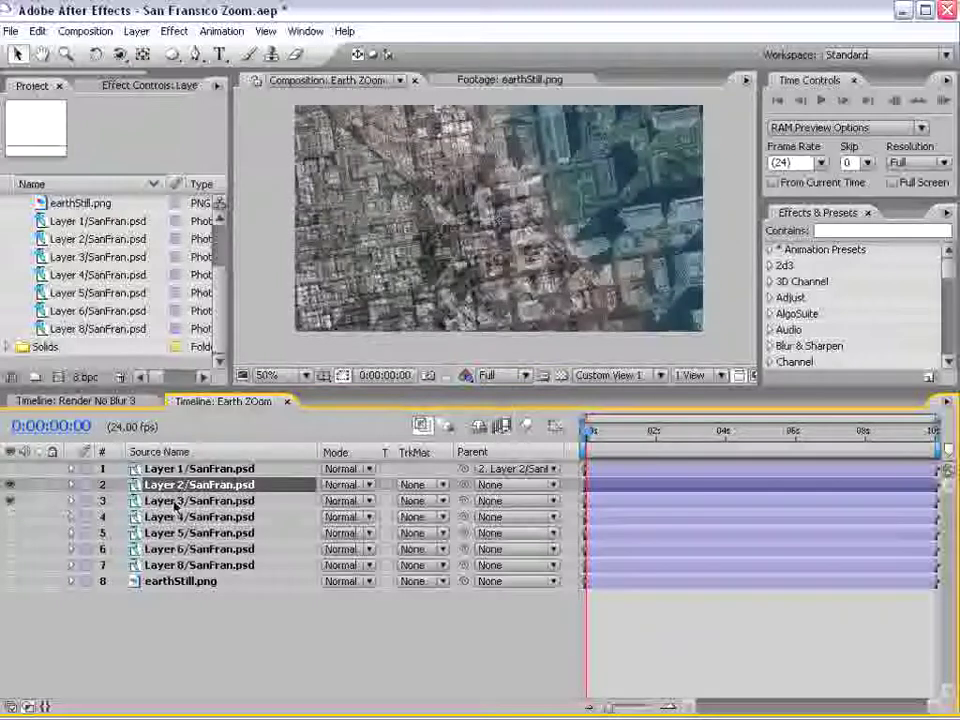
Scale Layer 2 down proportionally and position it so its streets and piers line up with the same area of Layer 3.
scroll(414, 294, down, 2)
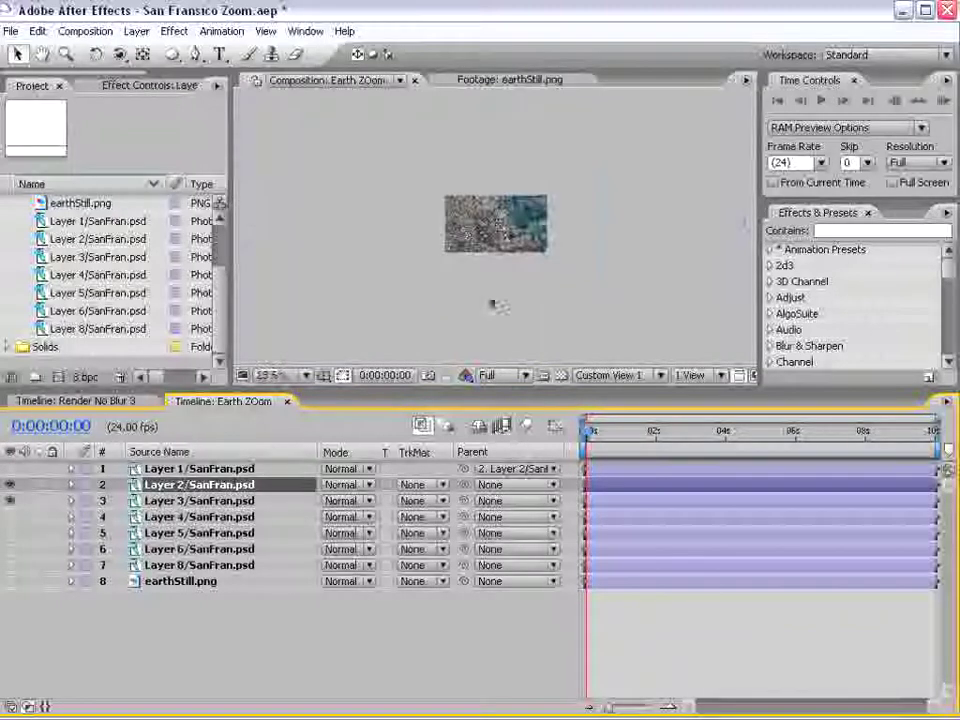
scroll(516, 255, up, 1)
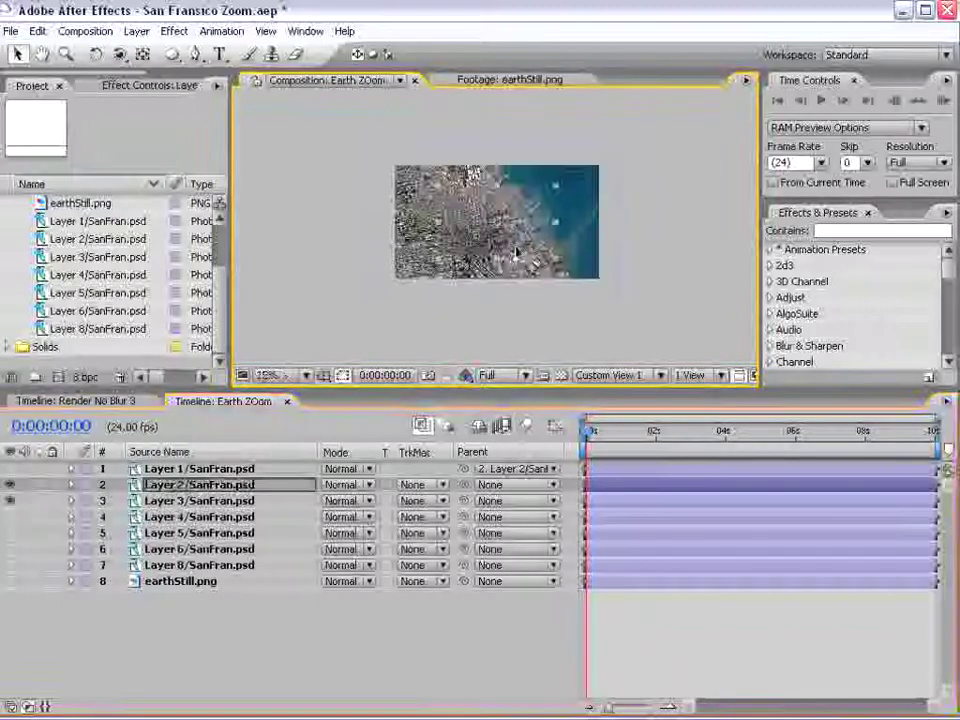
scroll(516, 255, up, 1)
scroll(462, 222, up, 1)
key(grave)
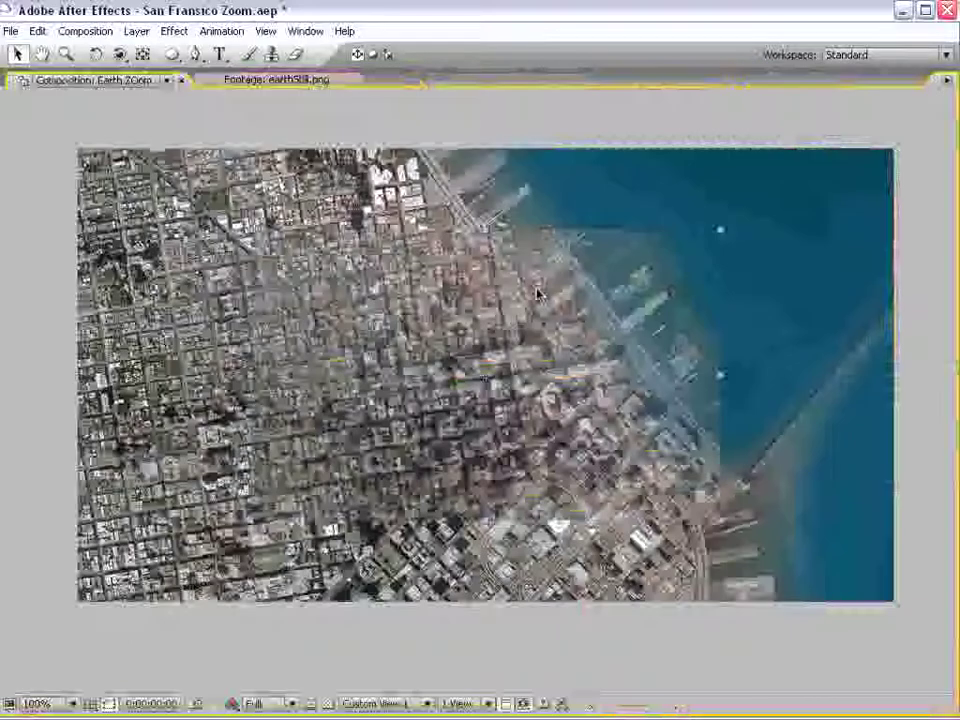
drag(717, 522, 681, 497)
drag(611, 420, 554, 385)
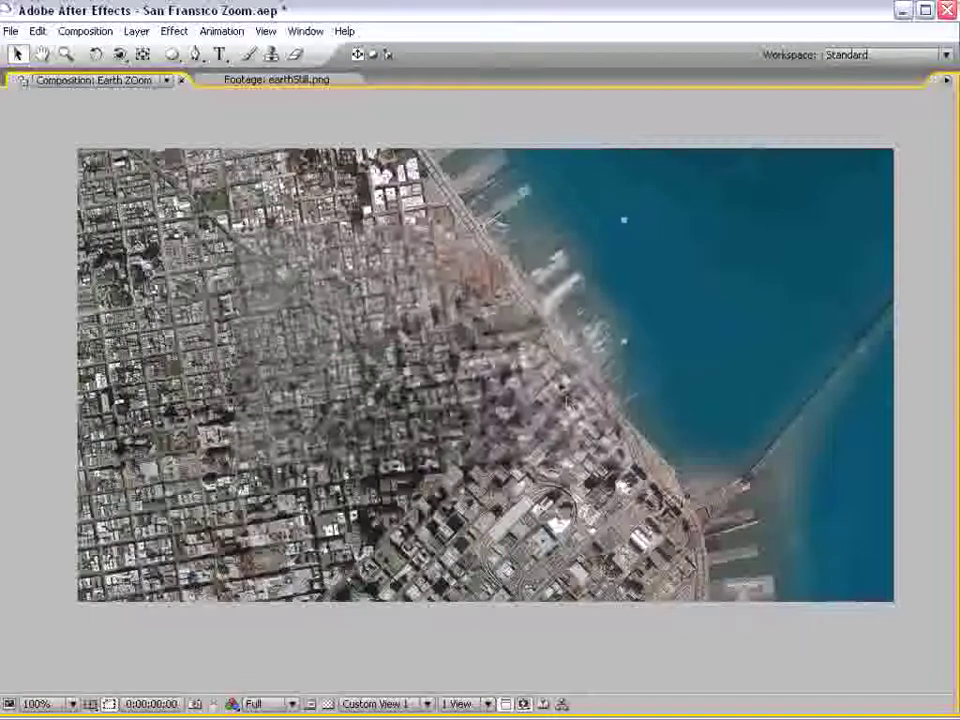
drag(625, 464, 651, 478)
drag(487, 352, 572, 396)
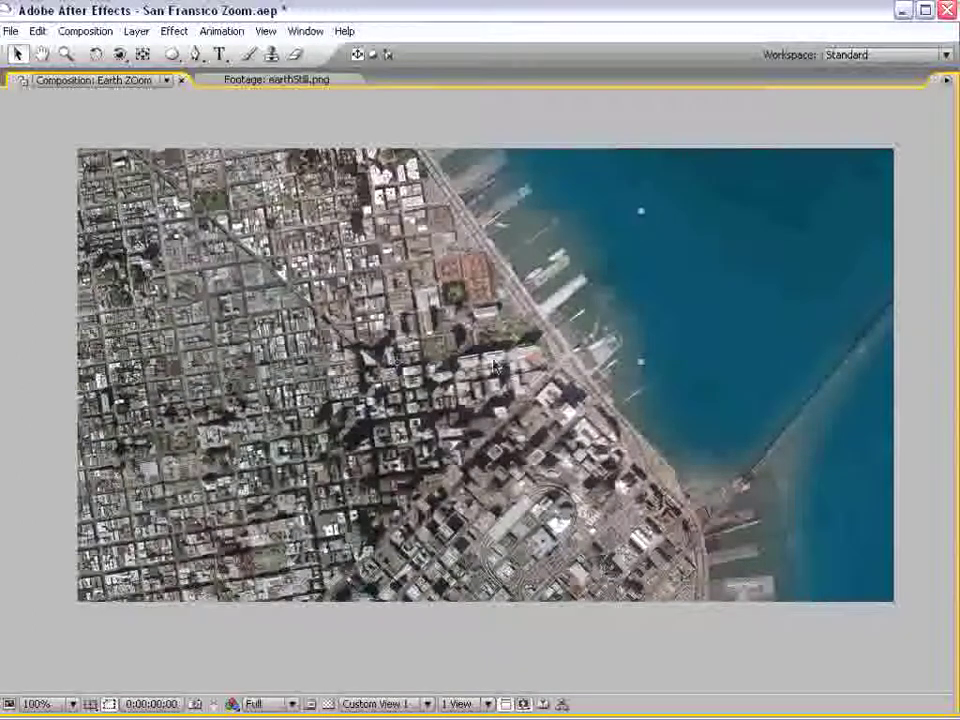
Toggle the visibility of Layer 3 off and on to check how Layer 2 lines up with it.
key(grave)
key(comma)
click(8, 503)
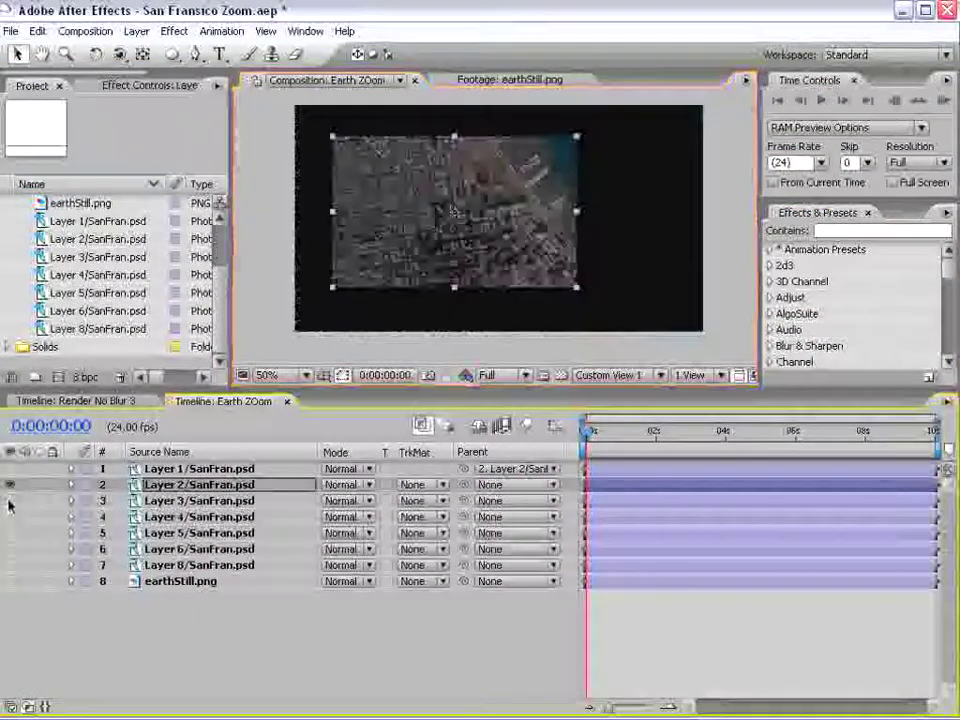
click(8, 503)
key(grave)
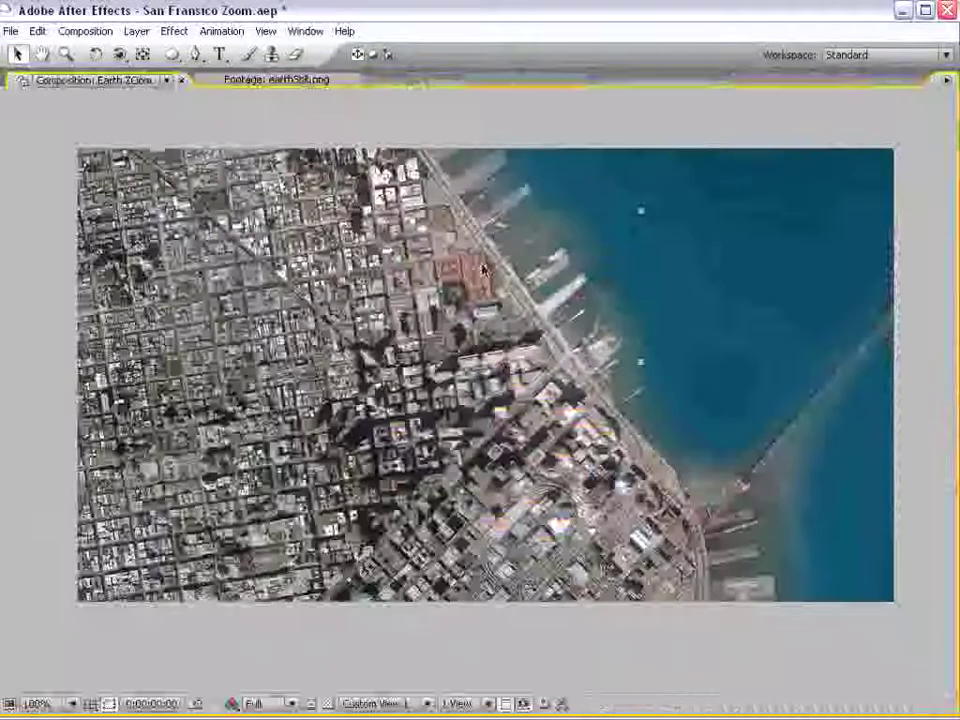
key(grave)
Parent Layer 2 to Layer 3.
click(200, 501)
click(200, 486)
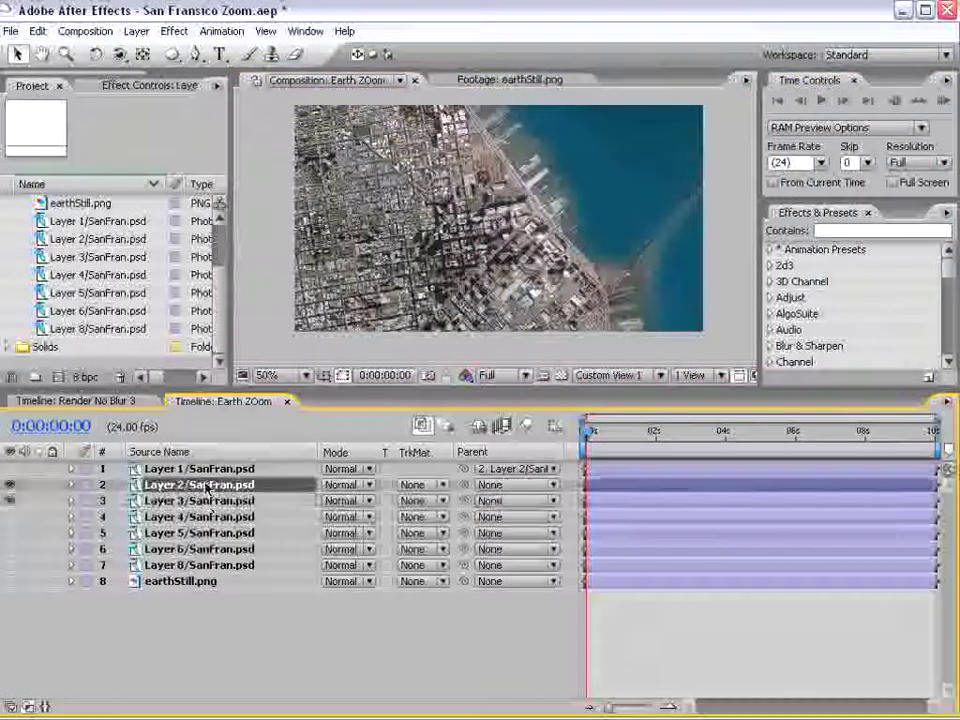
drag(465, 487, 220, 502)
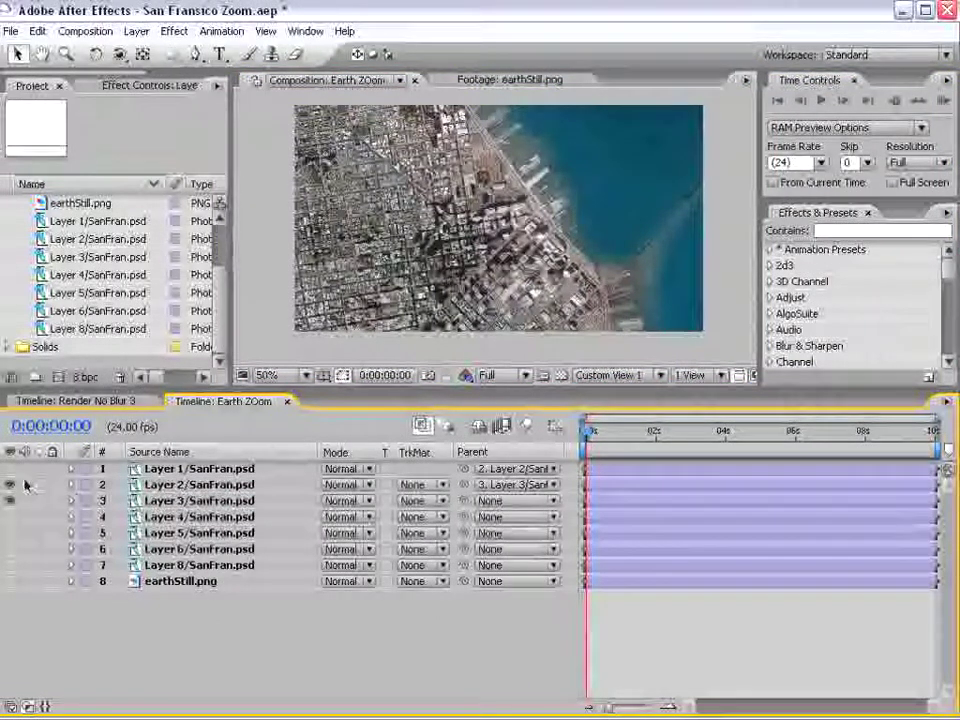
Hide Layer 2, show Layer 4 and set the opacity of Layer 3 to 30%.
drag(13, 487, 12, 516)
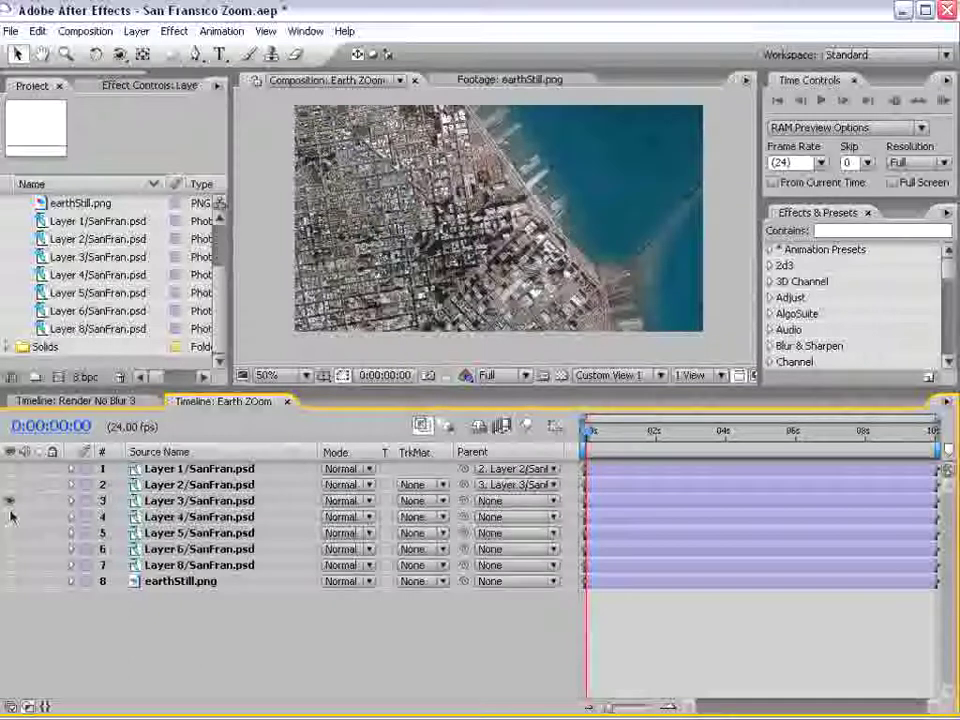
click(180, 519)
click(171, 502)
key(t)
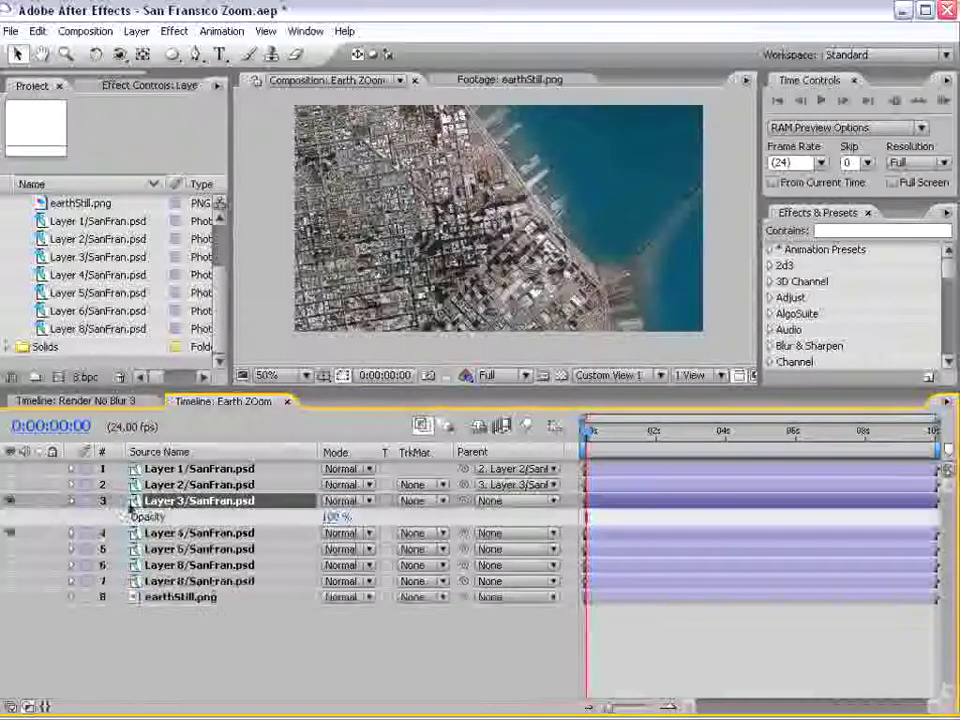
click(331, 517)
text(30)
key(Return)
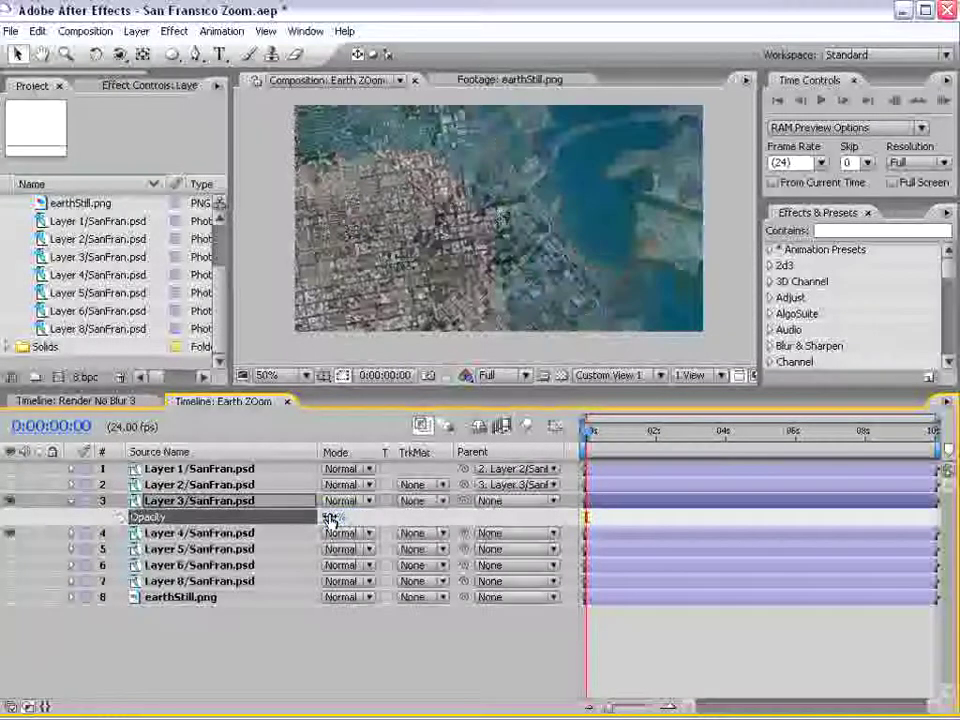
Scale and position Layer 3 to match the coastline and bridge of Layer 4, and parent it to Layer 4.
scroll(604, 240, down, 2)
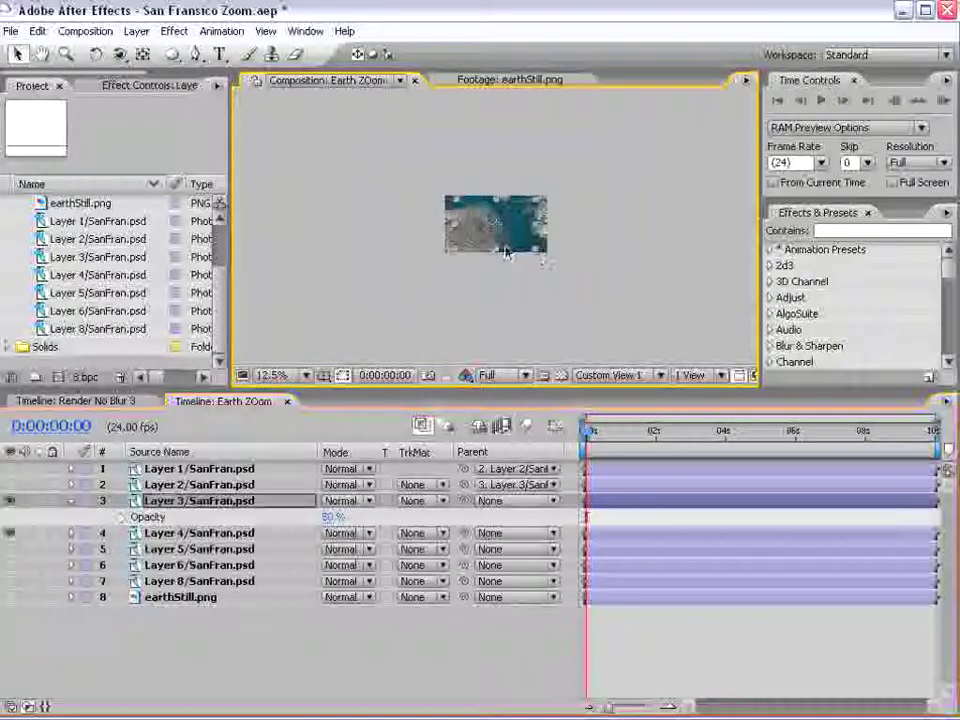
key(grave)
scroll(506, 251, up, 2)
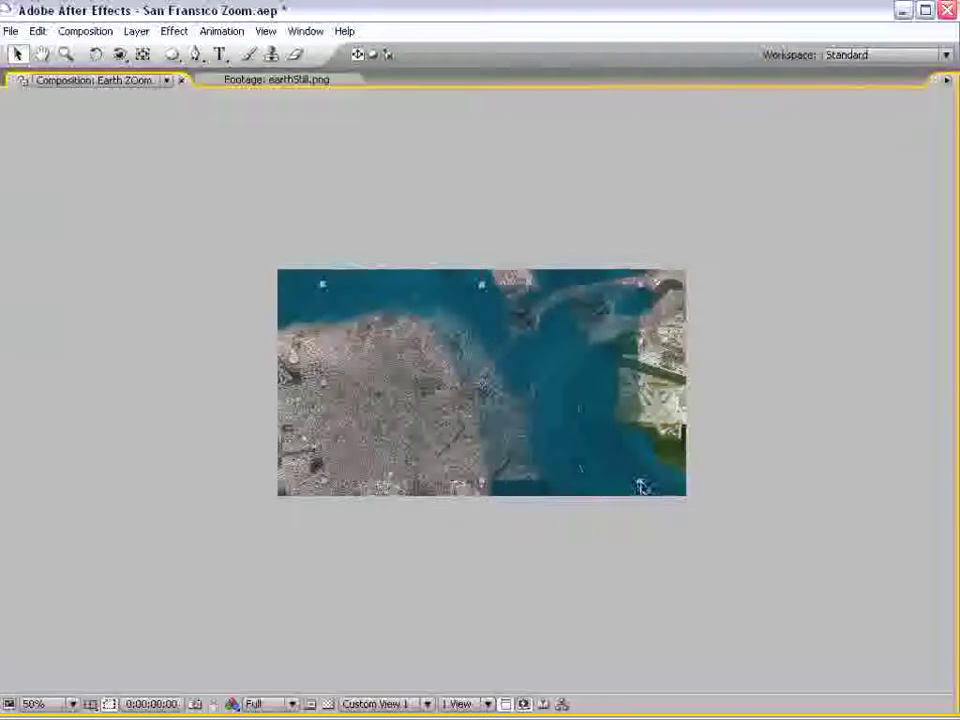
drag(643, 487, 600, 500)
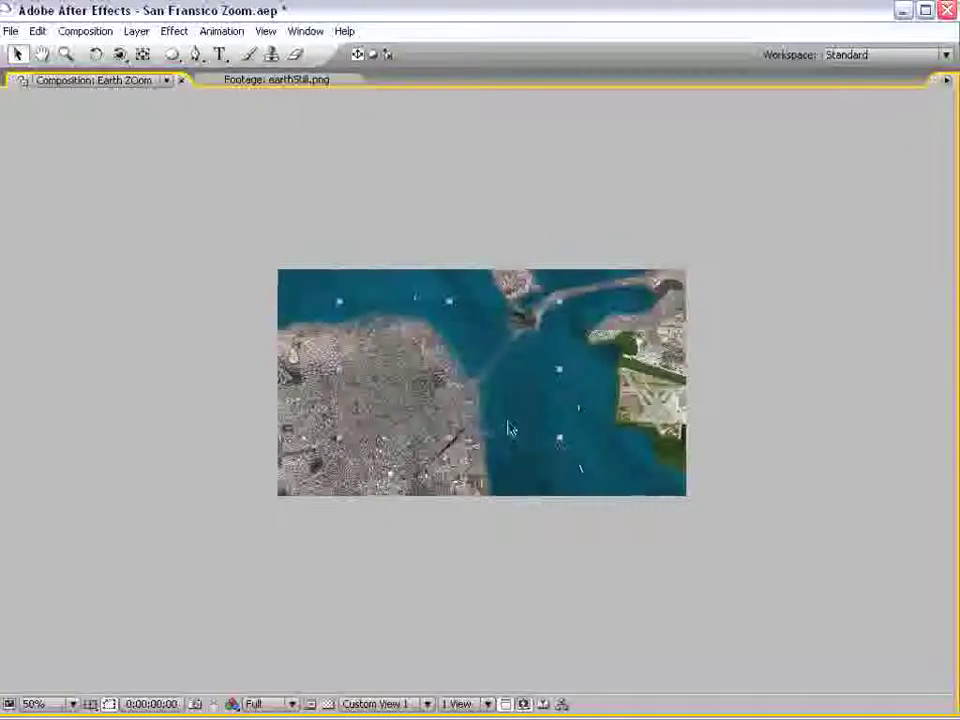
key(period)
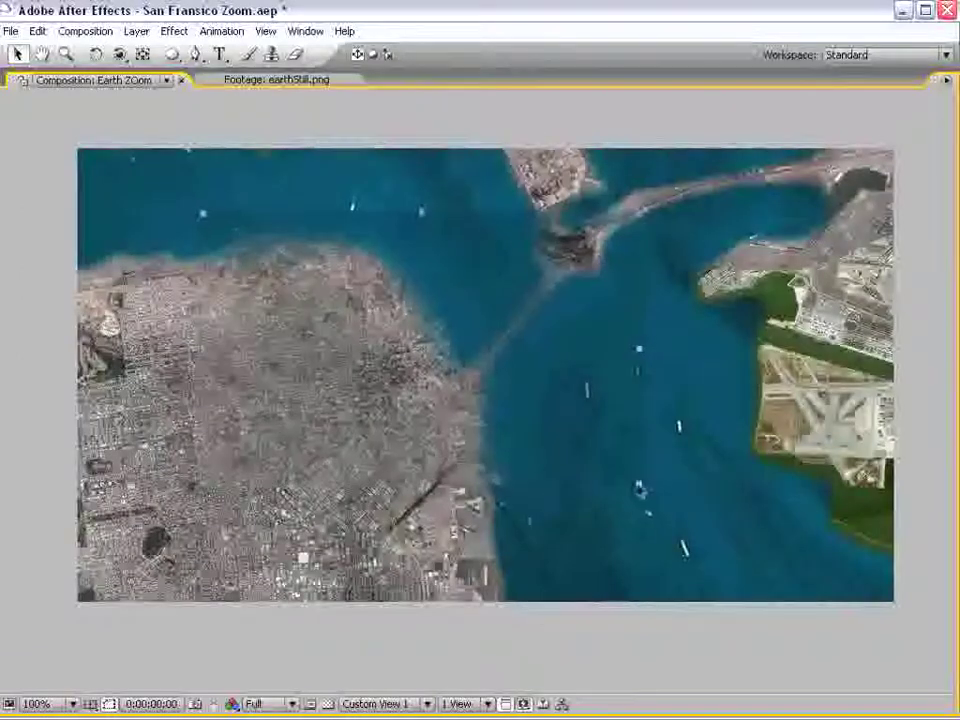
drag(566, 374, 553, 376)
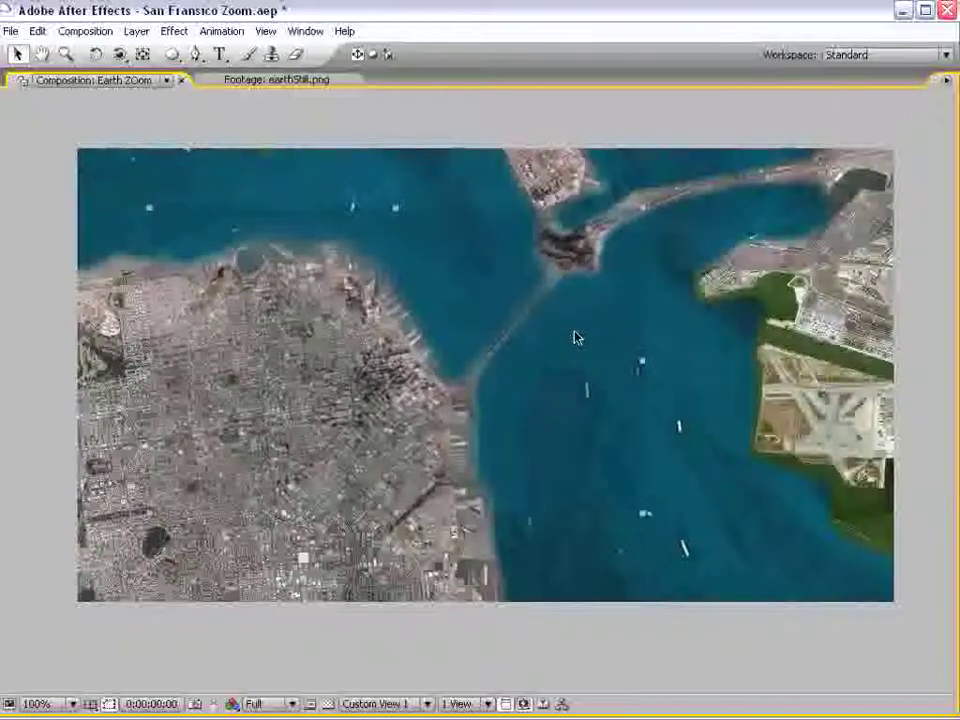
key(grave)
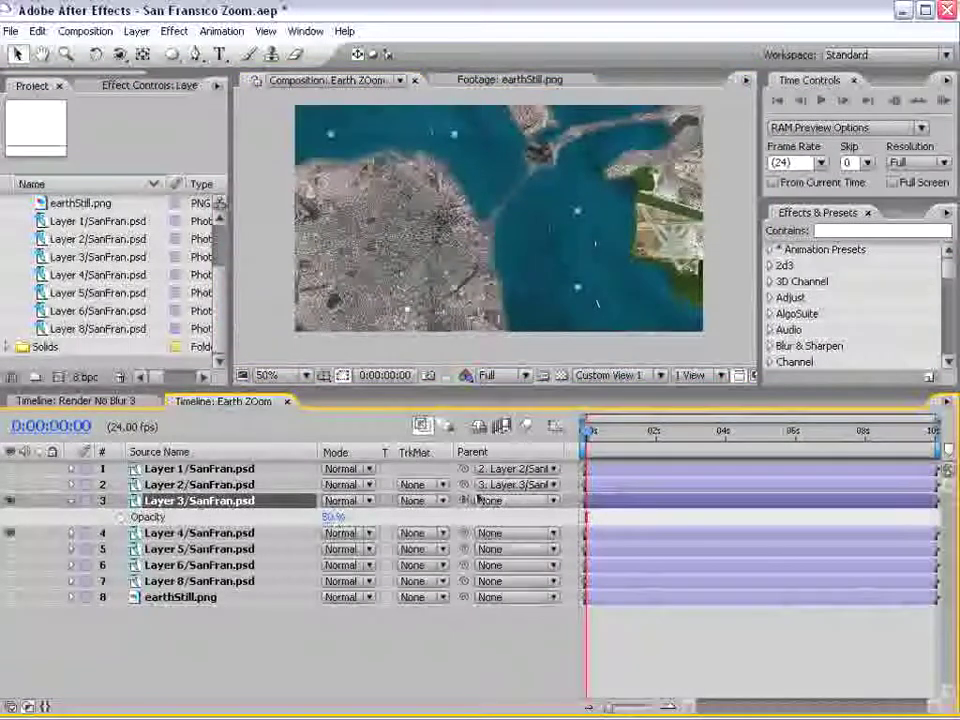
drag(464, 500, 180, 538)
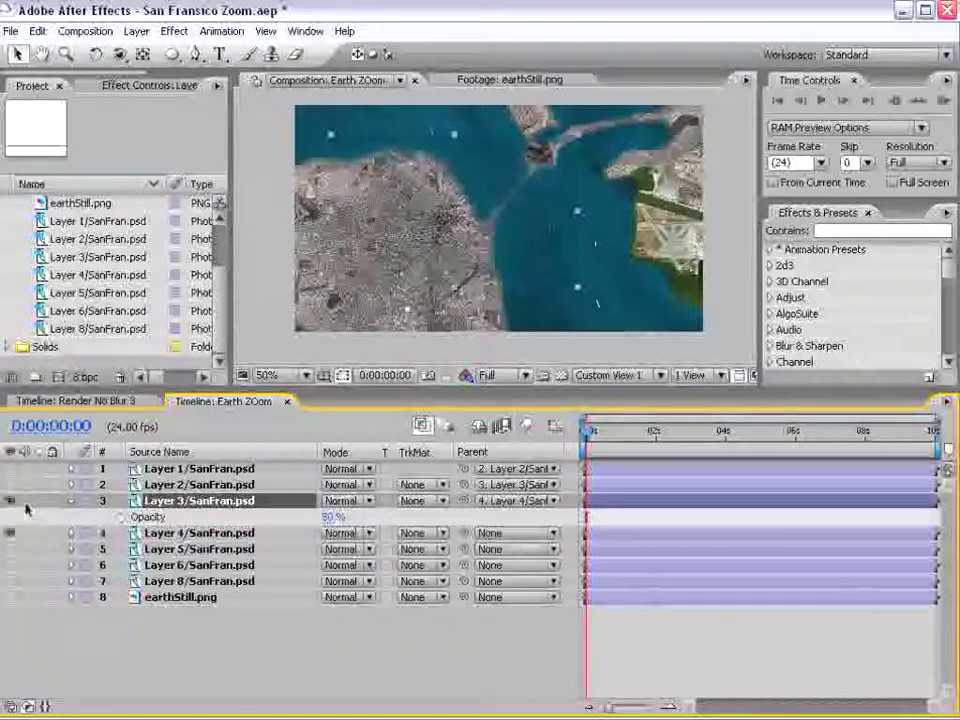
Hide and collapse Layer 3, show Layer 5 and set the opacity of Layer 4 to 50%.
click(200, 533)
key(t)
click(334, 549)
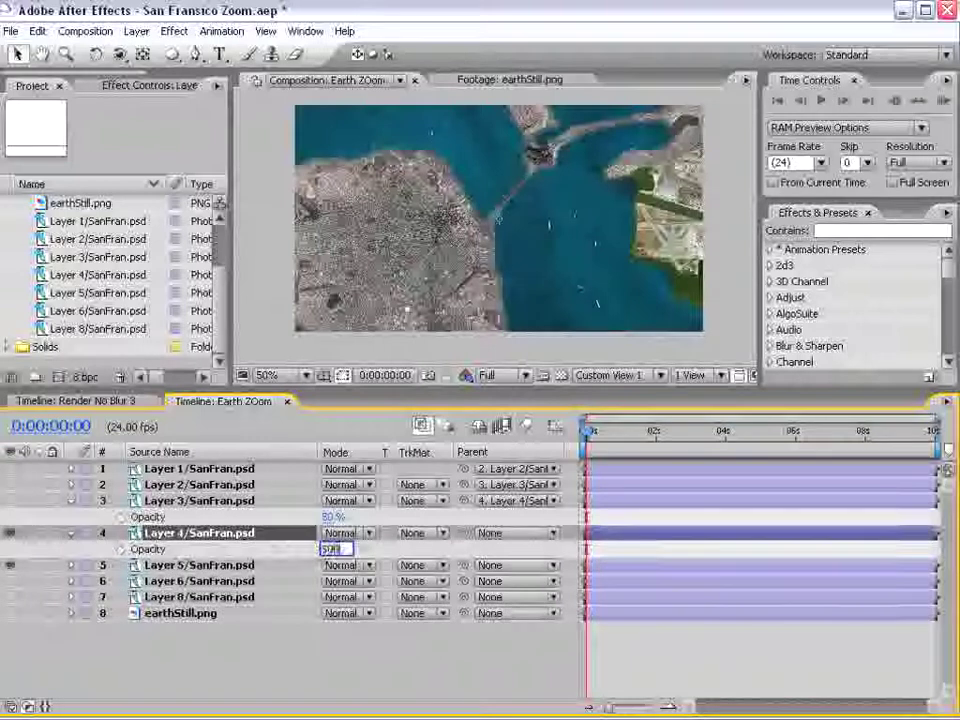
text(50)
key(Return)
click(70, 501)
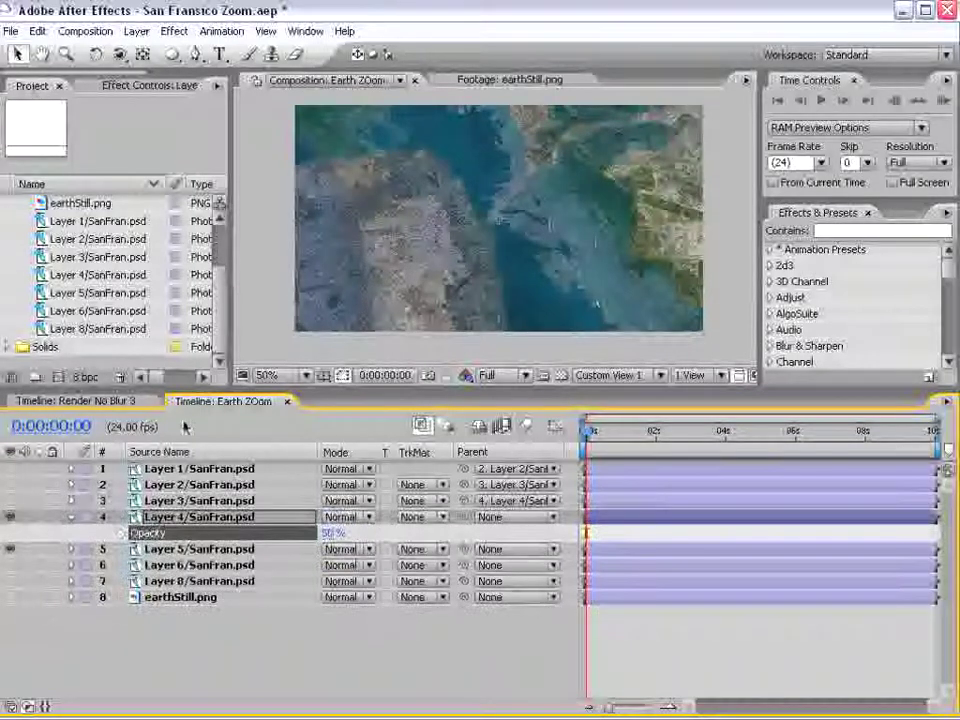
Scale and position Layer 4 to match the San Francisco peninsula in Layer 5, and parent it to Layer 5.
scroll(643, 306, down, 2)
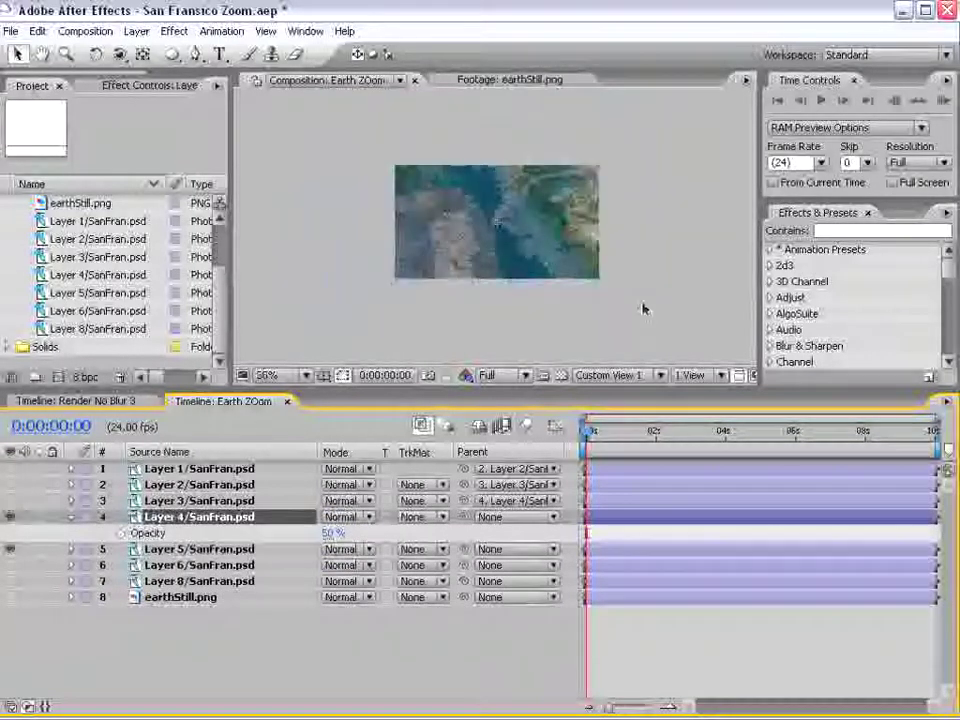
scroll(528, 275, up, 3)
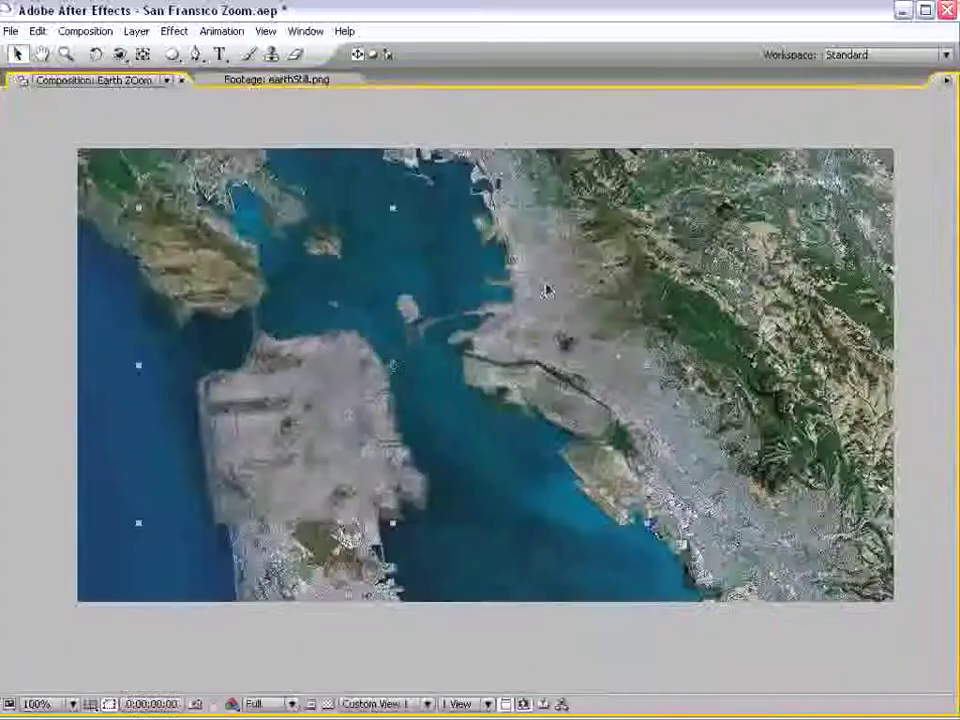
key(grave)
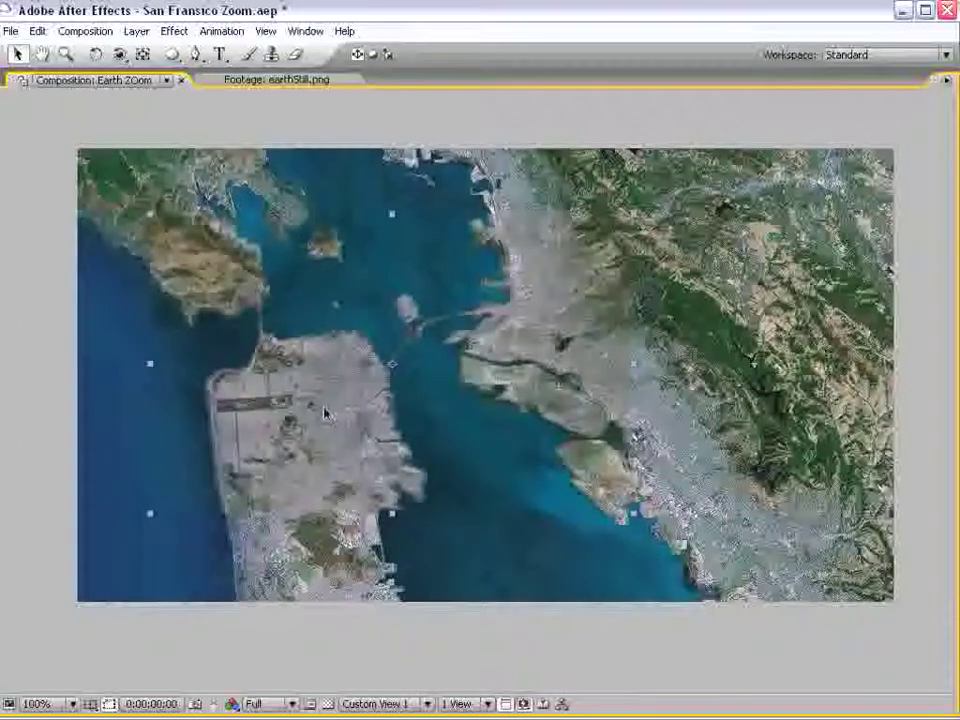
key(grave)
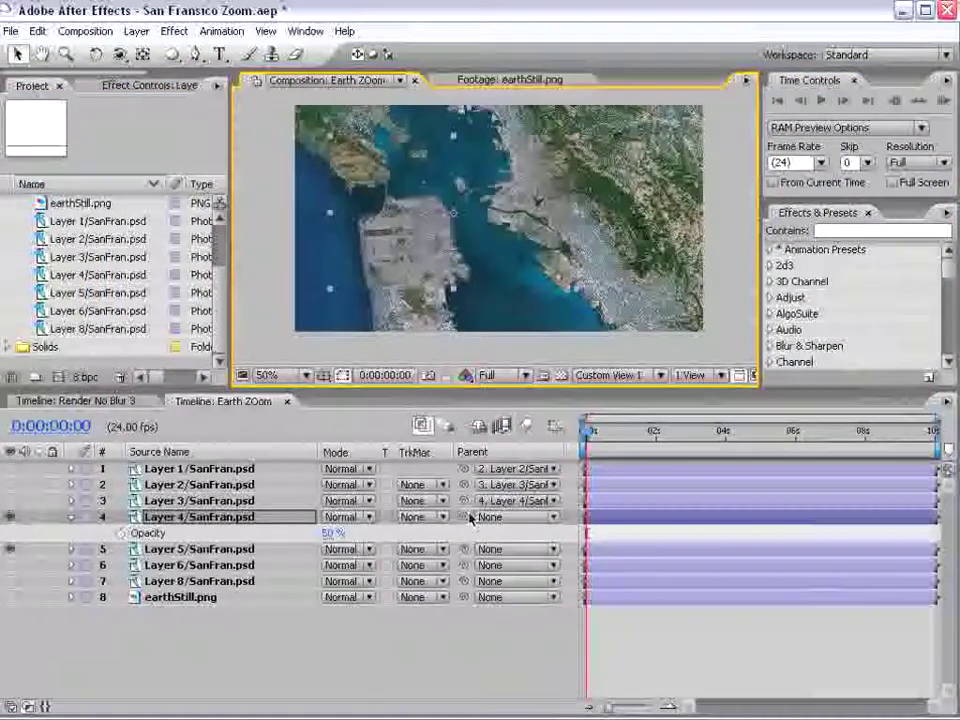
drag(463, 516, 201, 550)
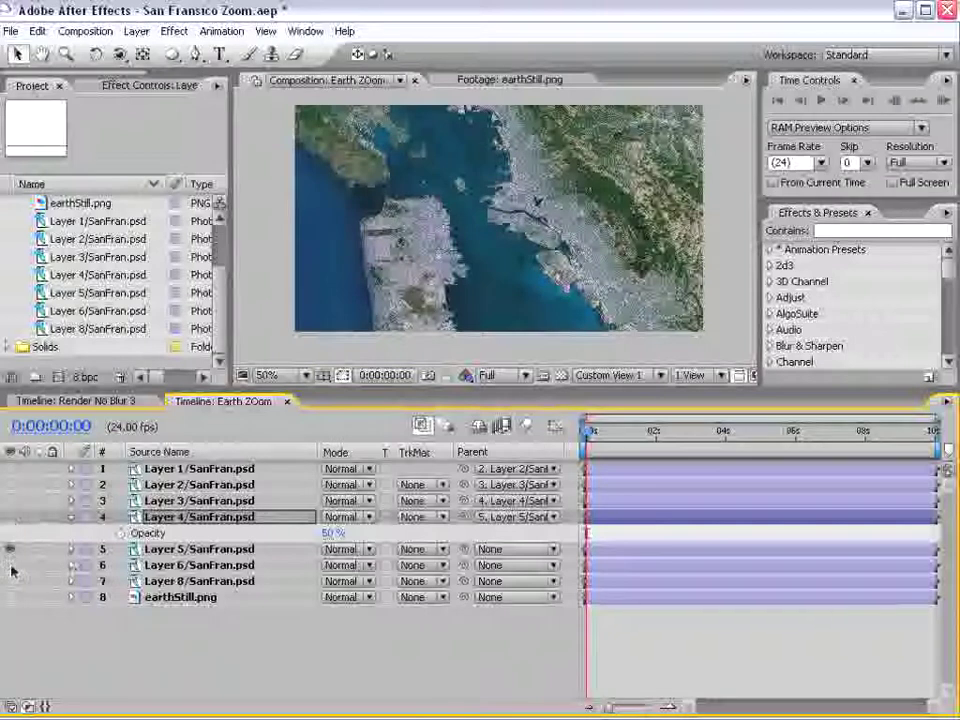
With Layer 4 hidden and Layer 6 shown, set the opacity of Layer 5 to 50%.
click(140, 550)
key(t)
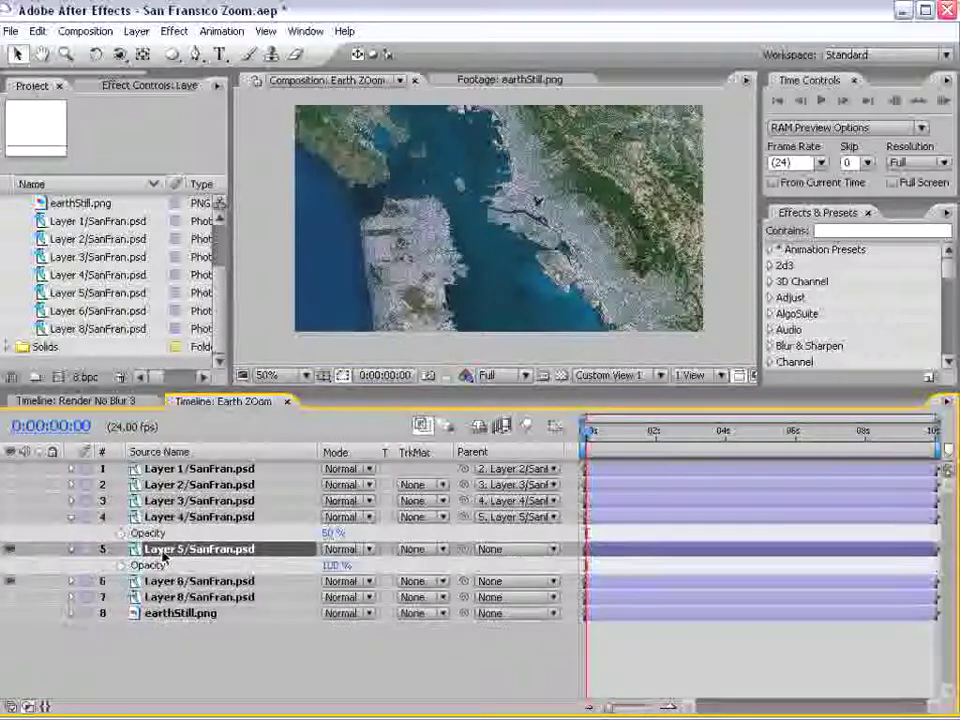
text(50)
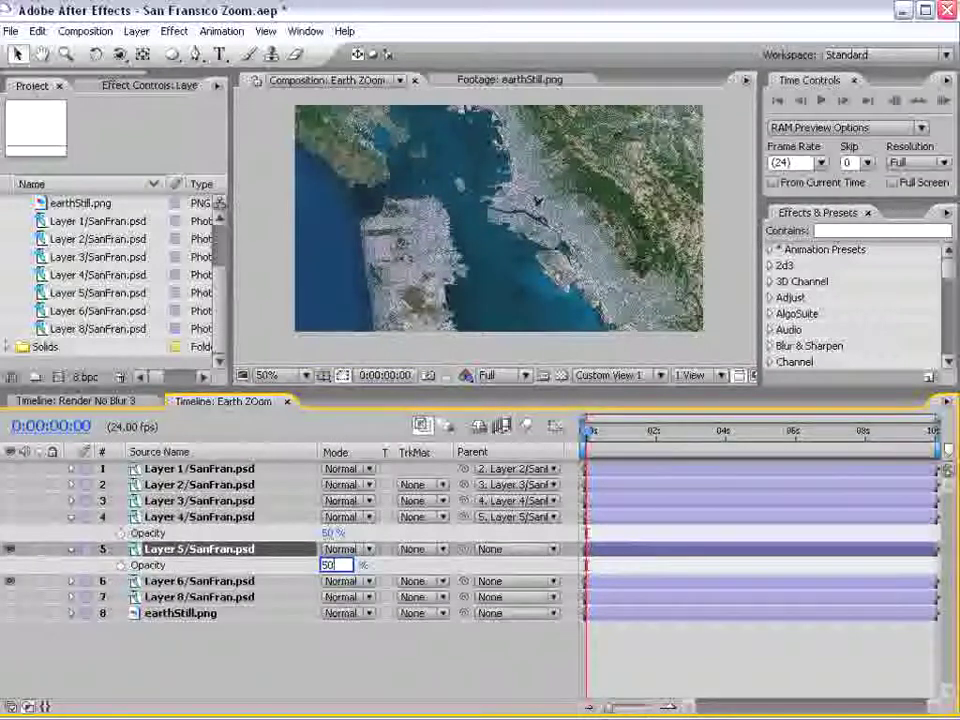
key(Return)
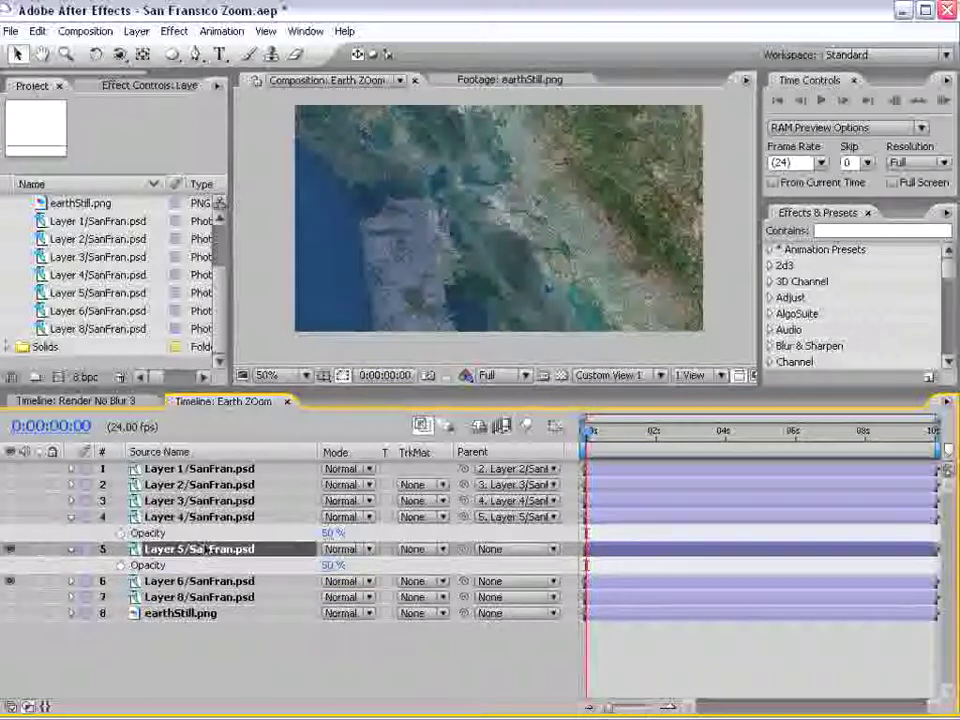
Scale and position Layer 5 to match the bay and coastline in Layer 6, and parent it to Layer 6.
key(comma)
key(comma)
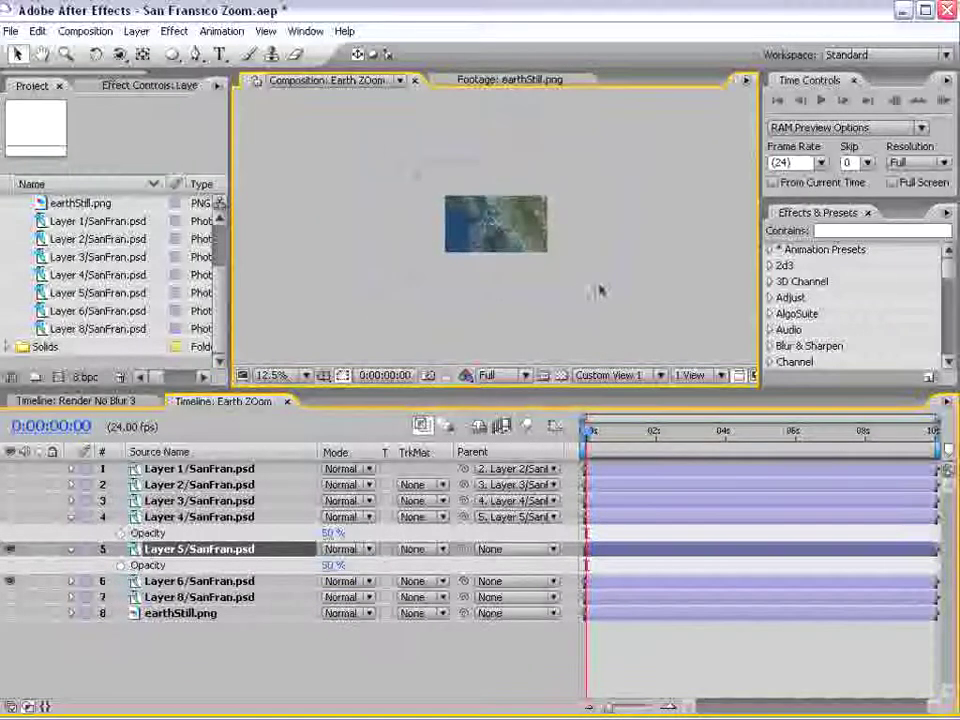
key(grave)
key(period)
key(period)
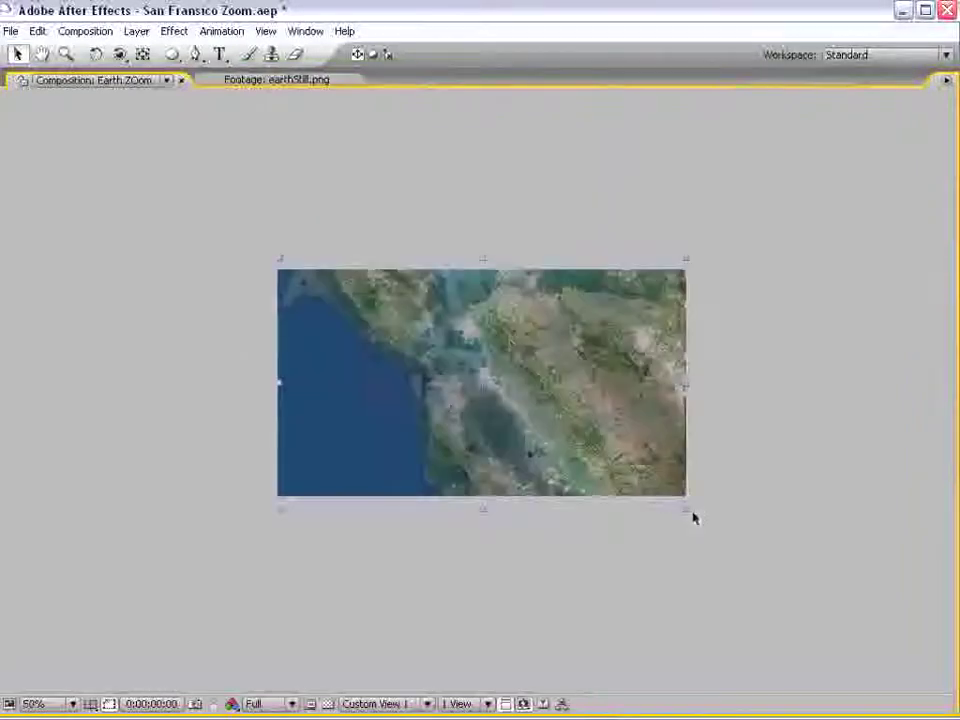
key(period)
drag(893, 629, 633, 475)
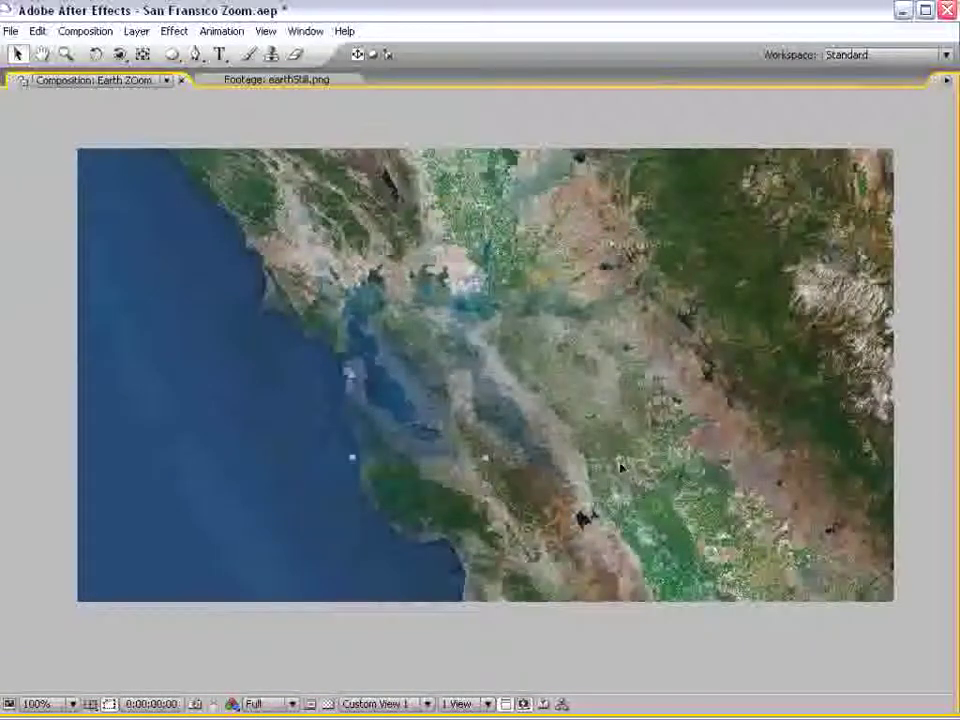
key(period)
key(comma)
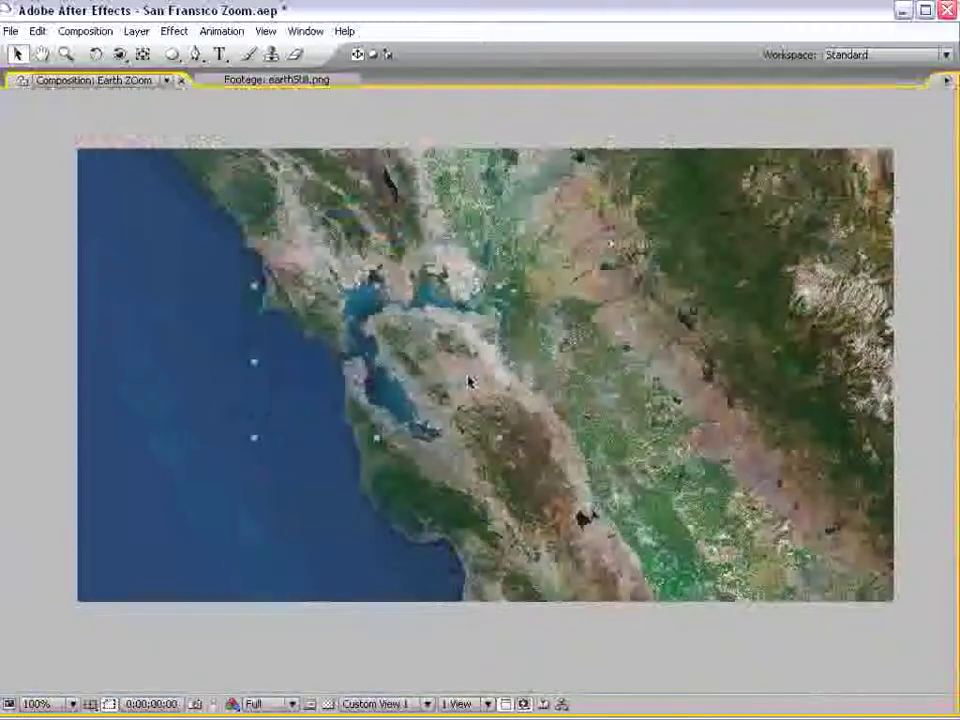
key(grave)
key(comma)
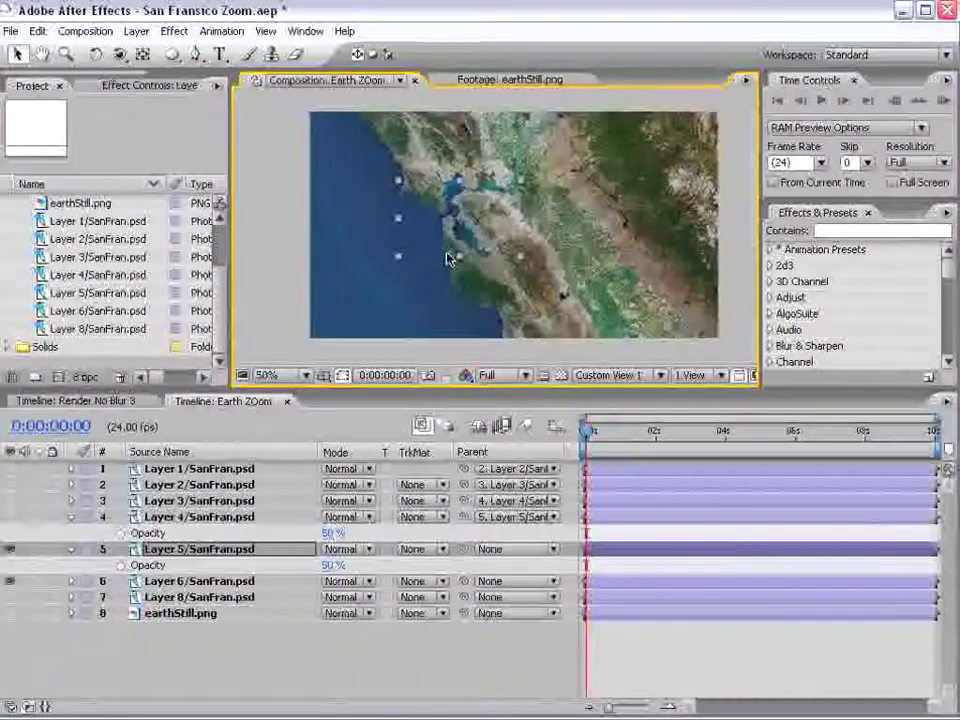
drag(465, 556, 160, 582)
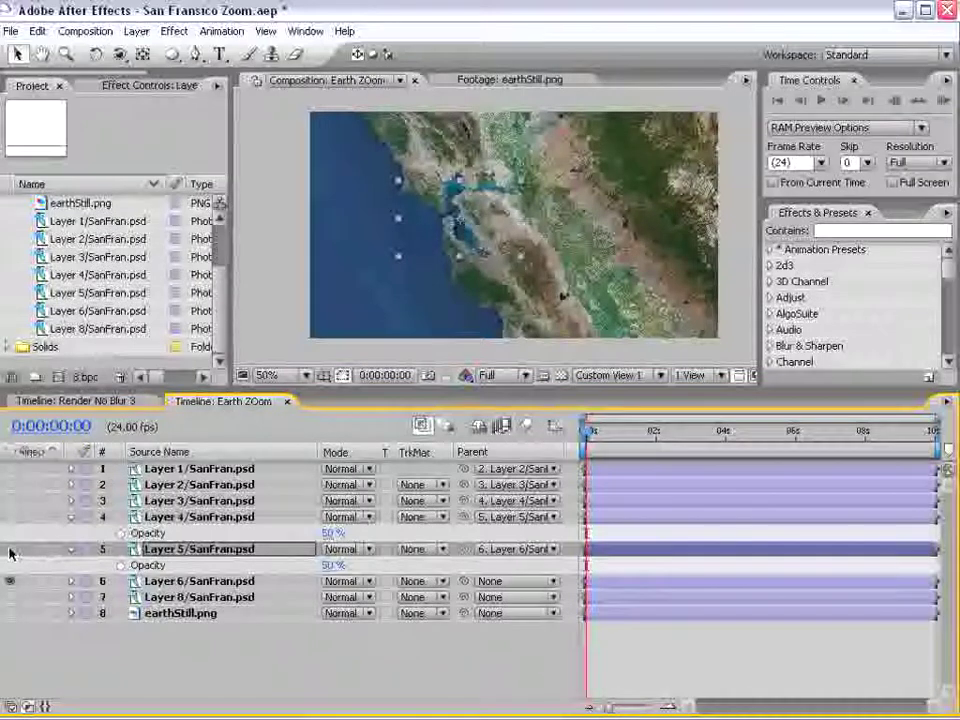
With Layer 5 hidden and Layer 8 shown, shrink Layer 6 over the California coast and set its opacity to 50%.
click(155, 583)
scroll(497, 266, down, 4)
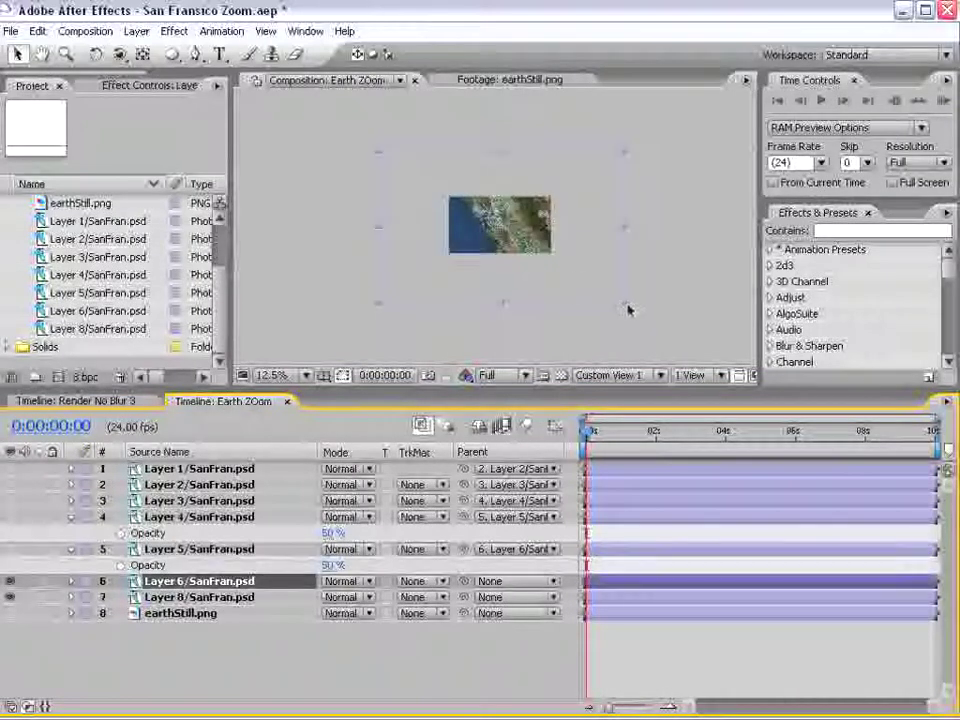
scroll(535, 255, up, 4)
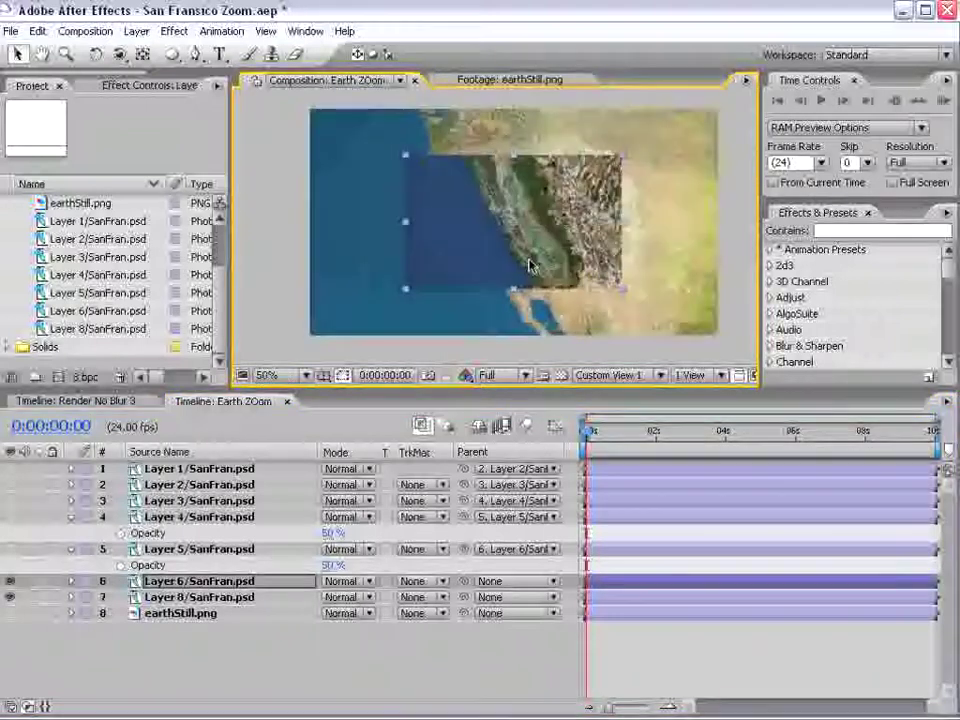
drag(560, 250, 543, 250)
key(t)
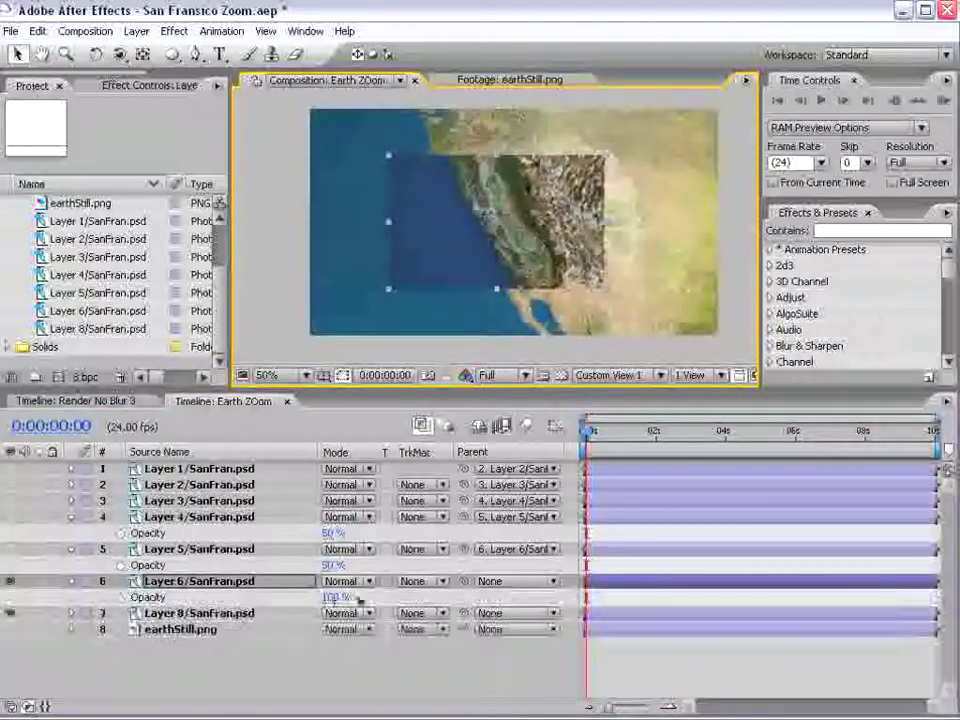
Scale, position and slightly rotate Layer 6 counterclockwise to match the California coastline in Layer 8.
scroll(530, 300, up, 2)
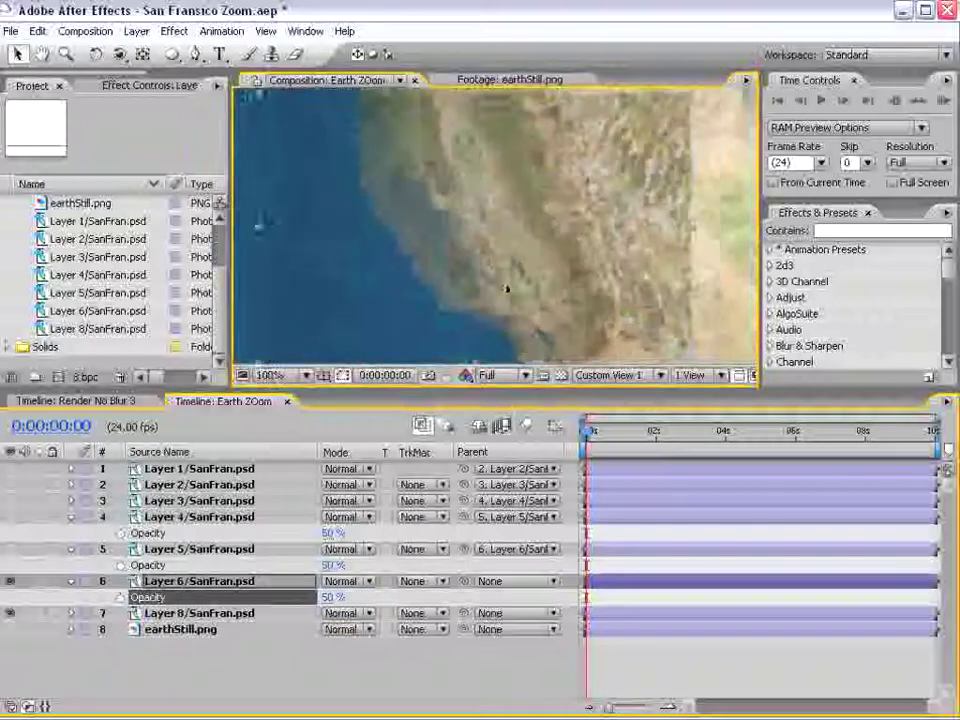
drag(479, 296, 469, 306)
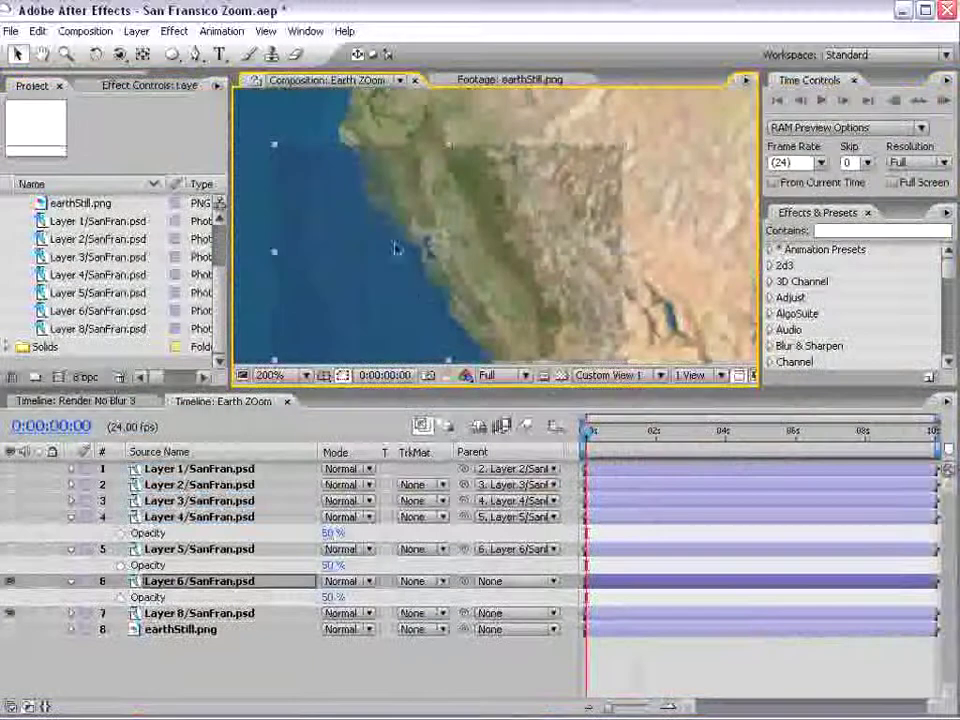
key(w)
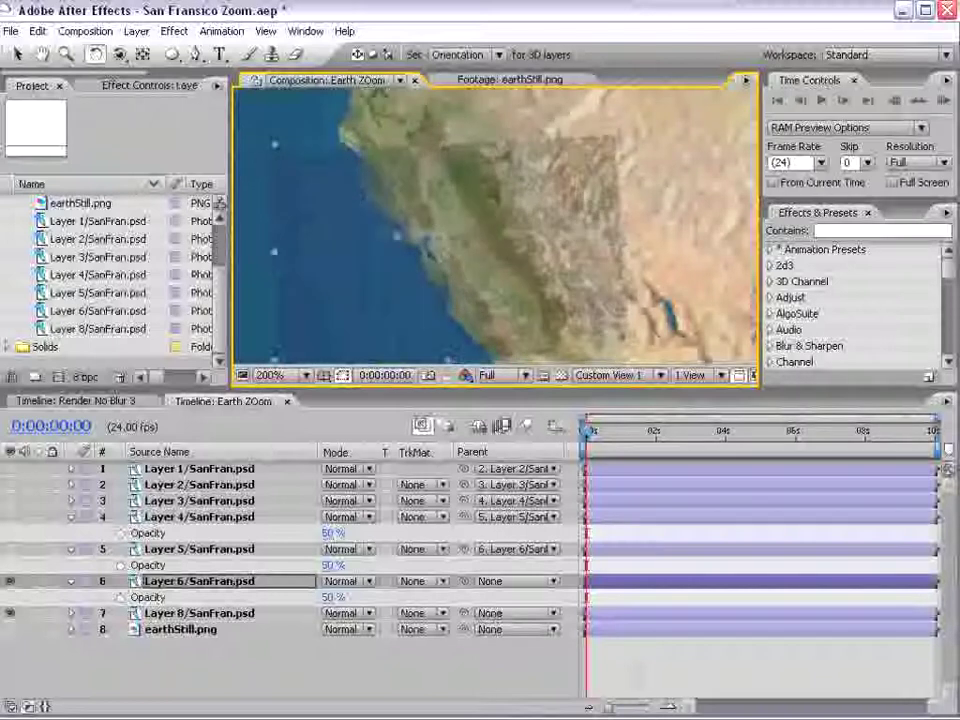
scroll(418, 273, up, 2)
scroll(418, 273, down, 3)
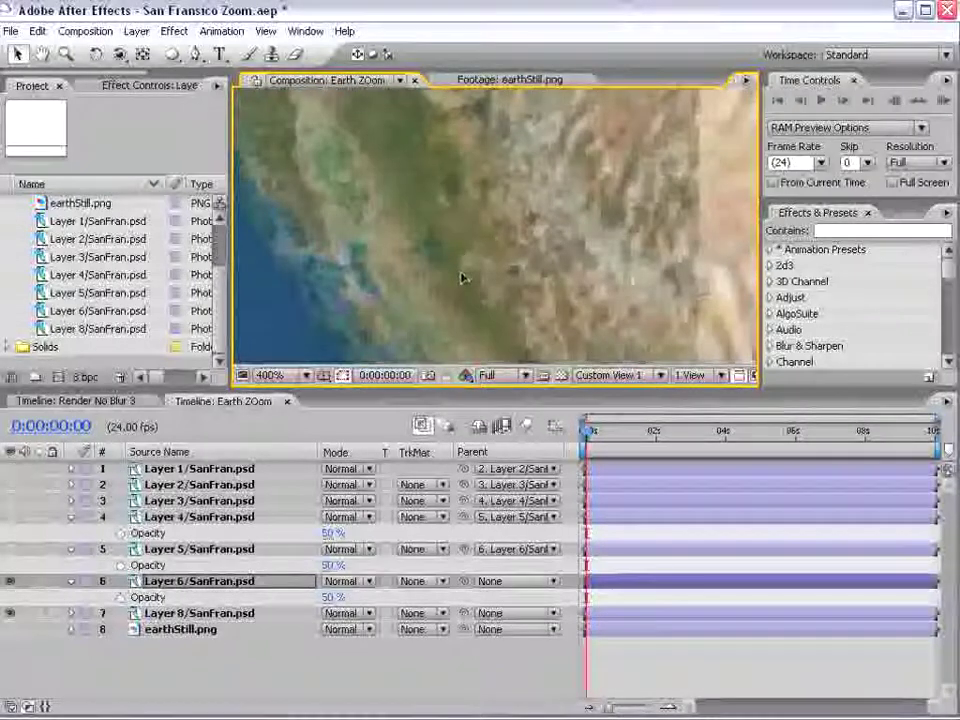
scroll(462, 279, down, 2)
scroll(462, 279, down, 2)
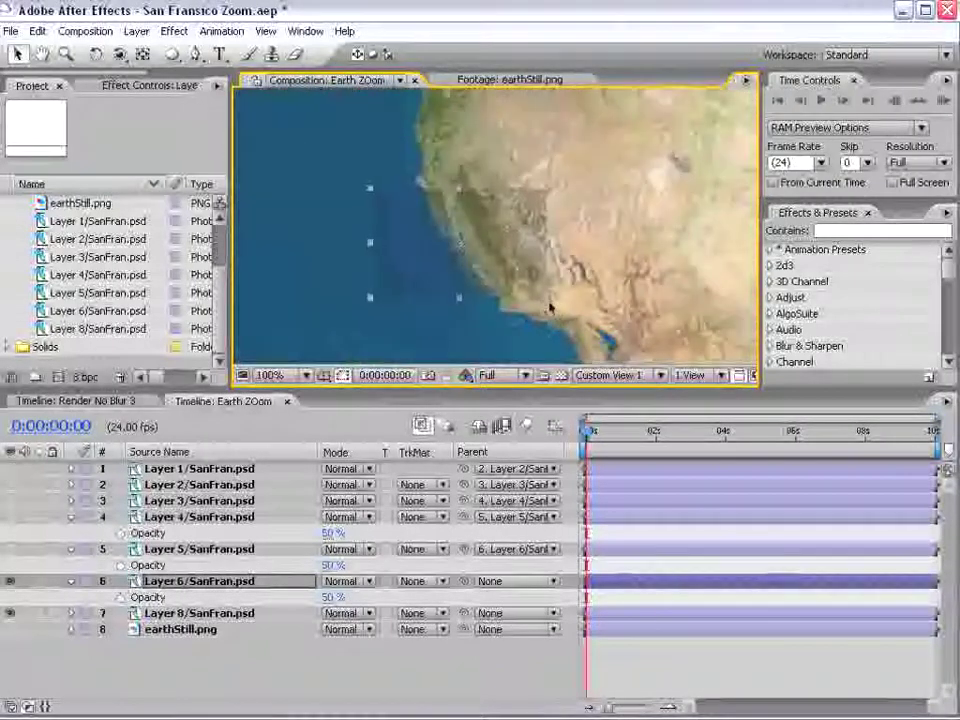
scroll(450, 290, up, 1)
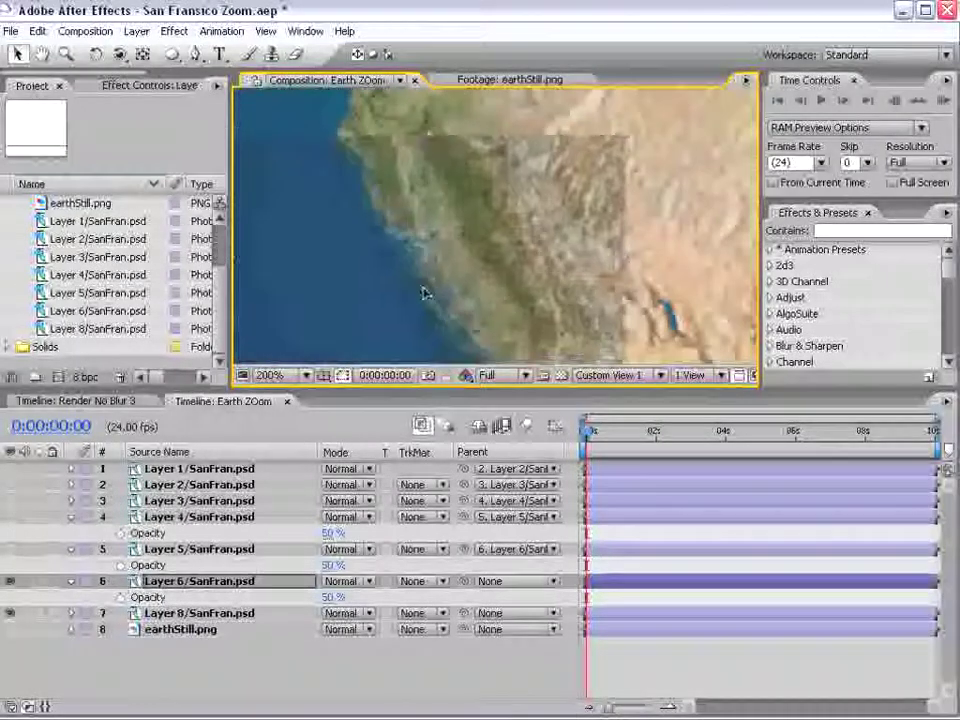
key(w)
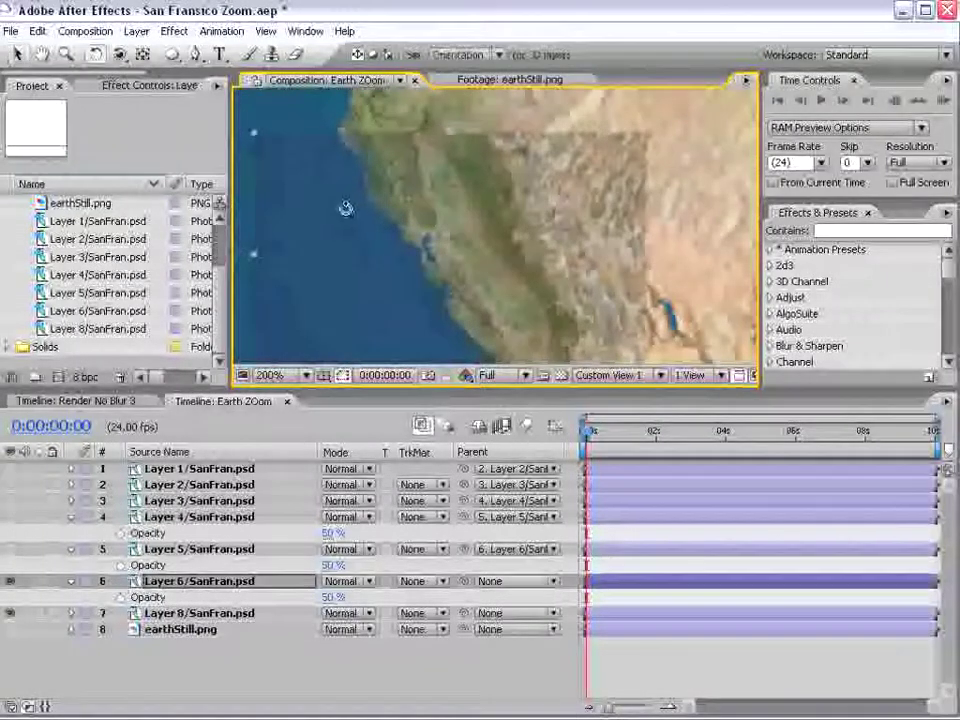
mouse_move(345, 208)
mouse_down()
mouse_move(332, 208)
mouse_move(337, 218)
mouse_up()
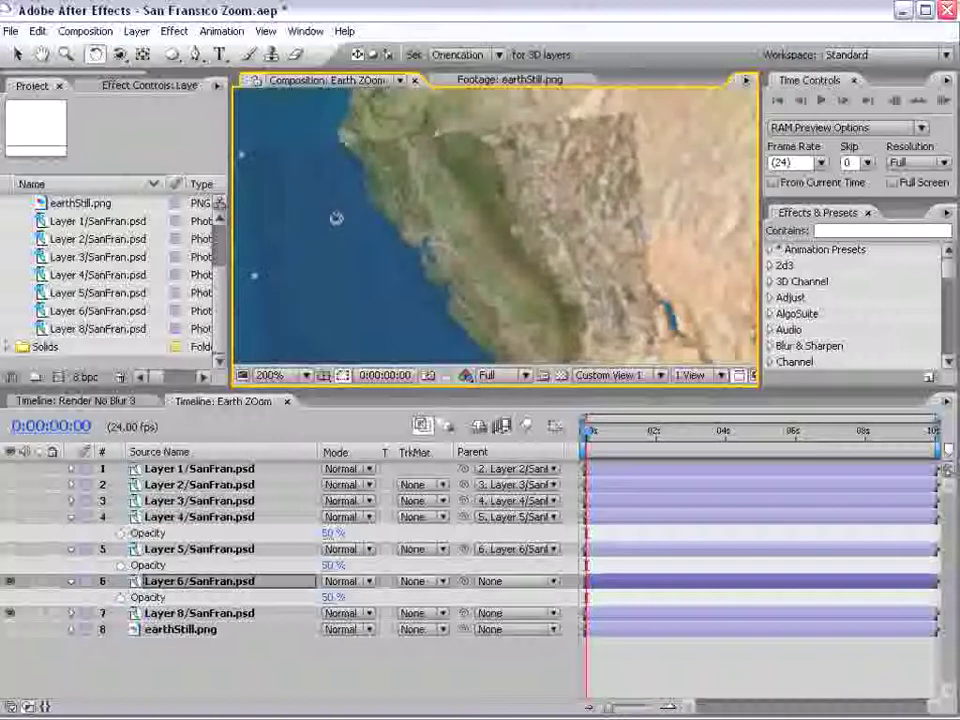
key(v)
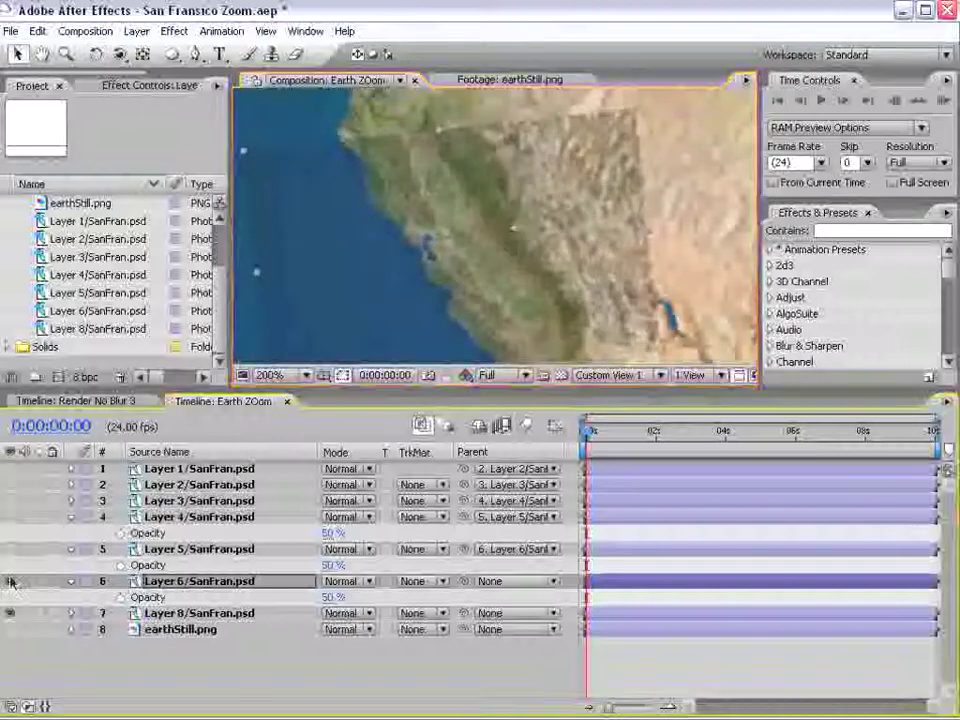
Collapse the opacity properties of Layers 4, 5 and 6, parent Layer 6 to Layer 8 and hide Layer 6.
click(71, 549)
click(71, 516)
click(71, 549)
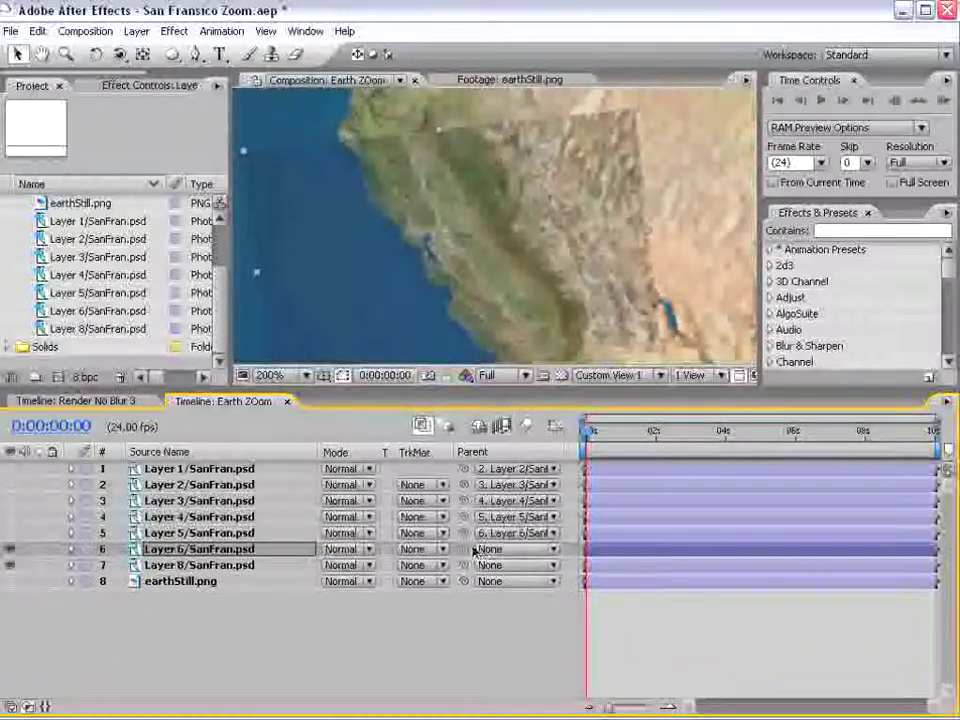
drag(464, 551, 181, 567)
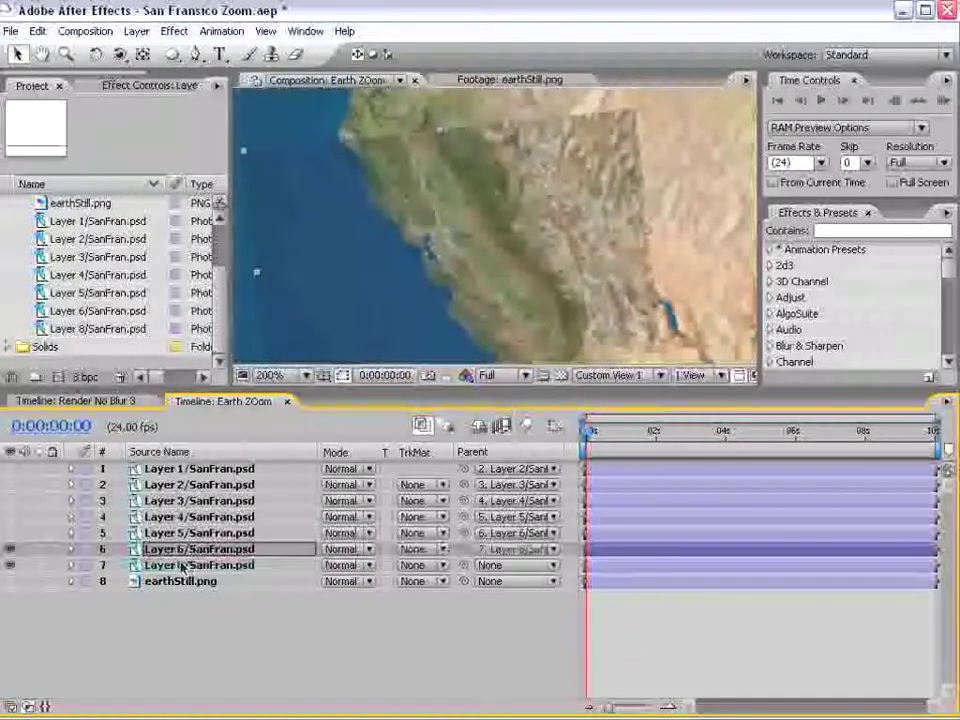
click(7, 550)
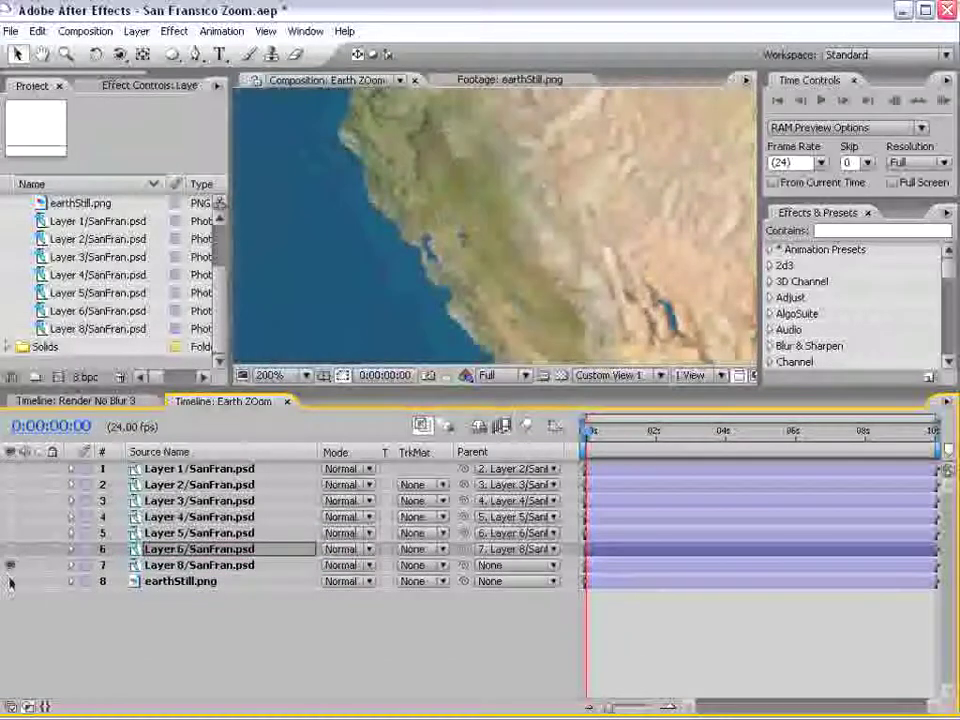
Show the earthStill.png layer, scale Layer 8 down over it and set the opacity of Layer 8 to 50%.
scroll(404, 131, down, 3)
click(180, 565)
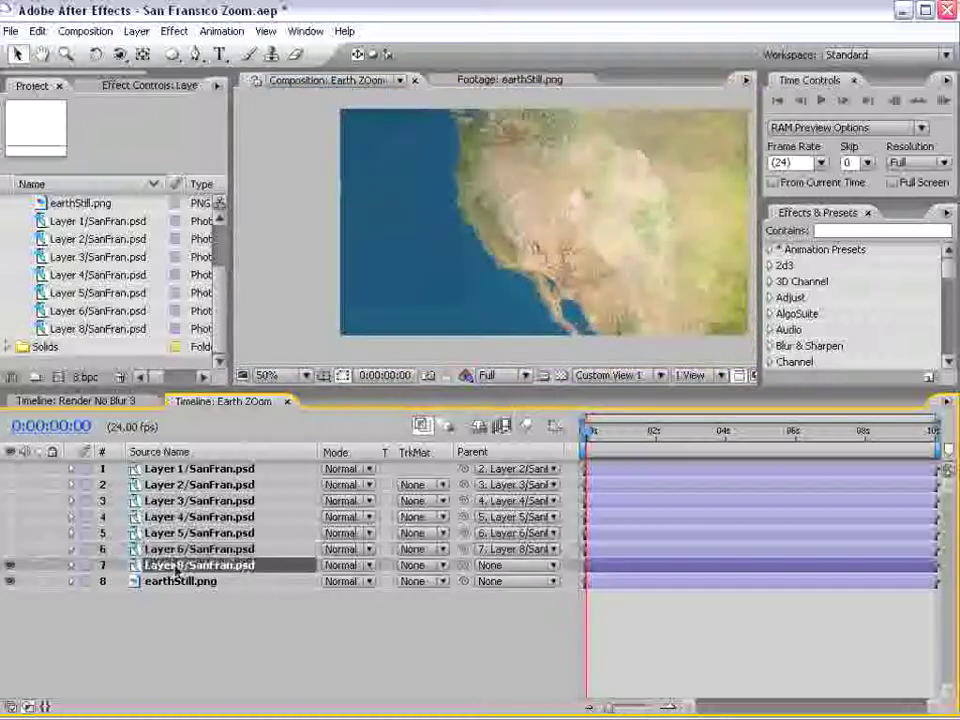
scroll(450, 245, down, 4)
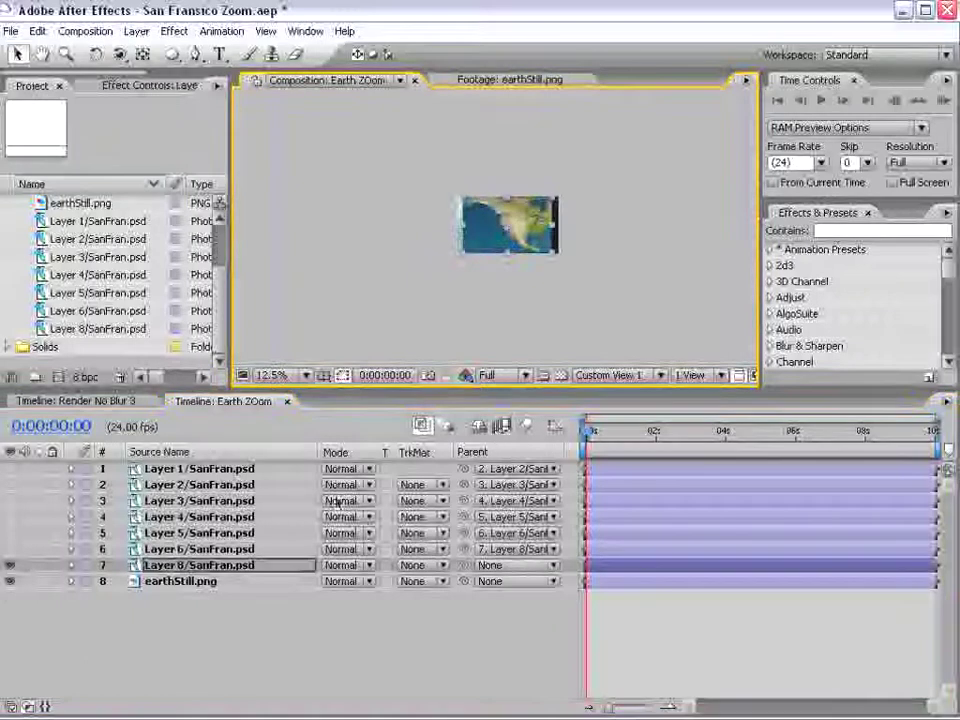
key(t)
click(332, 581)
text(50)
key(Return)
Scale, rotate and position Layer 8 to match the North American west coast in earthStill.png, and parent it to earthStill.png.
scroll(574, 231, up, 4)
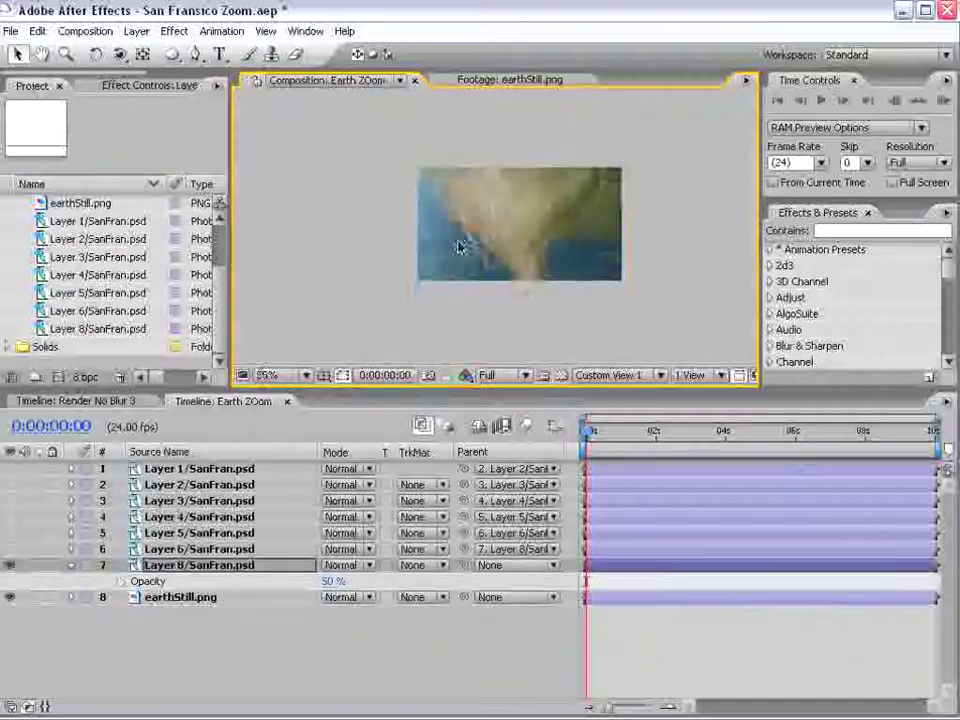
key(grave)
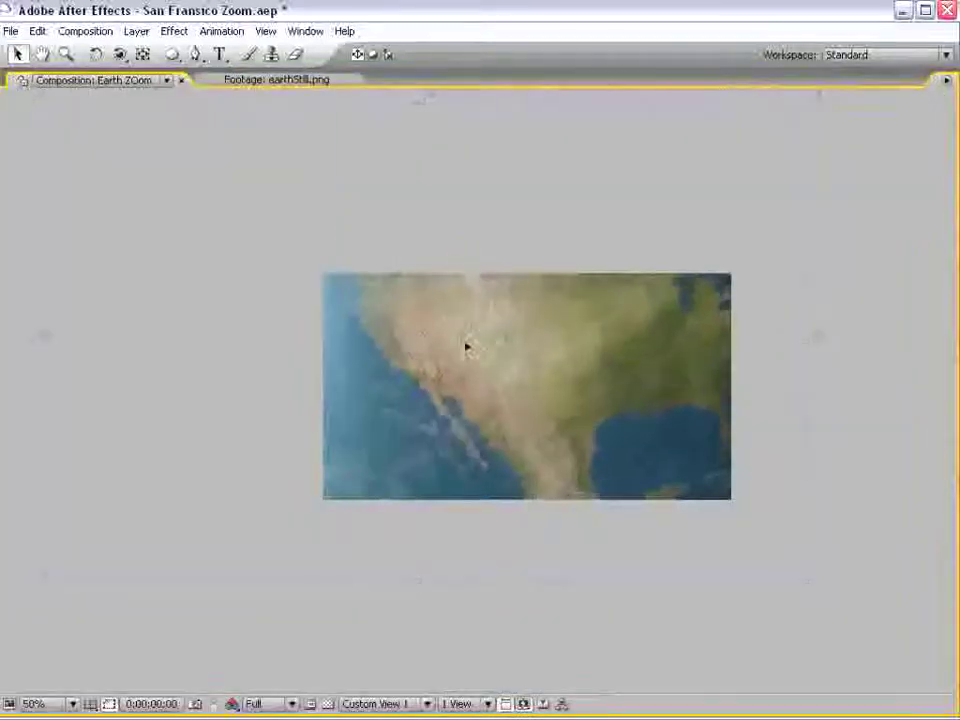
key(w)
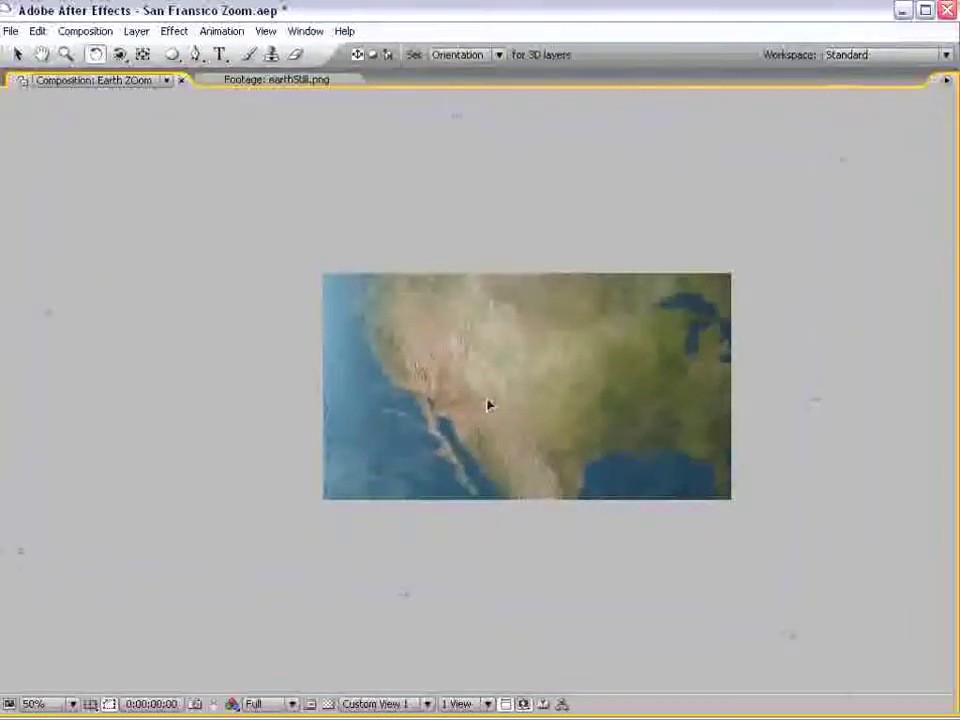
key(grave)
key(v)
click(11, 566)
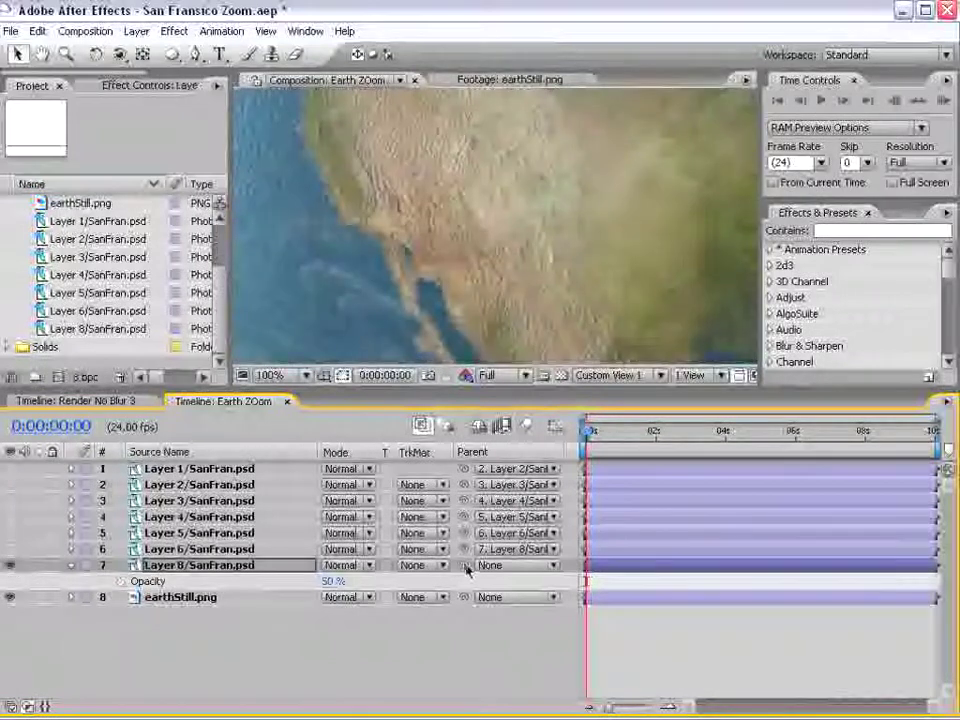
drag(318, 567, 168, 600)
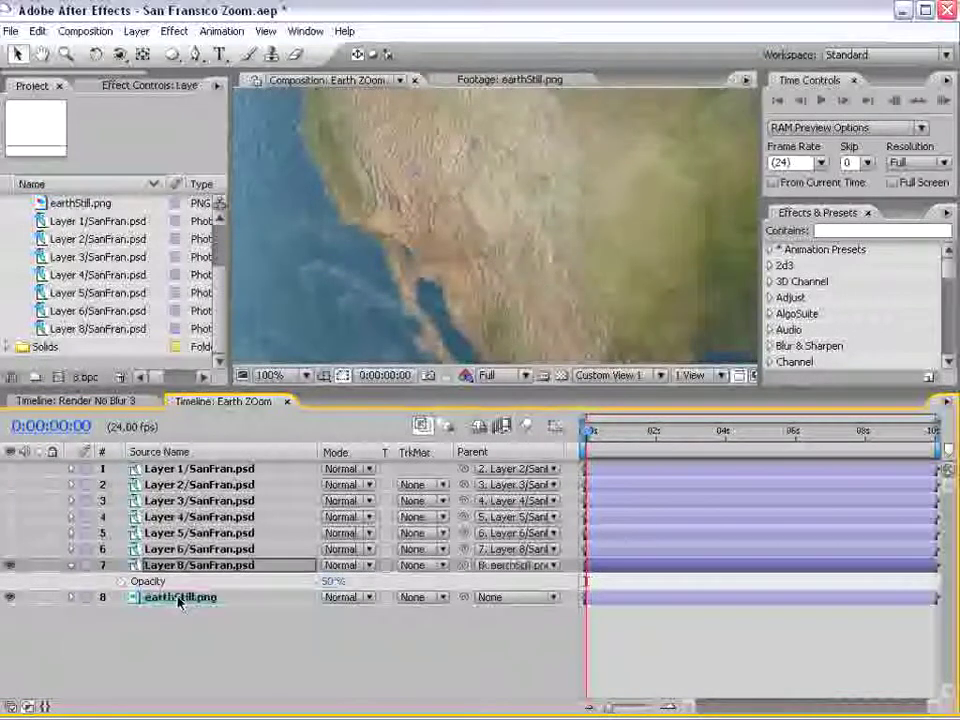
Display the Scale property of earthStill.png and turn on the visibility of all the San Francisco layers.
click(168, 597)
key(s)
scroll(400, 215, down, 2)
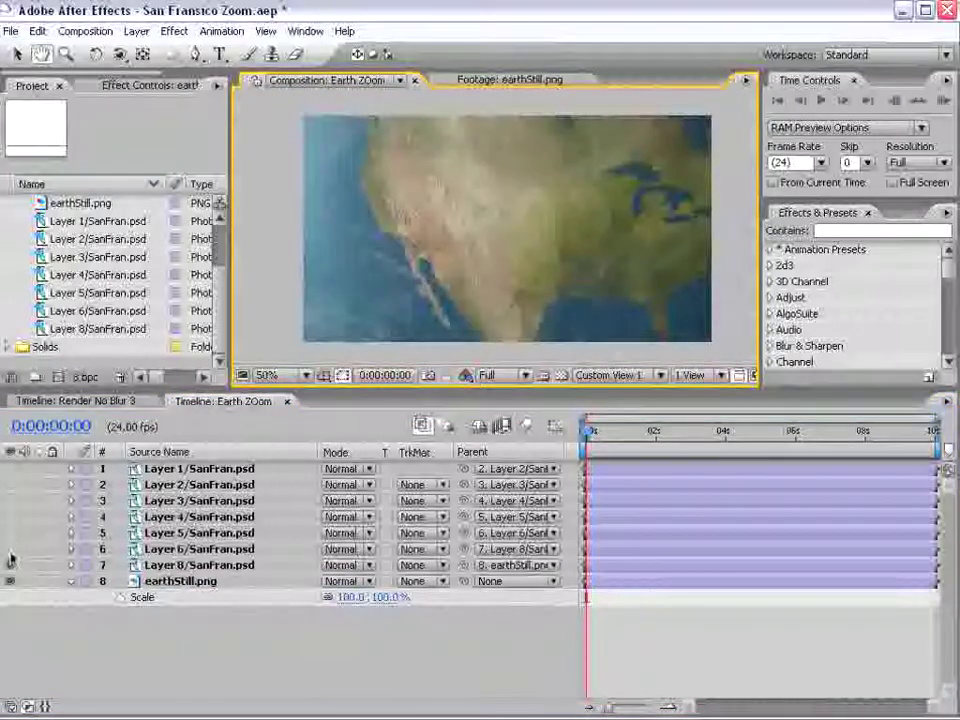
click(198, 475)
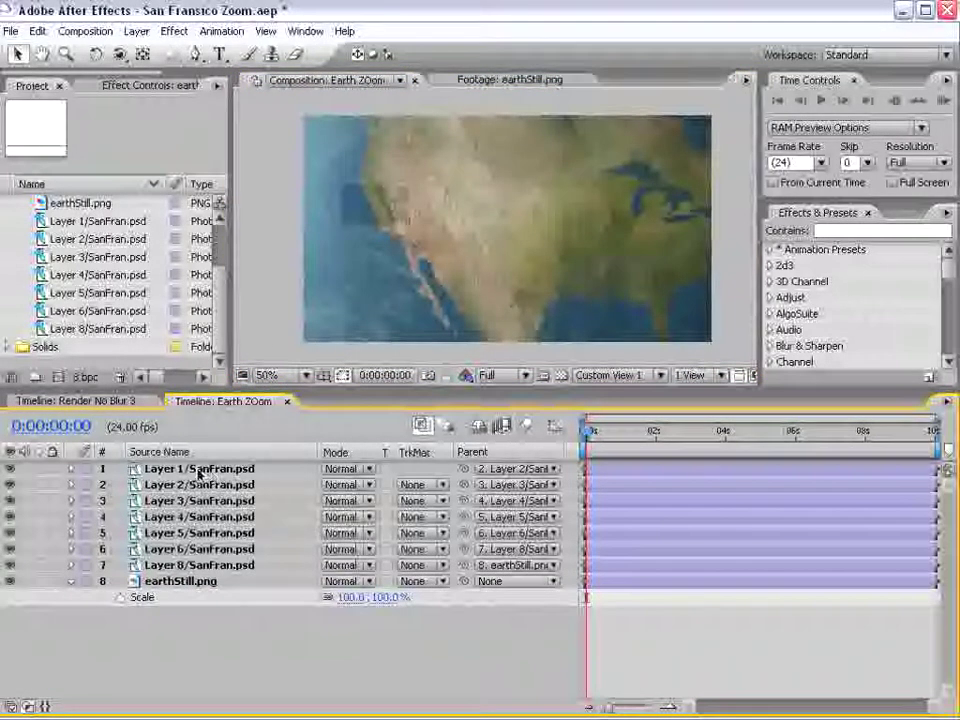
Reveal the opacity of all eight layers and set the half-transparent ones, Layers 2 through 8, to 100%.
click(197, 472)
shift+click(180, 581)
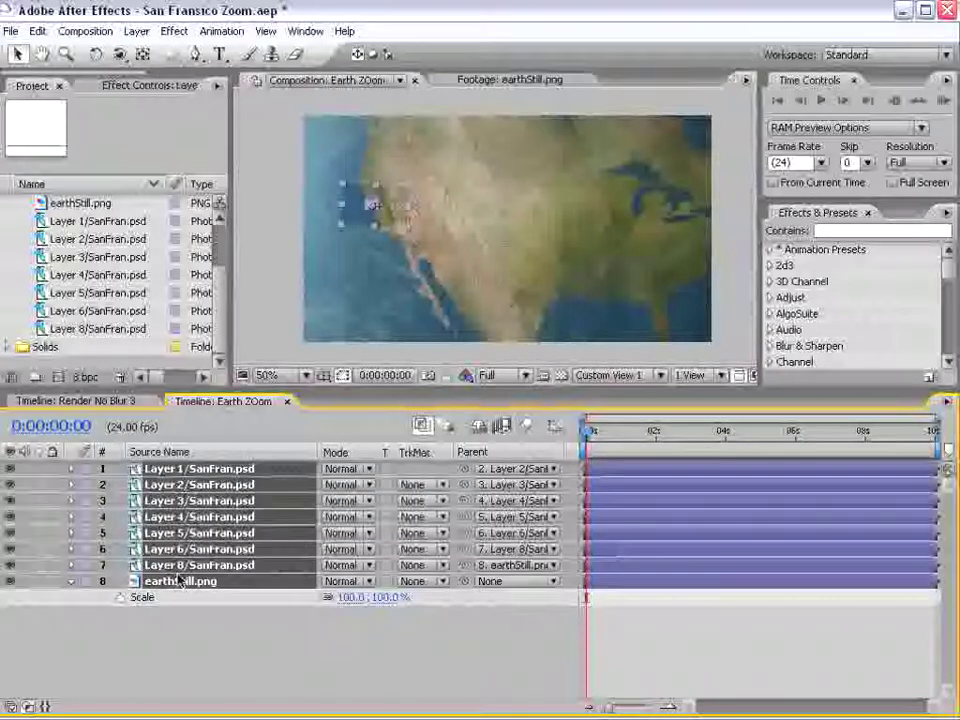
key(t)
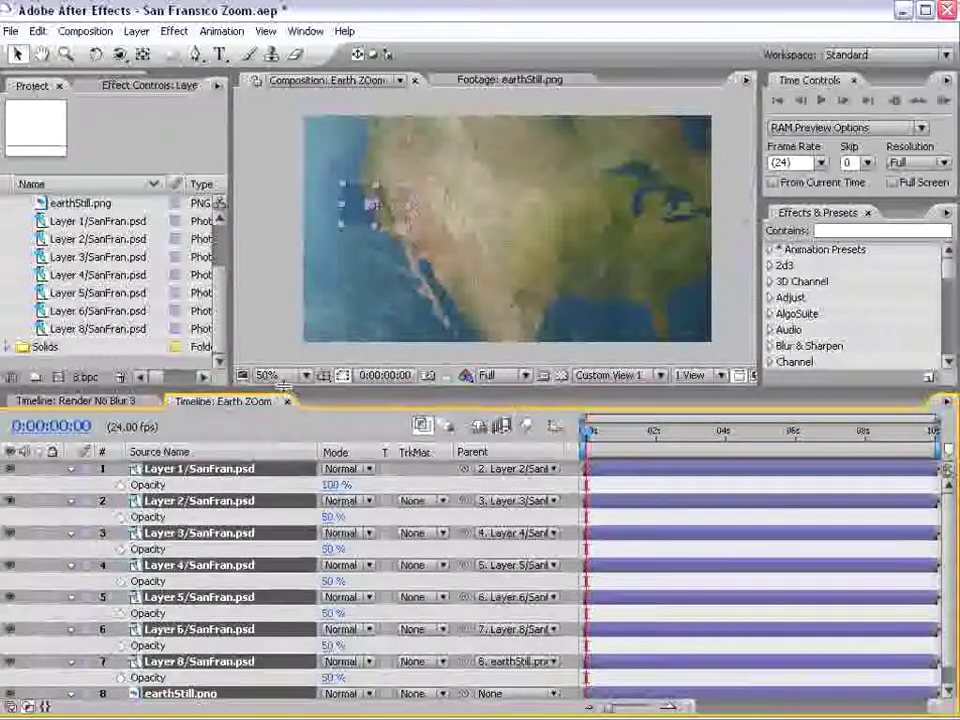
drag(287, 392, 287, 322)
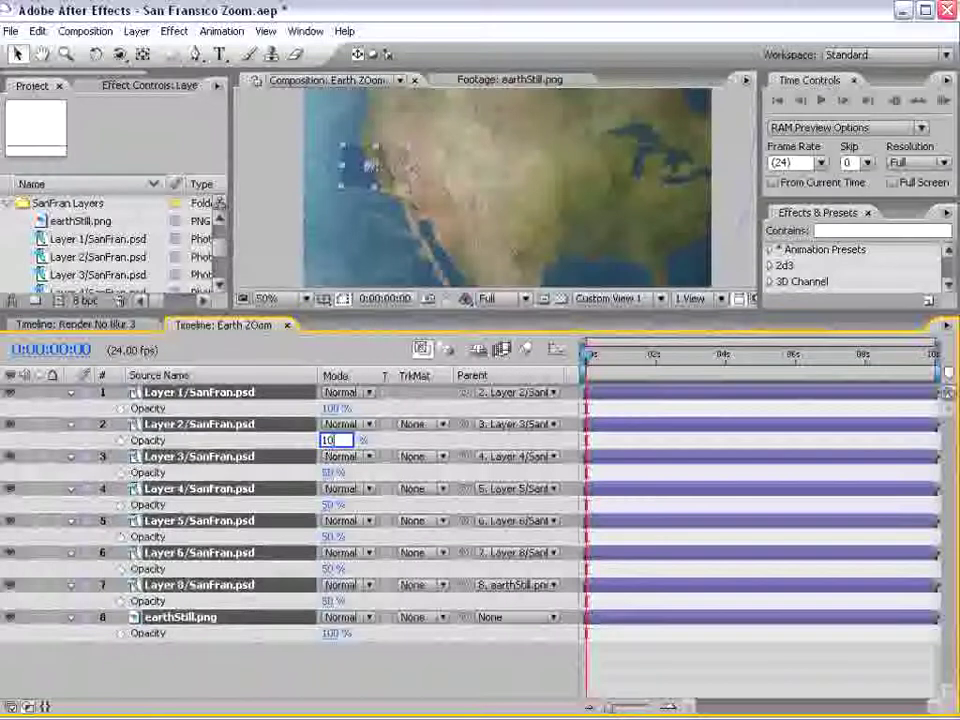
text(0)
key(Return)
click(353, 657)
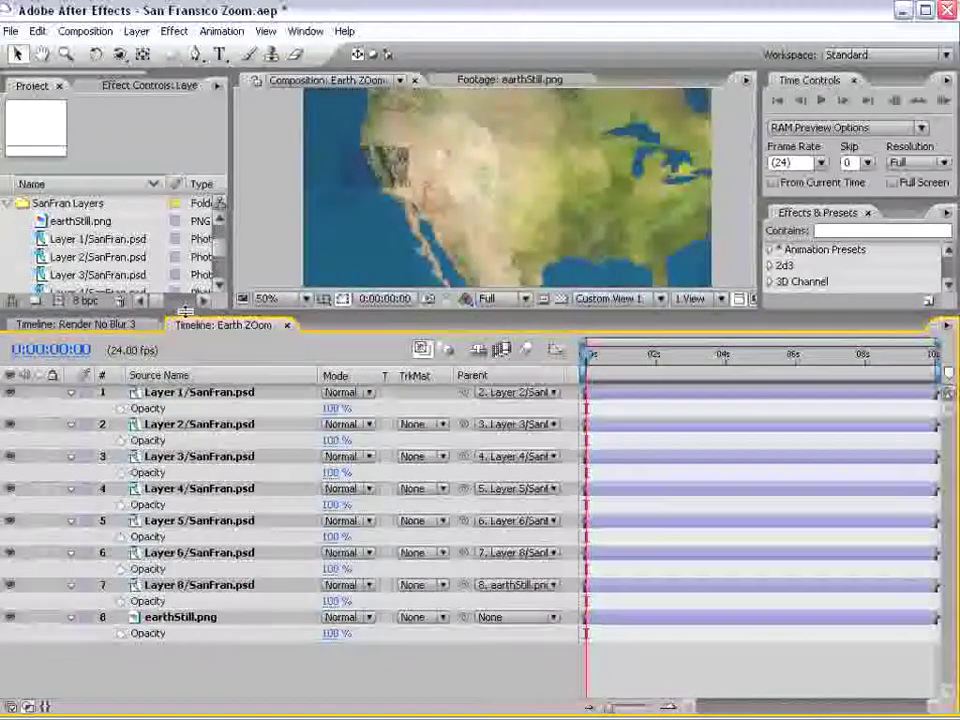
Enlarge the composition viewer and collapse the opacity properties of all eight layers.
drag(186, 312, 186, 350)
key(ctrl+a)
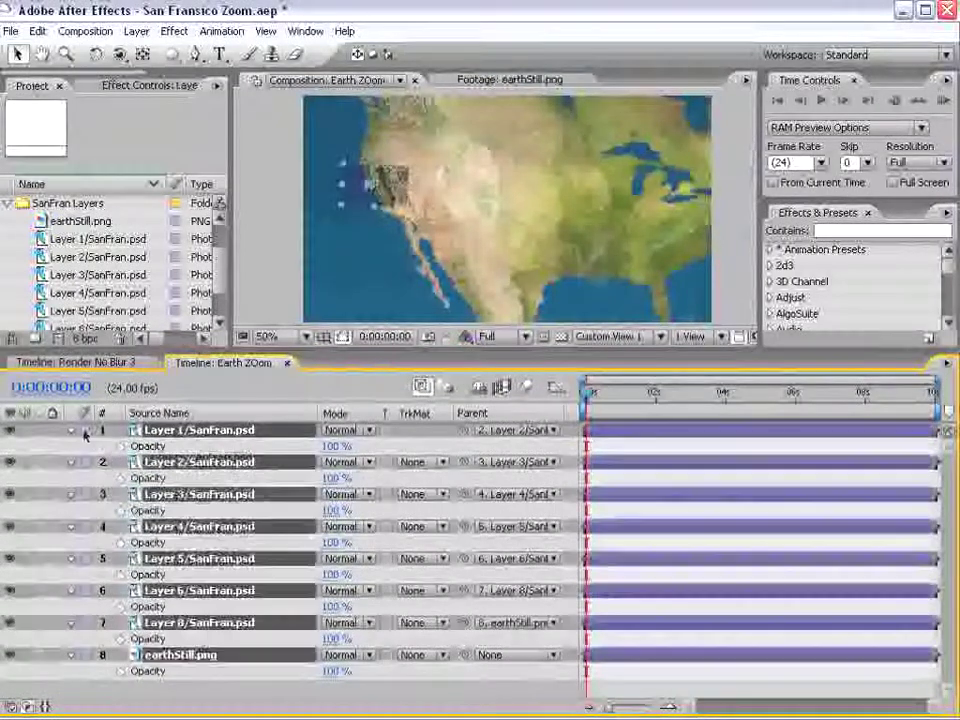
click(71, 432)
Remove the parenting from all eight layers by setting their parent to None.
click(165, 430)
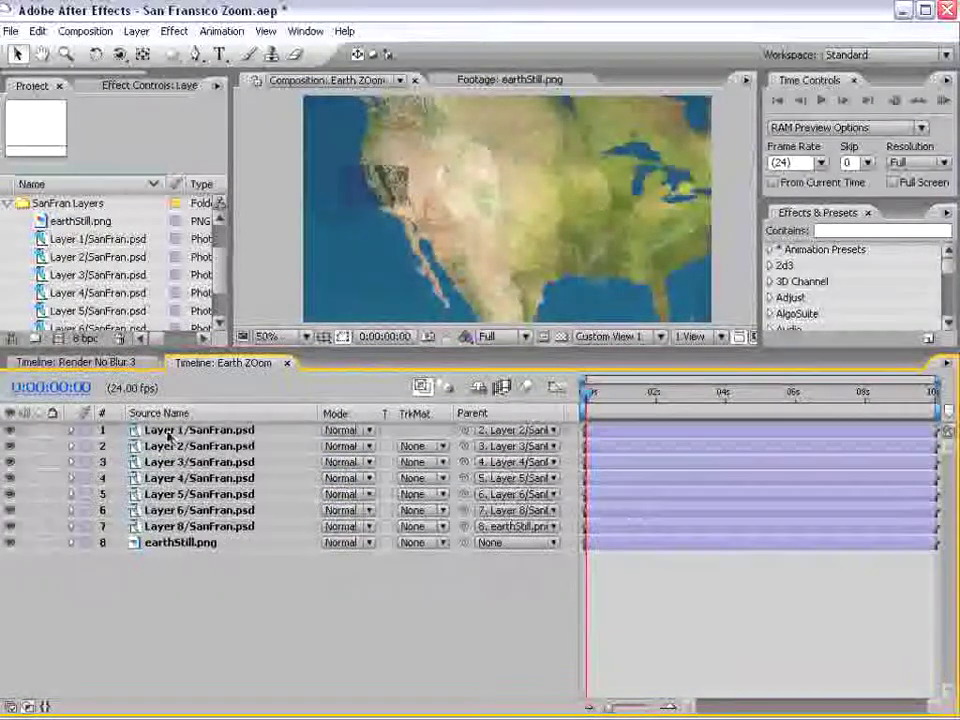
shift+click(161, 542)
click(510, 430)
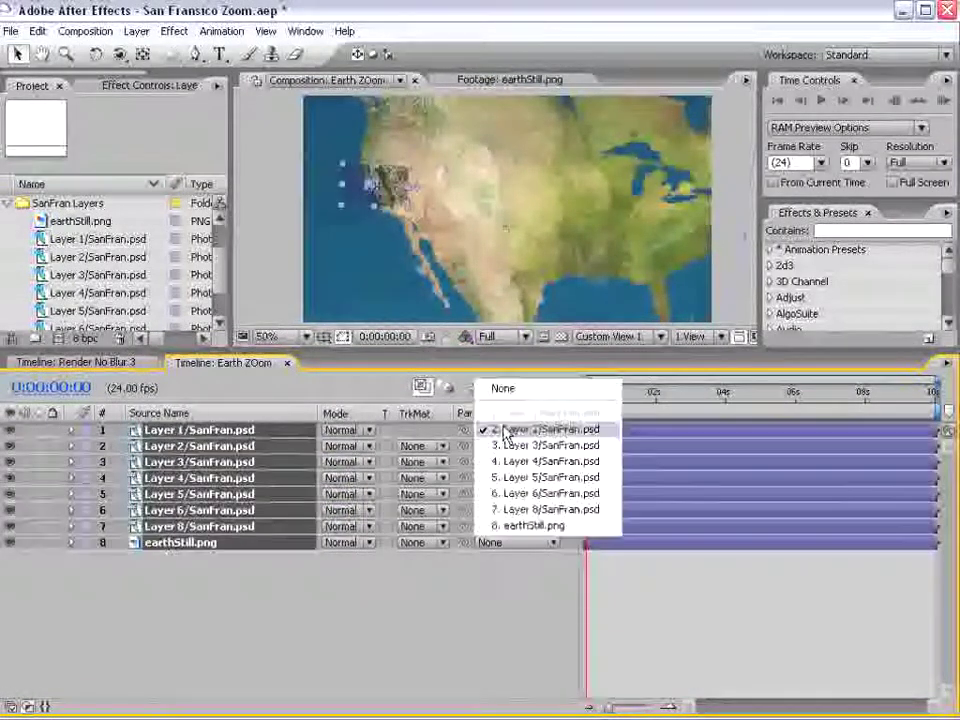
click(503, 388)
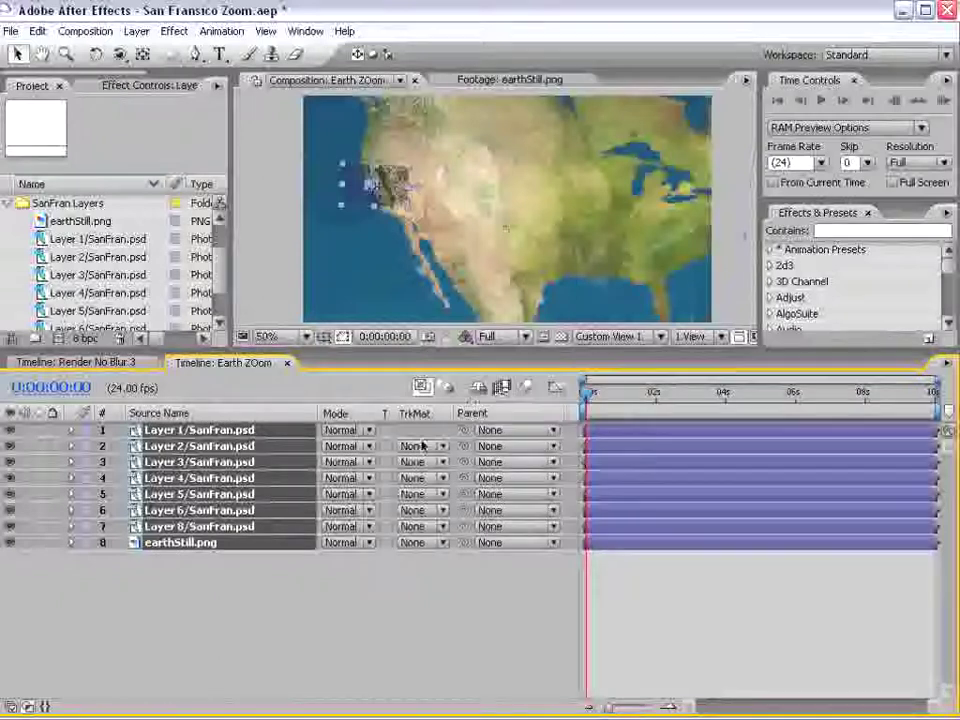
click(367, 562)
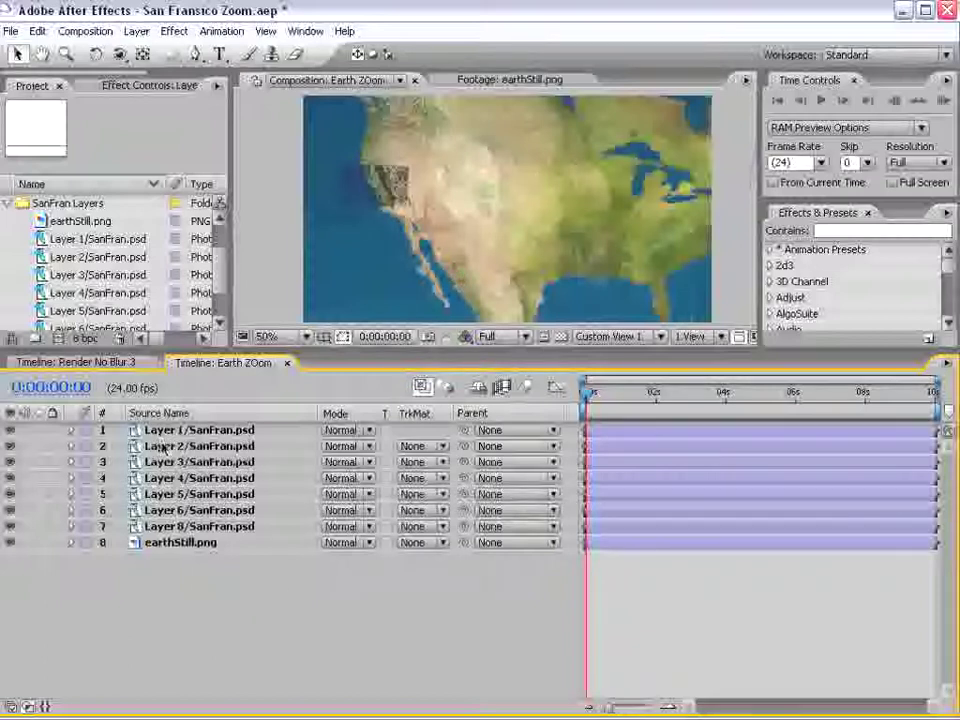
Parent Layers 2 through 8 and earthStill.png to Layer 1/SanFran.psd.
click(190, 446)
shift+click(182, 526)
shift+click(172, 542)
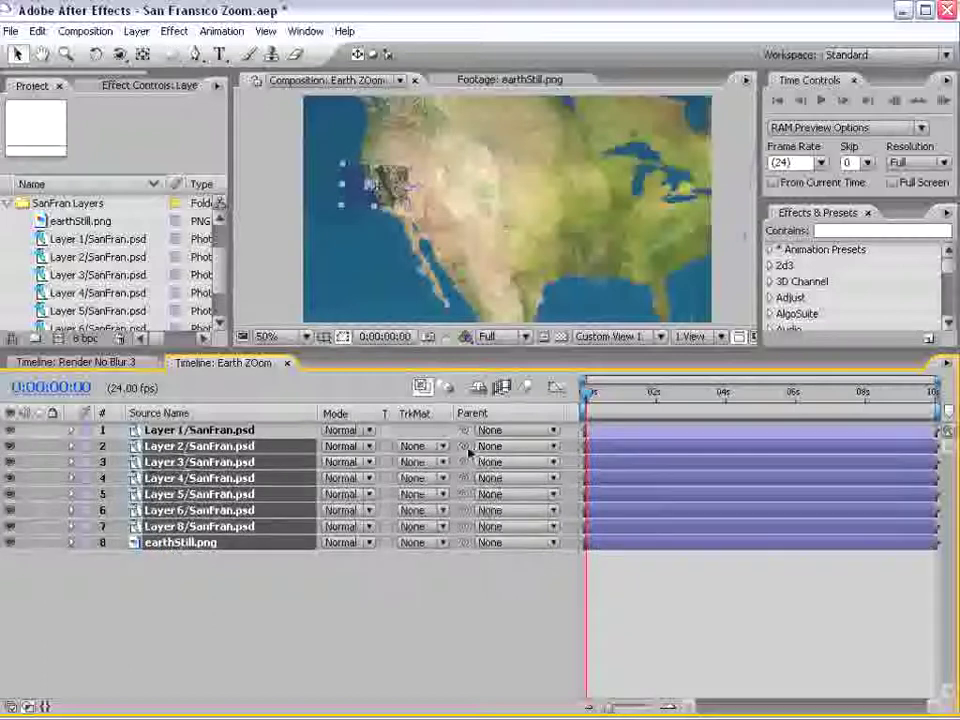
drag(466, 452, 195, 432)
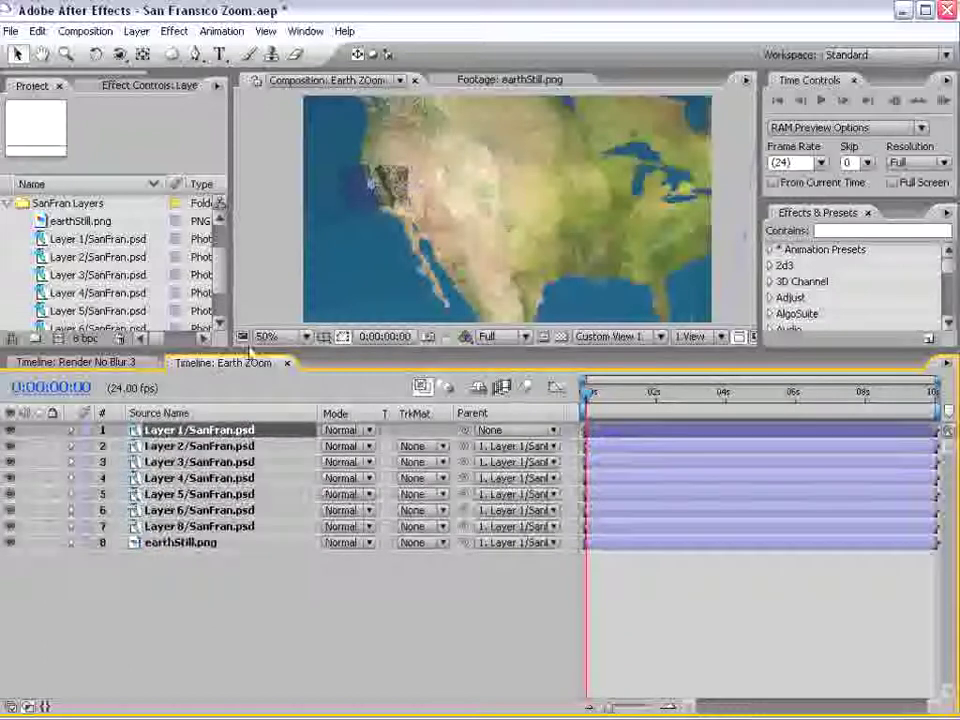
Enlarge the composition viewer, reveal the Scale of Layer 1 and set it to 100%.
drag(120, 350, 120, 452)
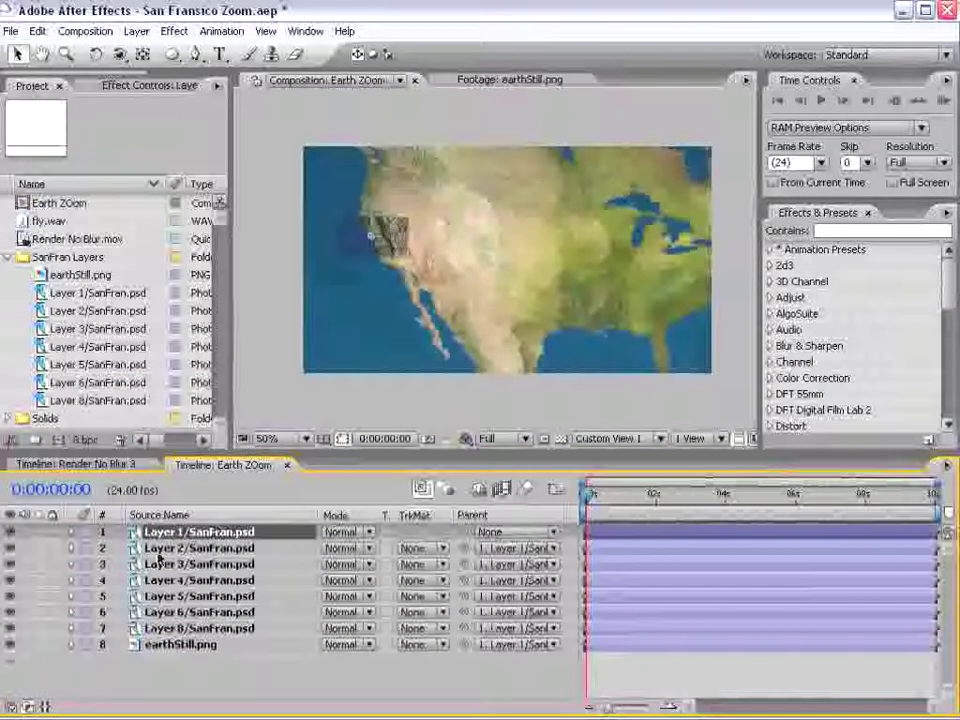
key(s)
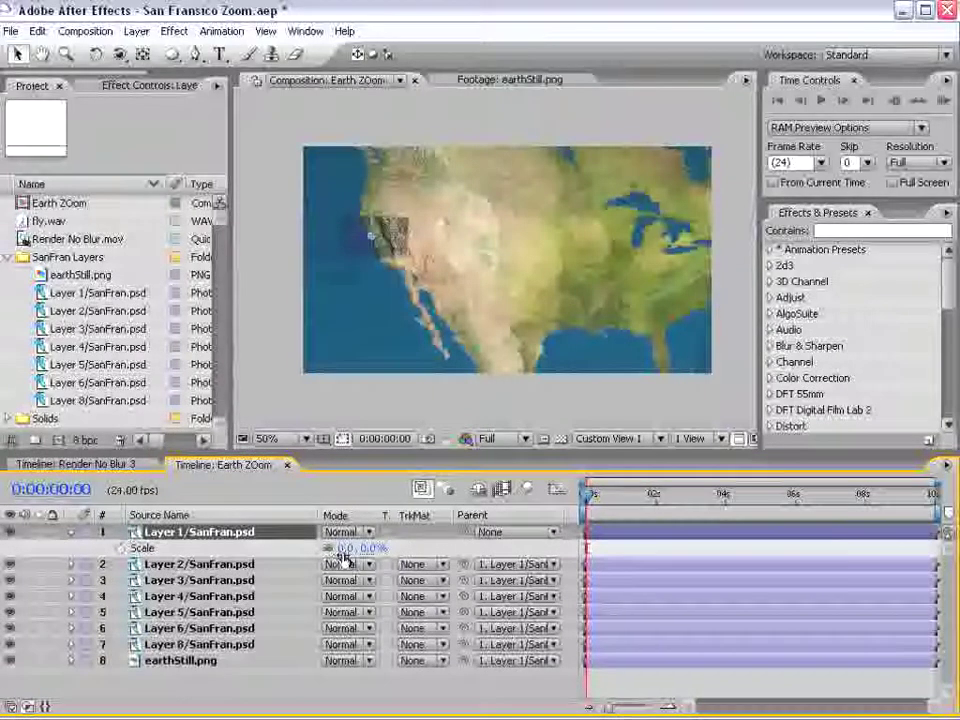
text(100)
key(Return)
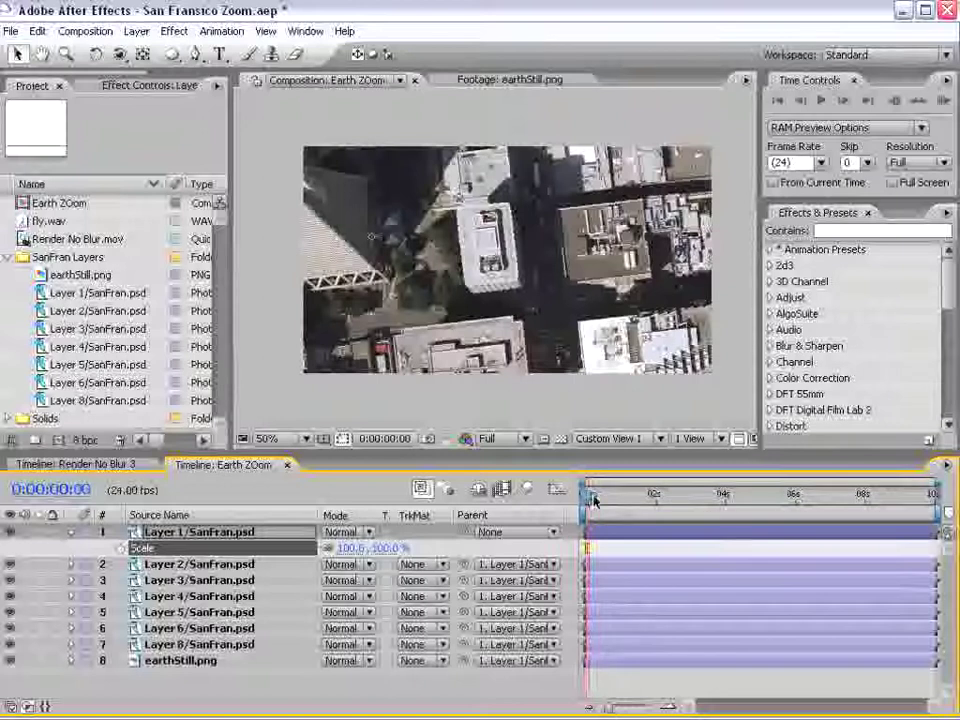
Try scaling down Layer 1 to preview the zoom out, and undo the scale change.
drag(368, 548, 292, 549)
key(ctrl+z)
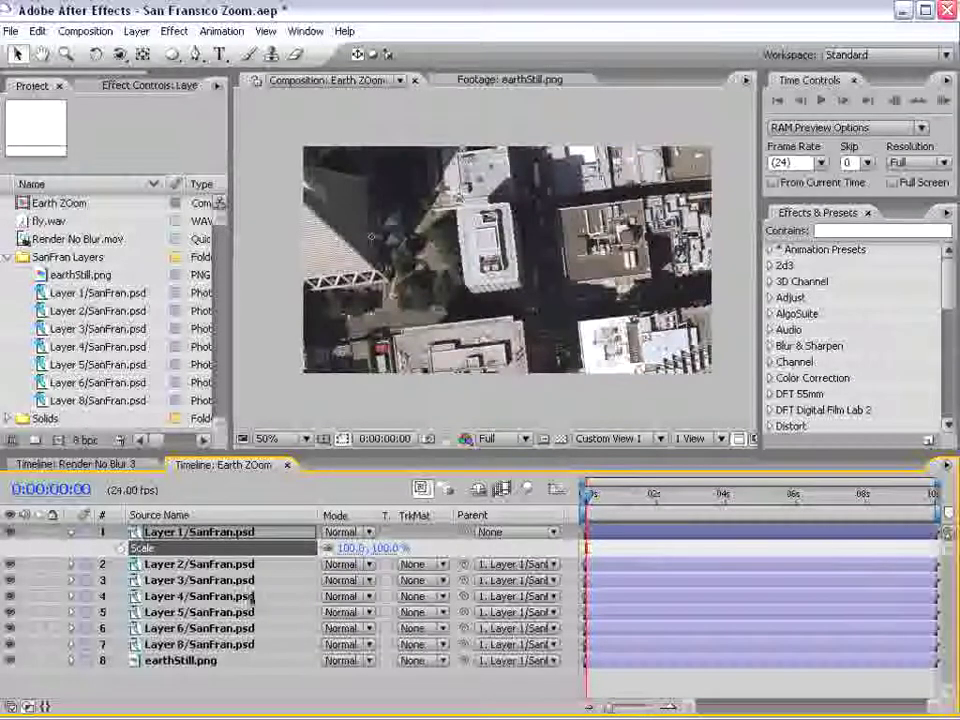
click(408, 546)
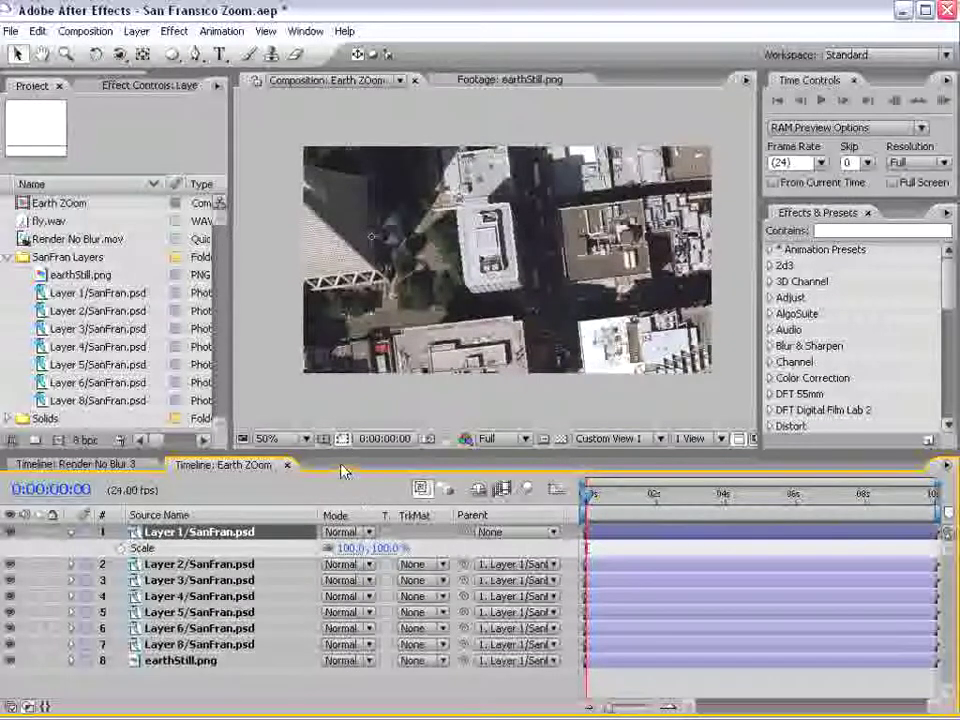
Reveal the Scale of earthStill.png, try reducing it slightly, undo the change and collapse the property.
drag(342, 448, 320, 365)
click(192, 575)
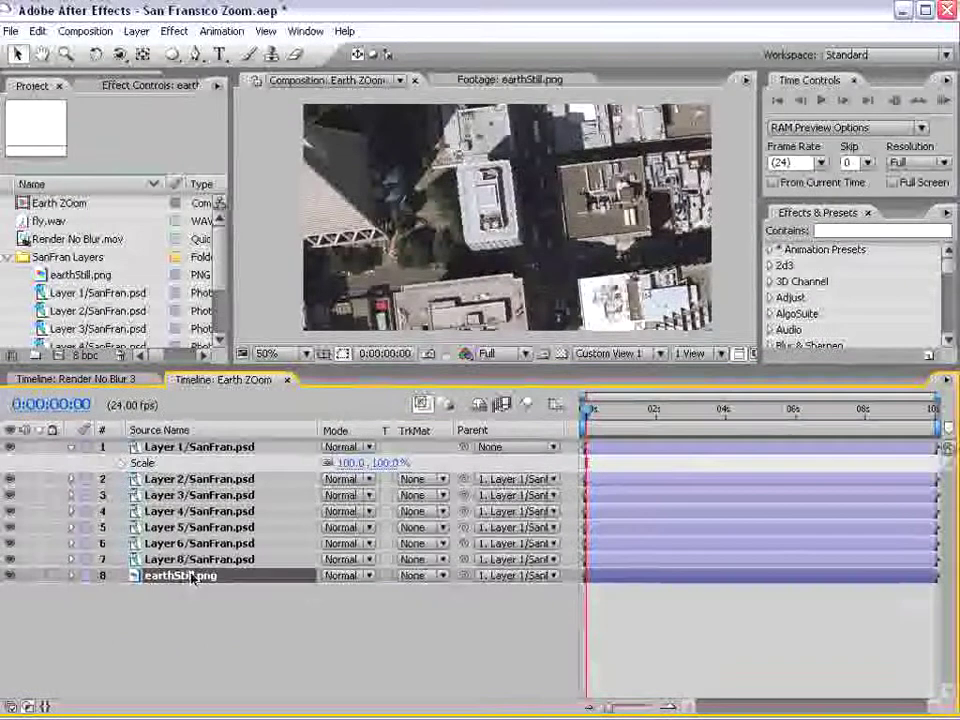
key(s)
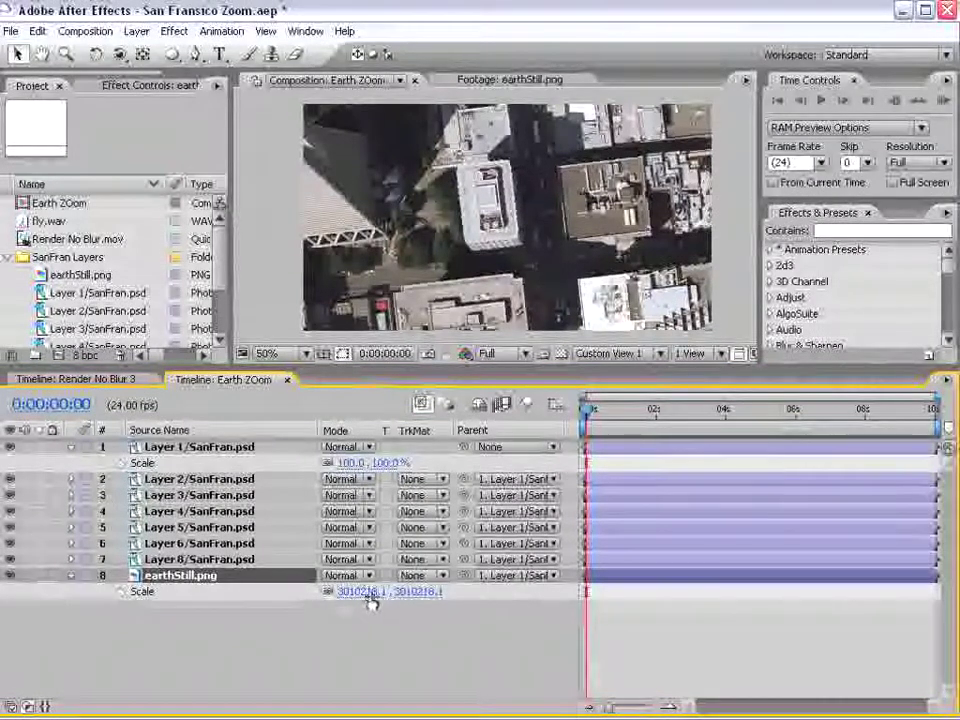
drag(429, 601, 402, 601)
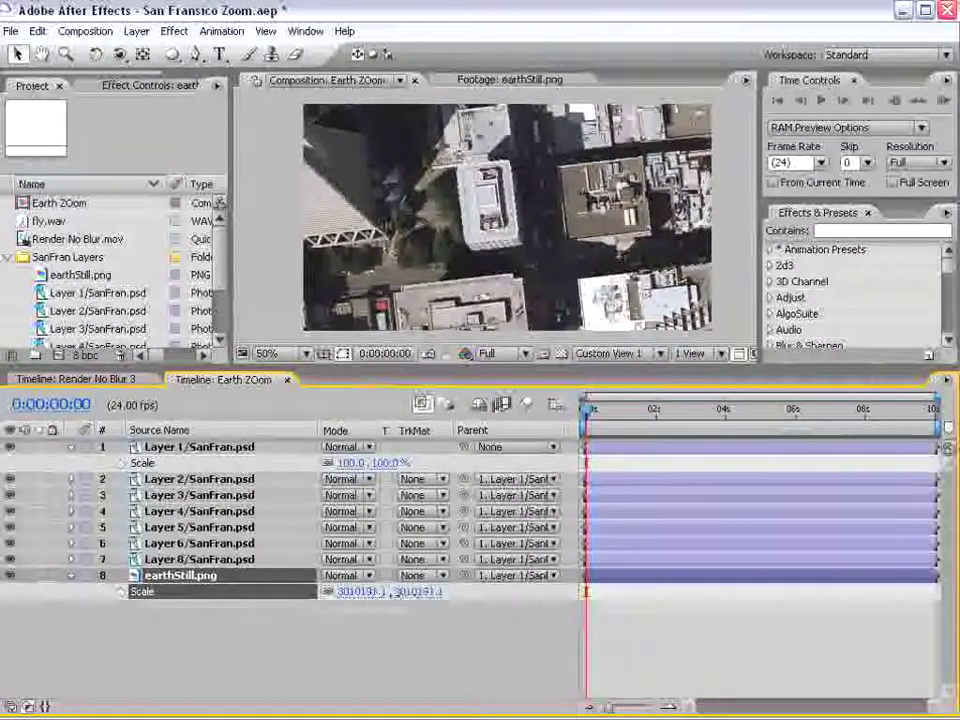
drag(178, 606, 120, 603)
click(120, 603)
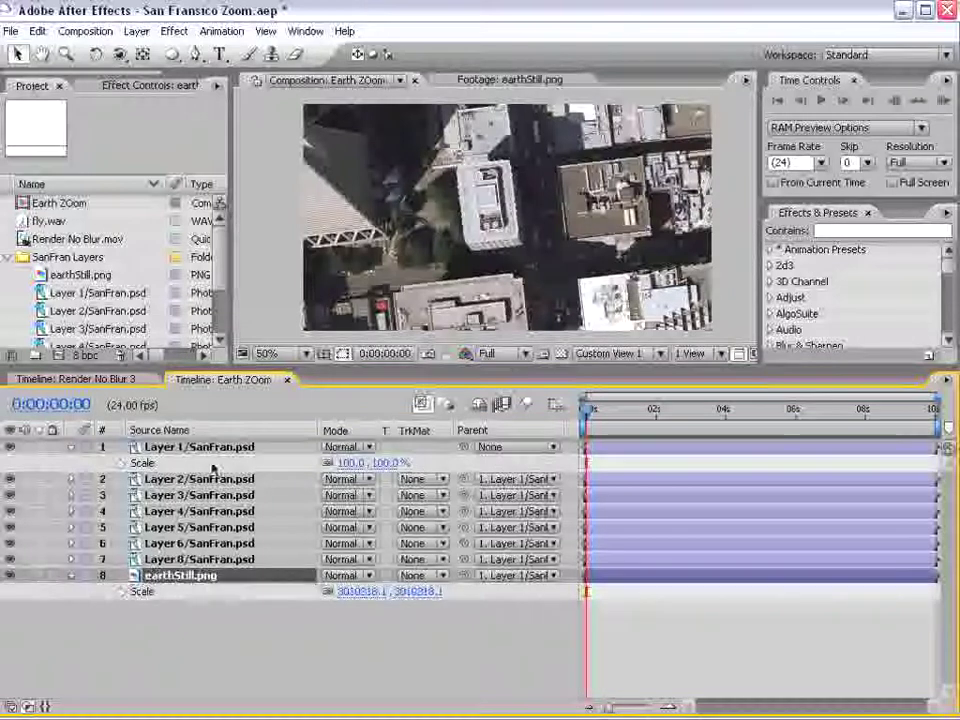
drag(236, 369, 236, 381)
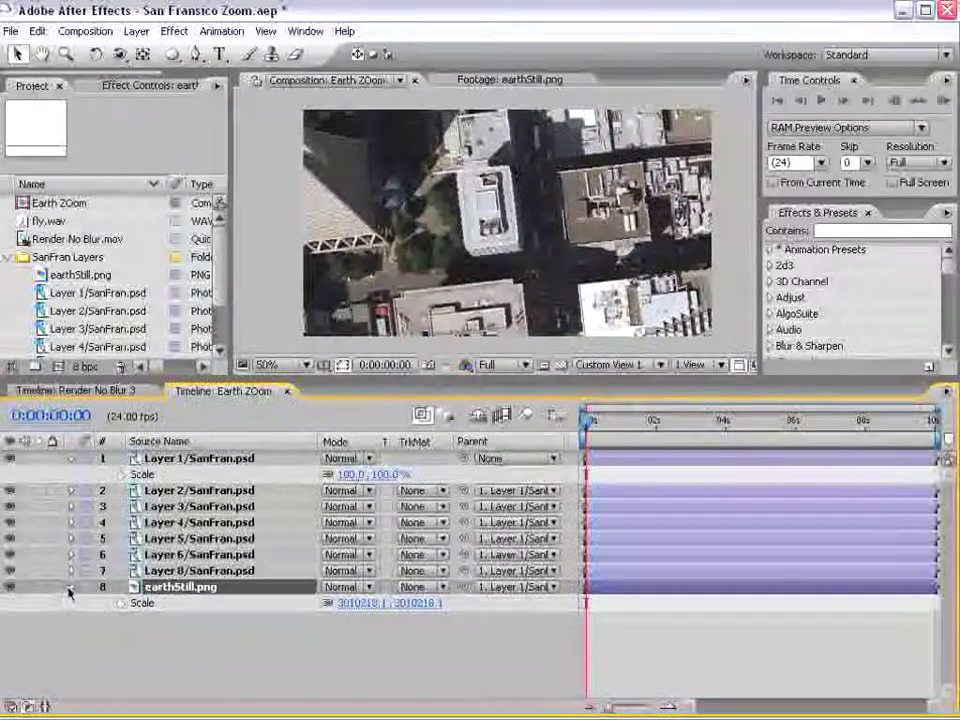
click(71, 588)
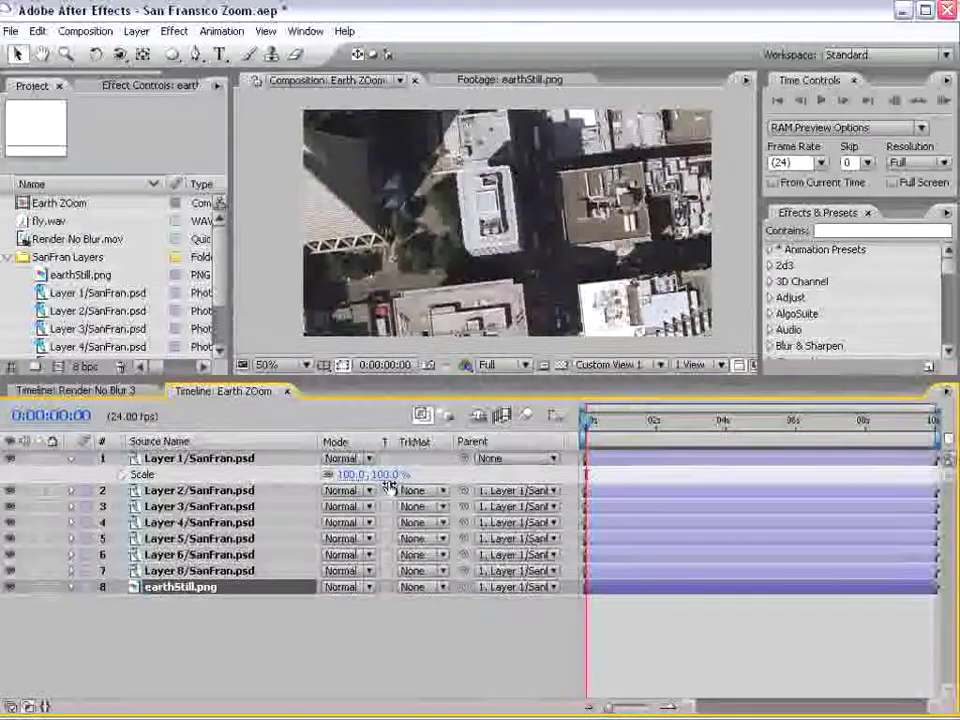
Try scaling Layer 1 with all its child layers down to about 33%, and undo it.
drag(380, 473, 344, 476)
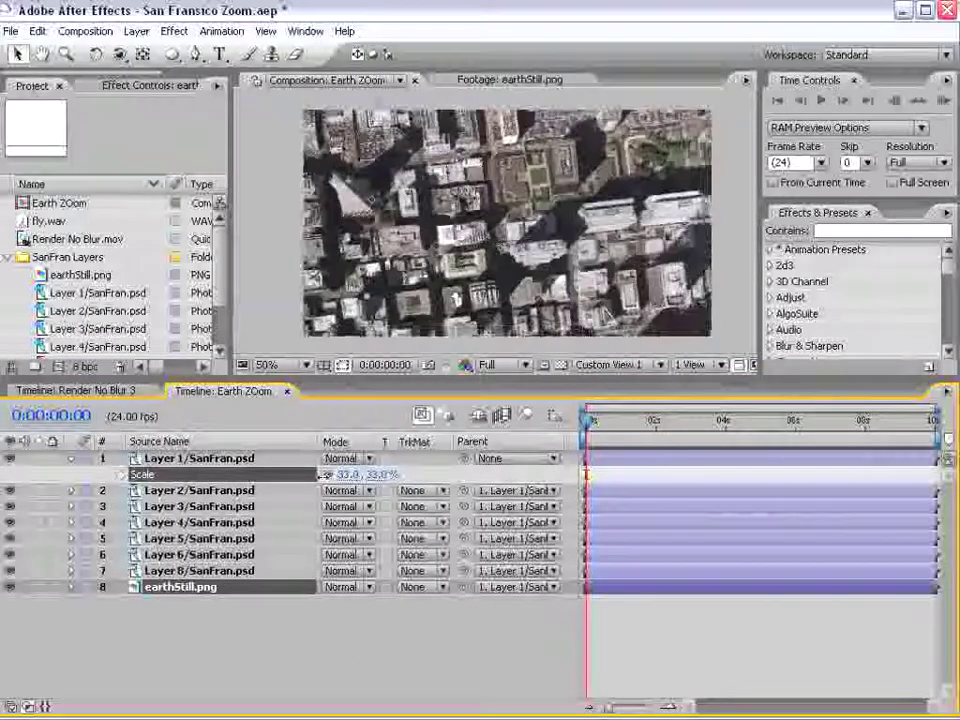
key(ctrl+z)
Enlarge the composition viewer and turn on the Title/Action Safe guides.
drag(452, 379, 452, 492)
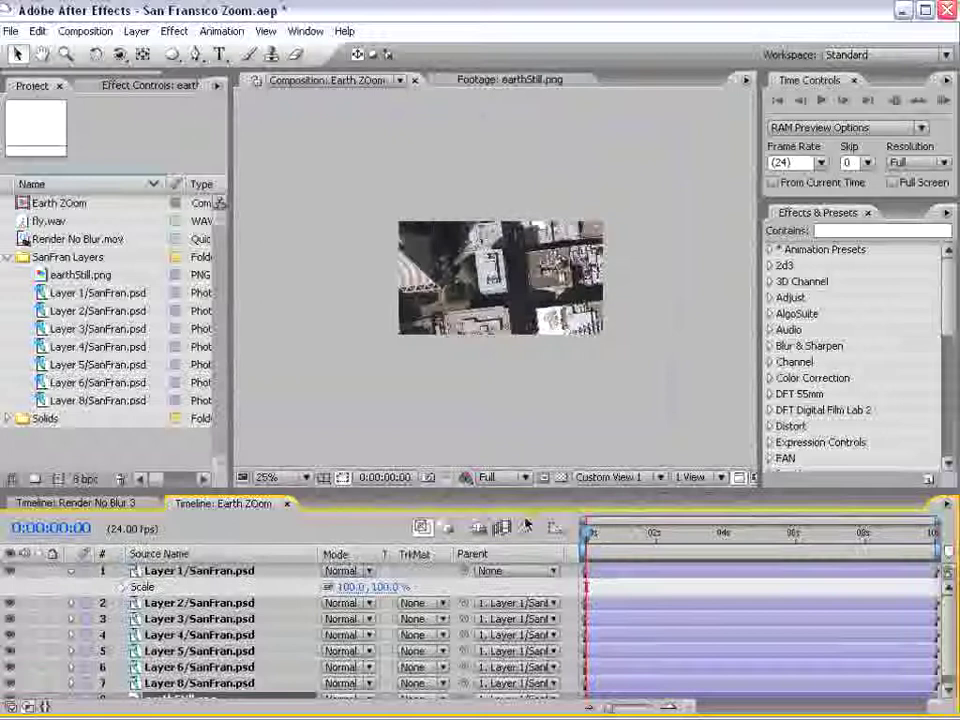
click(205, 572)
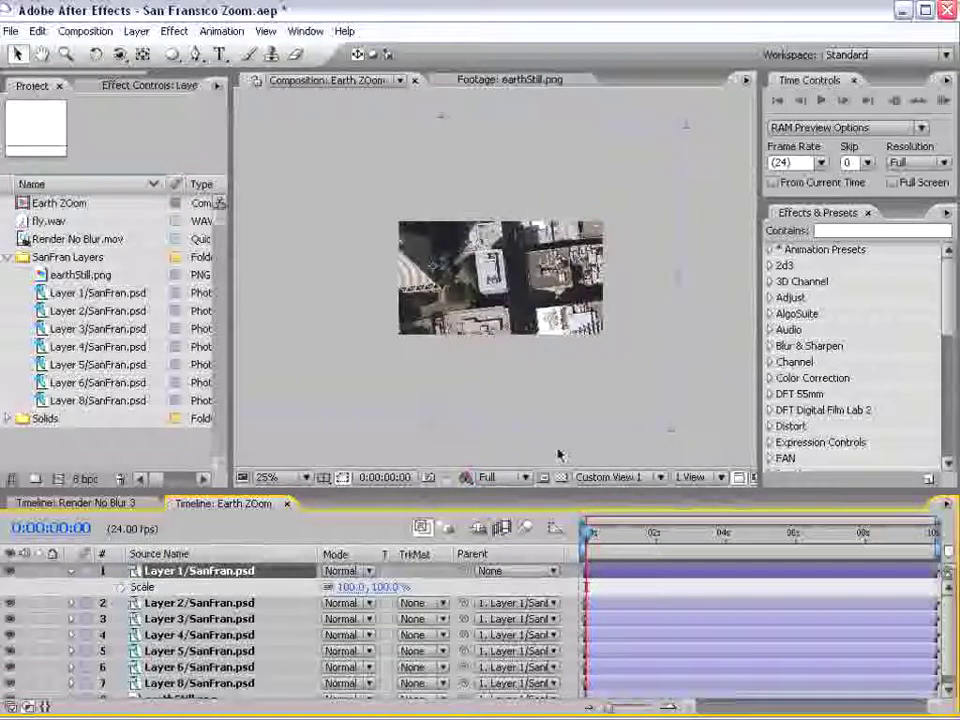
click(325, 478)
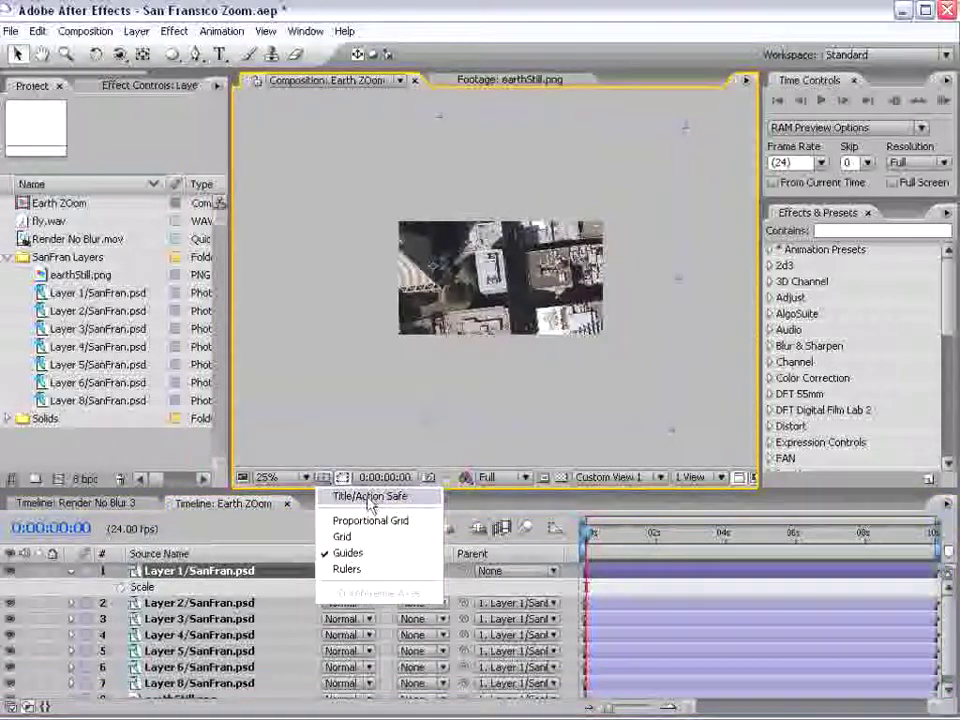
click(389, 497)
key(period)
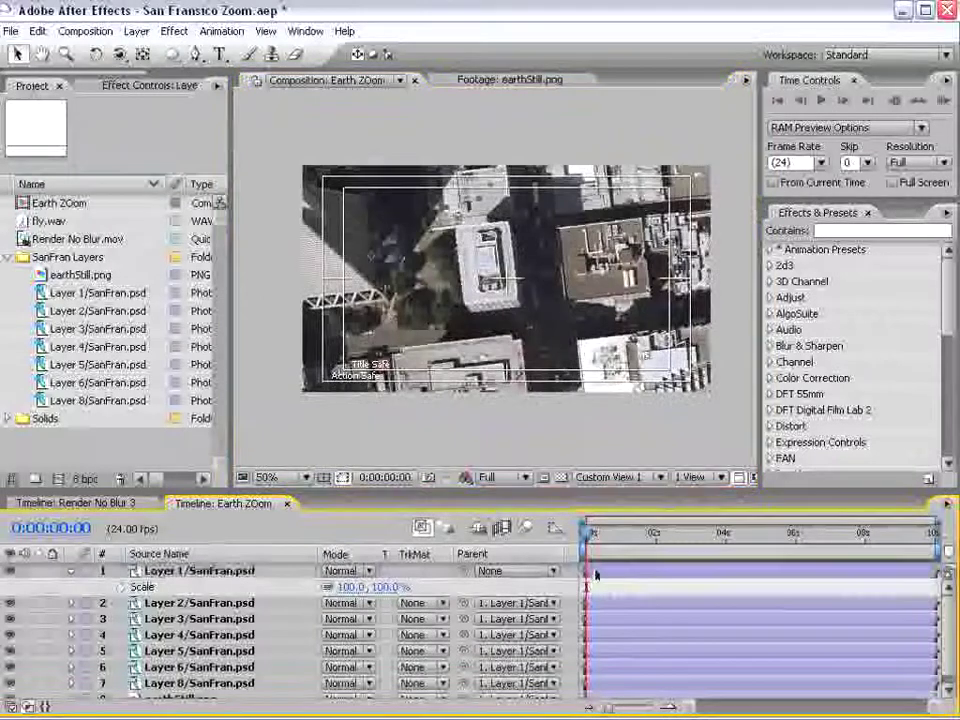
Move Layer 1 so the small dark square on the large building's roof sits on the centre crosshair of the frame.
drag(471, 391, 516, 287)
key(F2)
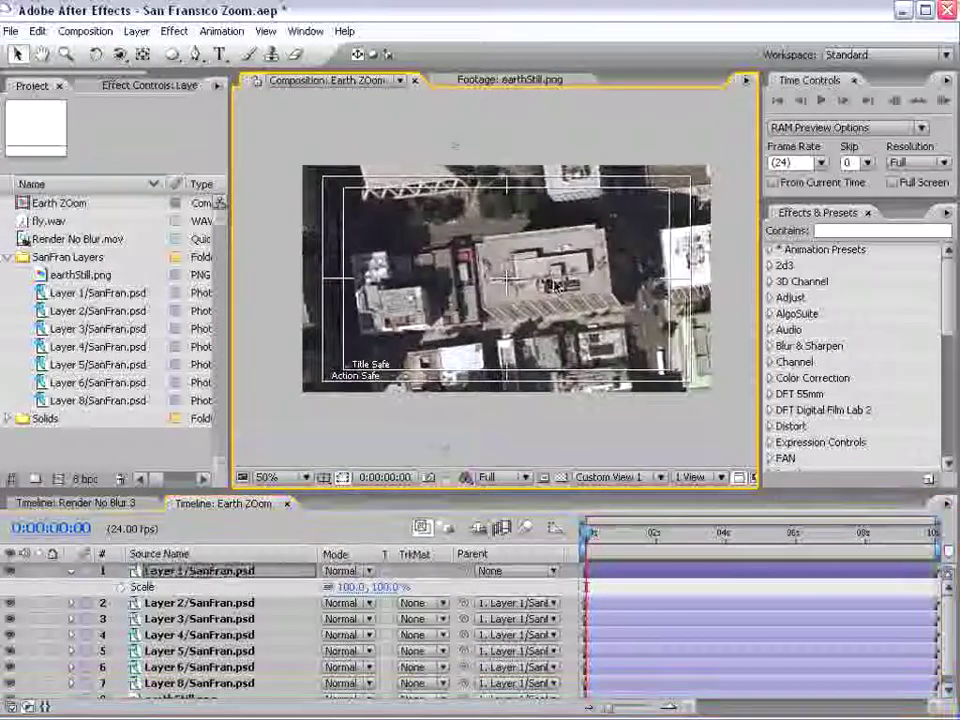
key(period)
key(period)
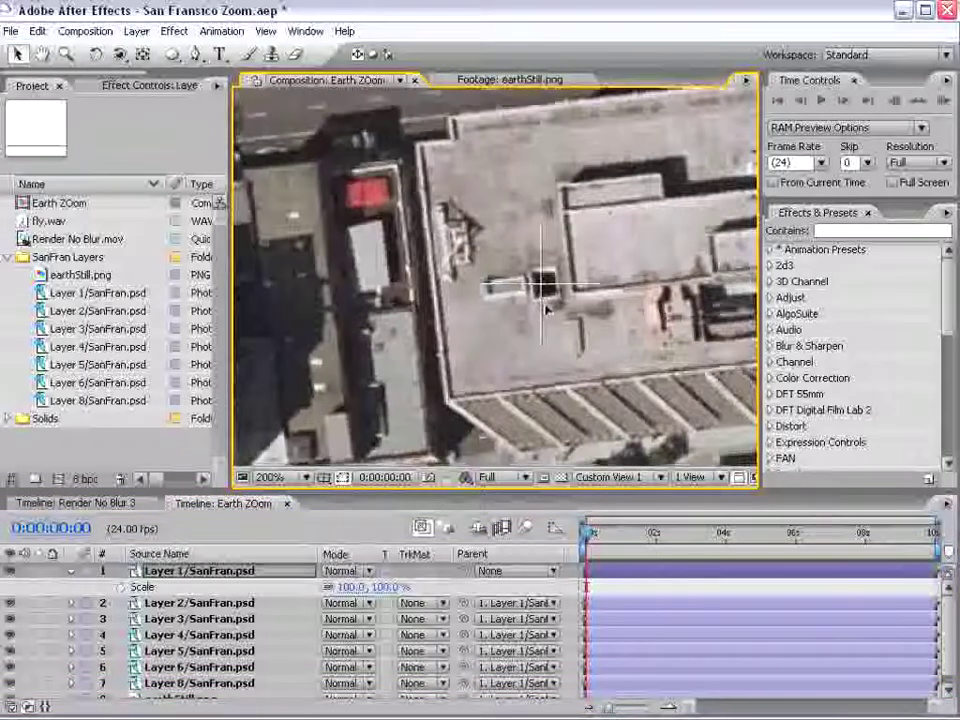
key(comma)
key(comma)
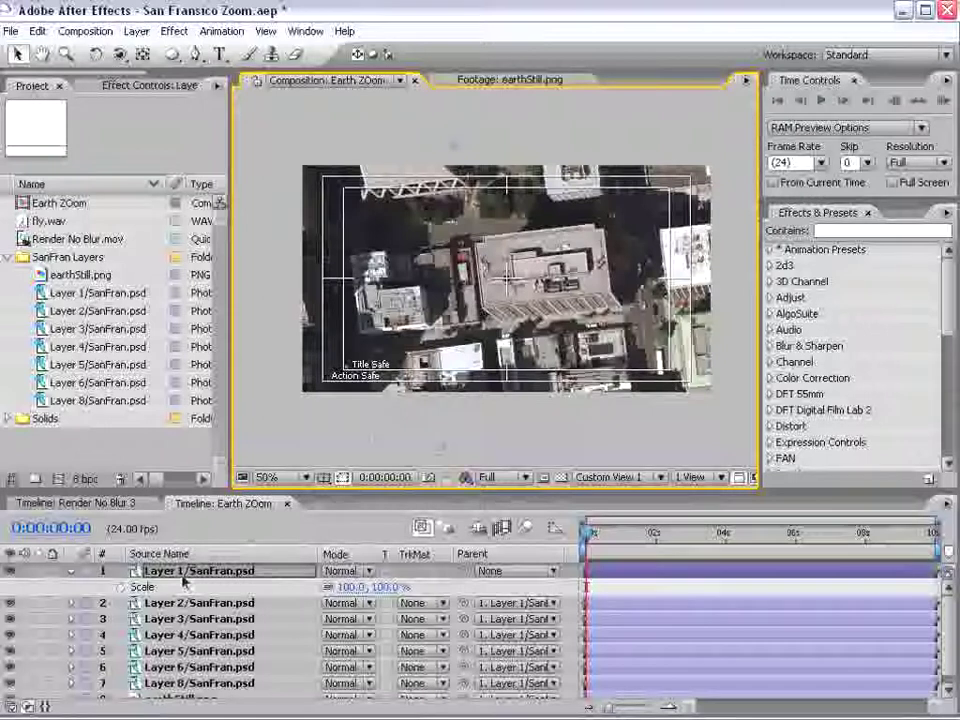
Move the anchor point of Layer 1 to the centre crosshair of the frame with the Pan Behind tool.
click(245, 533)
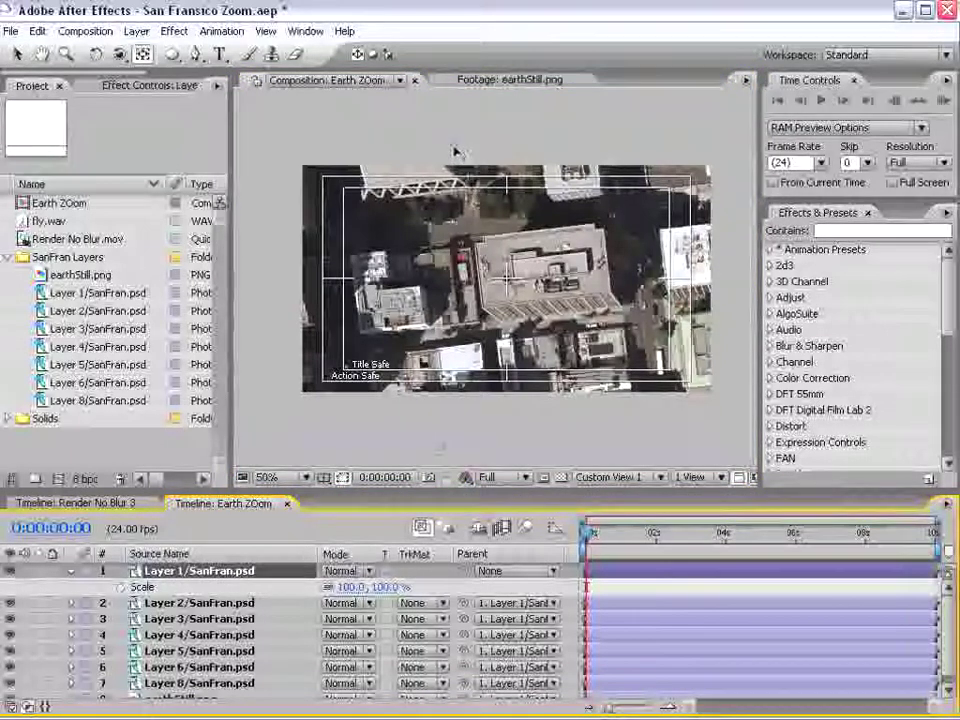
click(455, 150)
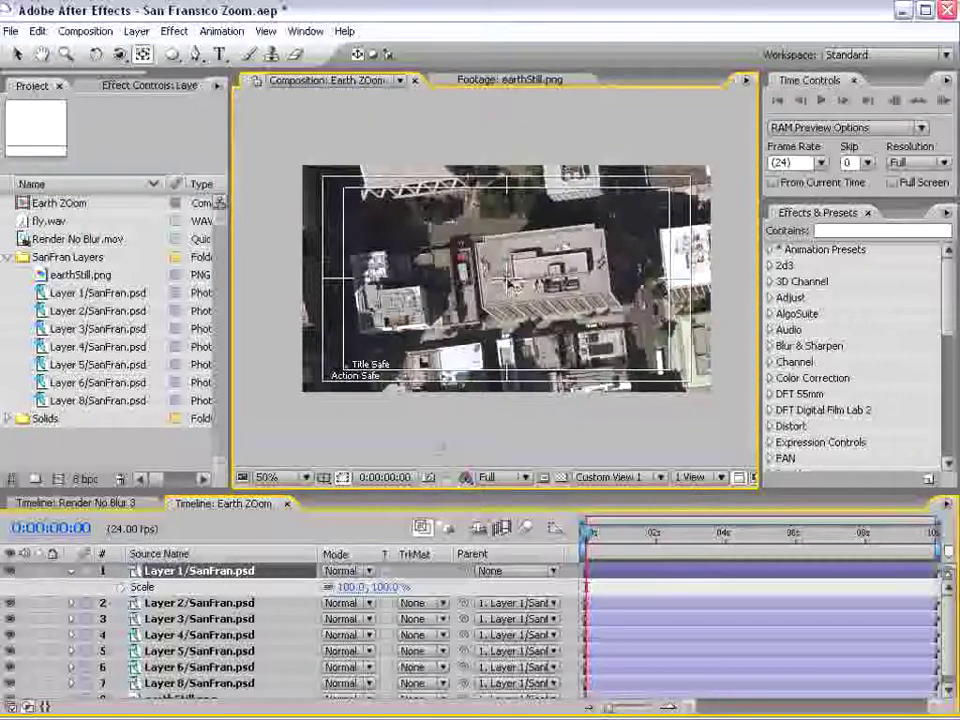
key(s)
Try rotating Layer 1 and scaling it to 139% around its anchor point, and reset the scale to 100%.
key(w)
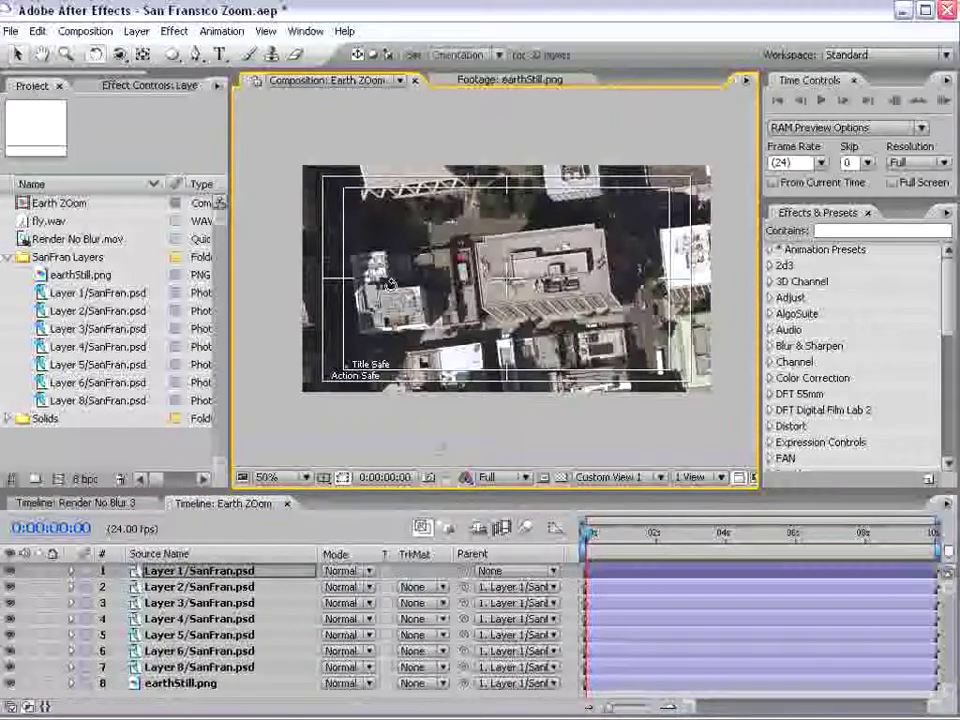
mouse_move(396, 264)
mouse_down()
mouse_move(398, 314)
mouse_move(396, 265)
mouse_up()
key(s)
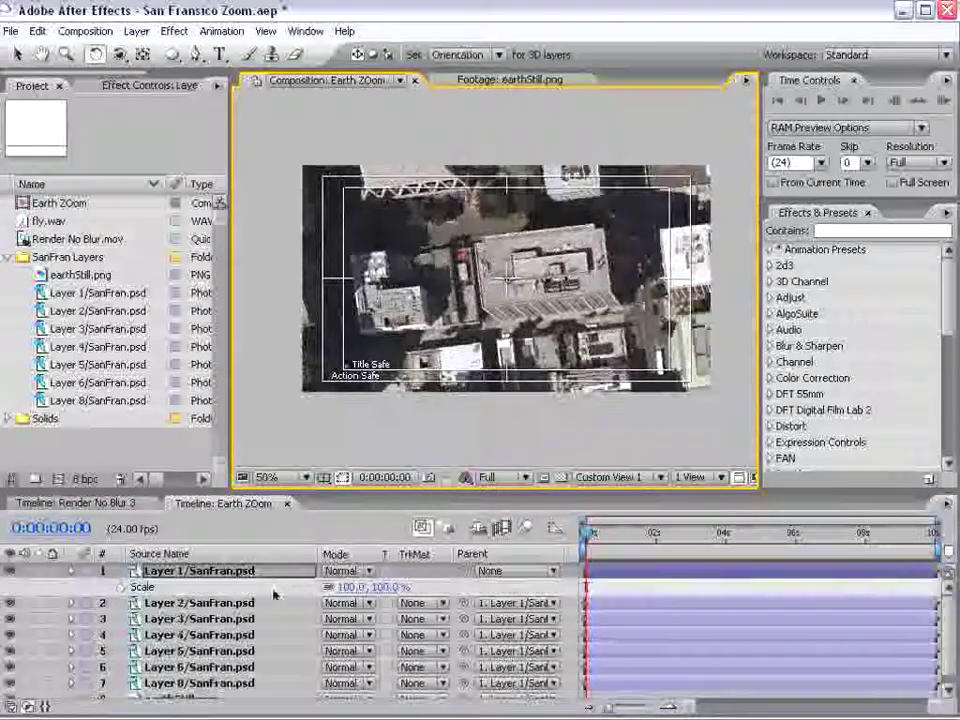
drag(378, 590, 395, 589)
scroll(530, 340, up, 3)
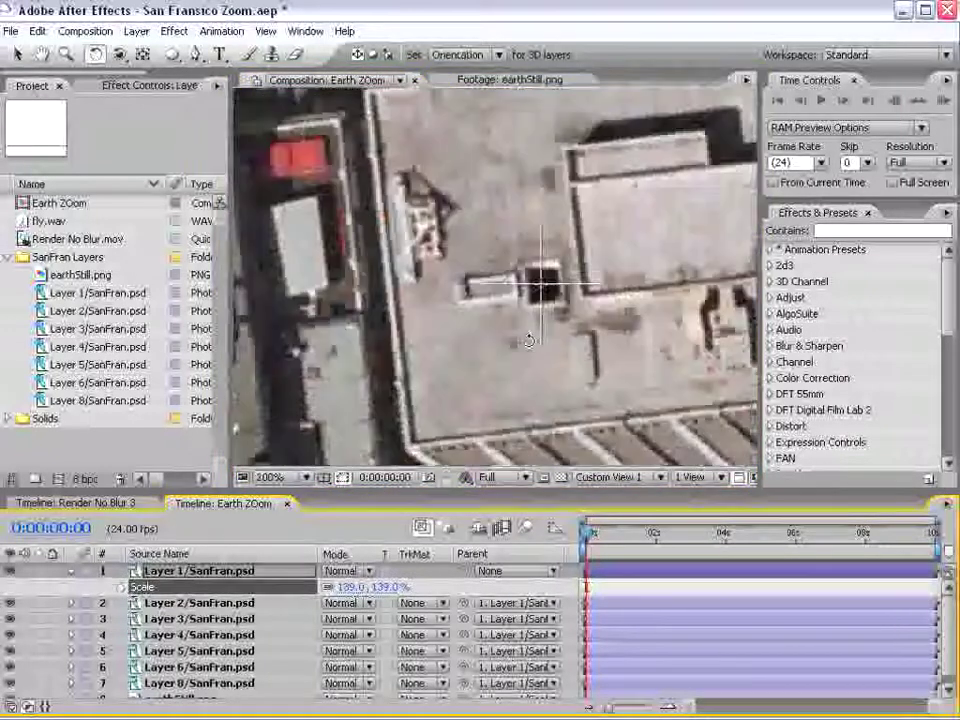
click(349, 586)
text(100)
key(Return)
Fine-tune the anchor point of Layer 1 onto the exact centre crosshair at pixel-level magnification.
scroll(549, 296, up, 3)
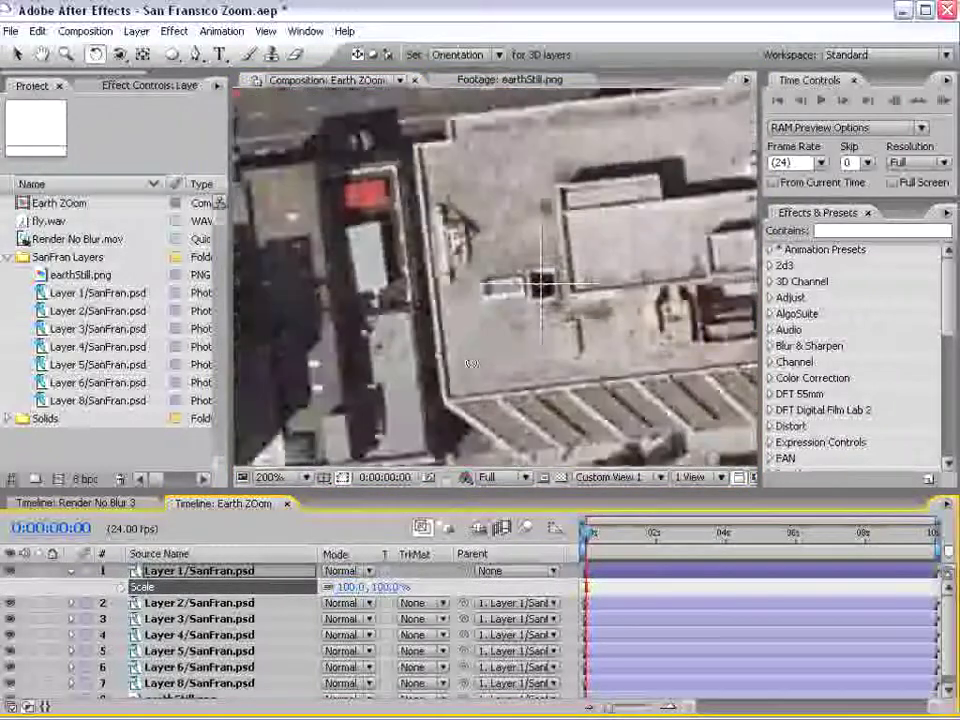
scroll(703, 369, up, 2)
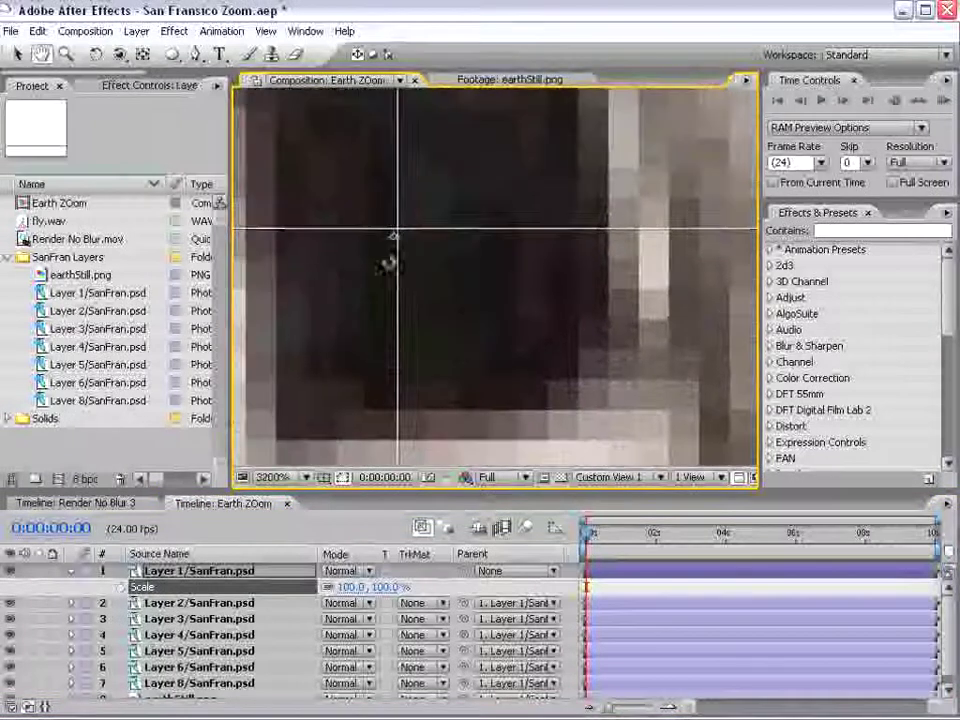
key(h)
click(142, 57)
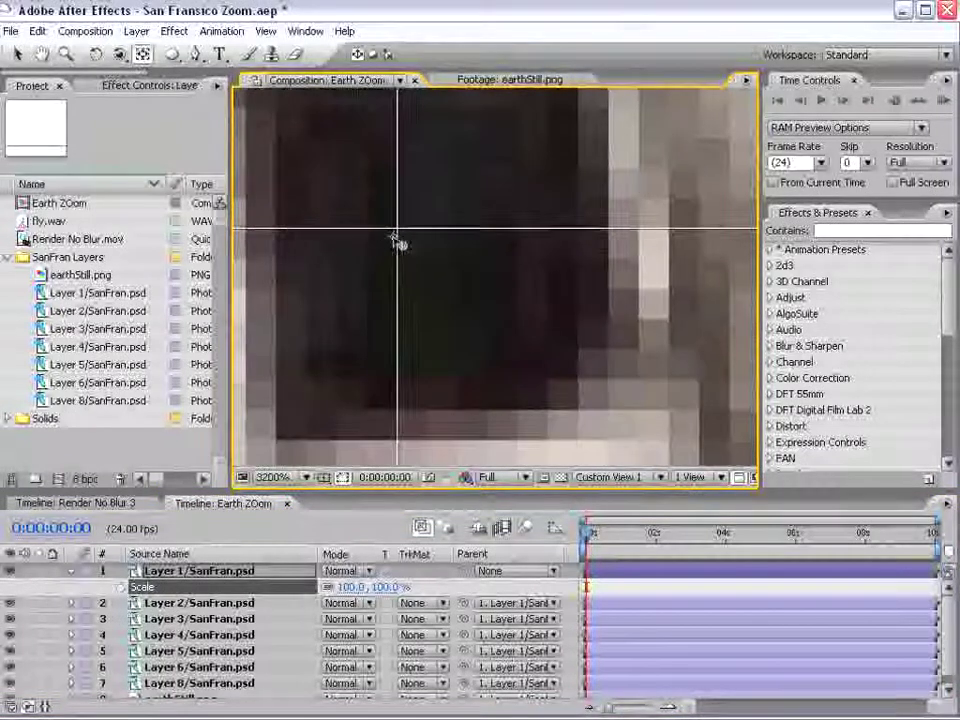
scroll(463, 272, down, 6)
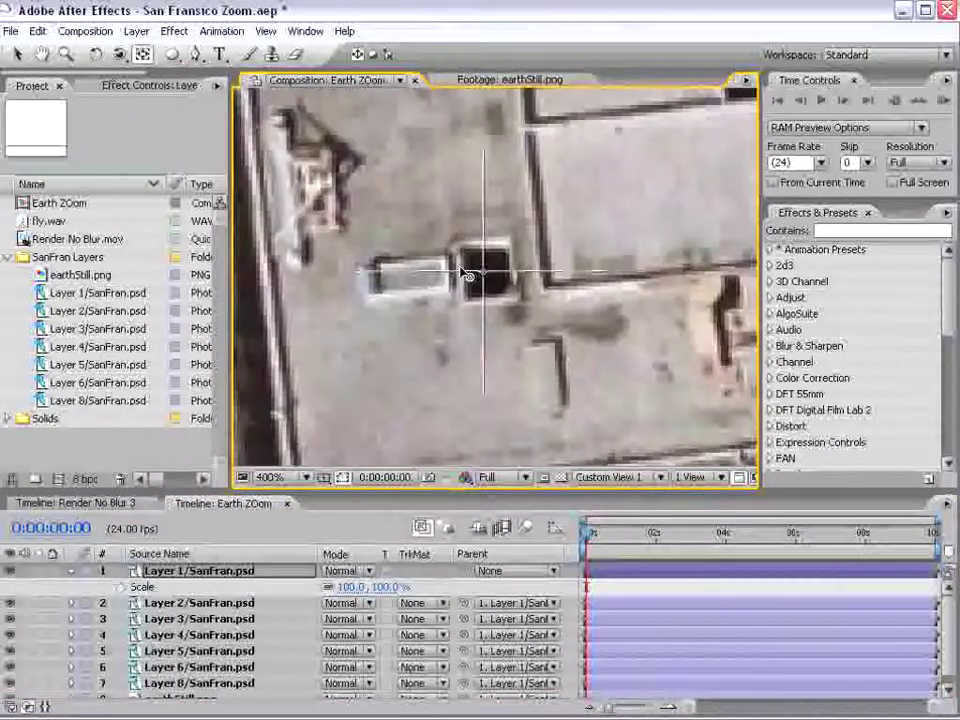
Hide the safe-area guides and set a 100% Scale keyframe for Layer 1 at 0:00:00:00.
key(v)
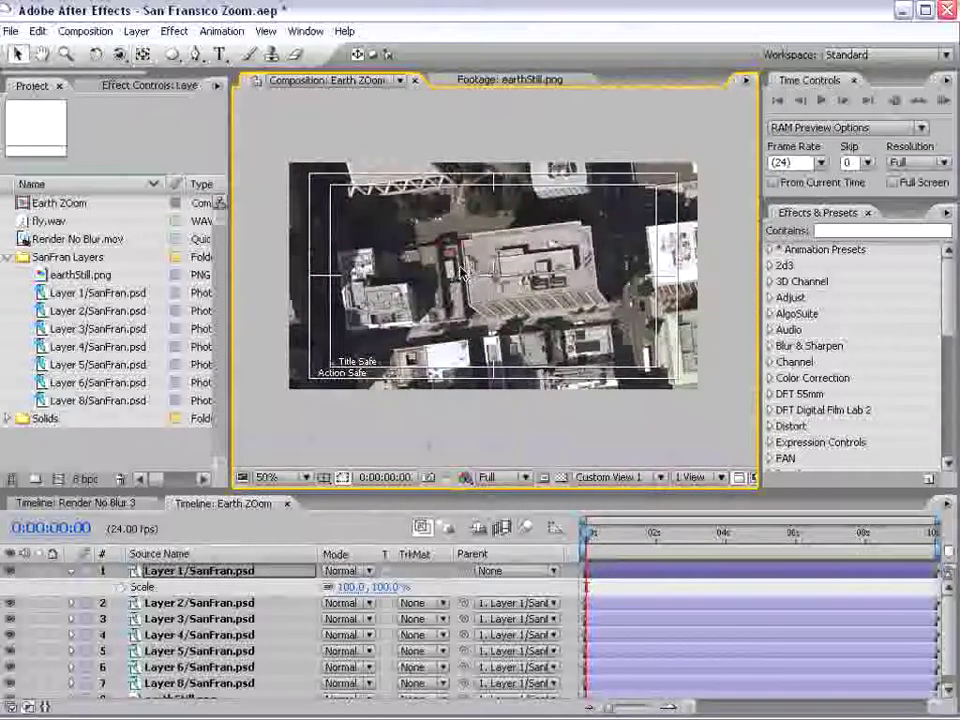
key(apostrophe)
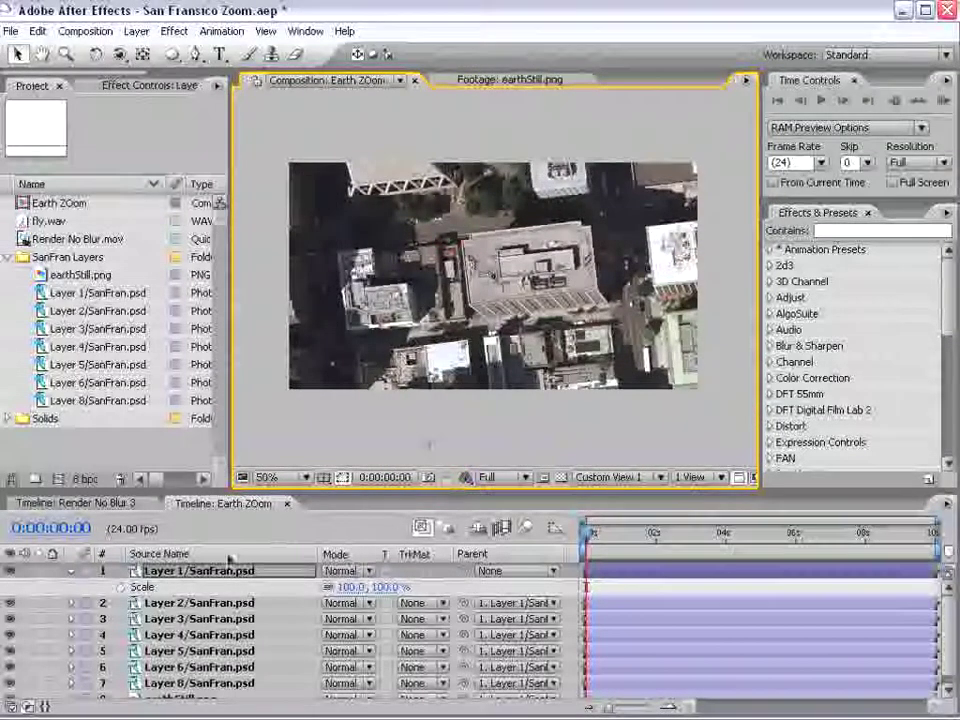
click(122, 588)
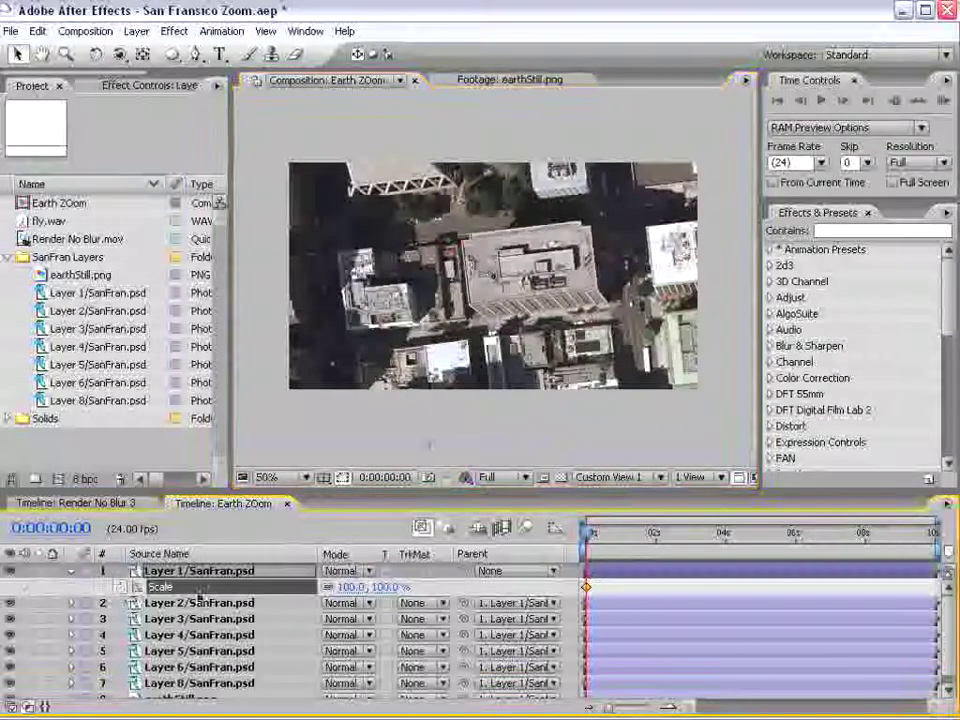
Add a second Scale keyframe for Layer 1 at 0:00:06:00 with a tiny value just above 0% so the globe fills the frame.
key(comma)
drag(593, 540, 797, 553)
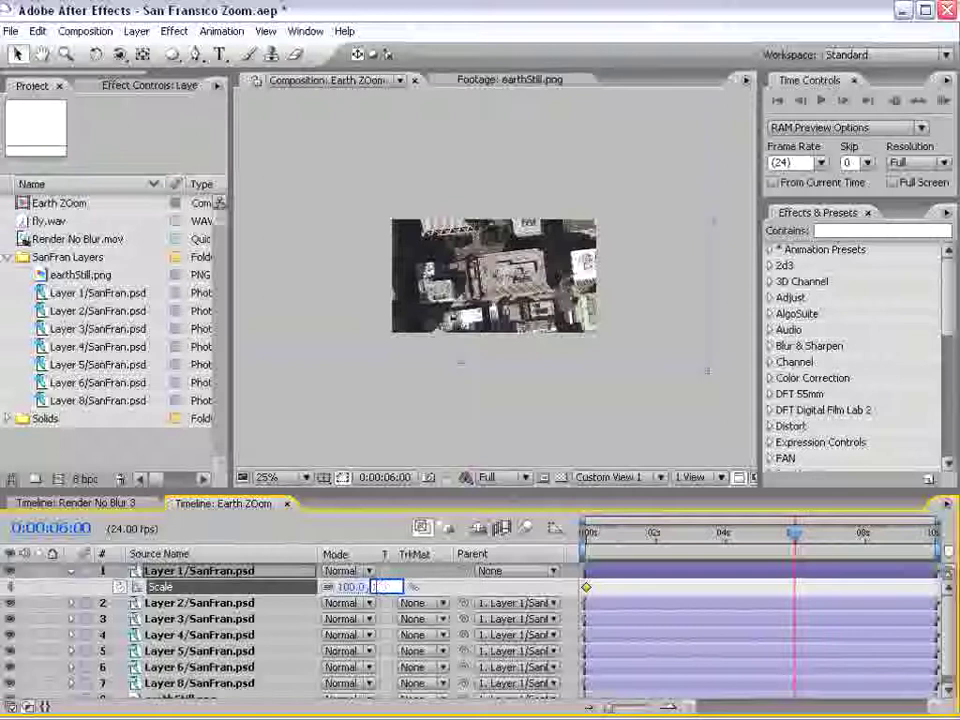
text(0)
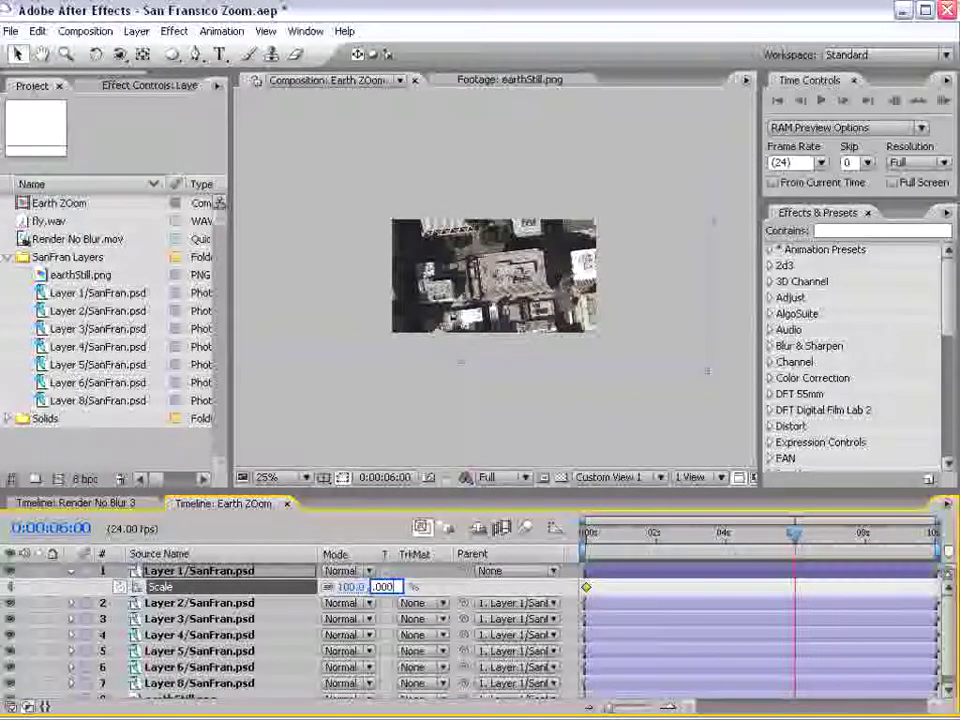
text(05)
key(Return)
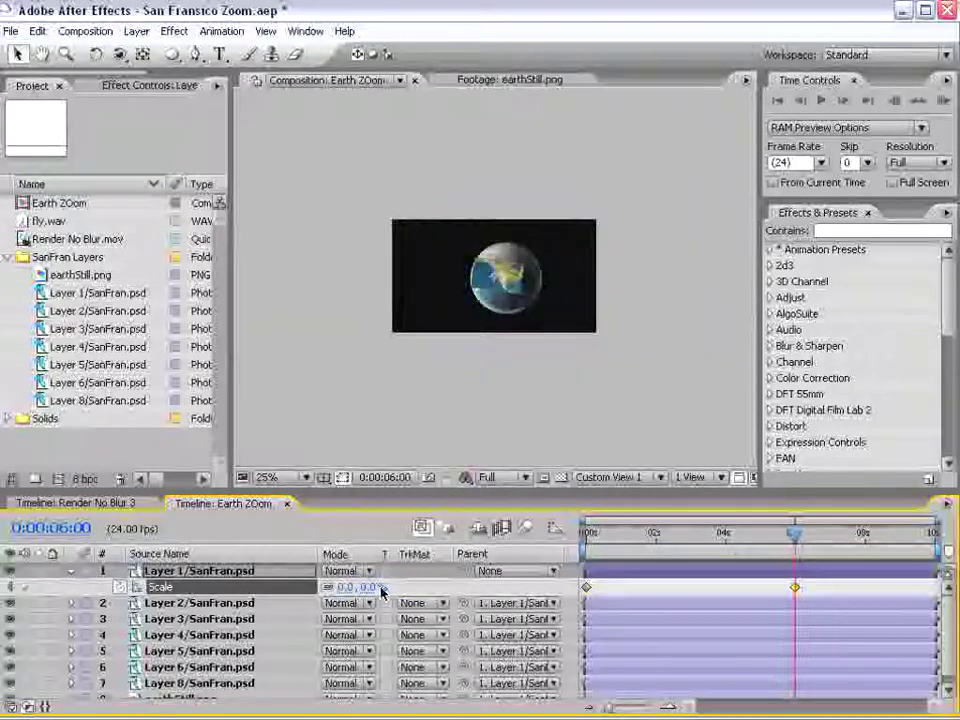
key(period)
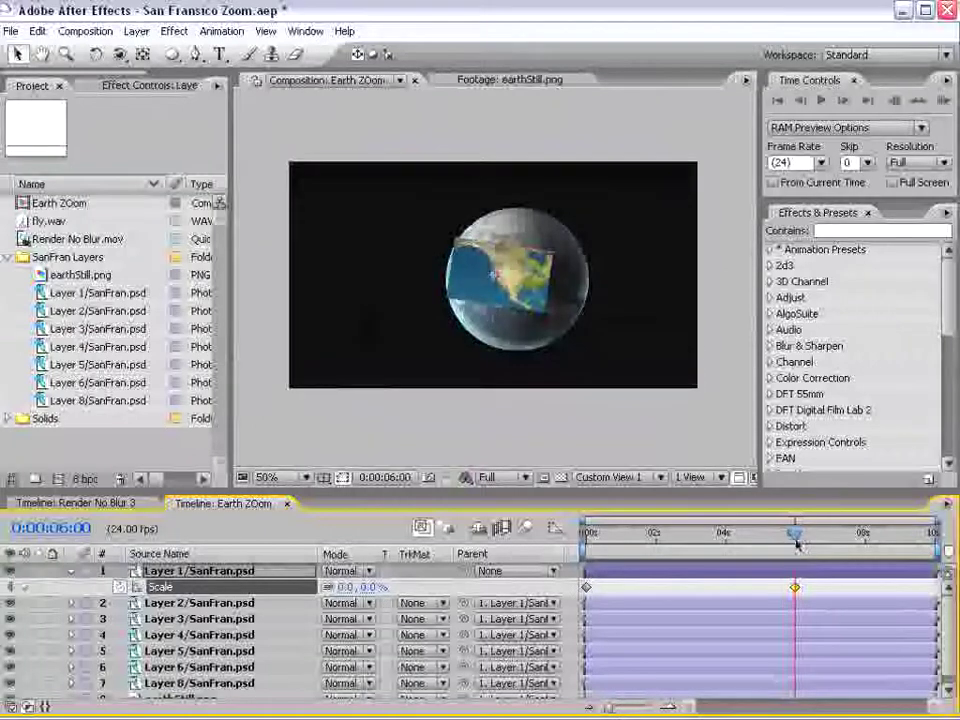
Preview the scale animation between 0 and 6 seconds and examine how evenly the zoom progresses.
mouse_move(797, 543)
mouse_down()
mouse_move(601, 545)
mouse_move(773, 545)
mouse_move(800, 563)
mouse_up()
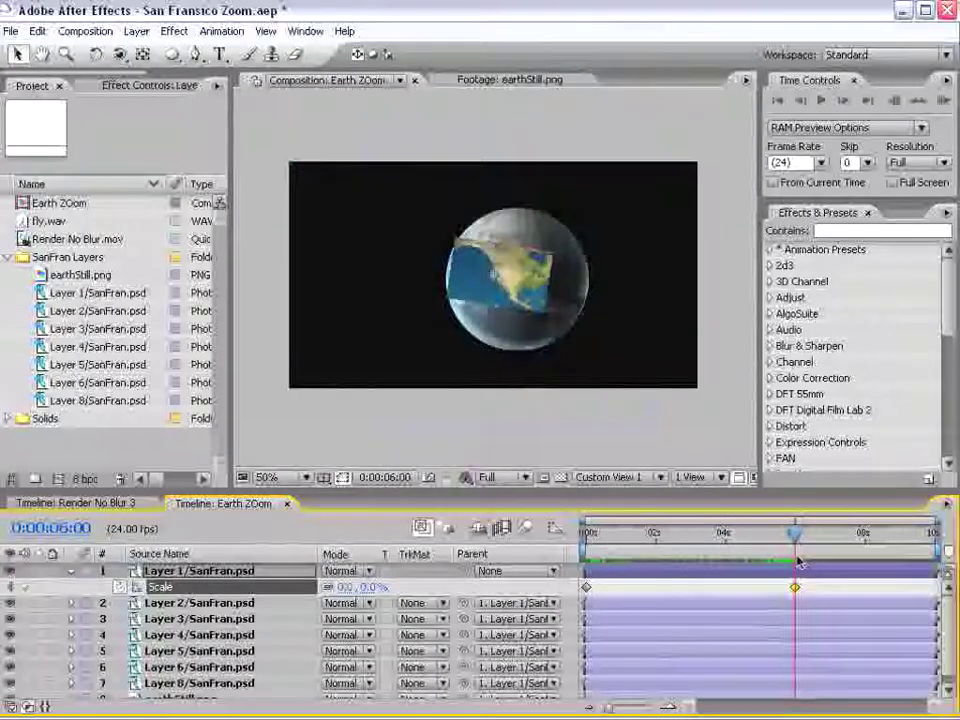
drag(636, 490, 636, 417)
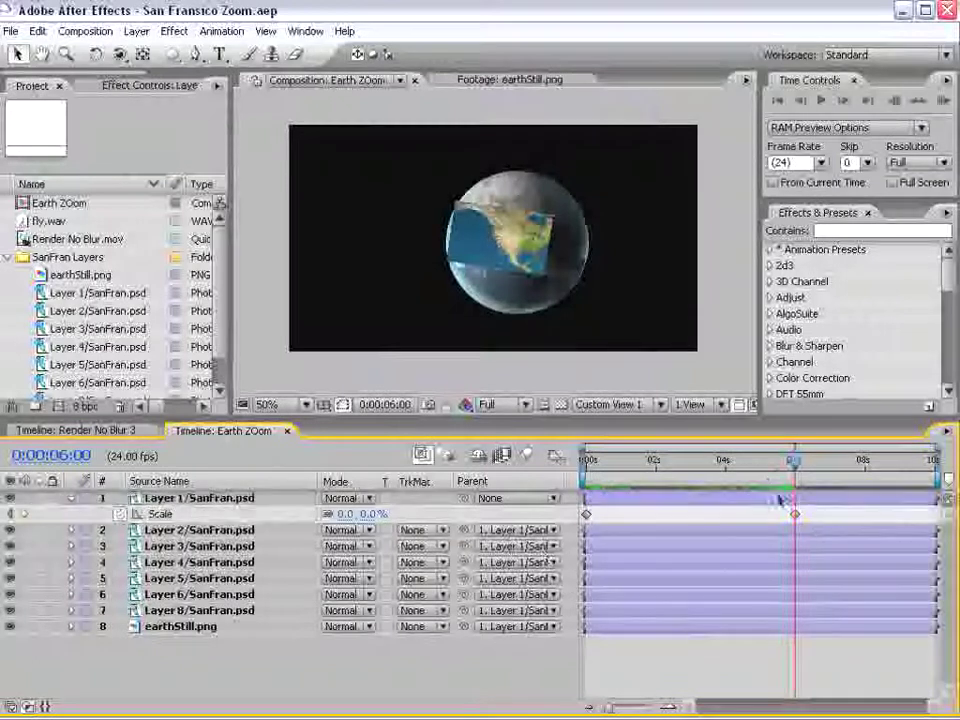
drag(790, 470, 650, 480)
key(KP_0)
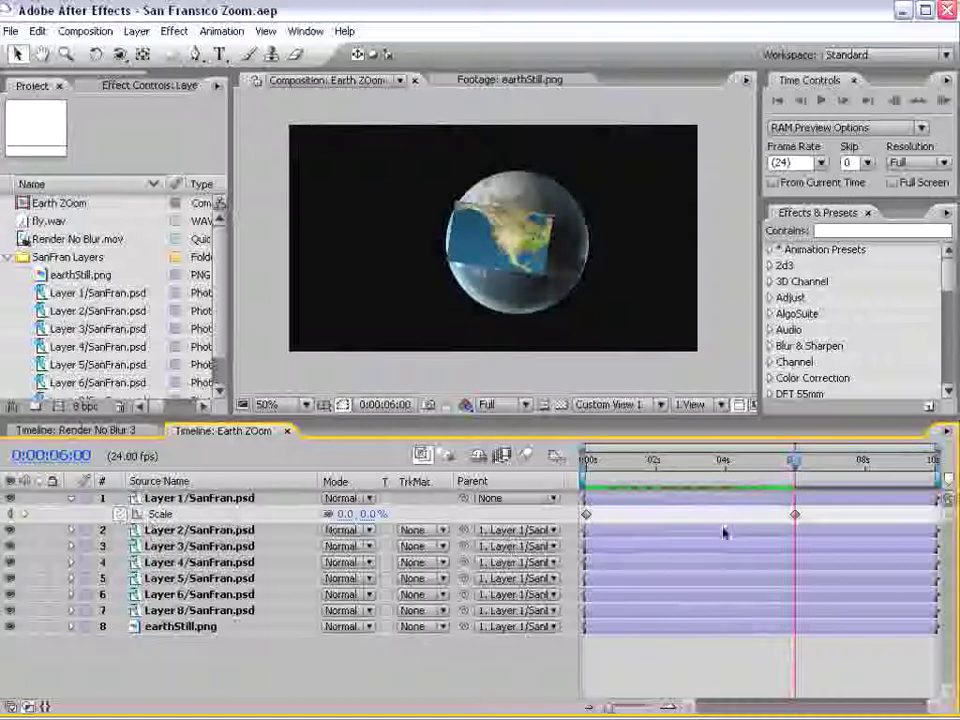
drag(791, 466, 569, 488)
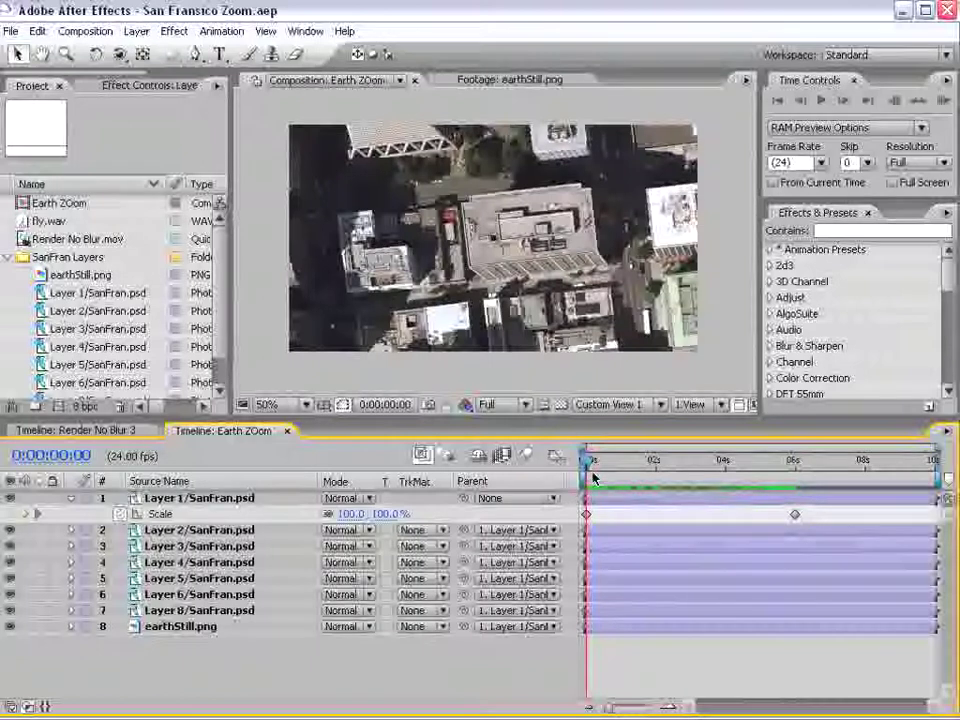
Apply the Exponential Scale keyframe assistant to both Scale keyframes of Layer 1.
drag(593, 479, 589, 518)
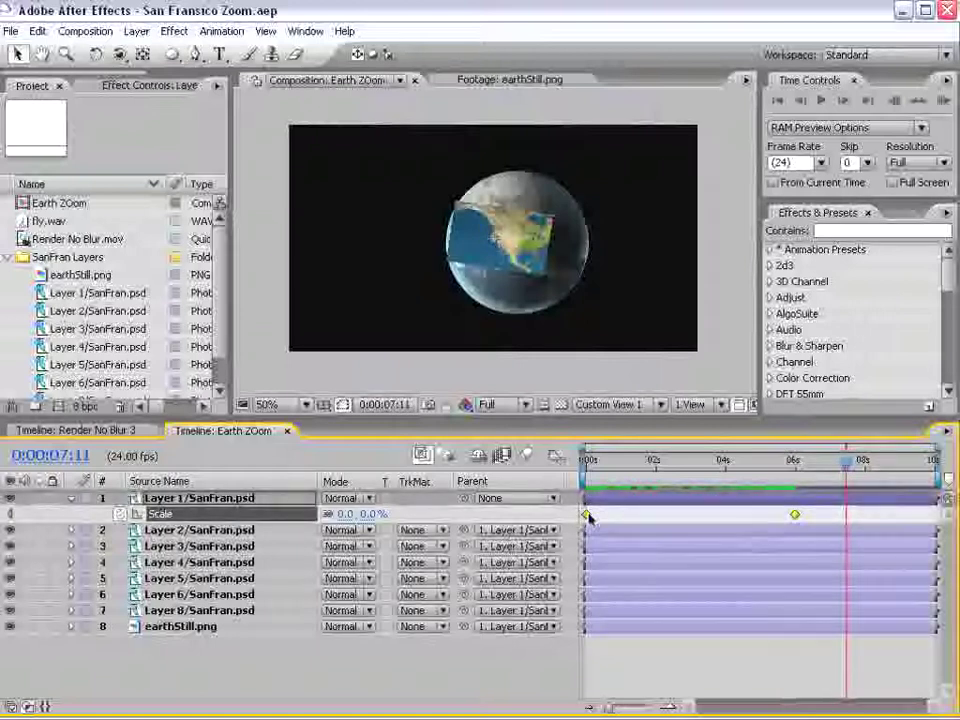
right_click(590, 520)
mouse_move(700, 686)
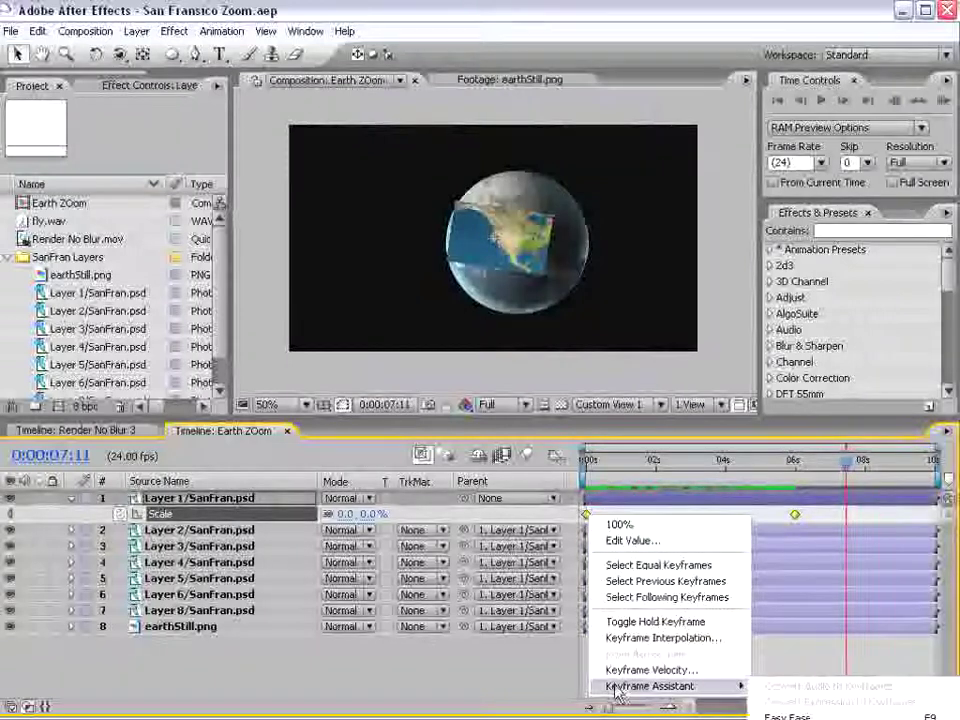
click(488, 409)
click(408, 418)
drag(407, 419, 347, 232)
right_click(587, 327)
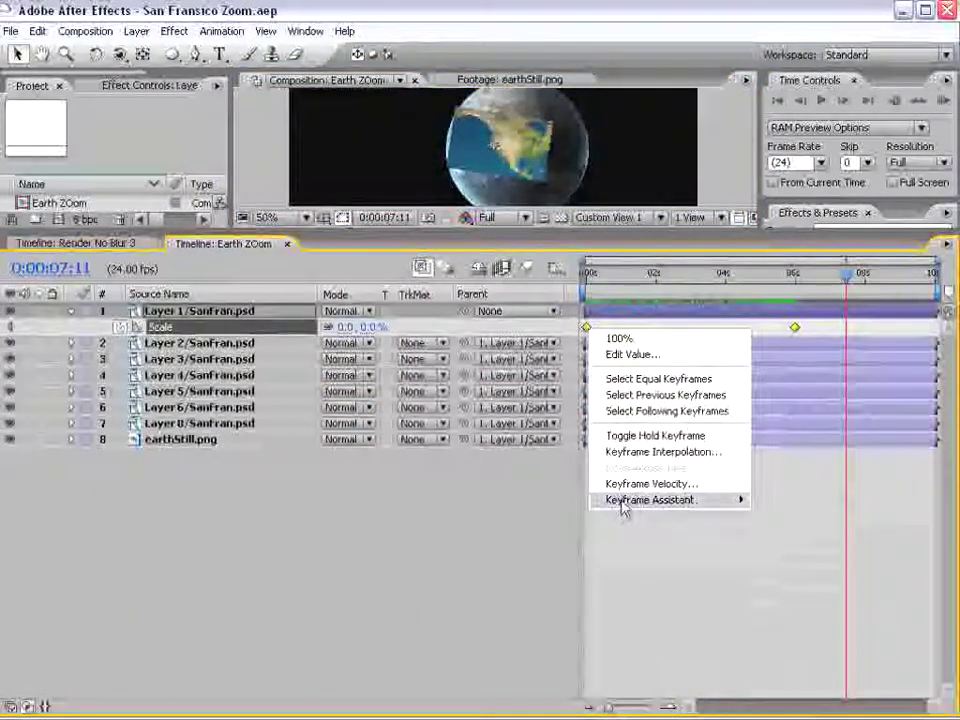
mouse_move(630, 505)
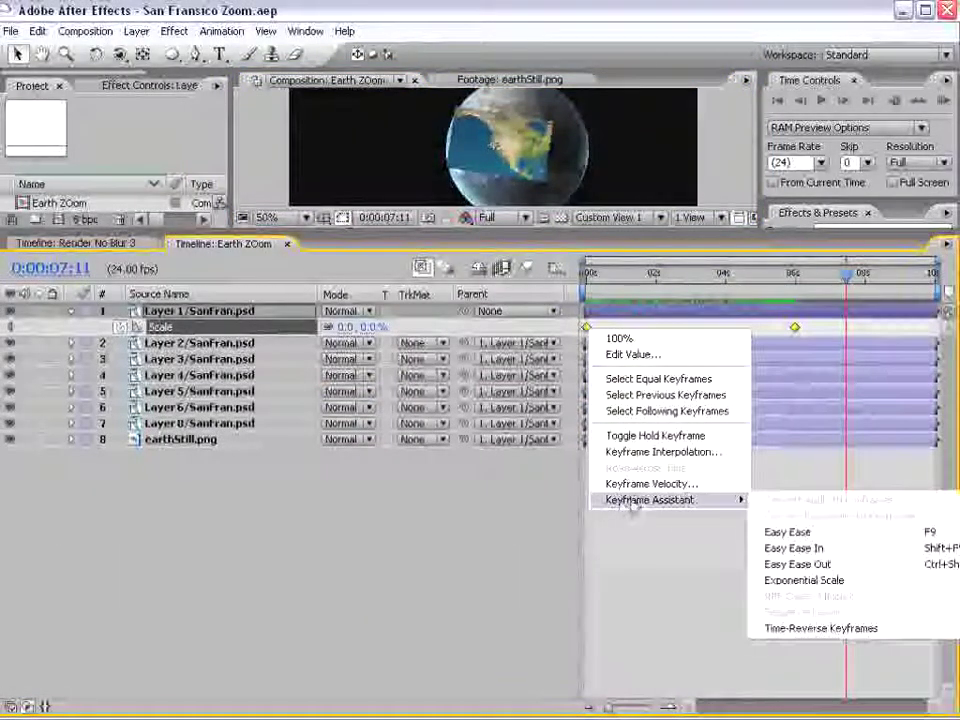
click(830, 583)
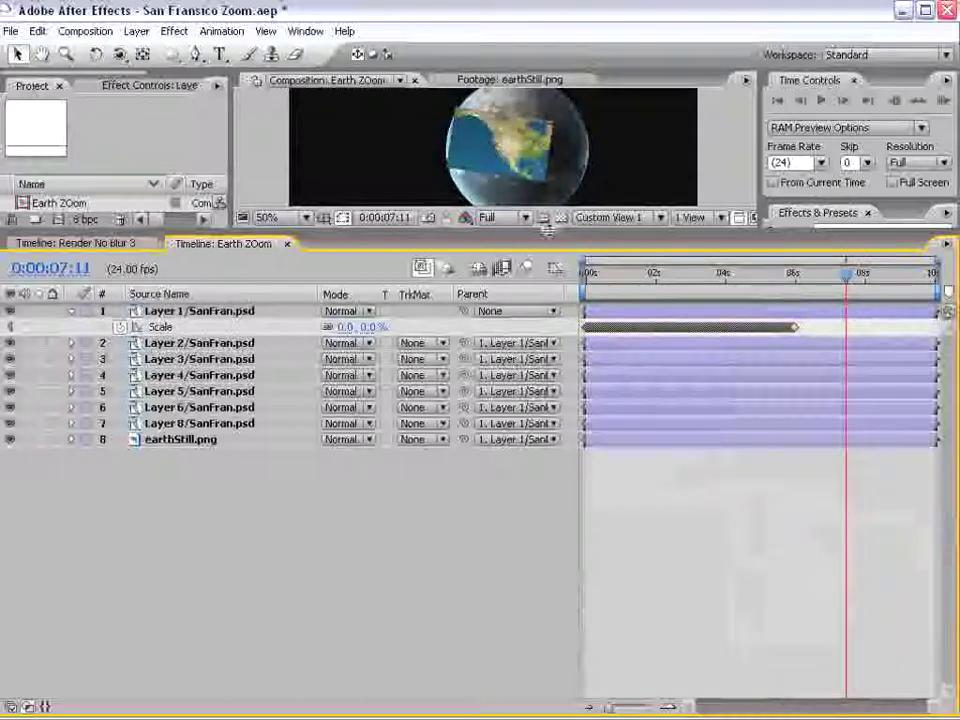
Preview the exponential zoom and examine Layer 1's Scale curve in the Graph Editor.
drag(535, 230, 535, 330)
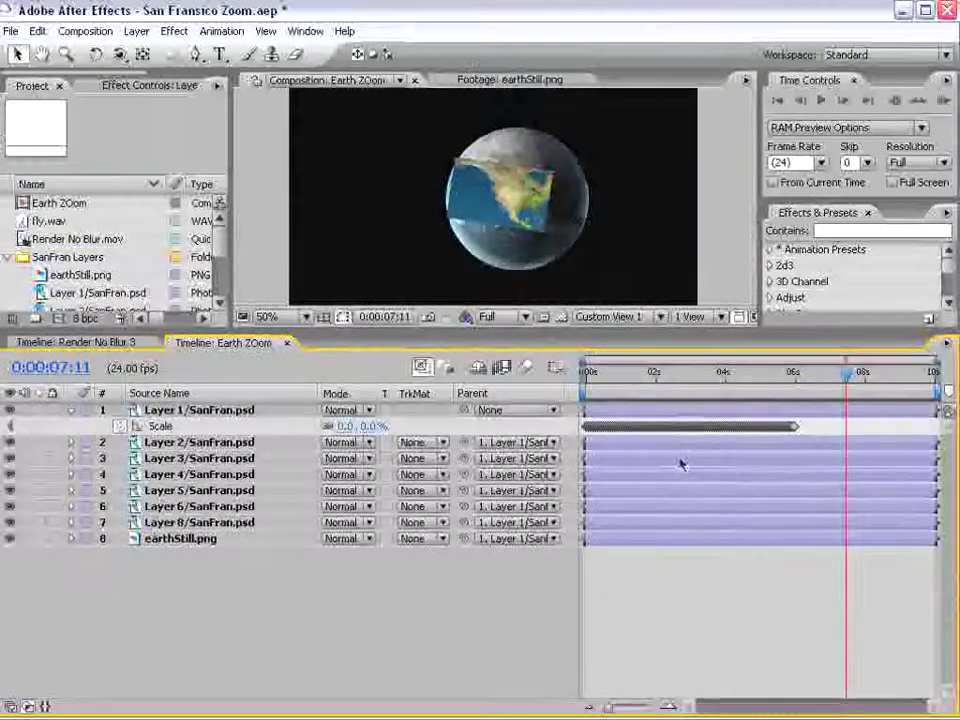
drag(588, 373, 785, 376)
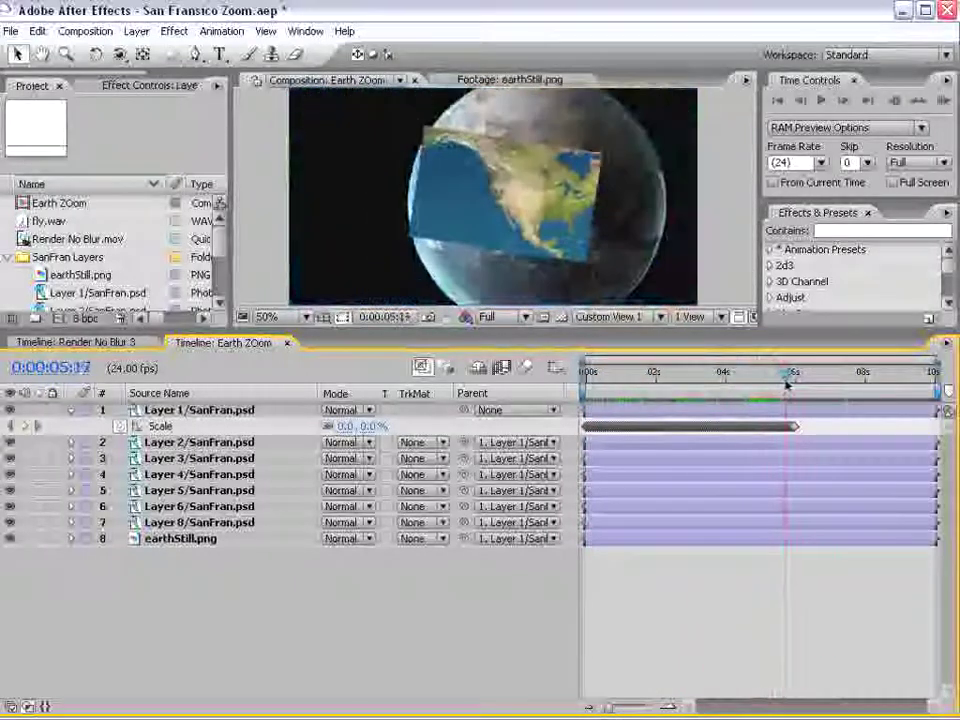
click(155, 427)
click(554, 367)
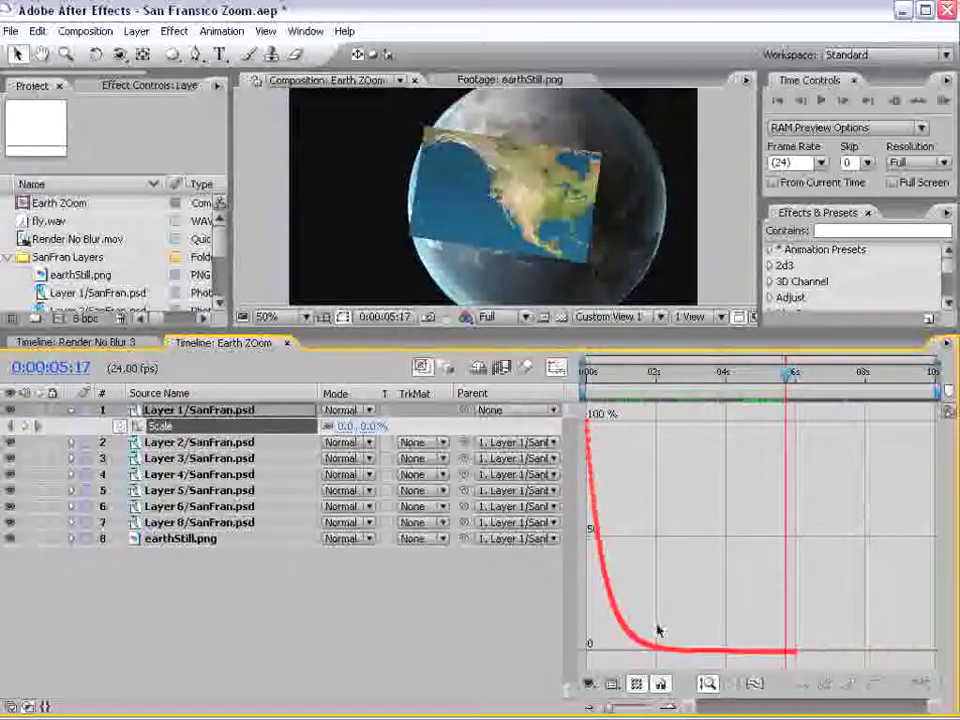
click(554, 367)
Collapse Layer 1's Scale property and scrub through the zoom to 0:00:01:11 to examine the edges of Layer 2.
drag(570, 337, 575, 430)
key(s)
mouse_move(729, 484)
mouse_down()
mouse_move(745, 484)
mouse_move(646, 484)
mouse_move(710, 484)
mouse_up()
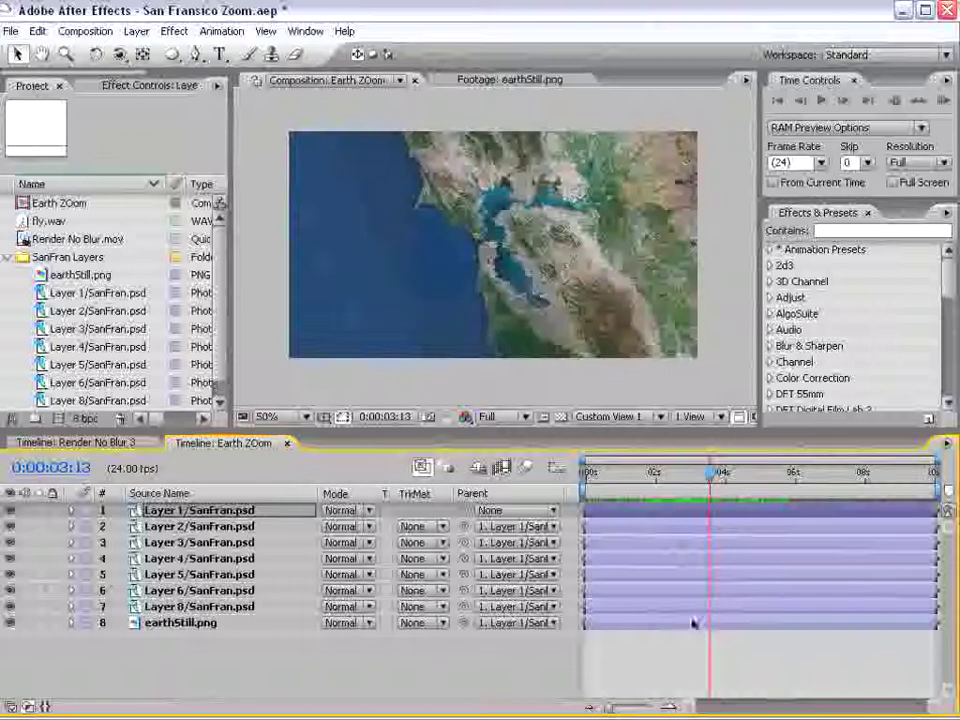
click(673, 664)
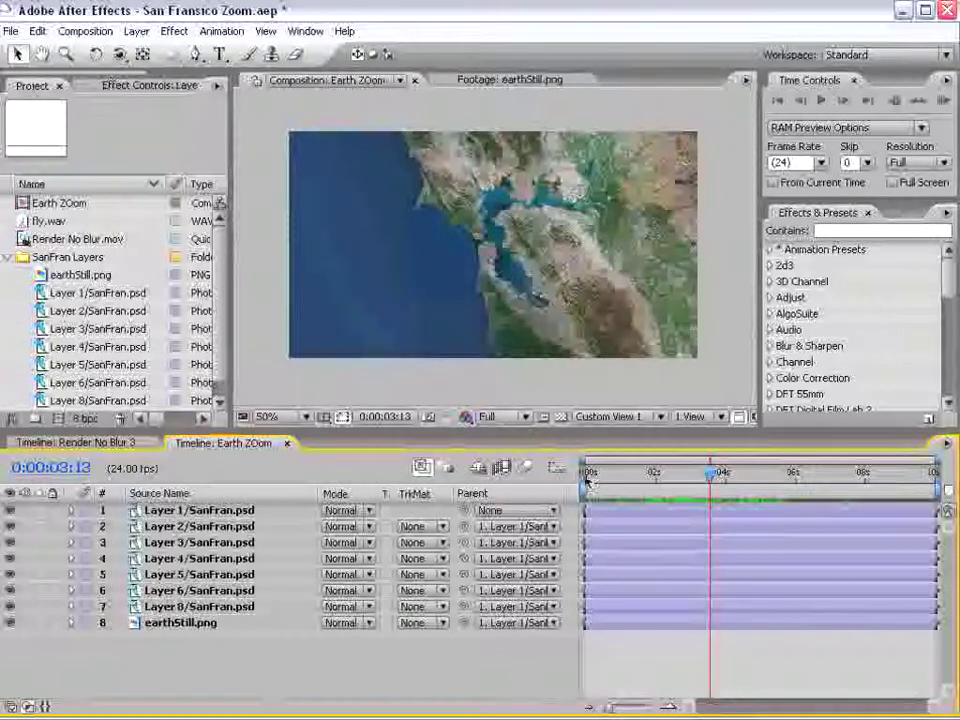
drag(588, 482, 630, 481)
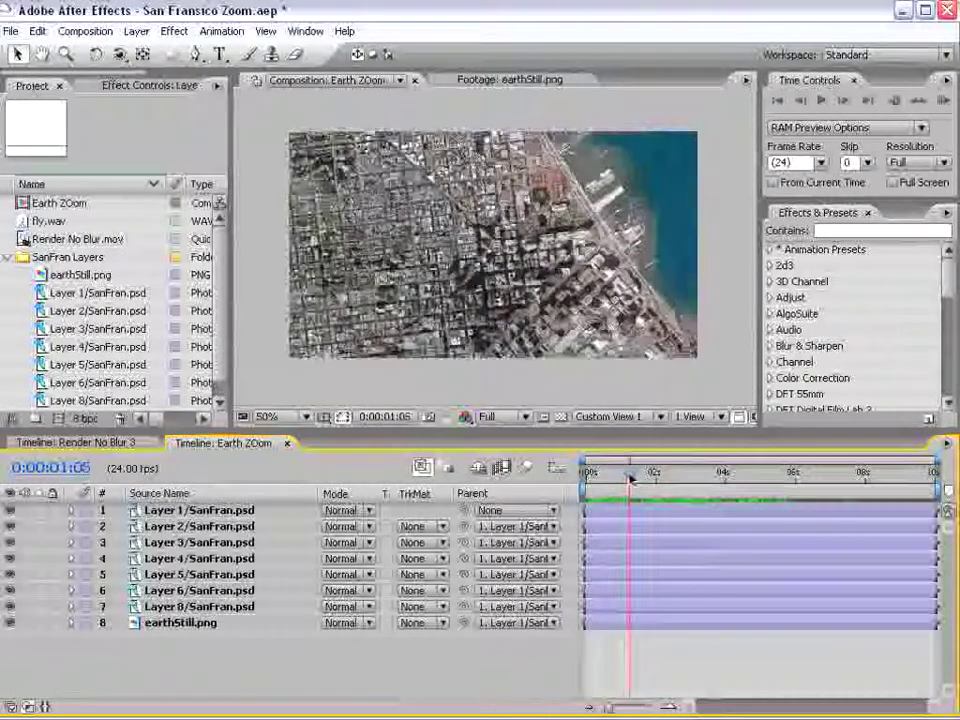
click(606, 526)
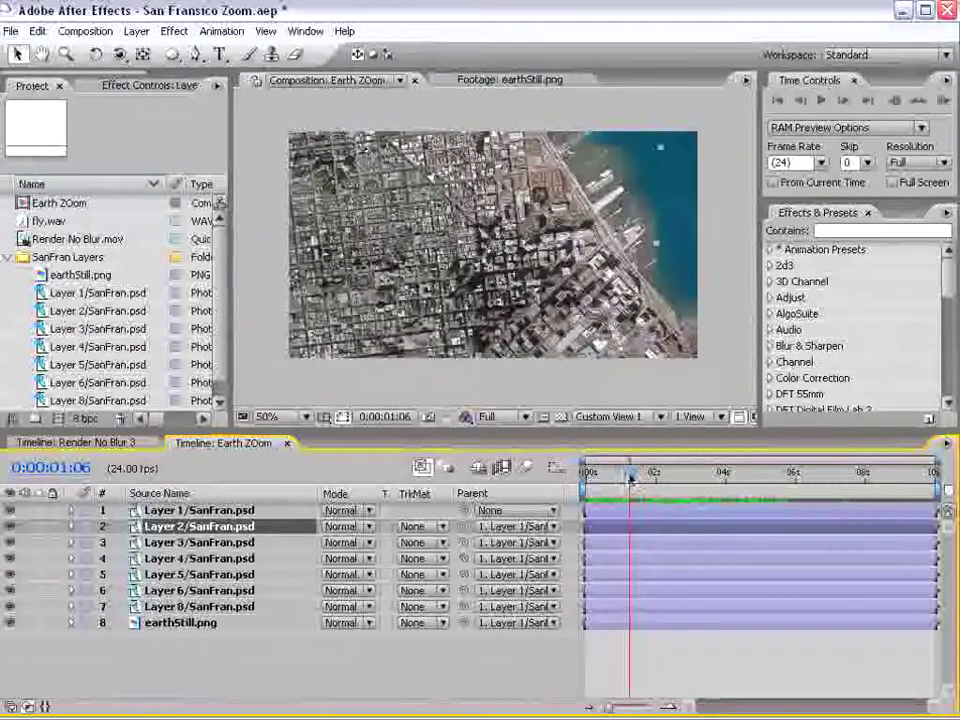
drag(630, 481, 637, 476)
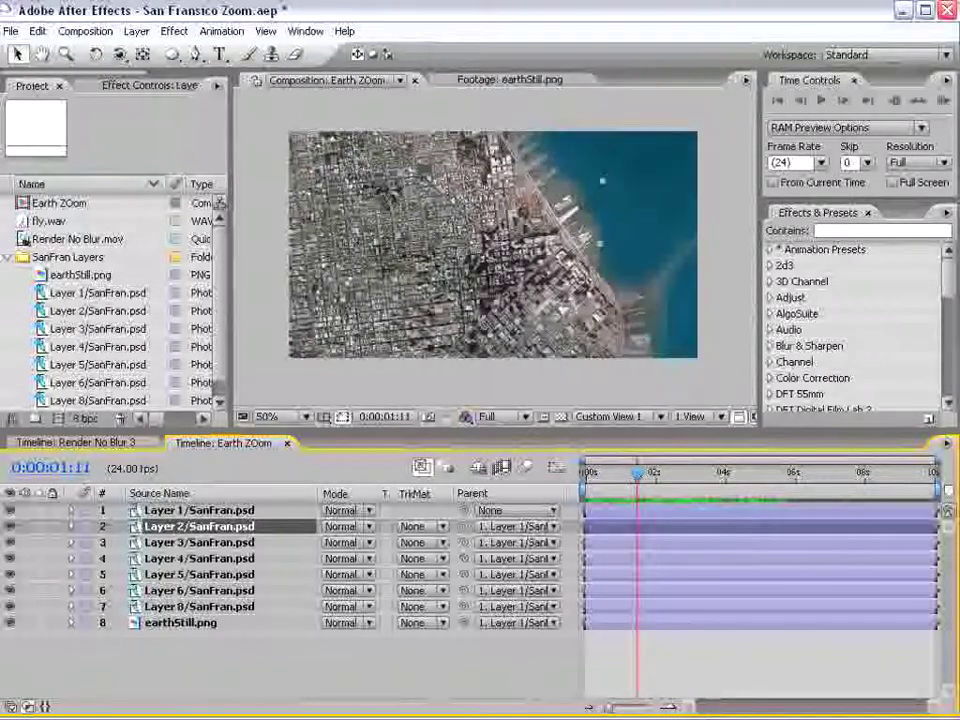
Change the label colour of all eight layers, from Layer 1 to earthStill.png, to Gold.
click(150, 511)
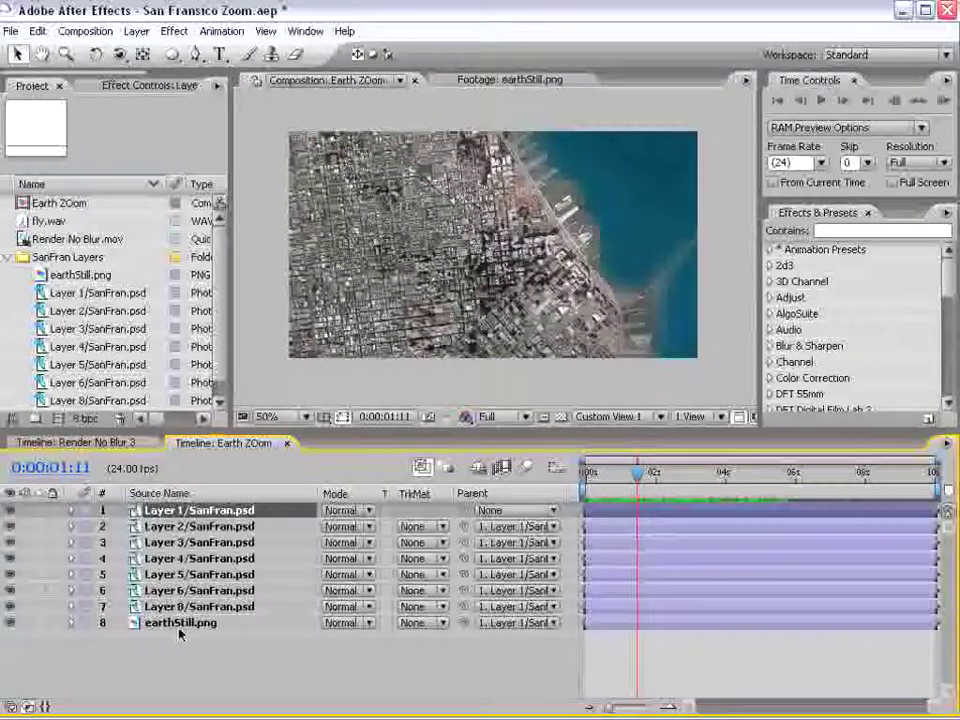
shift+click(178, 622)
click(88, 512)
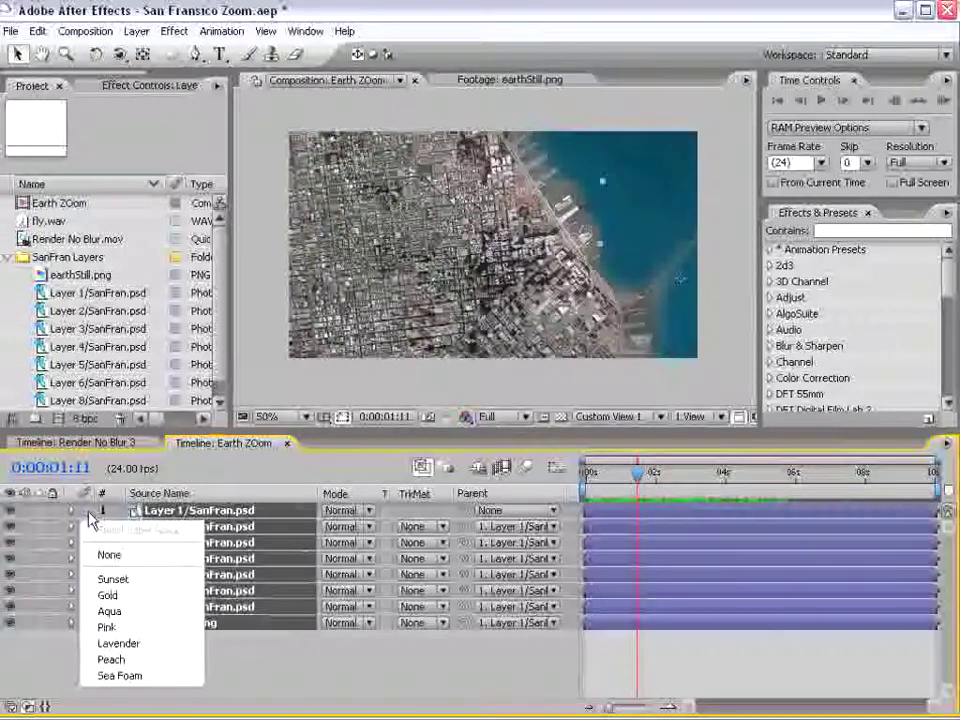
click(107, 595)
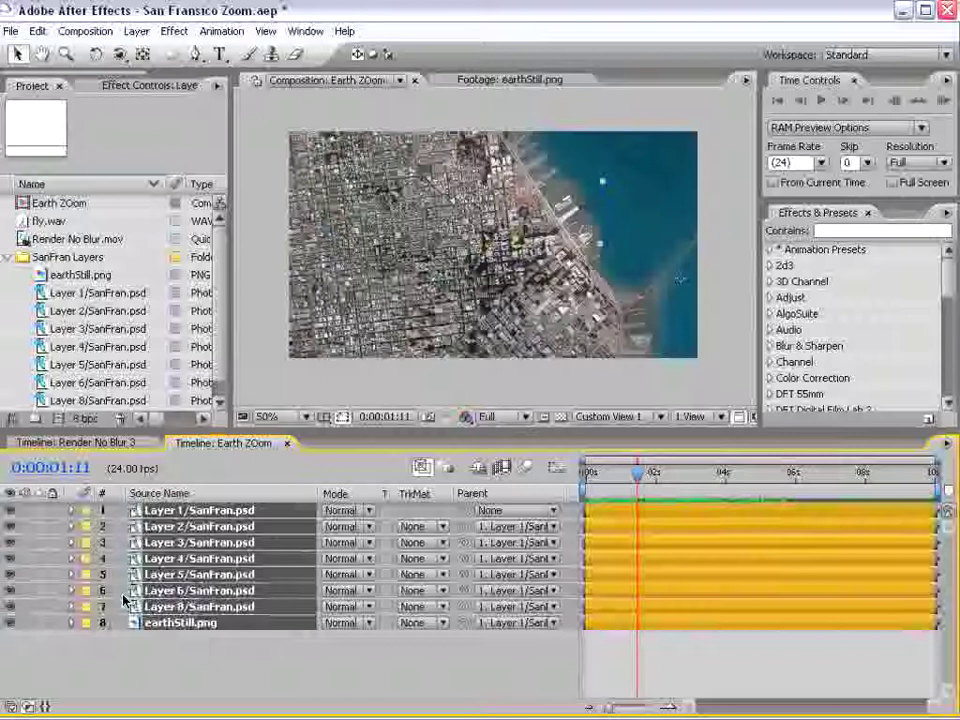
click(652, 674)
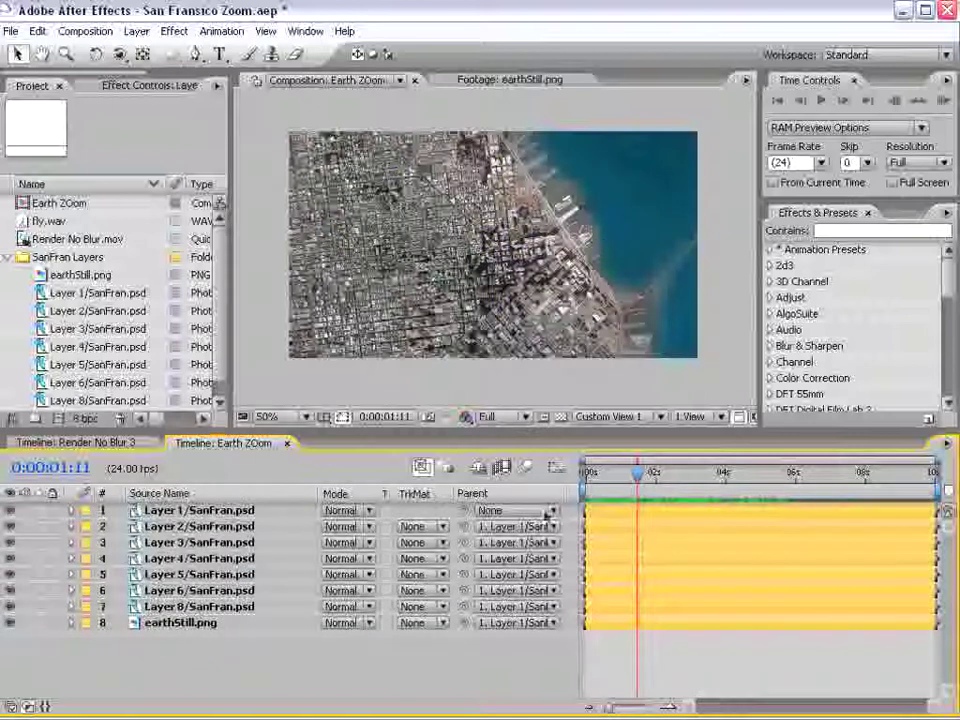
Add an elliptical mask to Layer 2 that fills the layer's full bounds.
click(614, 509)
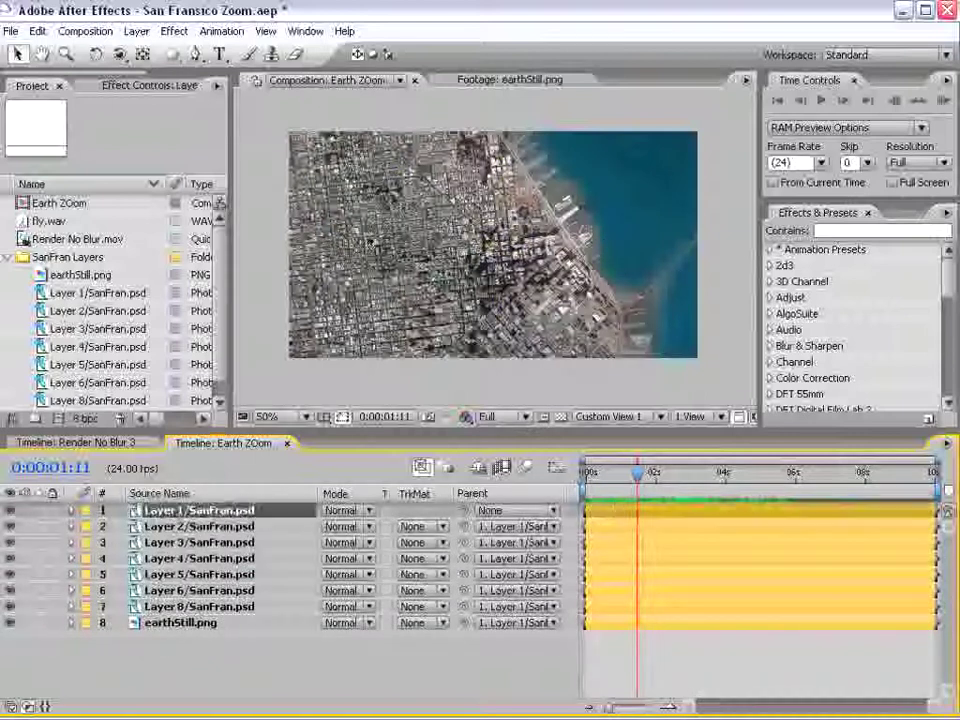
click(614, 530)
key(grave)
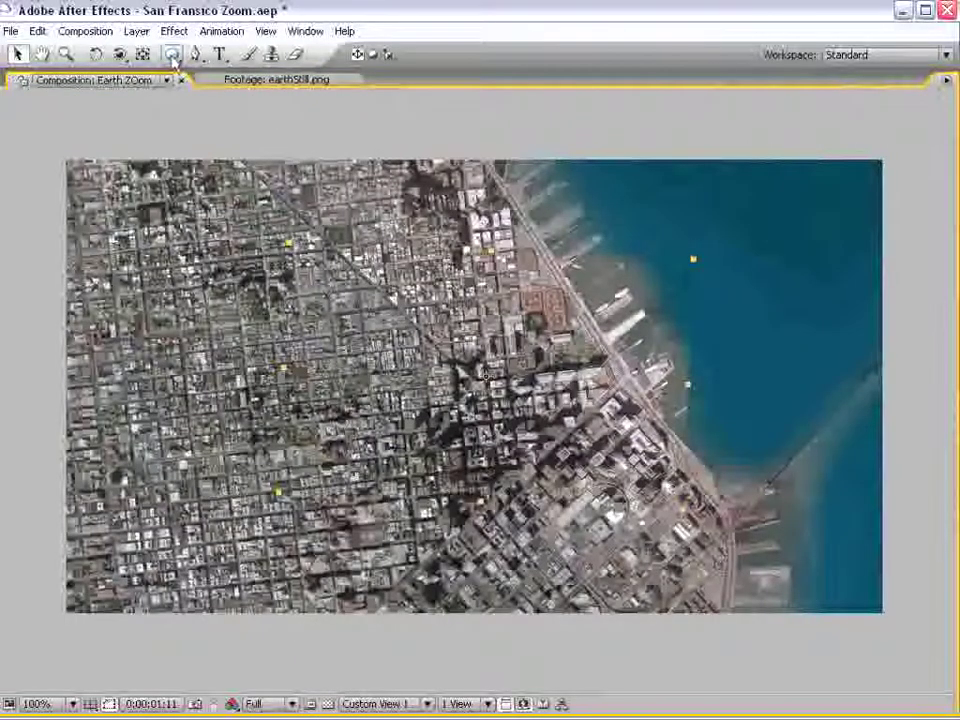
drag(172, 56, 229, 79)
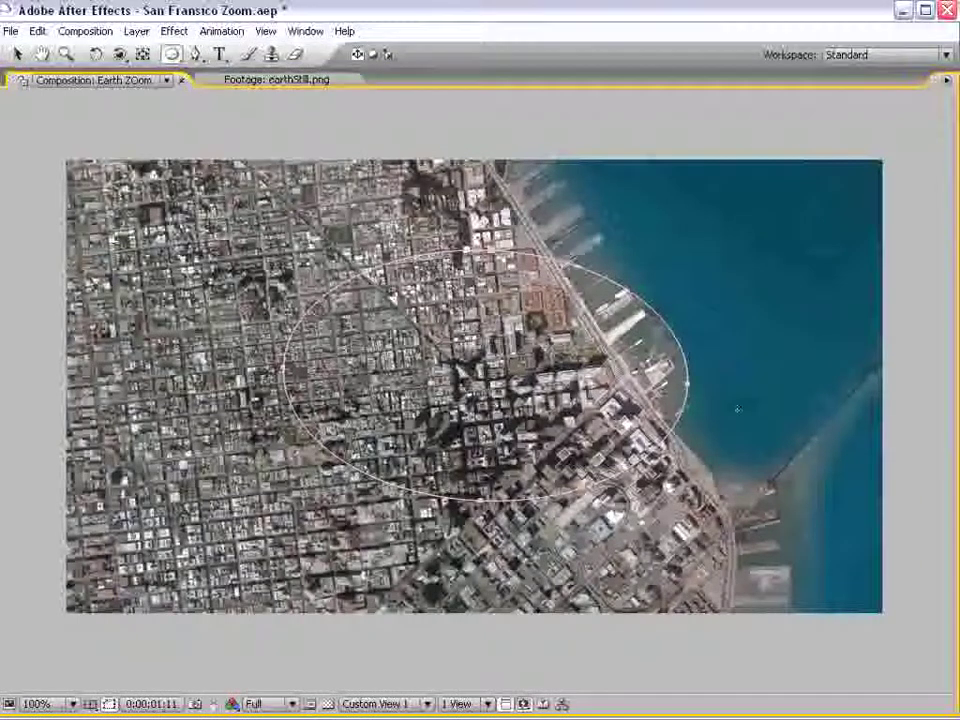
key(grave)
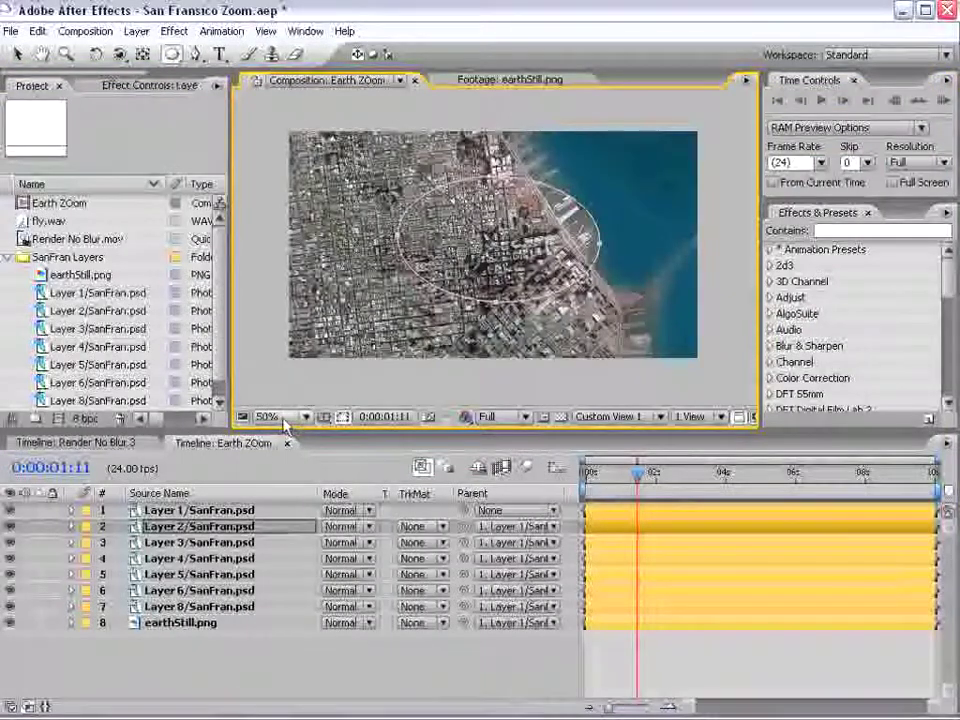
Set Layer 2's Mask Feather to 250 pixels and Mask Expansion to -250 pixels, and collapse its mask properties.
click(240, 528)
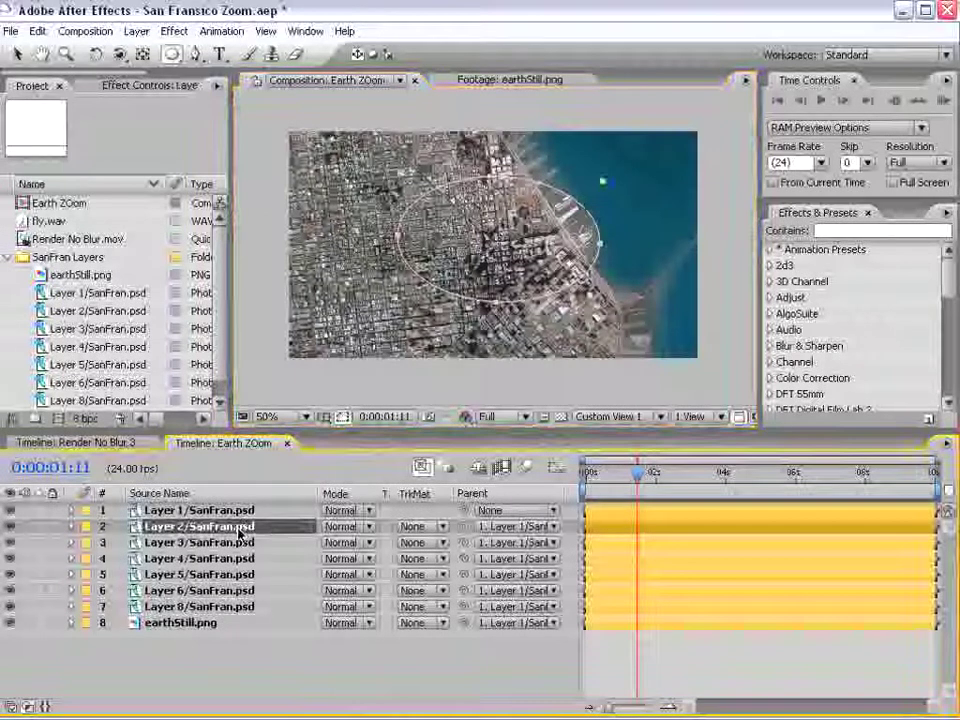
key(m)
key(m)
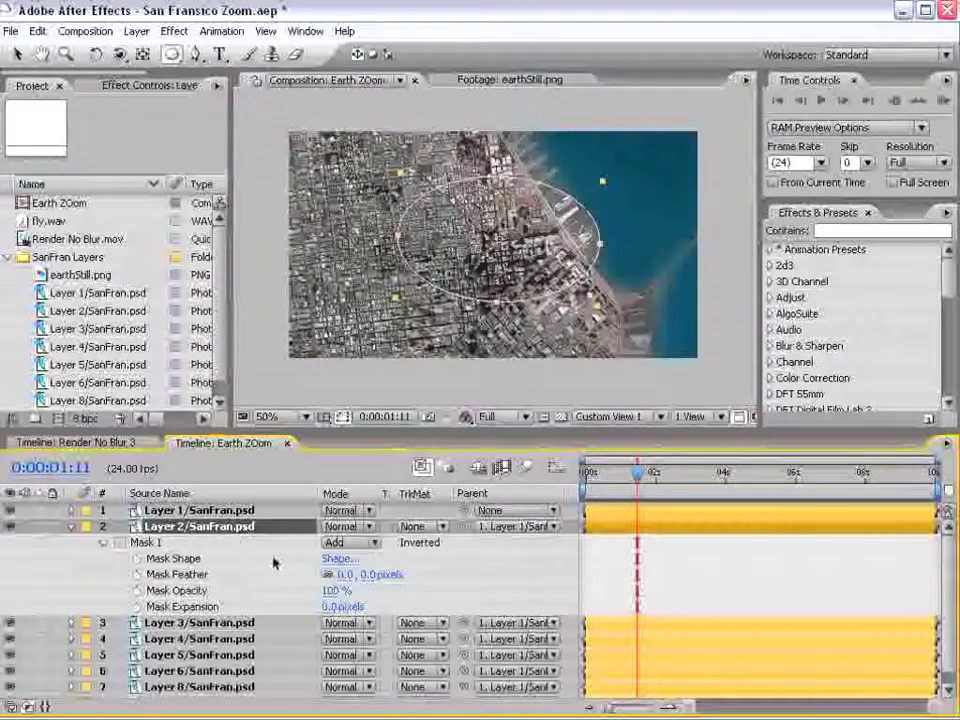
text(250)
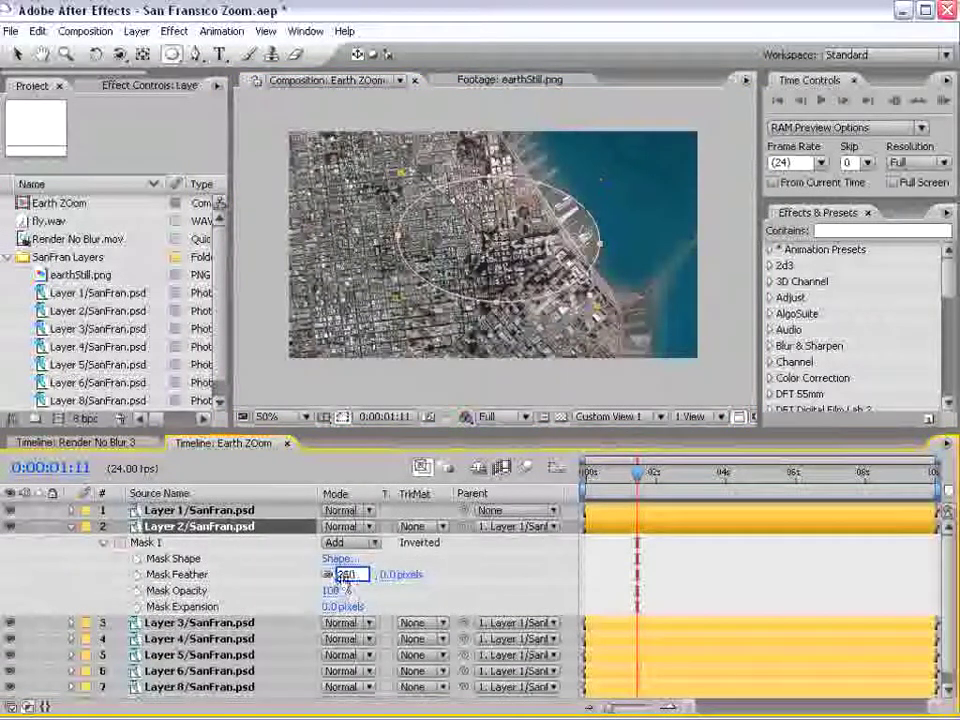
key(Return)
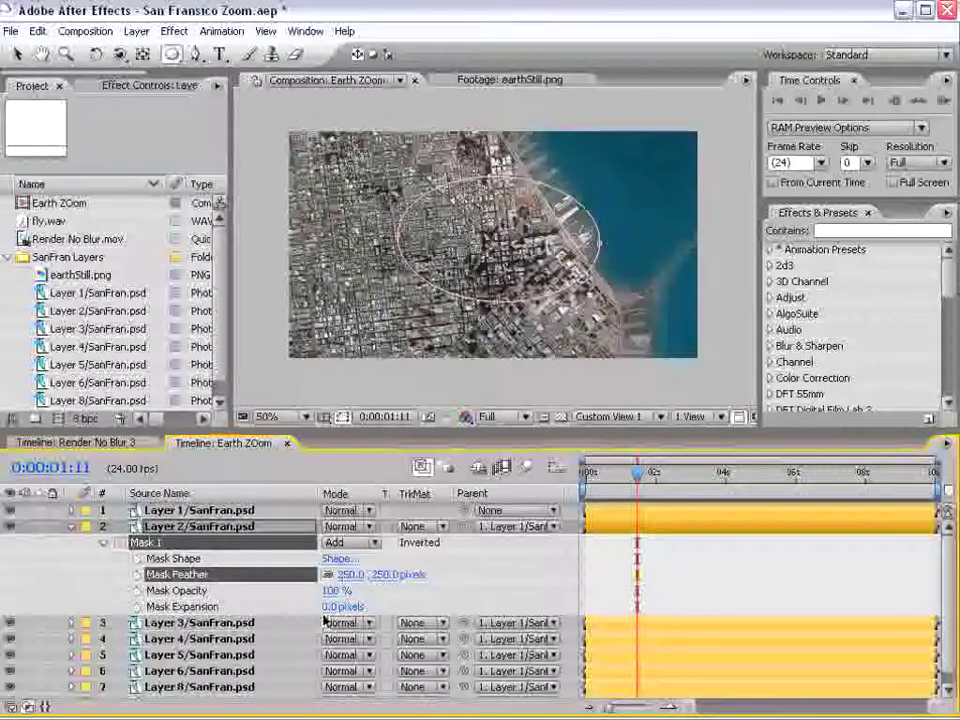
text(-)
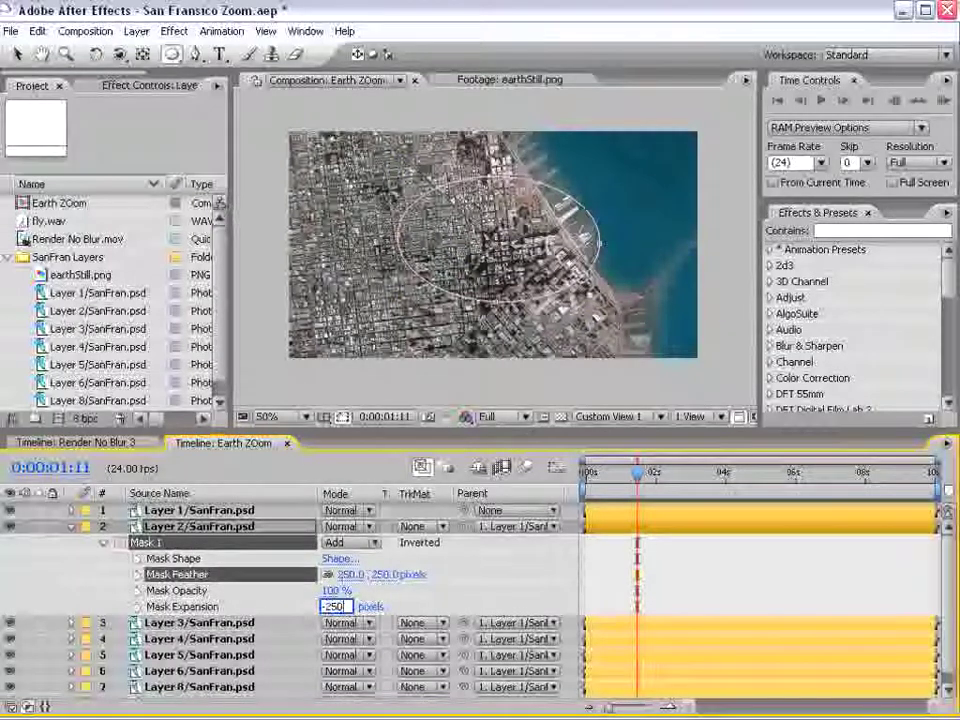
text(250)
key(Return)
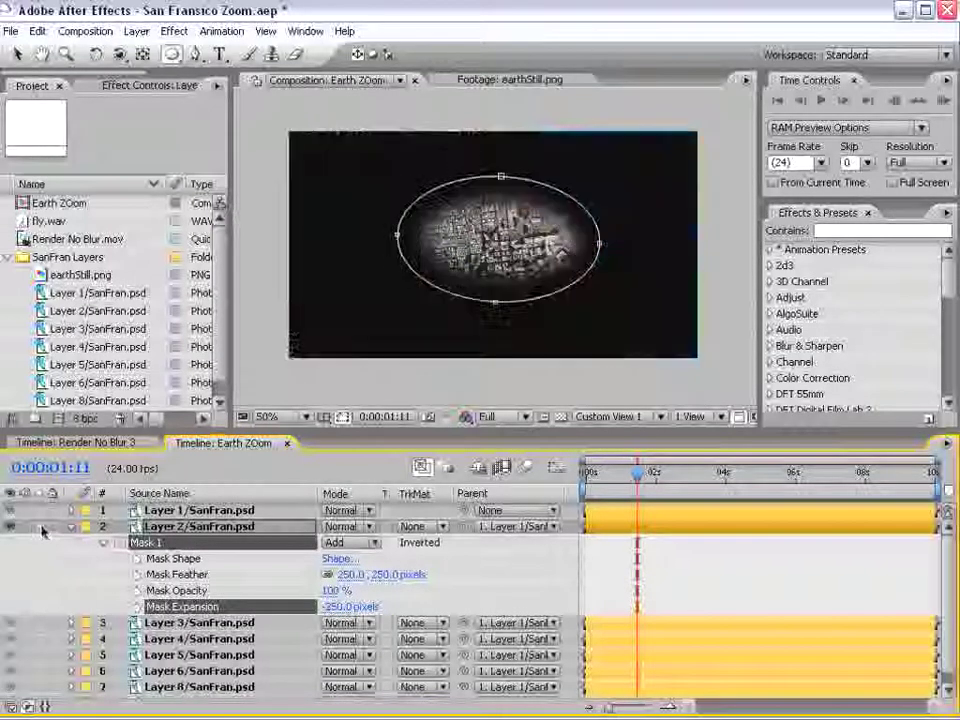
click(564, 559)
key(grave)
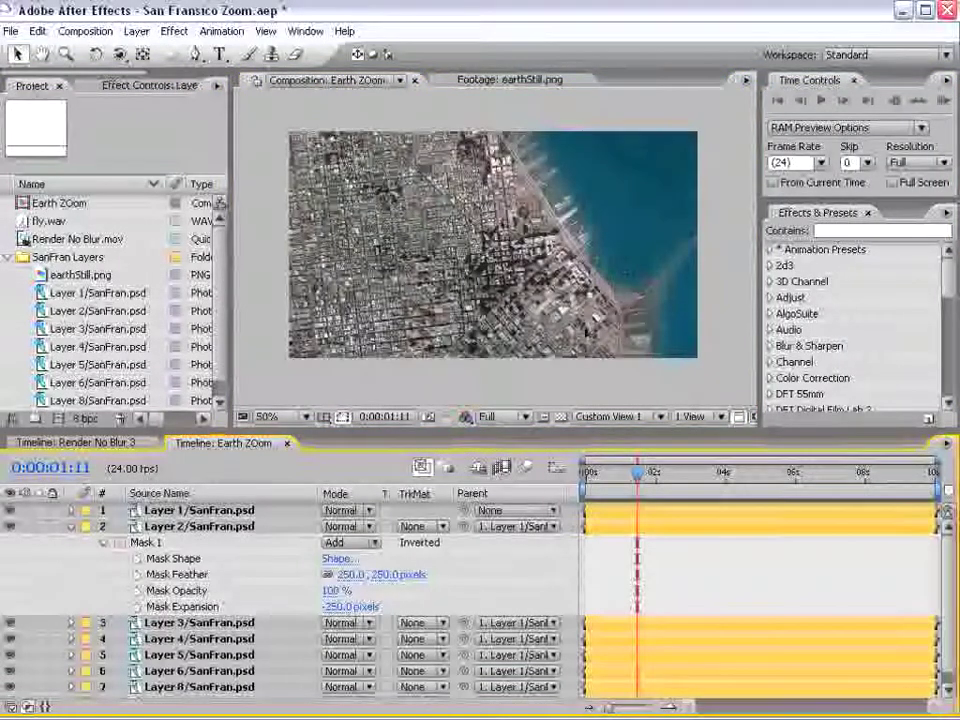
click(71, 526)
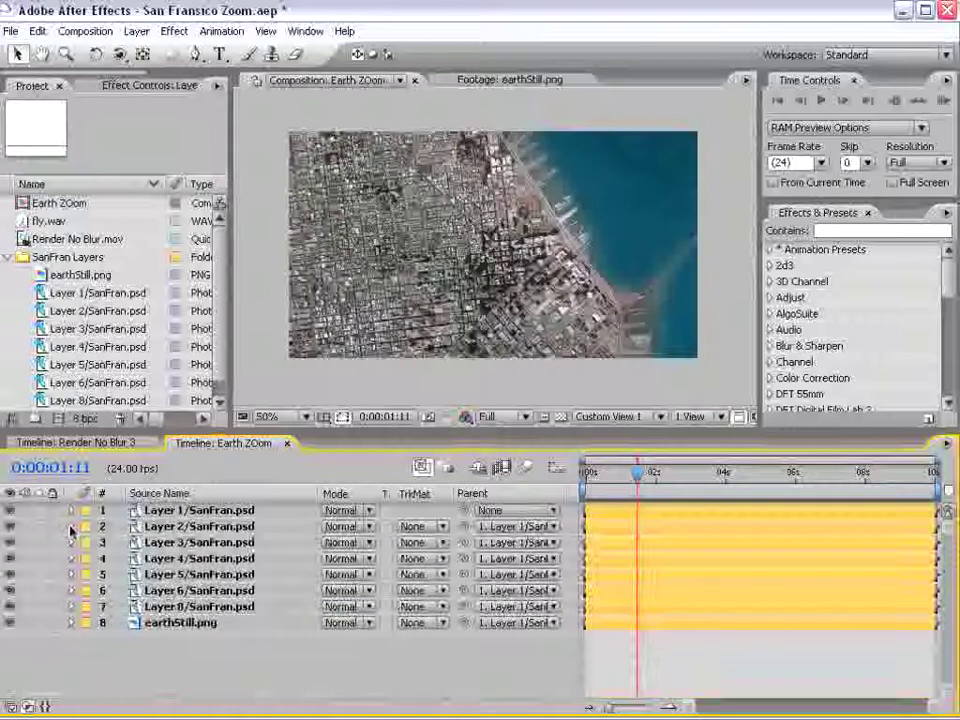
Add an elliptical mask filling the full bounds of Layer 3 with the current time at 0:00:02:06.
click(172, 545)
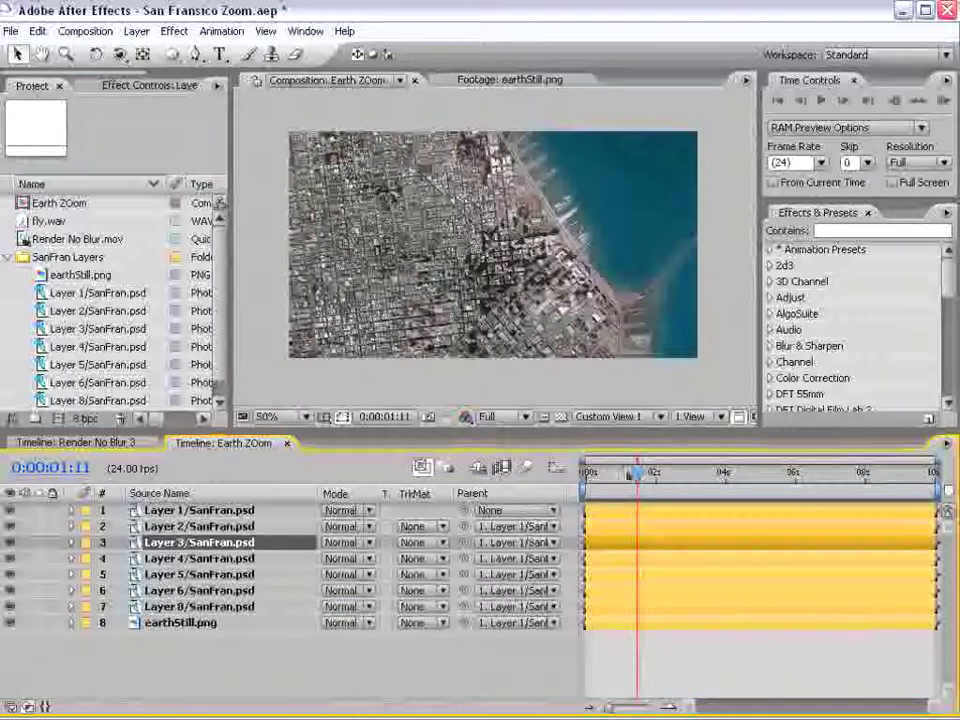
key(space)
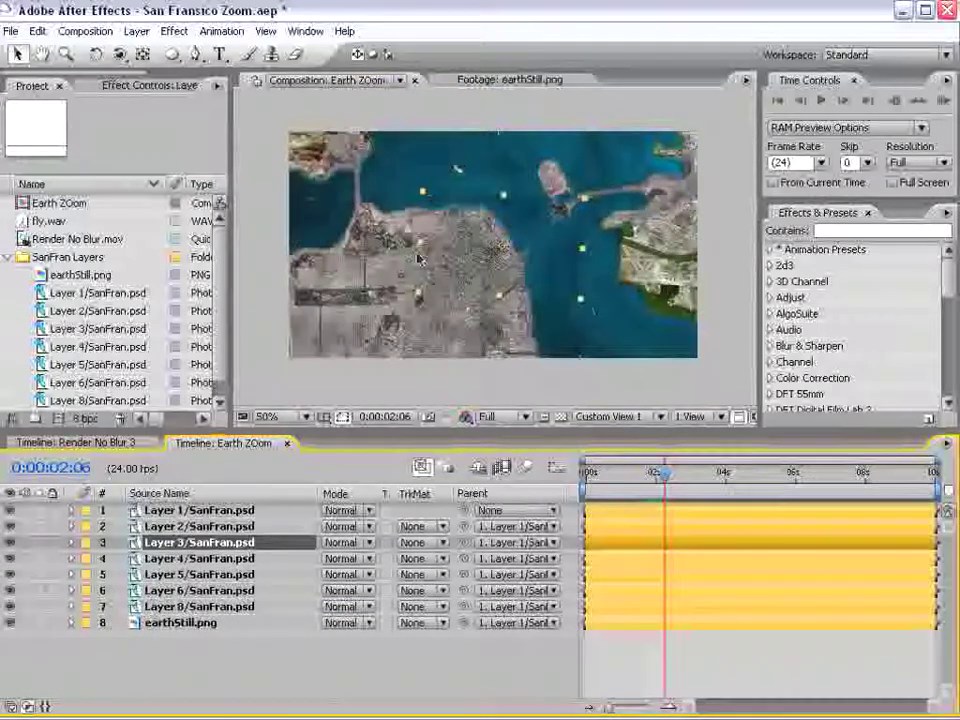
double_click(172, 57)
Set Layer 3's Mask Feather to 250 pixels and Mask Expansion to -250 pixels, and collapse its mask properties.
key(m)
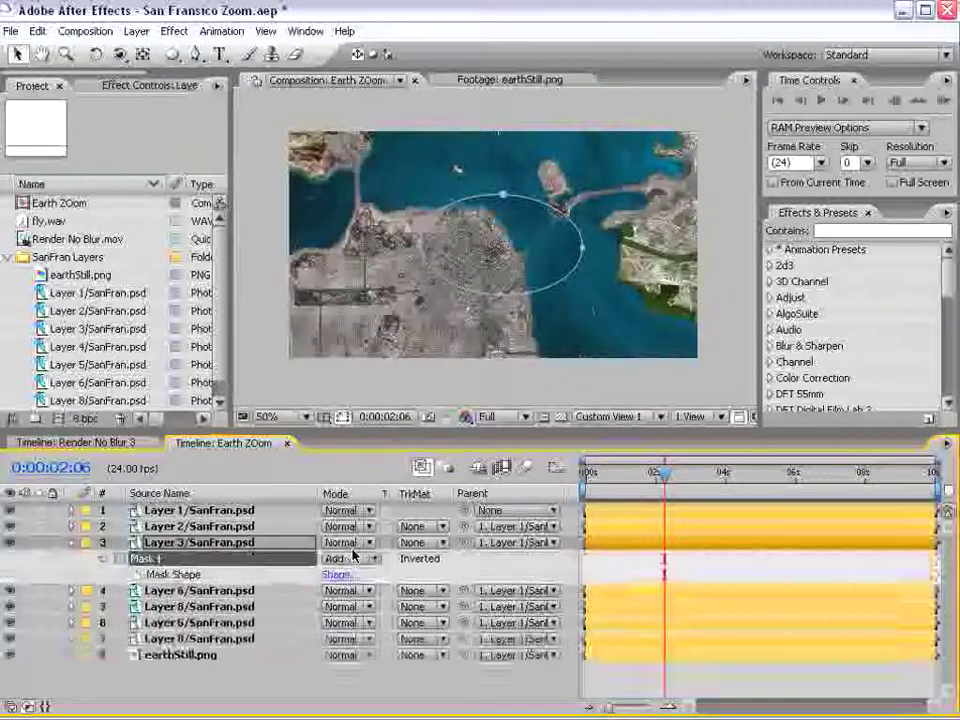
key(m)
click(362, 590)
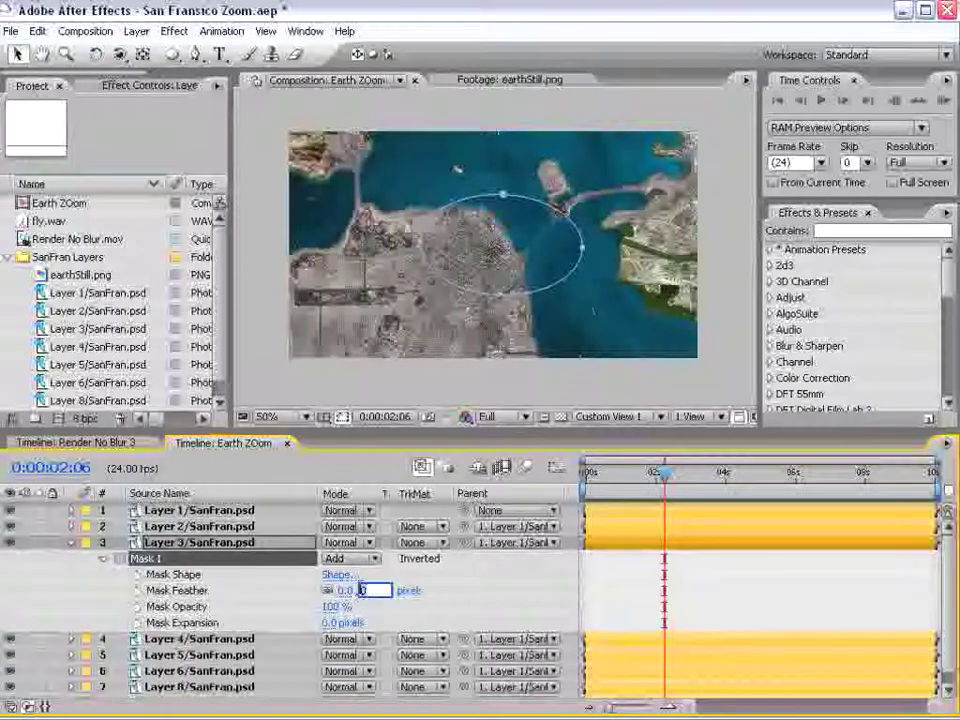
text(250)
key(Return)
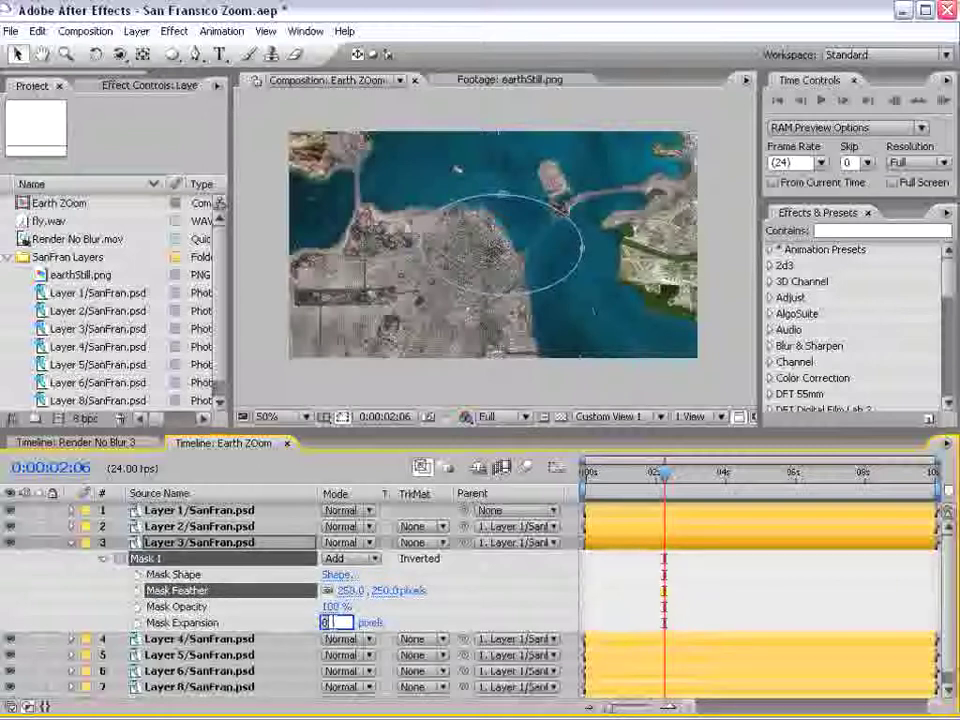
text(-250)
key(Return)
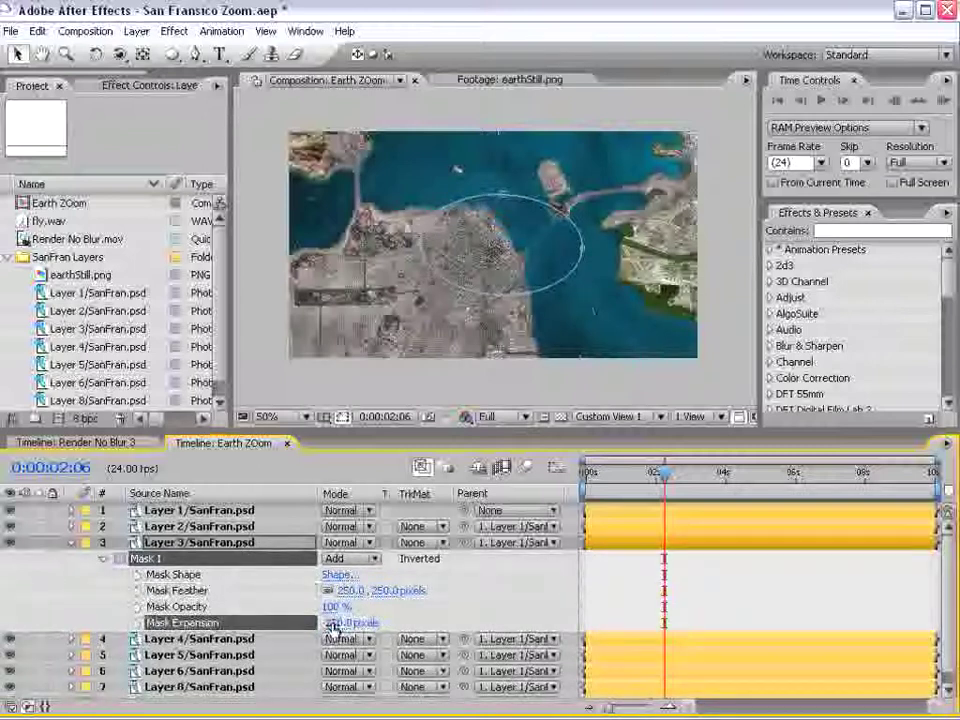
click(638, 545)
key(/)
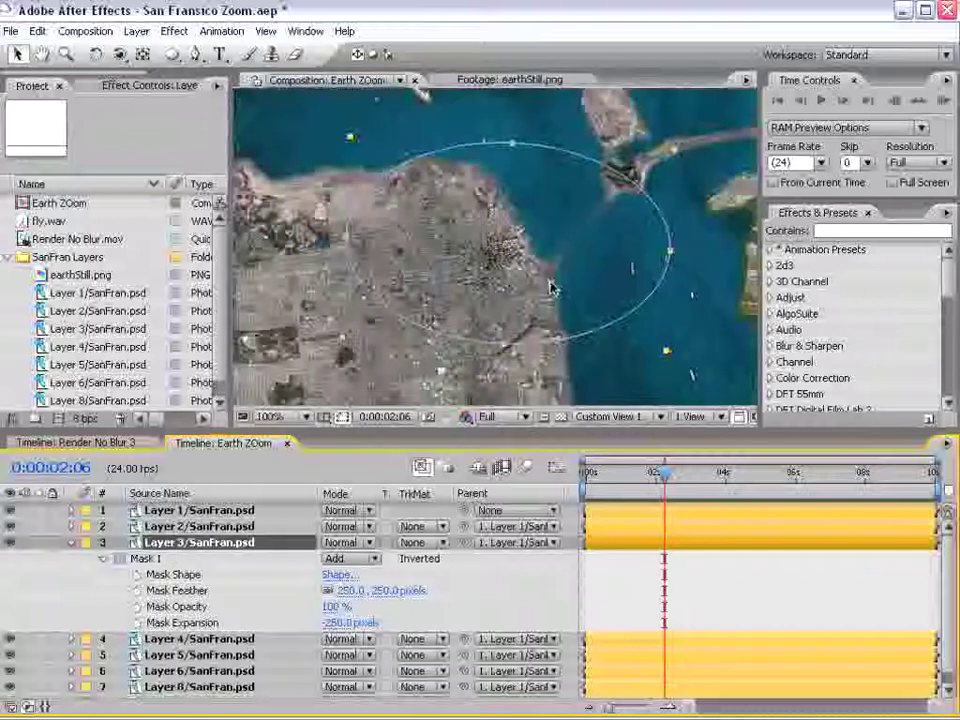
click(70, 545)
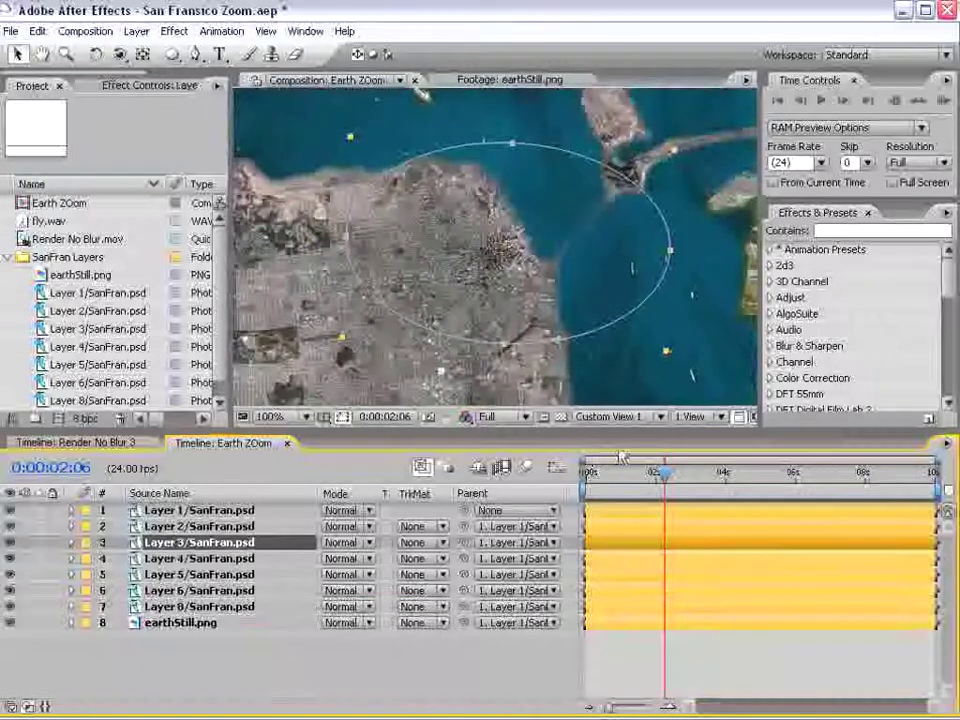
Move the current time to 0:00:03:03 and add an elliptical mask filling the full bounds of Layer 4.
click(664, 658)
click(672, 480)
drag(678, 483, 697, 483)
click(636, 558)
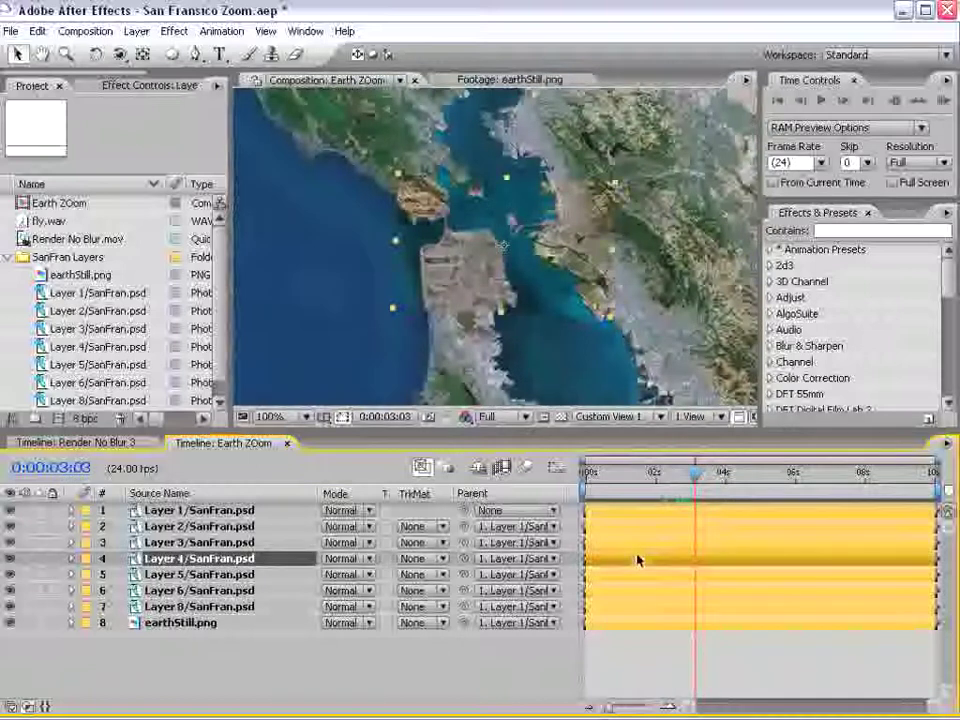
double_click(172, 54)
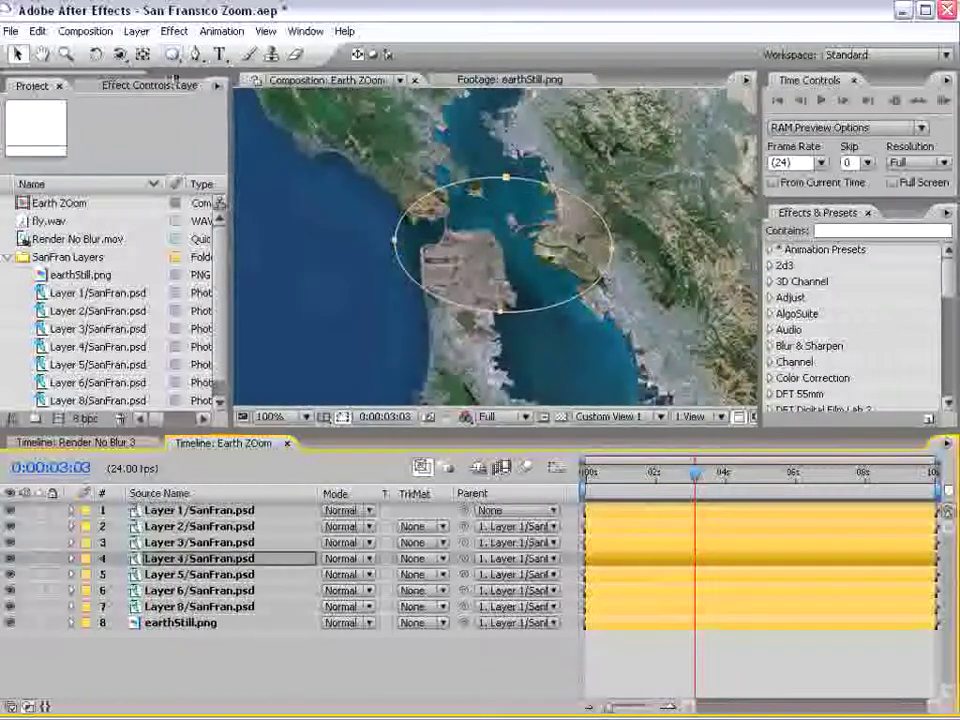
Set Layer 4's Mask Feather to 250 pixels and Mask Expansion to -250 pixels, and collapse its mask properties.
key(m)
key(m)
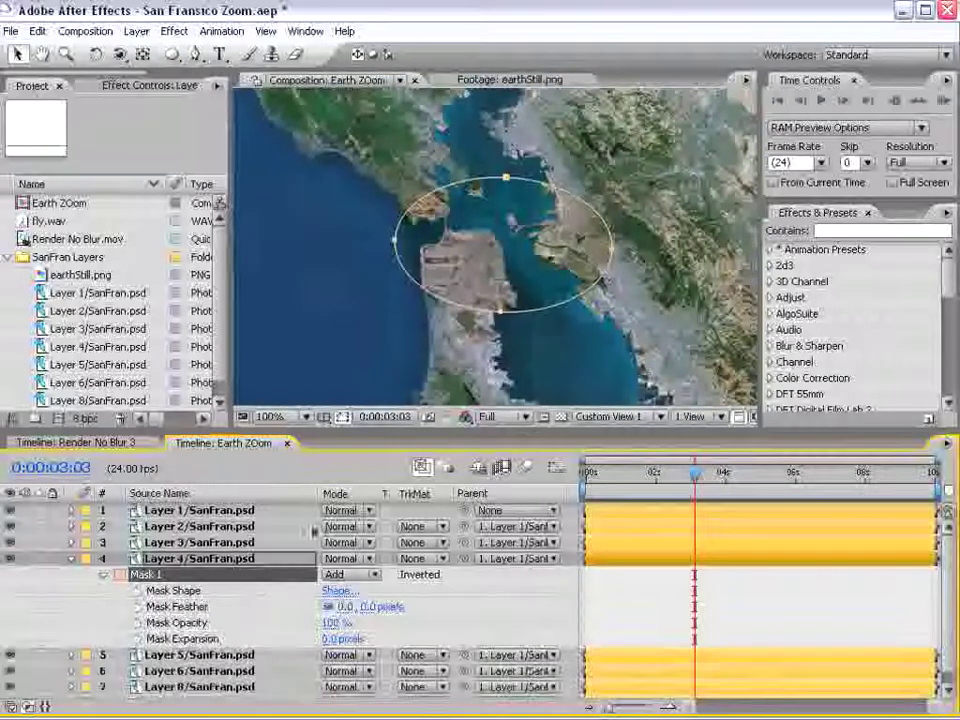
text(350)
key(Return)
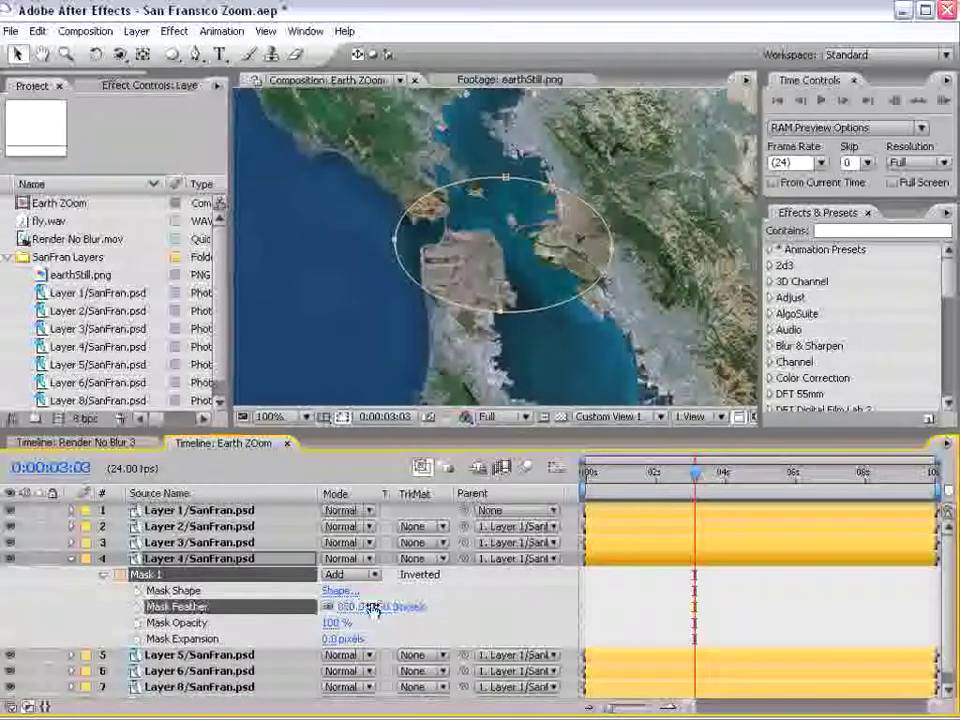
drag(374, 610, 318, 648)
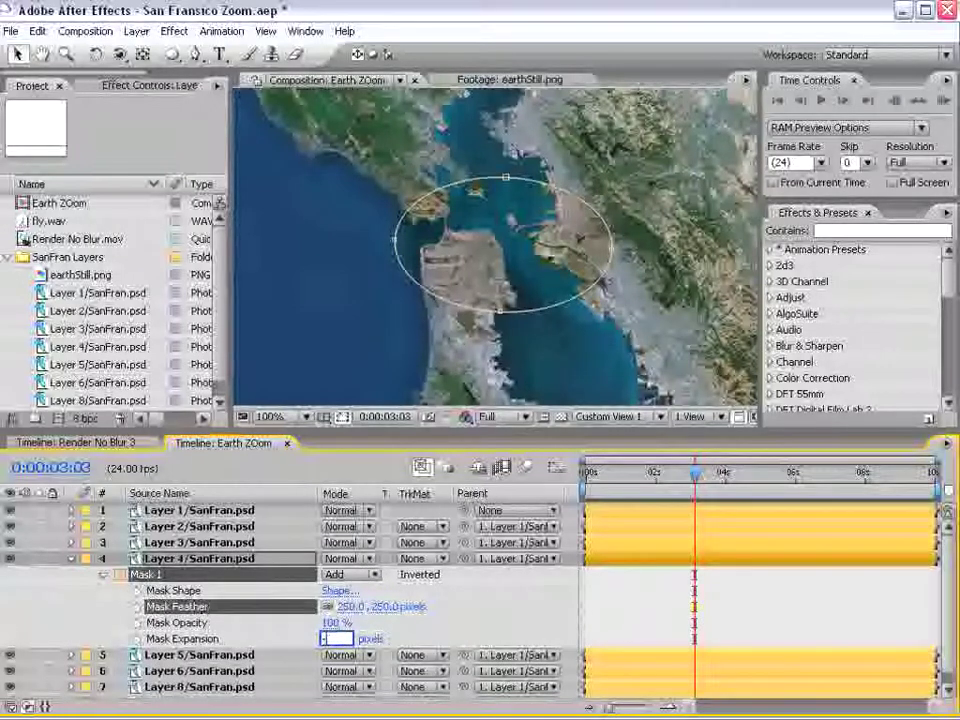
key(Return)
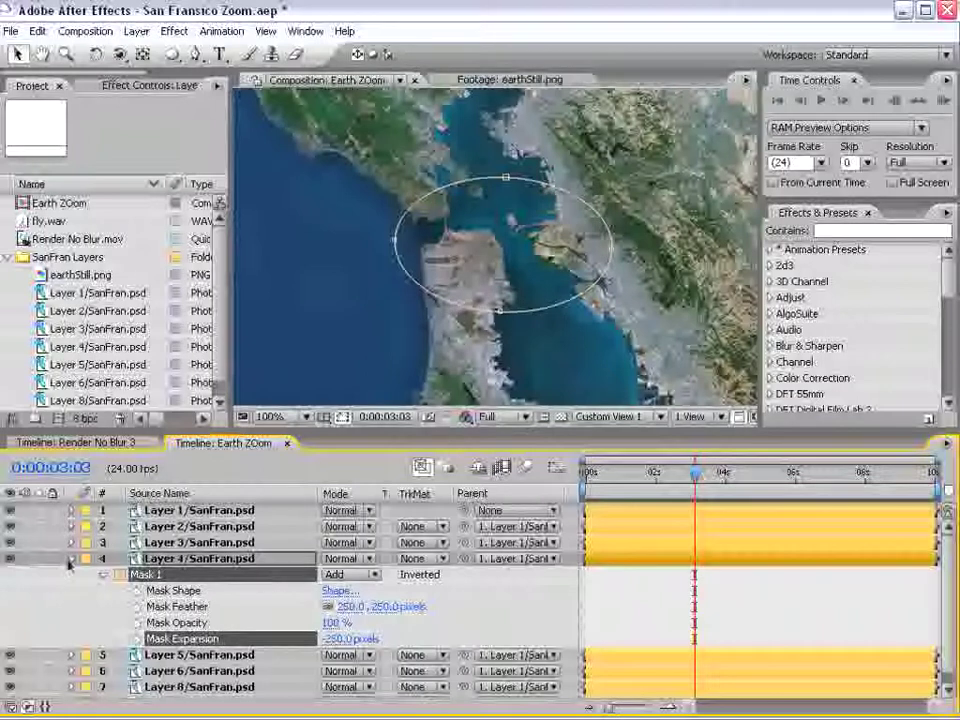
click(70, 558)
Make the timeline area taller and, at 0:00:04:00, add an elliptical mask filling the full bounds of Layer 5.
drag(246, 434, 246, 410)
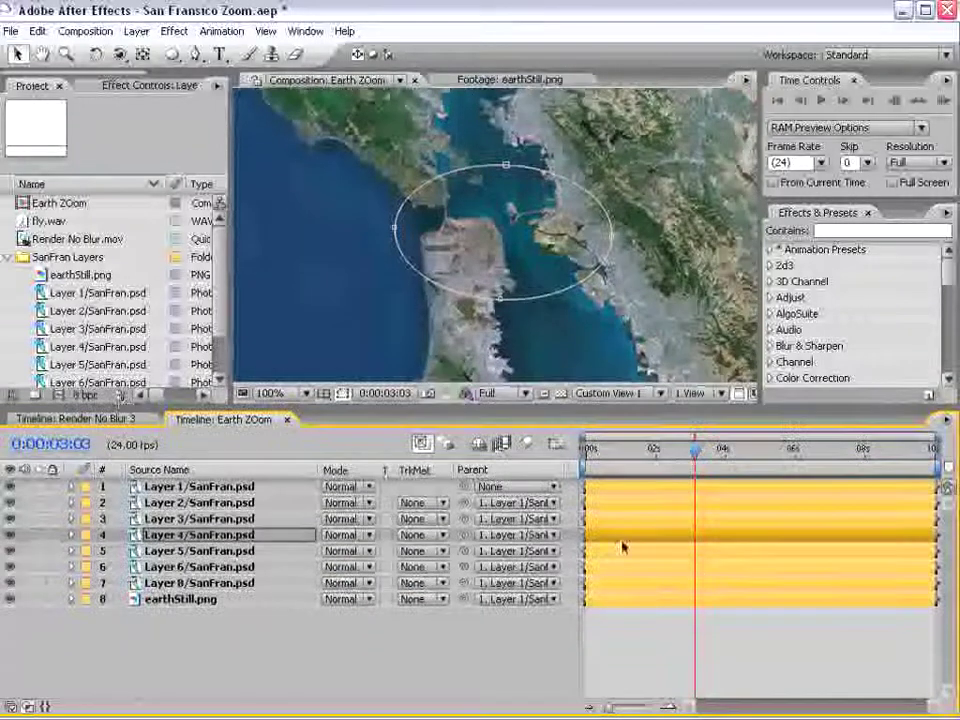
click(645, 650)
click(723, 450)
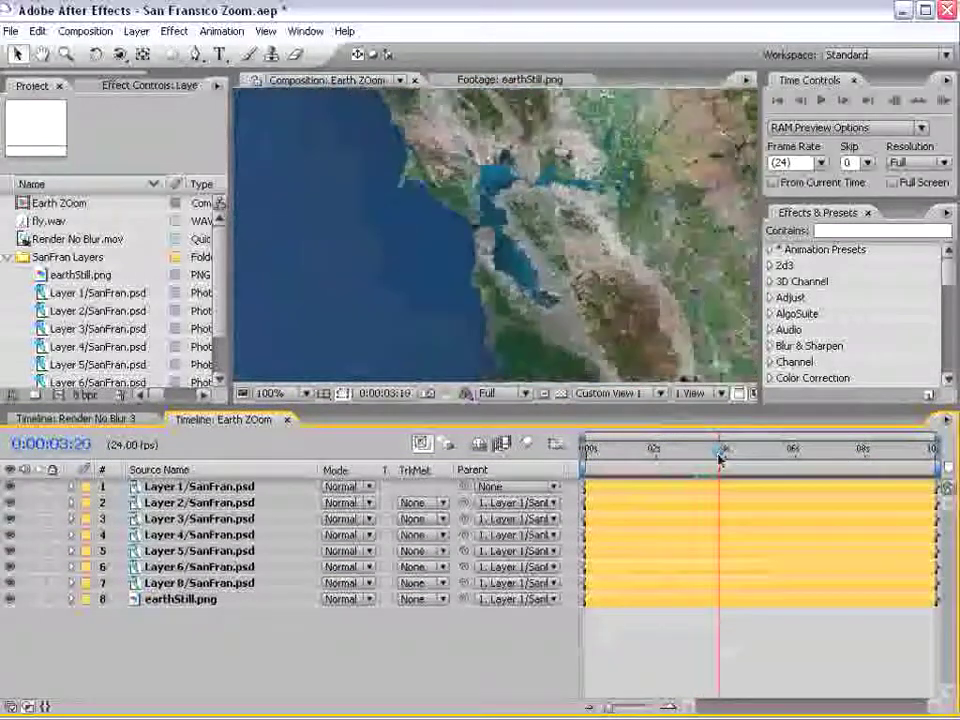
click(392, 361)
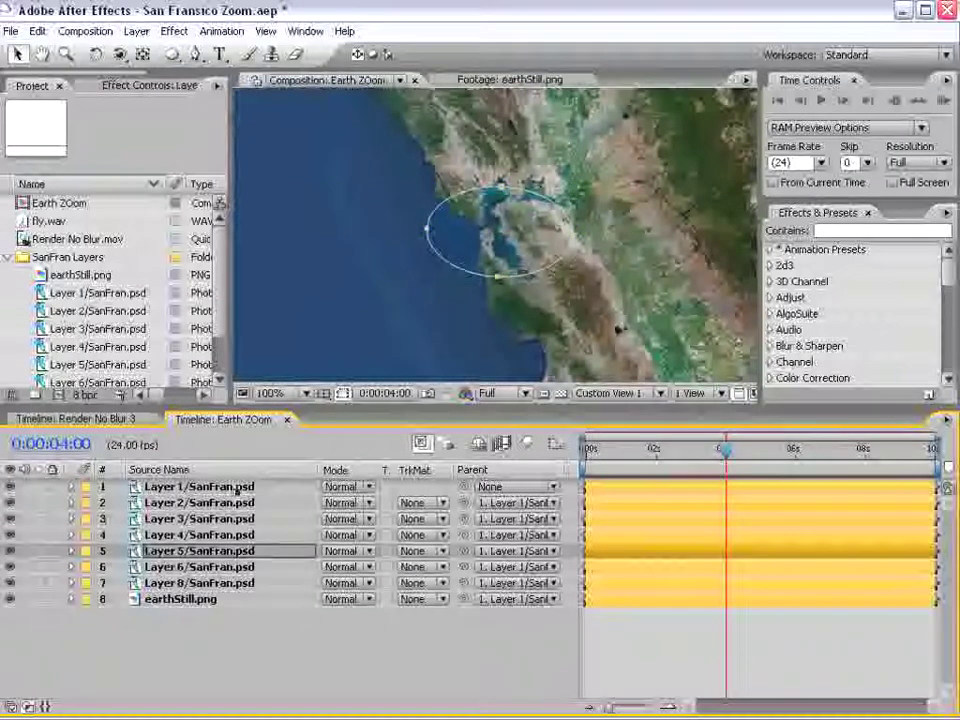
Set Layer 5's Mask Feather to 250 pixels and Mask Expansion to -250 pixels, and collapse its mask properties.
key(m)
key(m)
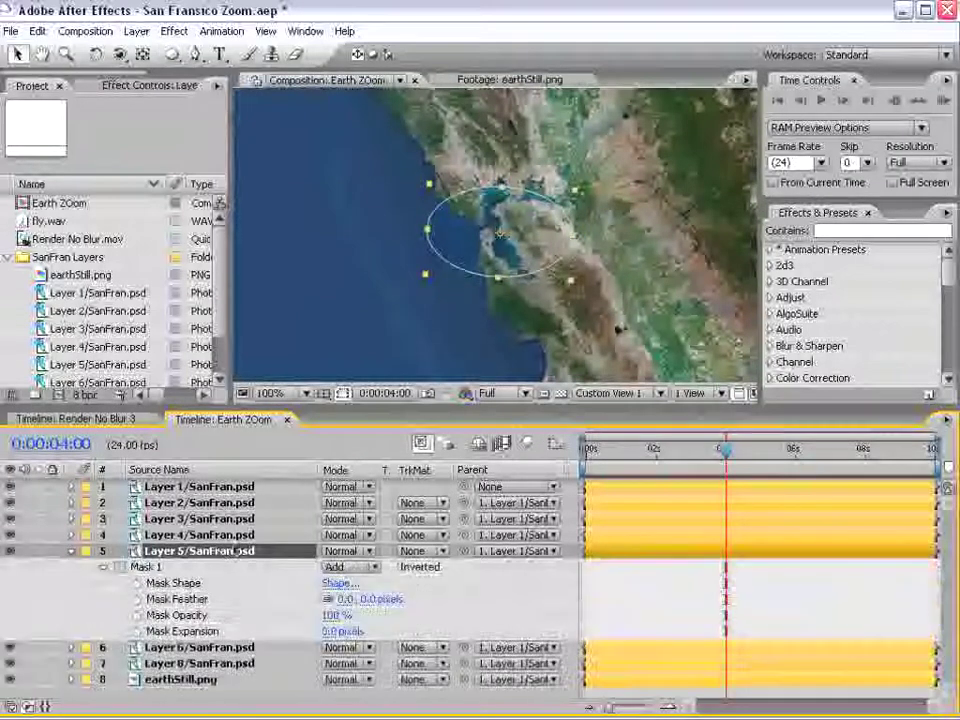
text(250)
key(Return)
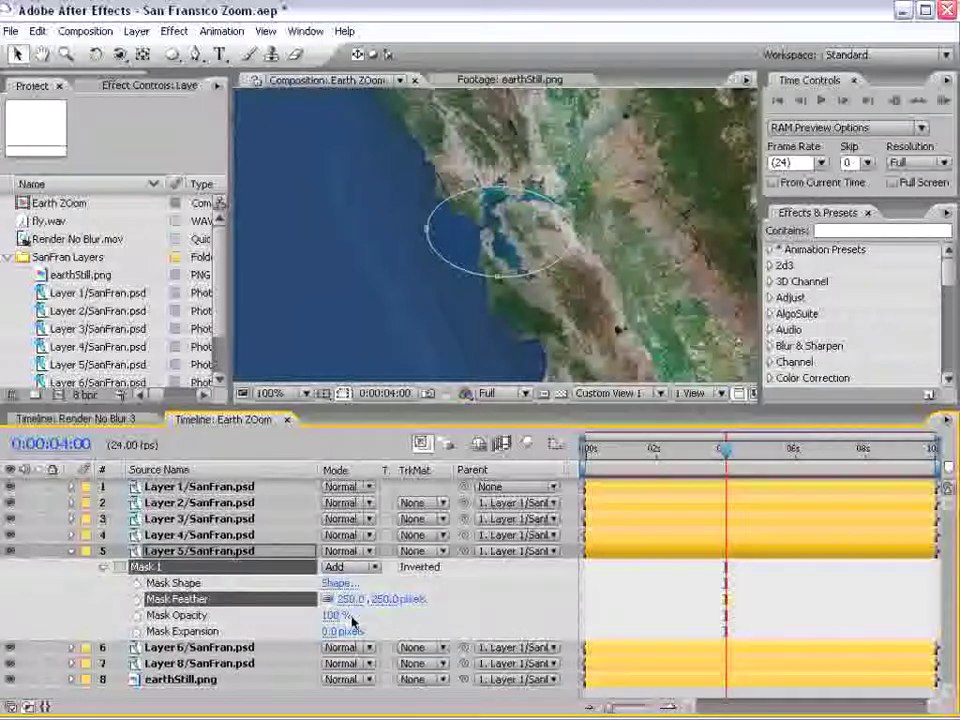
key(Return)
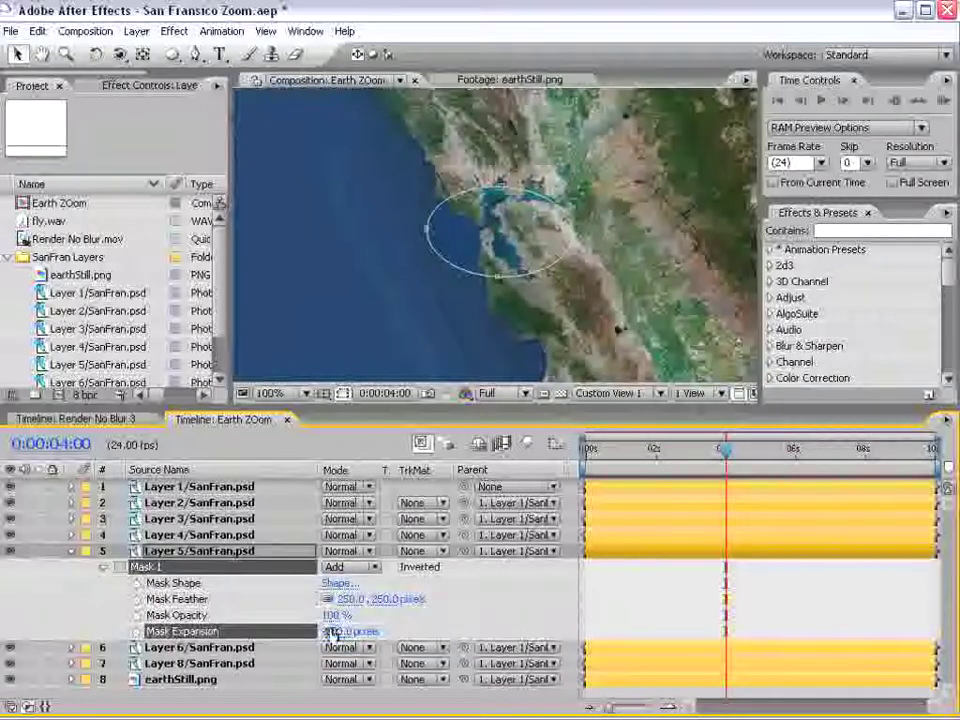
click(645, 592)
key(grave)
key(grave)
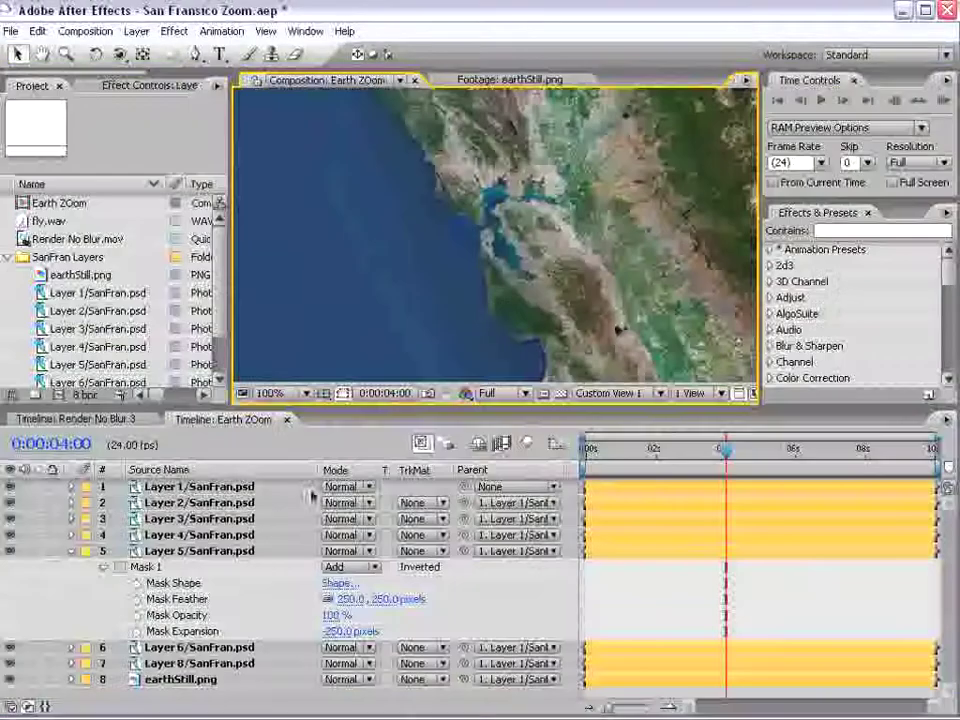
click(70, 551)
Move the current time to 0:00:05:00 and add an elliptical mask filling the full bounds of Layer 6.
click(190, 567)
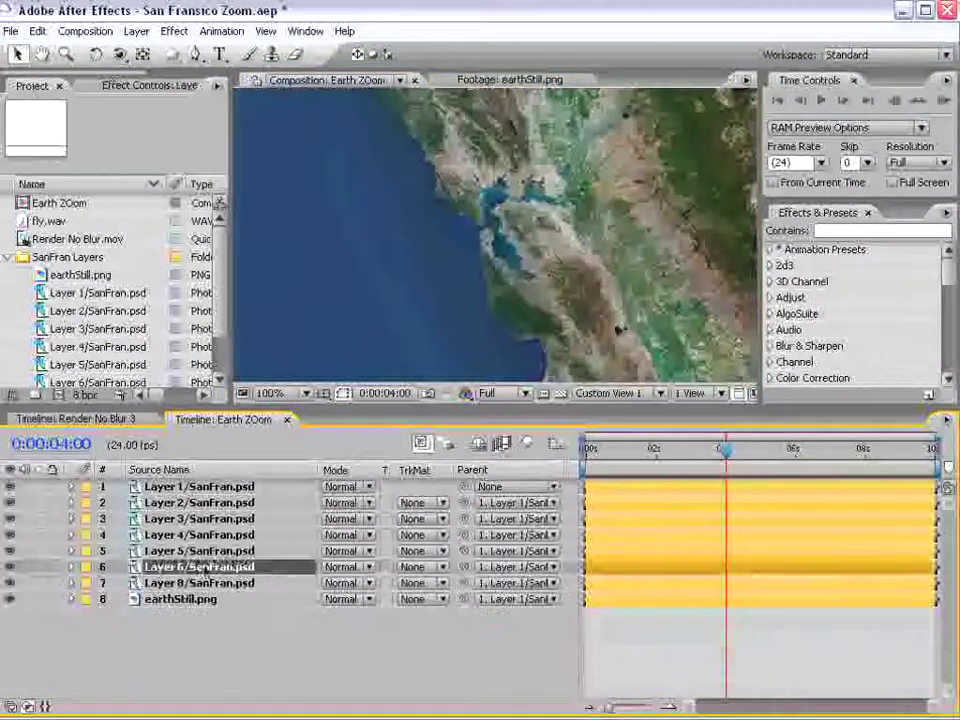
drag(728, 455, 761, 452)
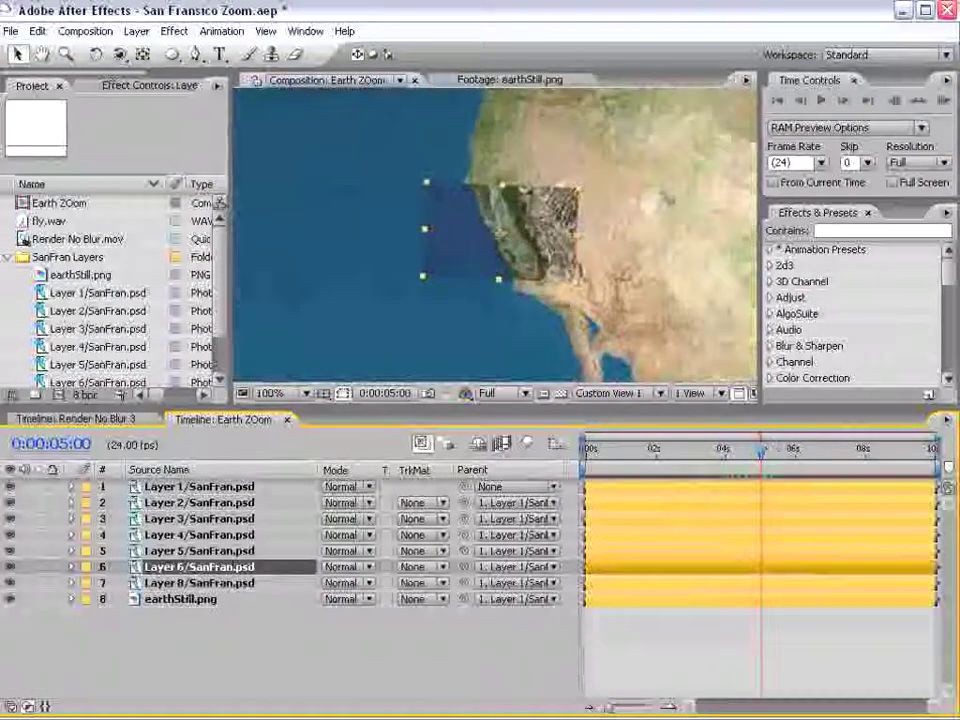
double_click(172, 54)
Set Layer 6's Mask Feather to 250 pixels and Mask Expansion to -250 pixels, and check the blended edge up close.
key(m)
key(m)
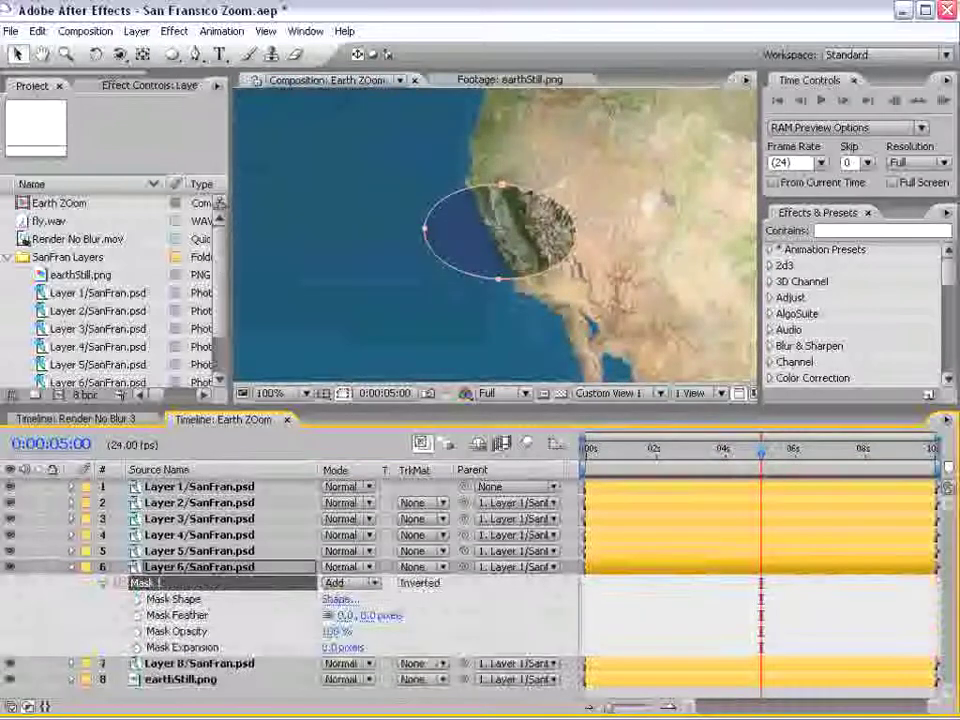
text(250)
key(Return)
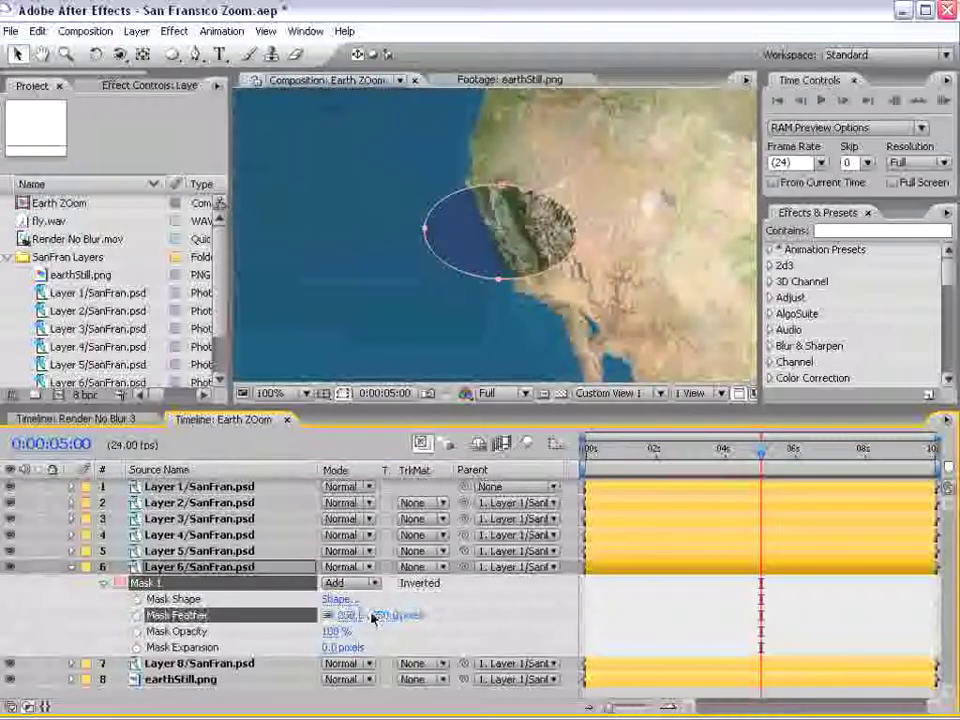
text(-250)
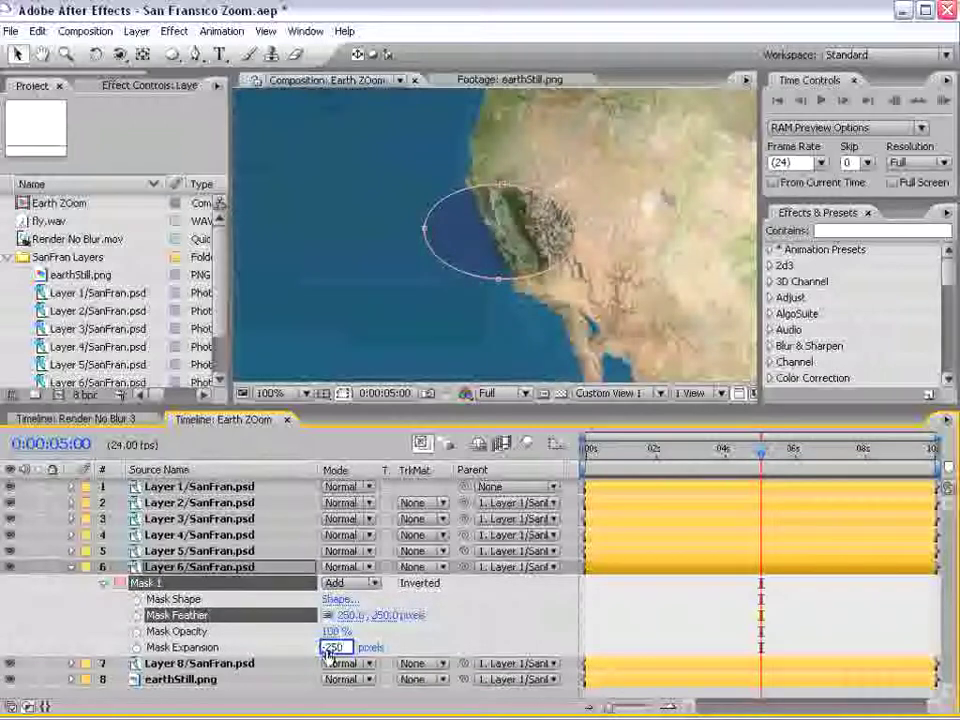
key(Return)
key(period)
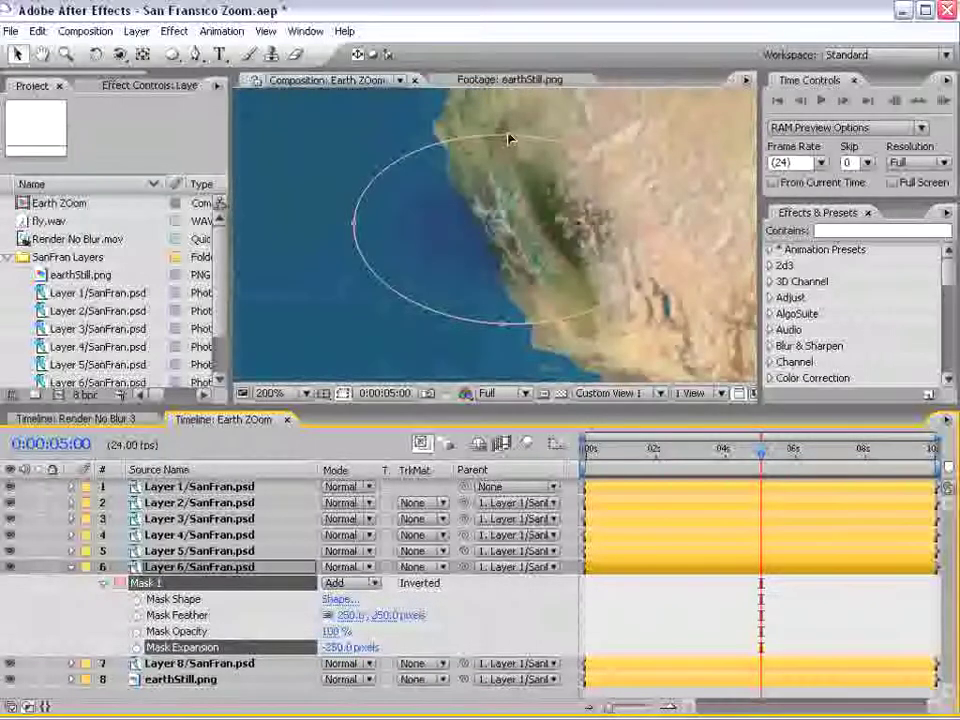
Reshape Layer 6's mask by pulling its ocean-side and lower points in toward the California coastline, and collapse the layer's properties.
click(354, 240)
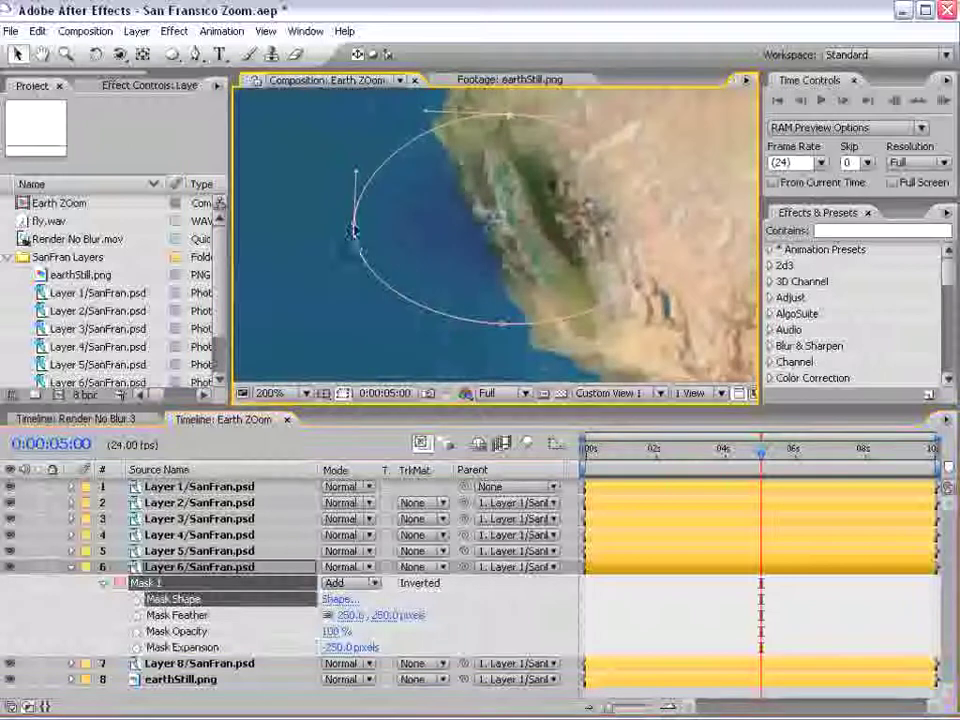
drag(356, 229, 402, 186)
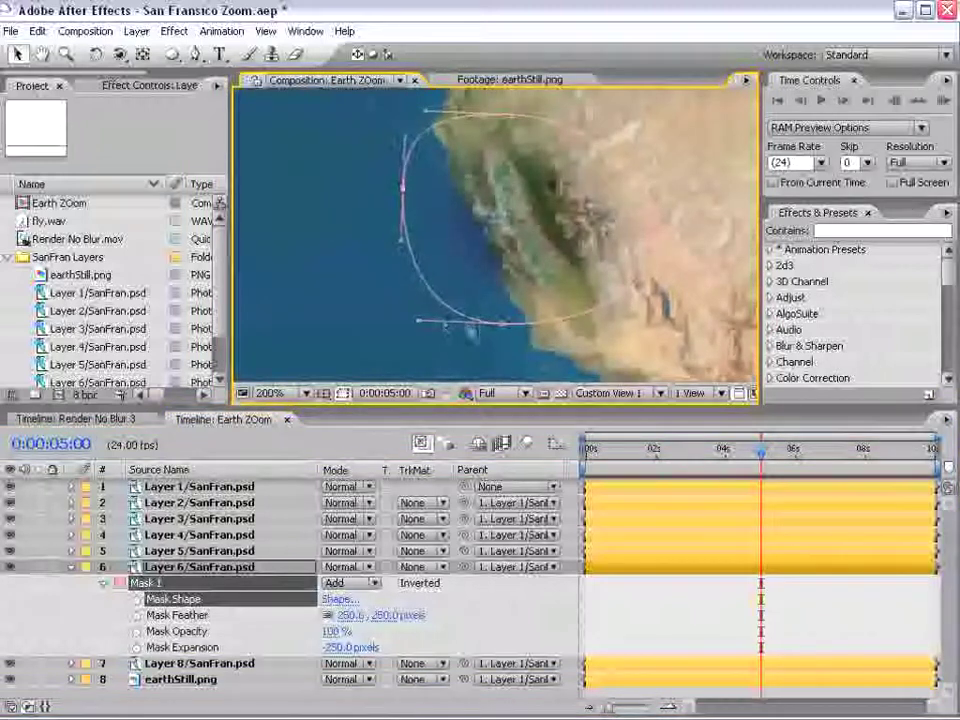
drag(503, 328, 527, 325)
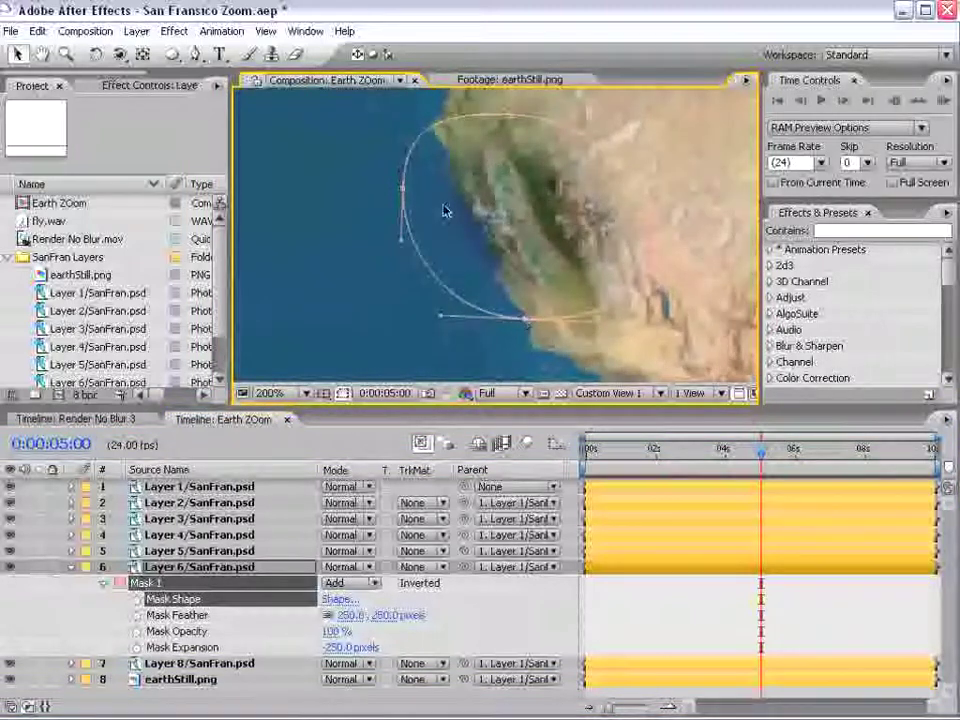
key(period)
key(period)
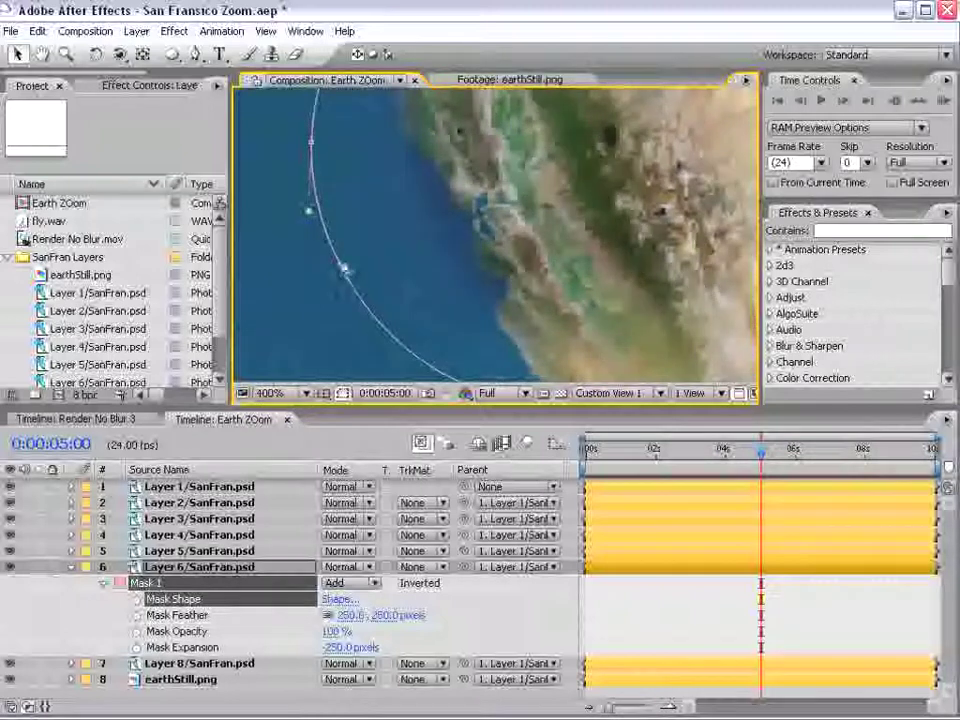
click(351, 260)
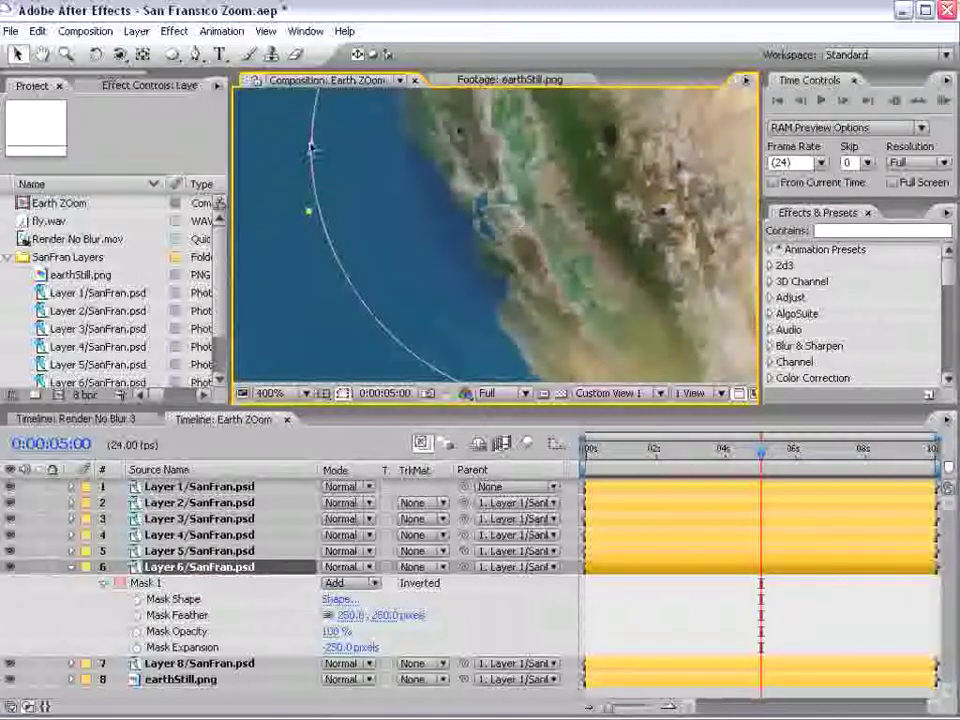
drag(311, 148, 327, 112)
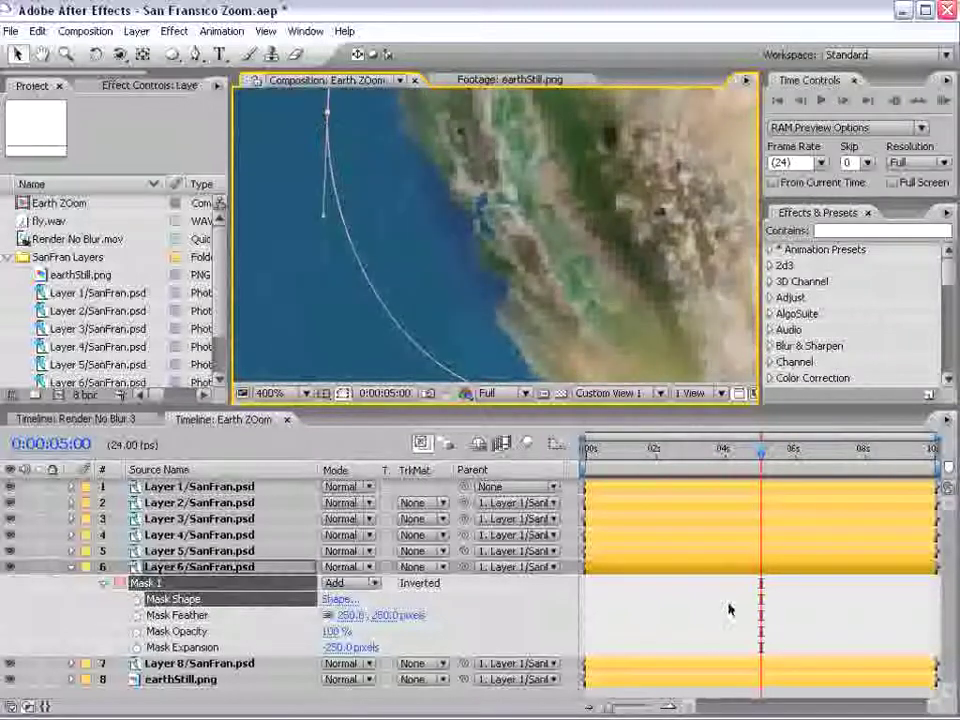
click(729, 609)
scroll(575, 250, down, 1)
key(space)
drag(580, 270, 551, 264)
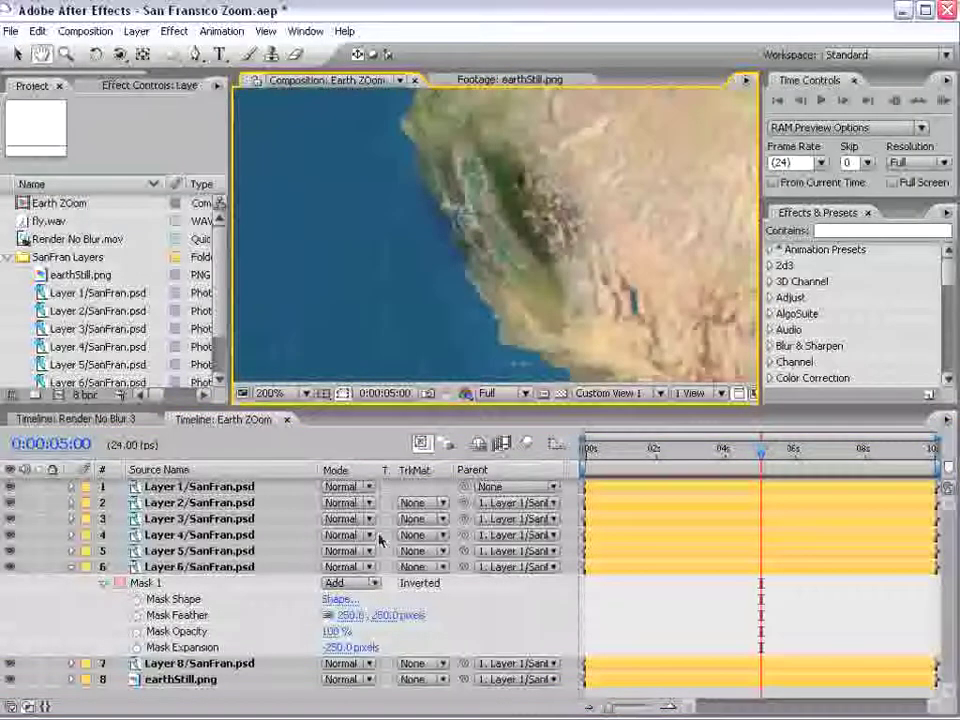
click(71, 566)
scroll(681, 343, down, 1)
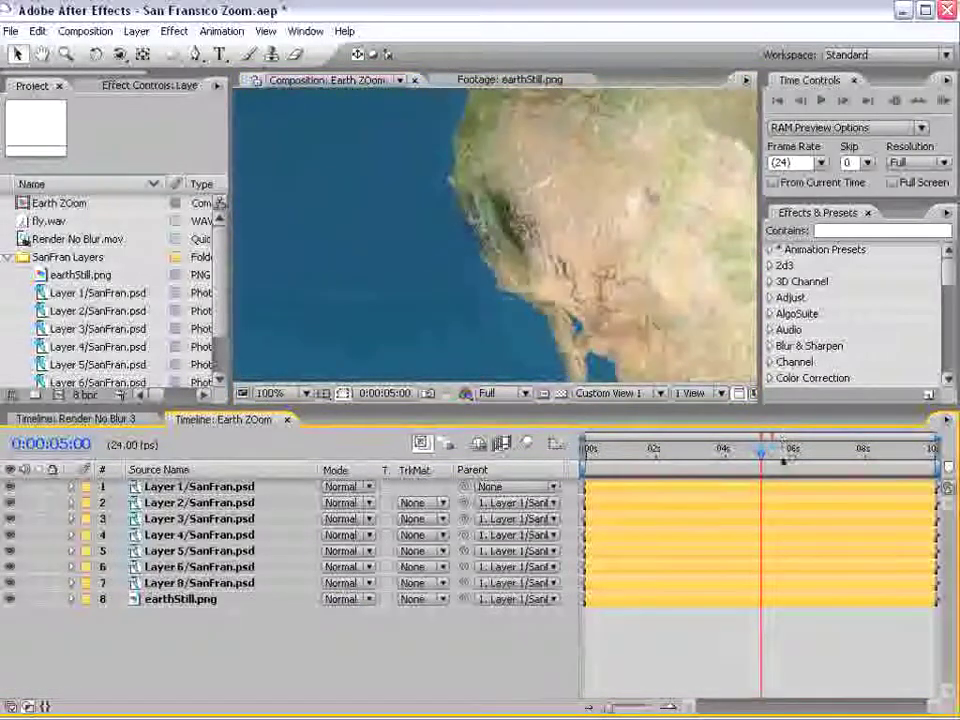
At 0:00:05:21, add a full-layer elliptical mask to Layer 8/SanFran.psd.
drag(783, 460, 791, 460)
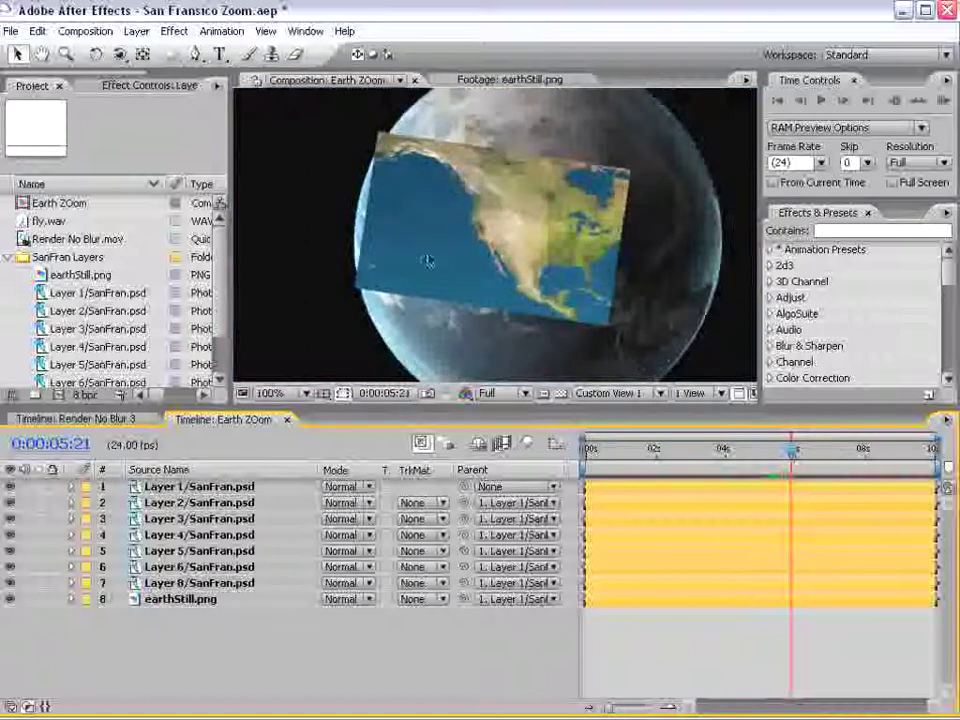
click(190, 583)
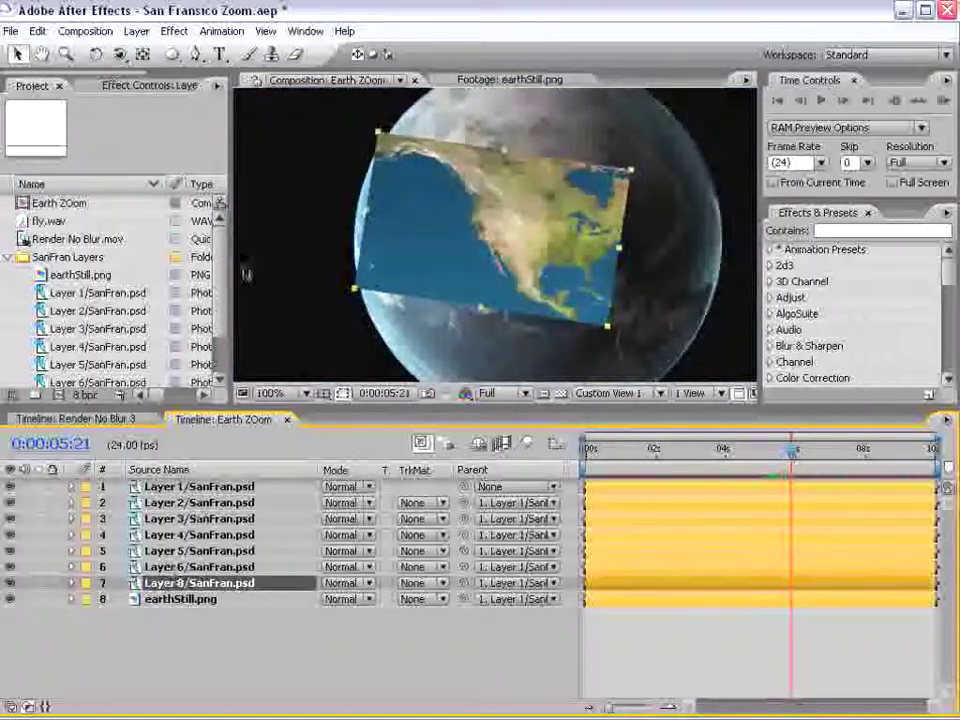
double_click(172, 55)
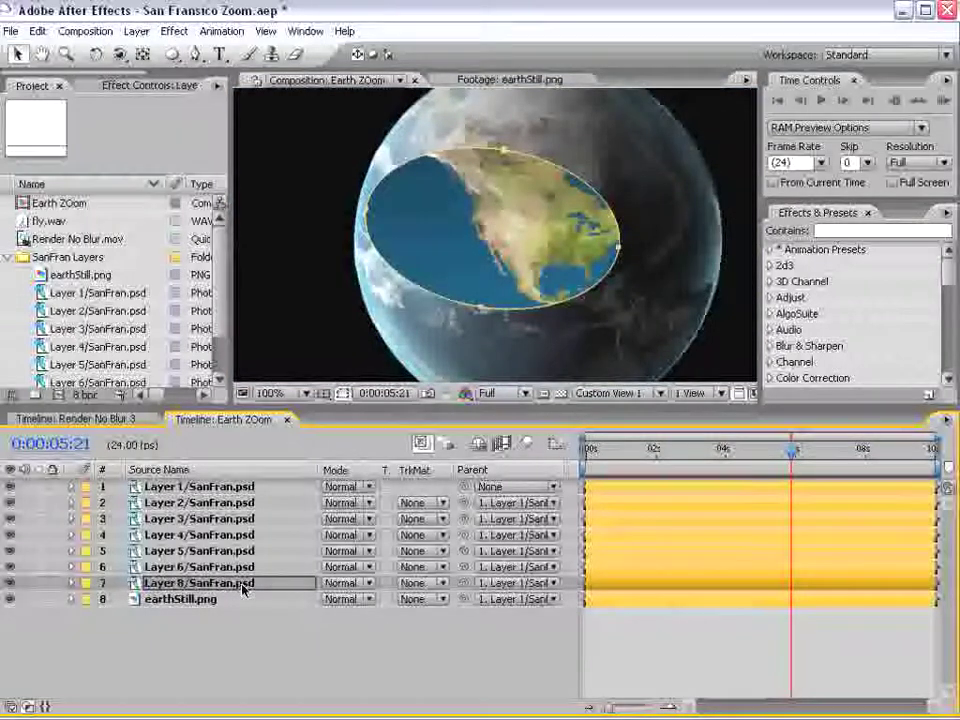
Set Layer 8's mask feather to 250 pixels and its mask expansion to -250 pixels.
key(m)
key(m)
click(365, 628)
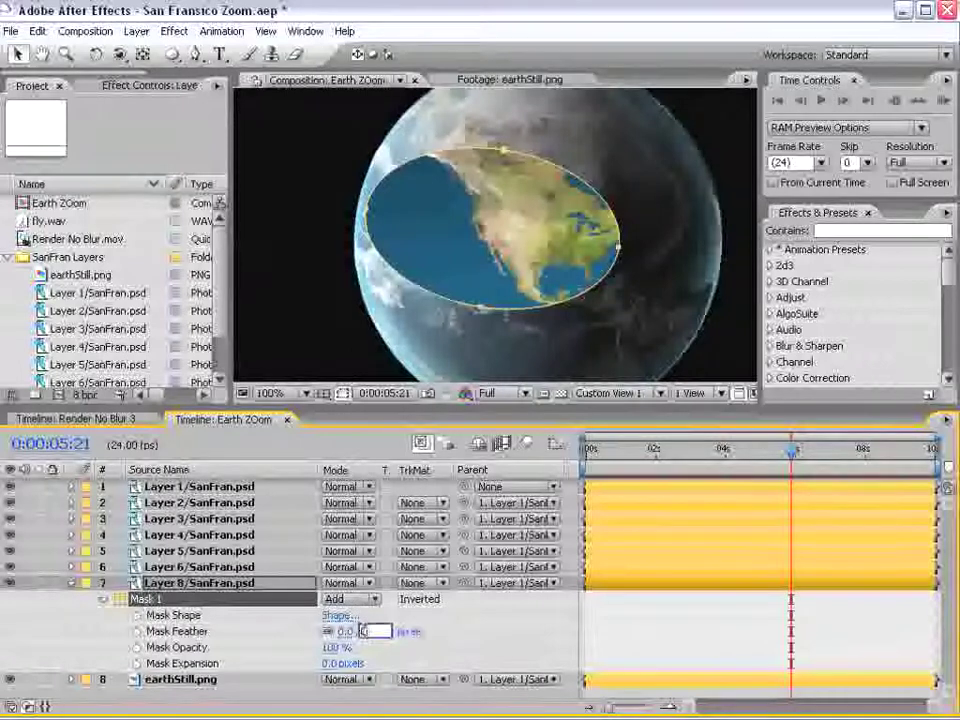
text(250)
key(Return)
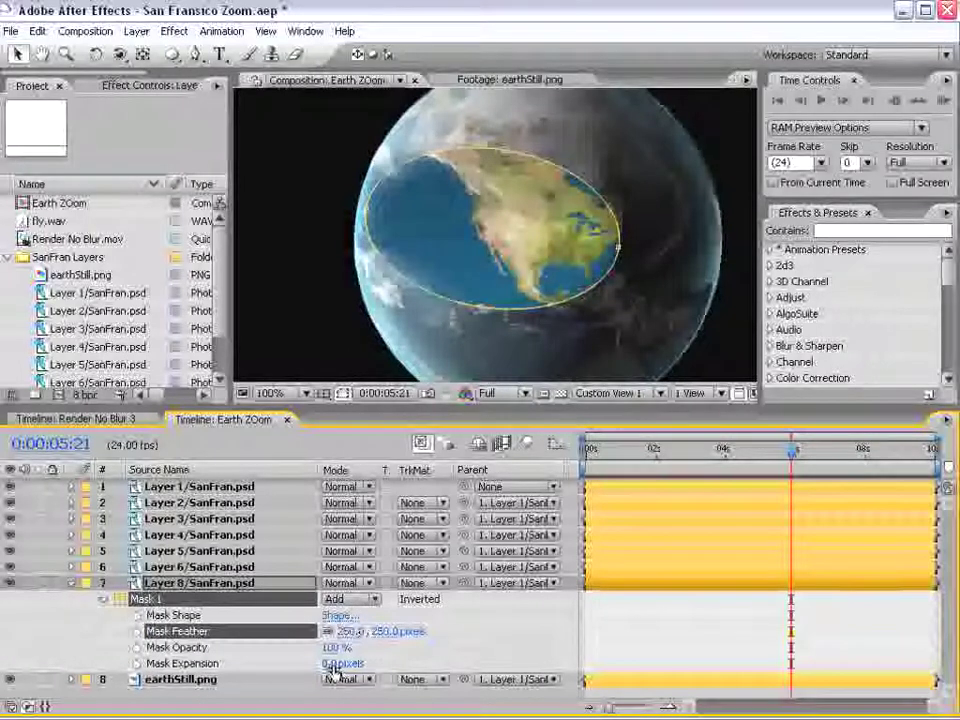
click(330, 663)
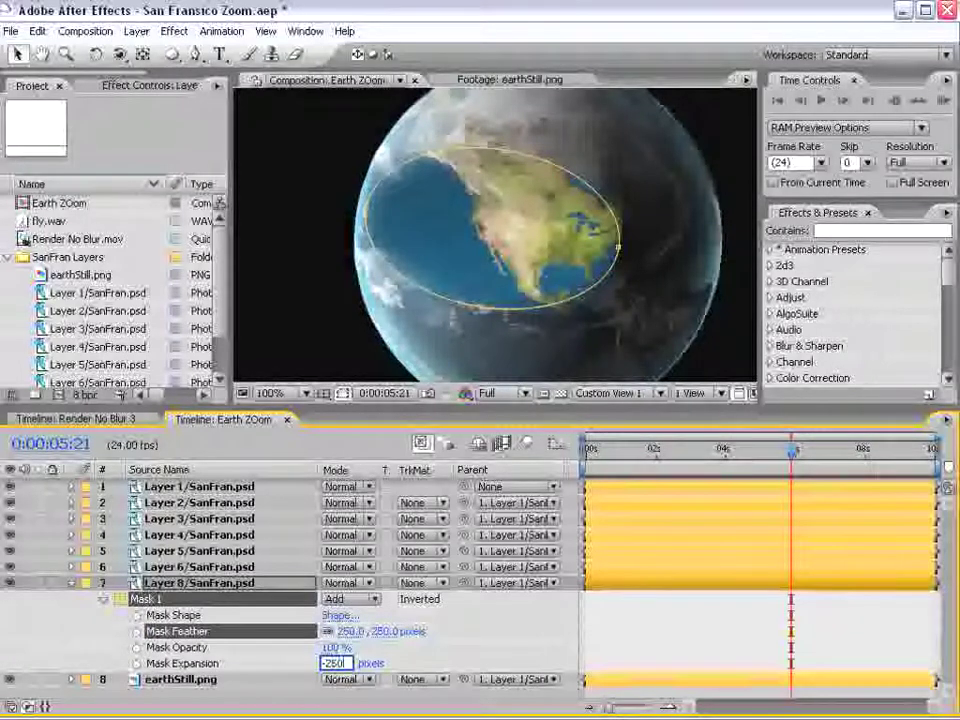
text(-250)
key(Return)
click(697, 598)
Reshape Layer 8's mask by pulling its western, southern and eastern points inward around the western part of North America.
key(grave)
scroll(516, 232, up, 1)
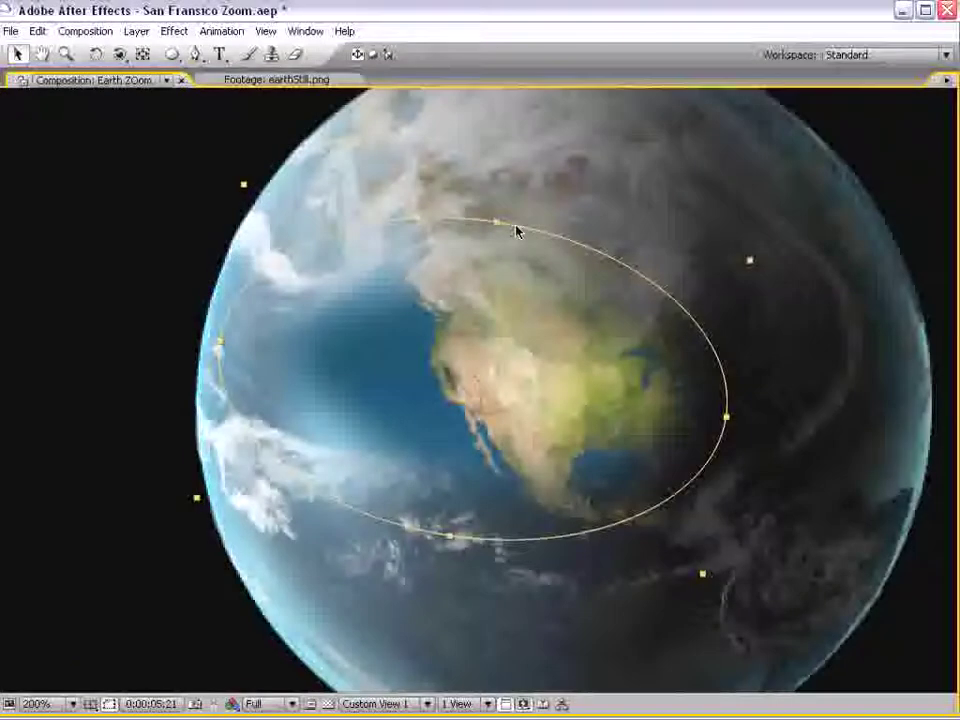
drag(221, 346, 344, 347)
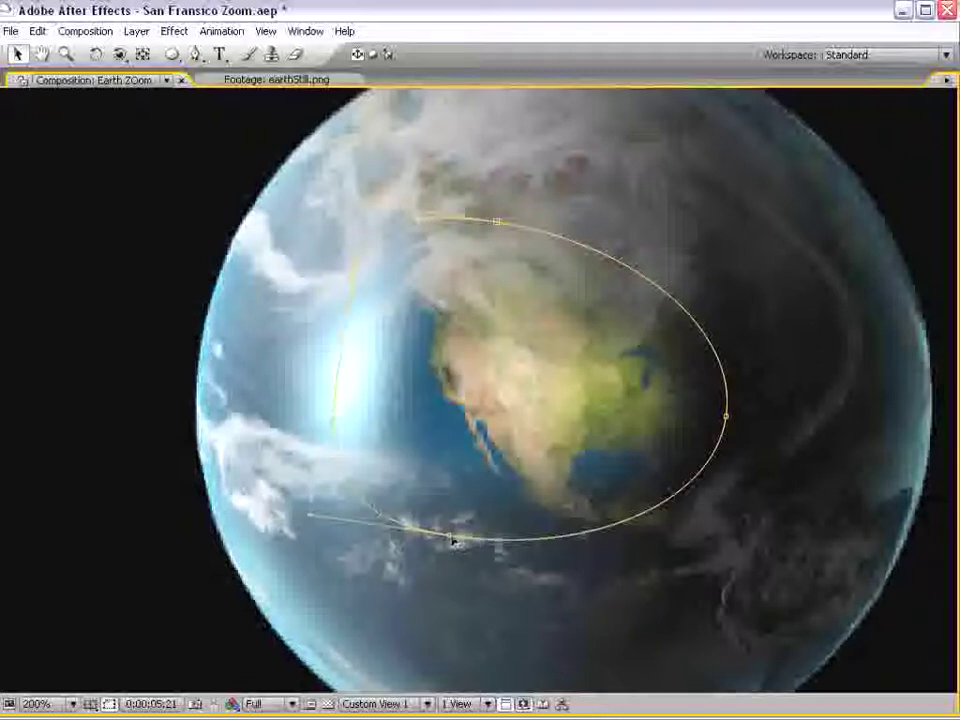
drag(454, 538, 490, 528)
key(period)
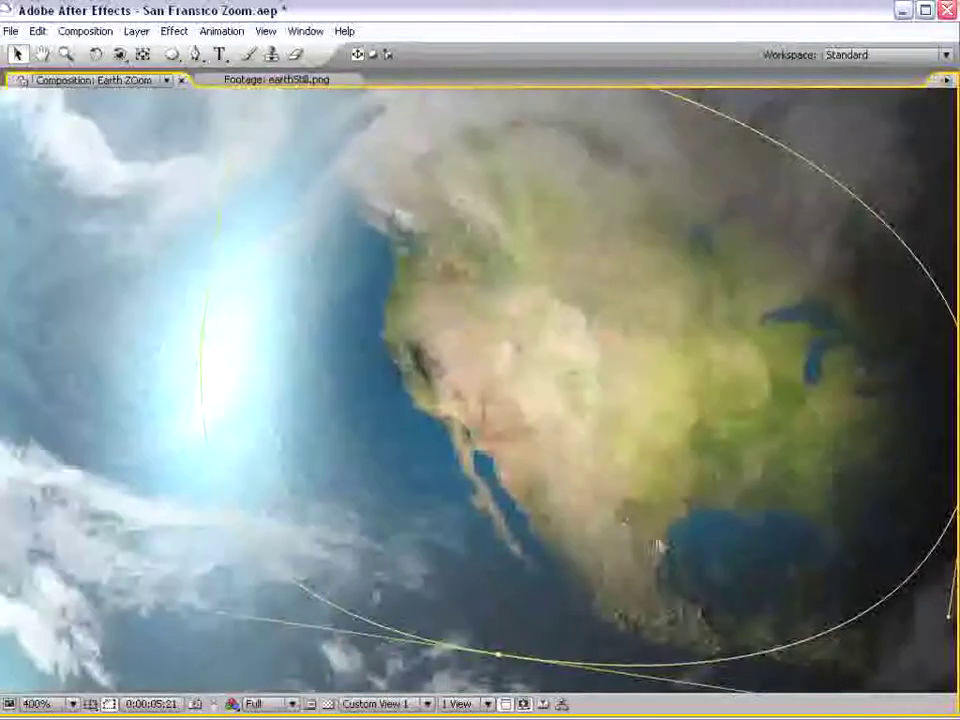
key(comma)
drag(726, 418, 576, 368)
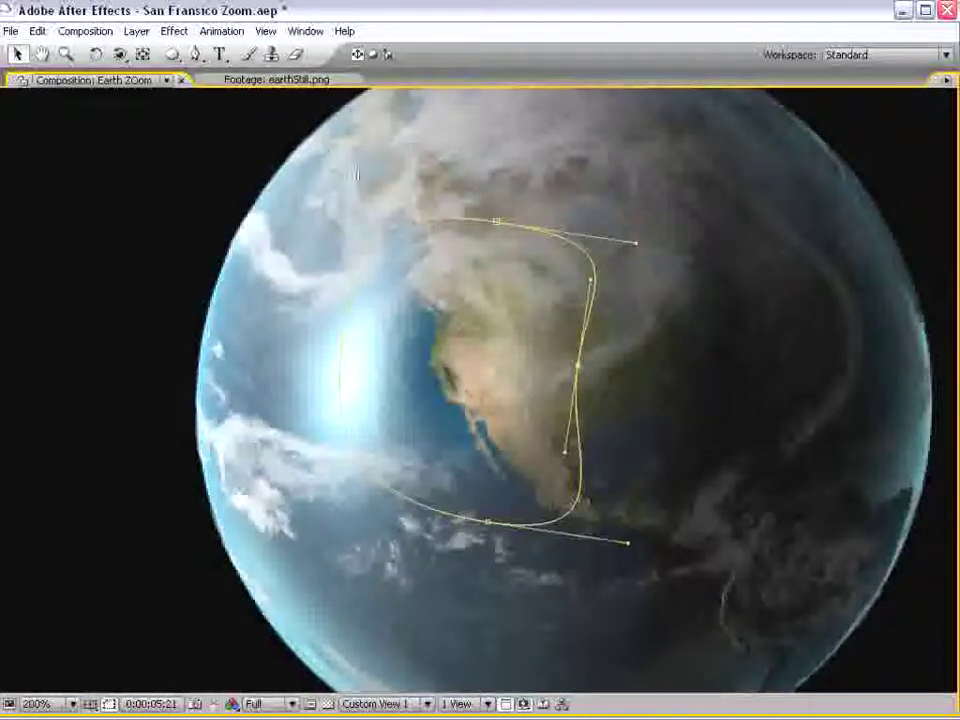
Apply Hue/Saturation to Layer 8 and lower its Master Saturation to -38.
click(175, 31)
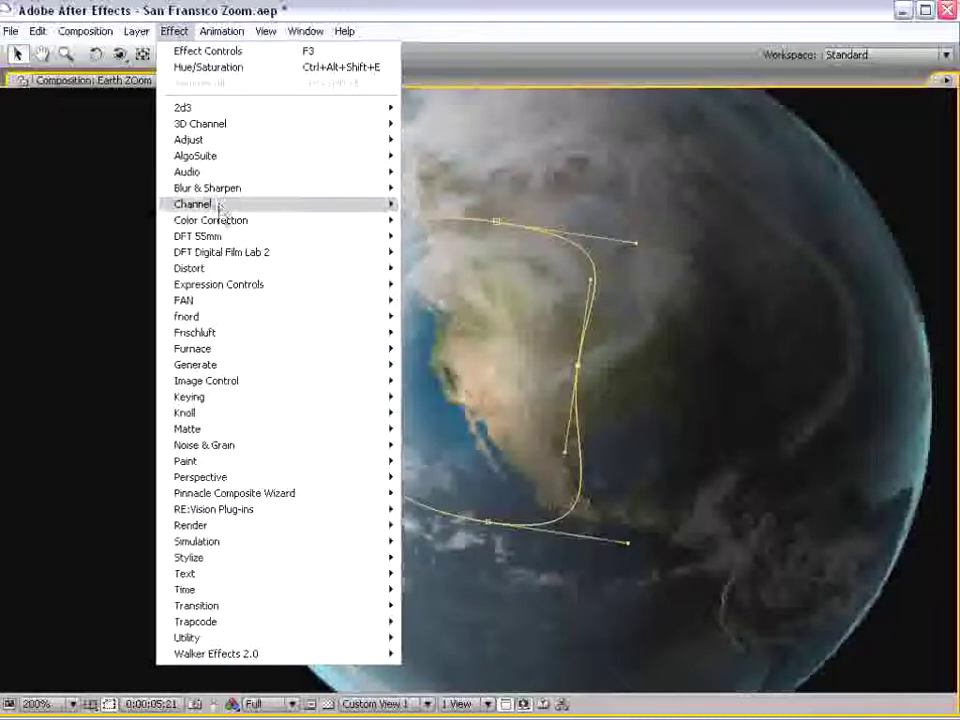
mouse_move(220, 219)
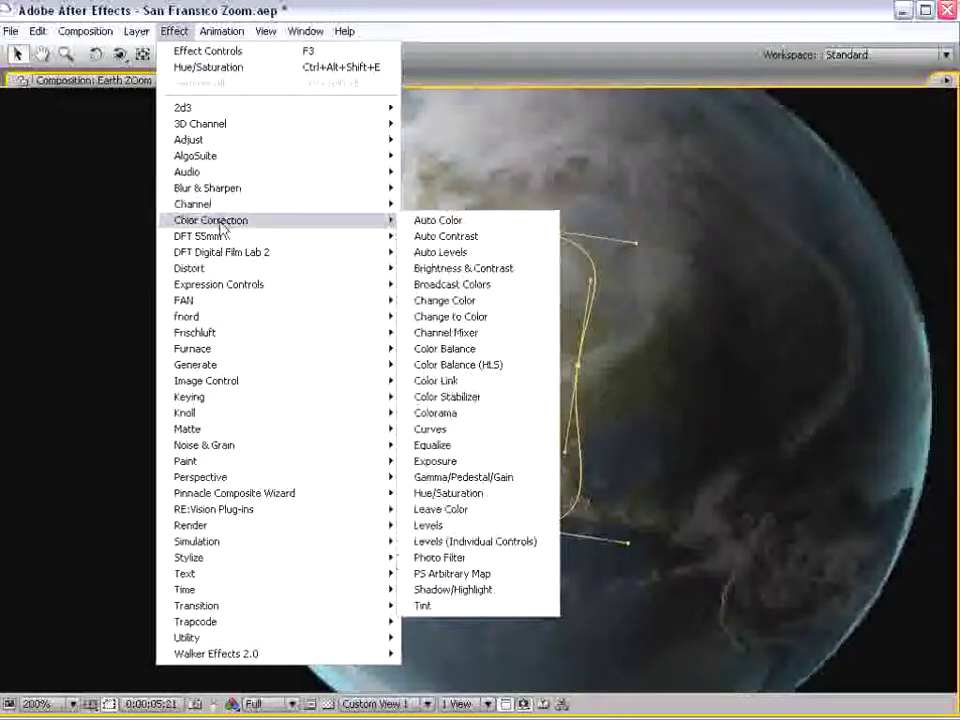
click(455, 494)
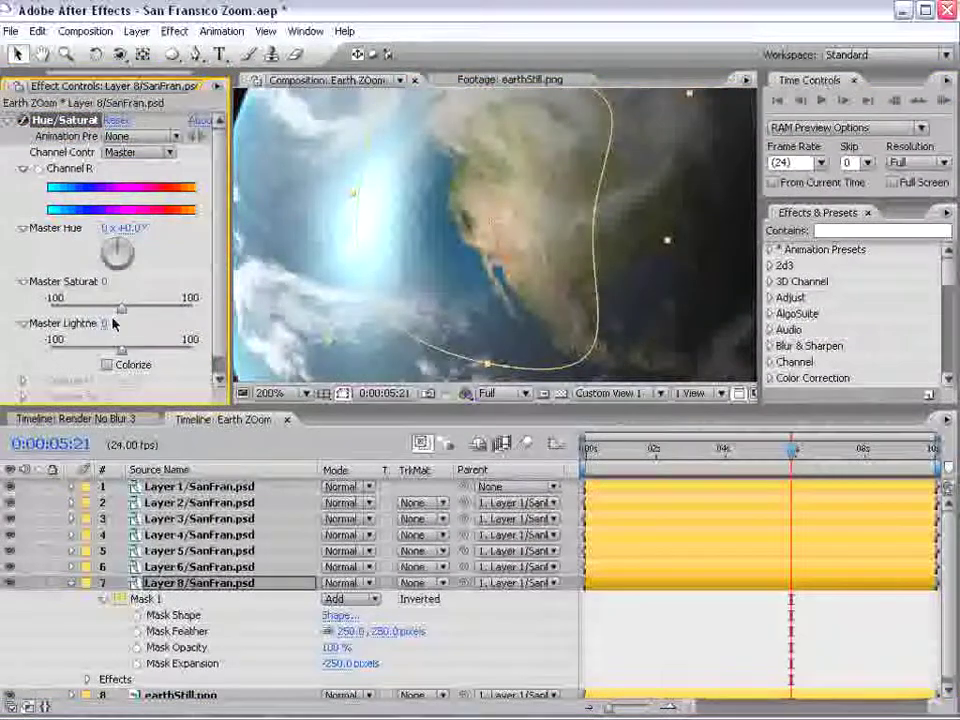
drag(120, 312, 97, 312)
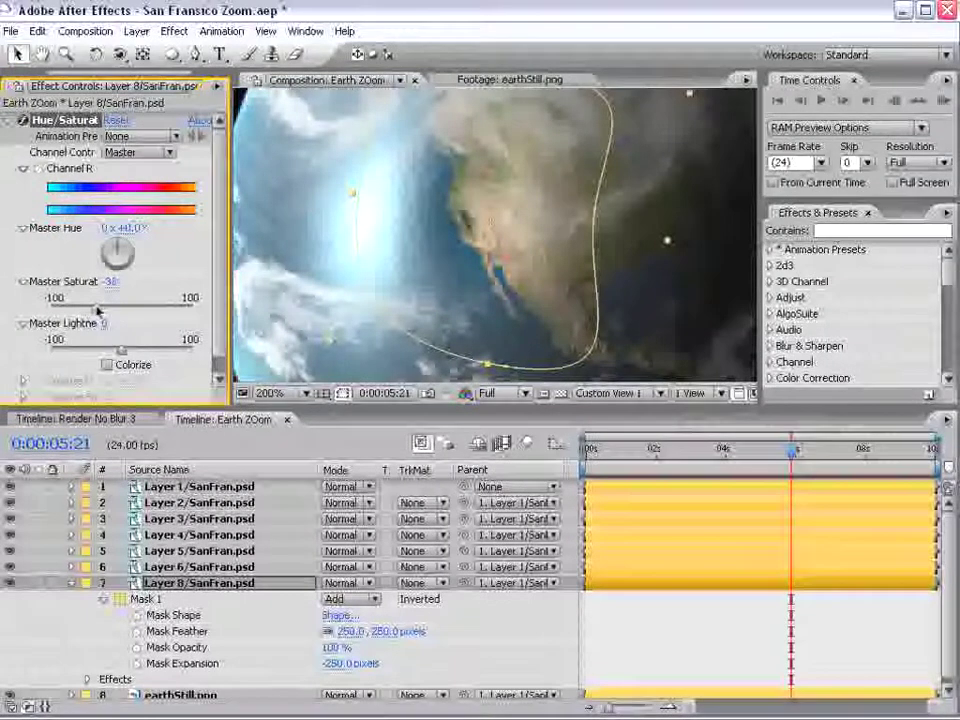
scroll(536, 315, down, 2)
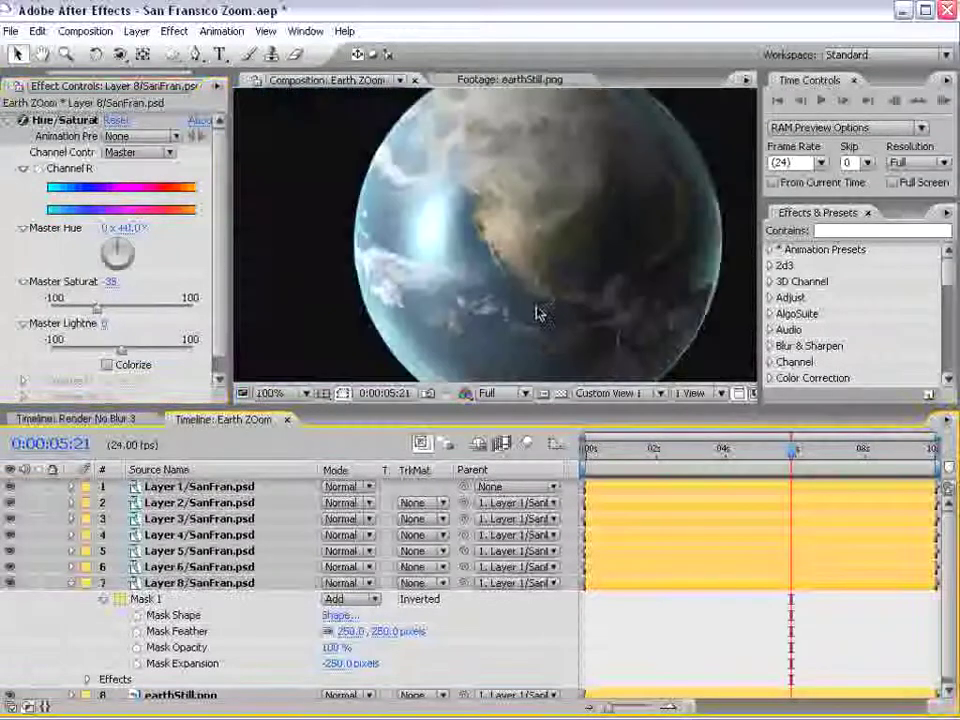
Review the blended globe in an enlarged composition view, collapse Layer 8, and scrub the zoom back to 0:00:00:00.
key(grave)
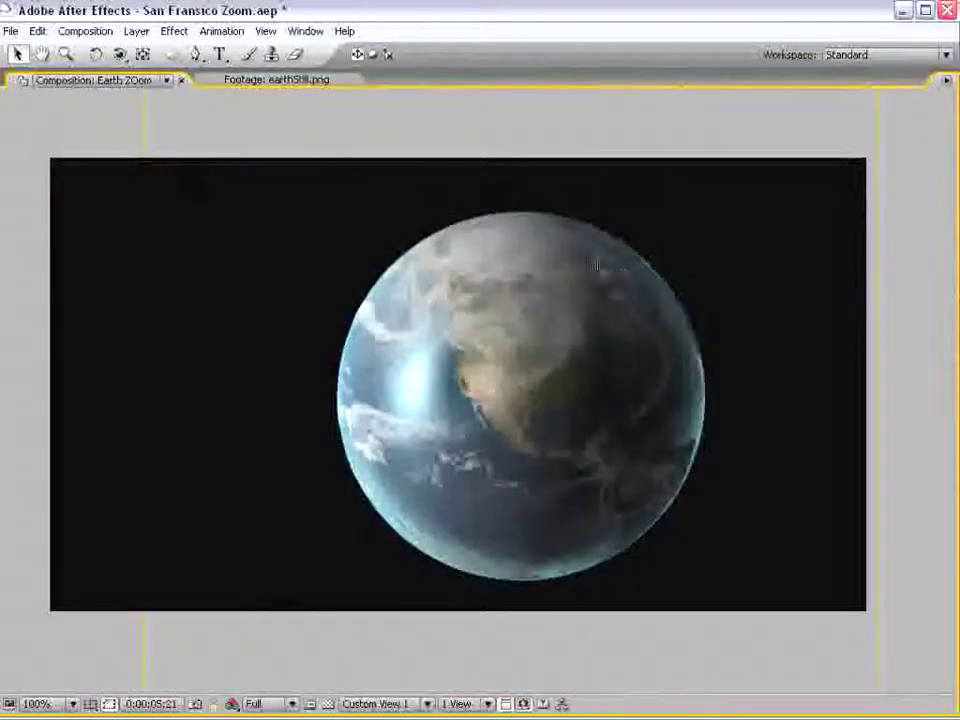
key(grave)
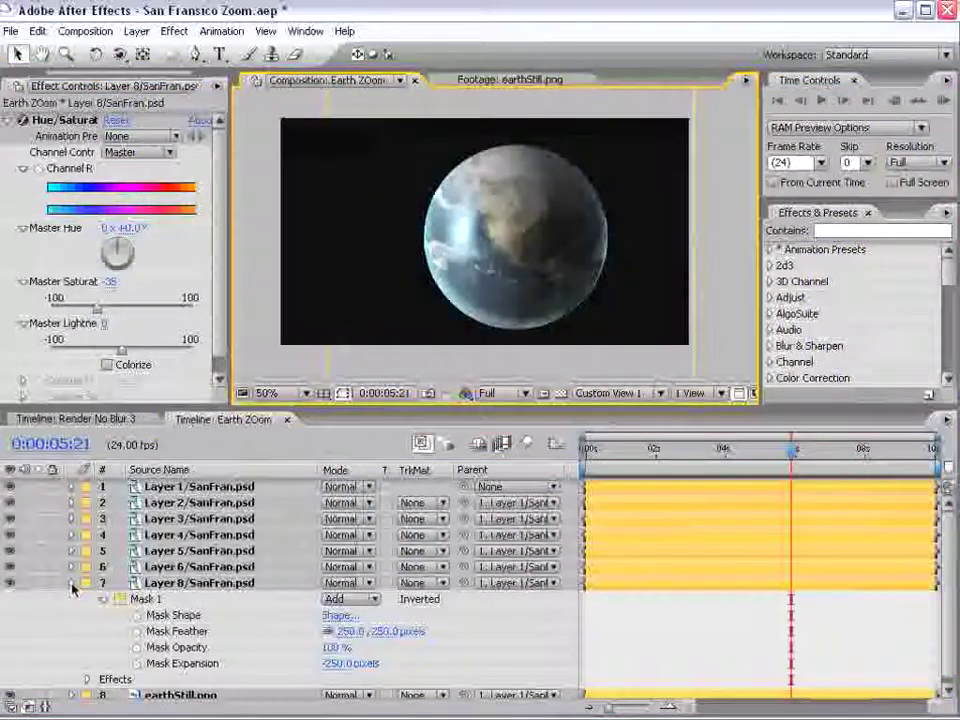
click(72, 583)
drag(797, 449, 782, 500)
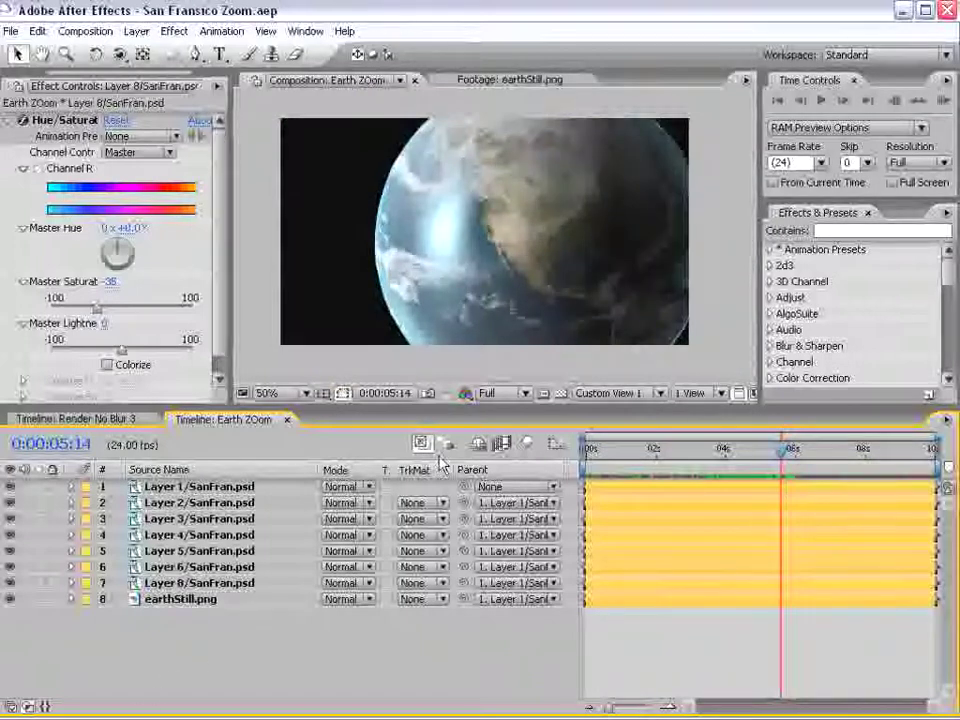
drag(662, 476, 589, 468)
Add a new null object to the Earth ZOom composition.
click(137, 32)
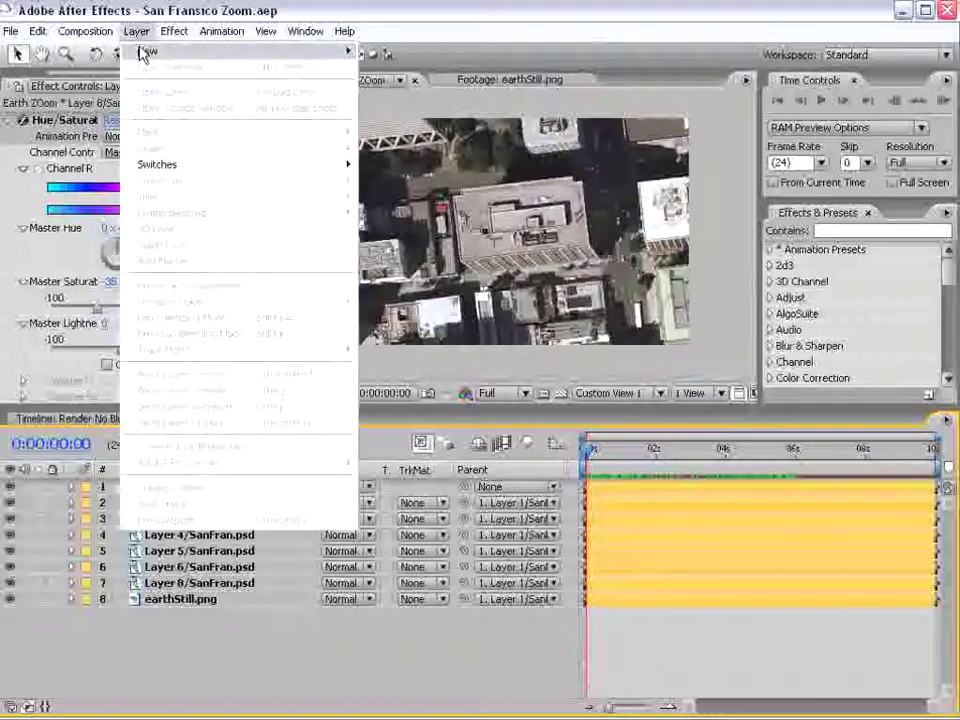
mouse_move(150, 51)
click(390, 112)
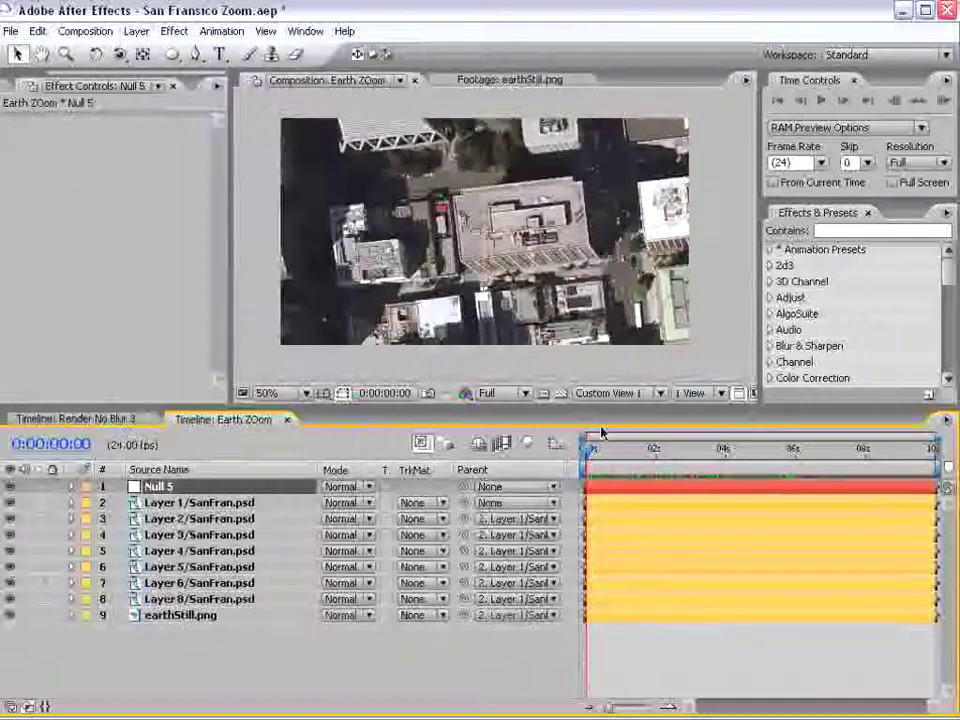
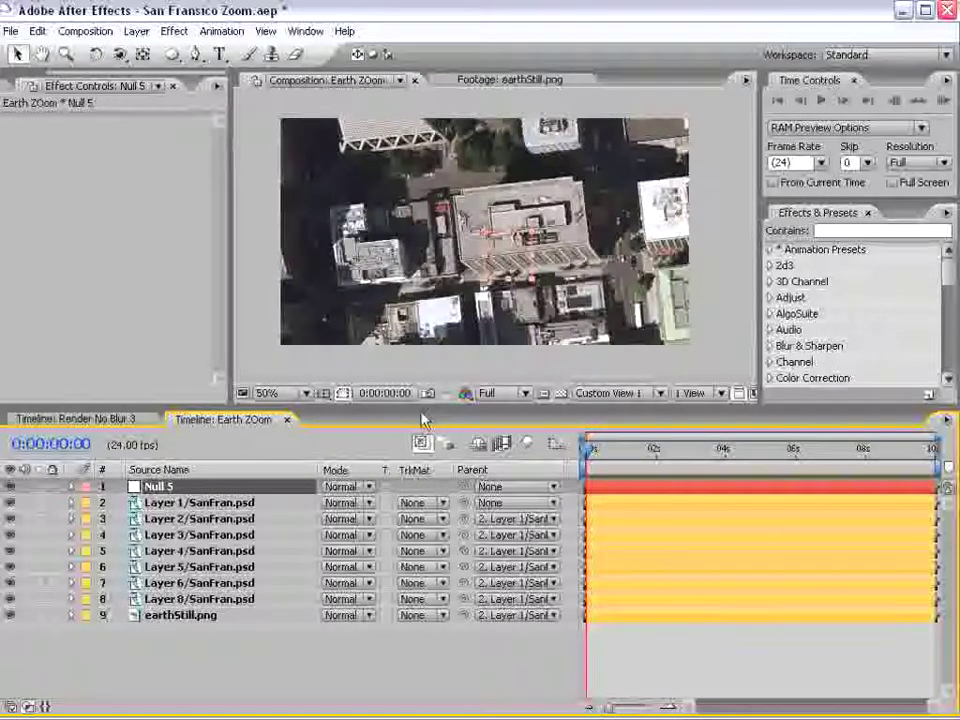
Show Layer 1's scale keyframes and parent Layer 1/SanFran.psd to the null object.
click(276, 505)
key(s)
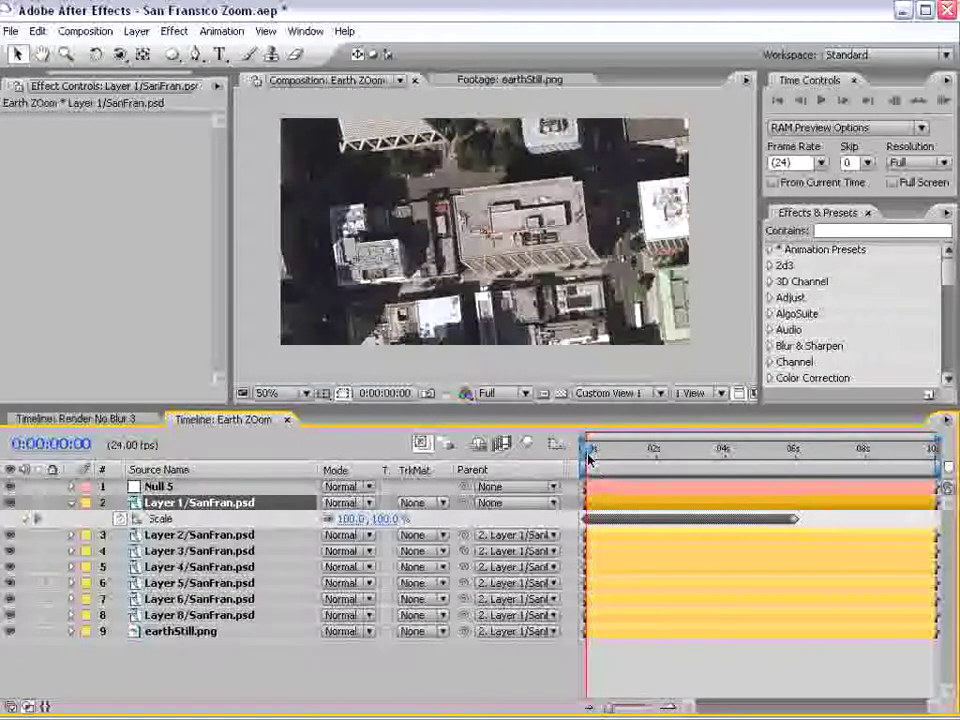
mouse_move(590, 457)
mouse_down()
mouse_move(621, 457)
mouse_move(589, 457)
mouse_up()
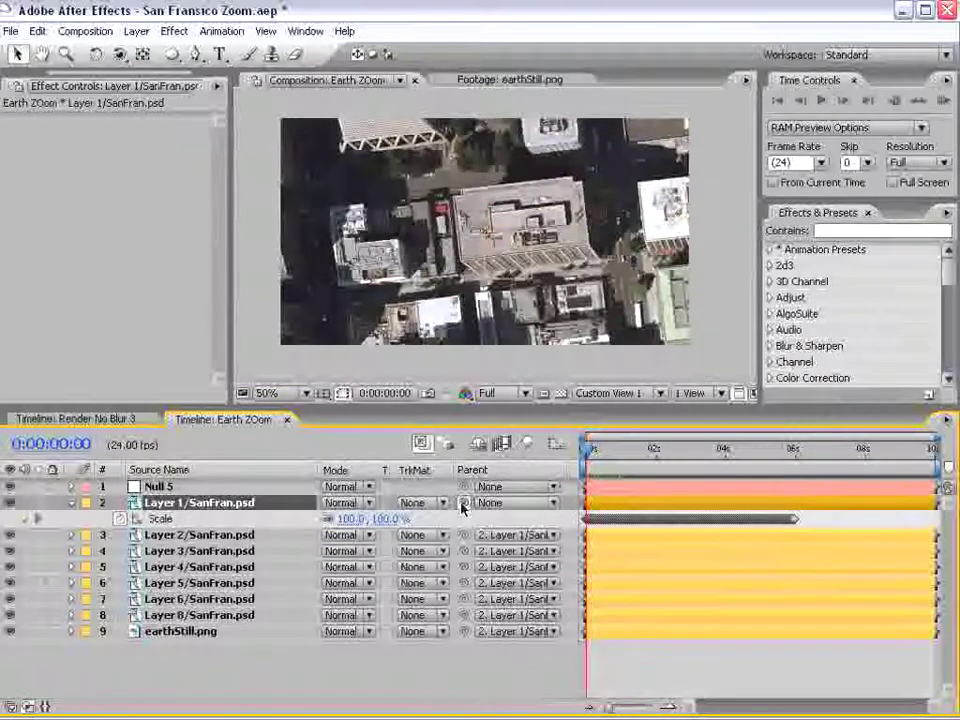
drag(463, 502, 151, 490)
Rename the null object "rotation" and reveal its Rotation property.
click(155, 488)
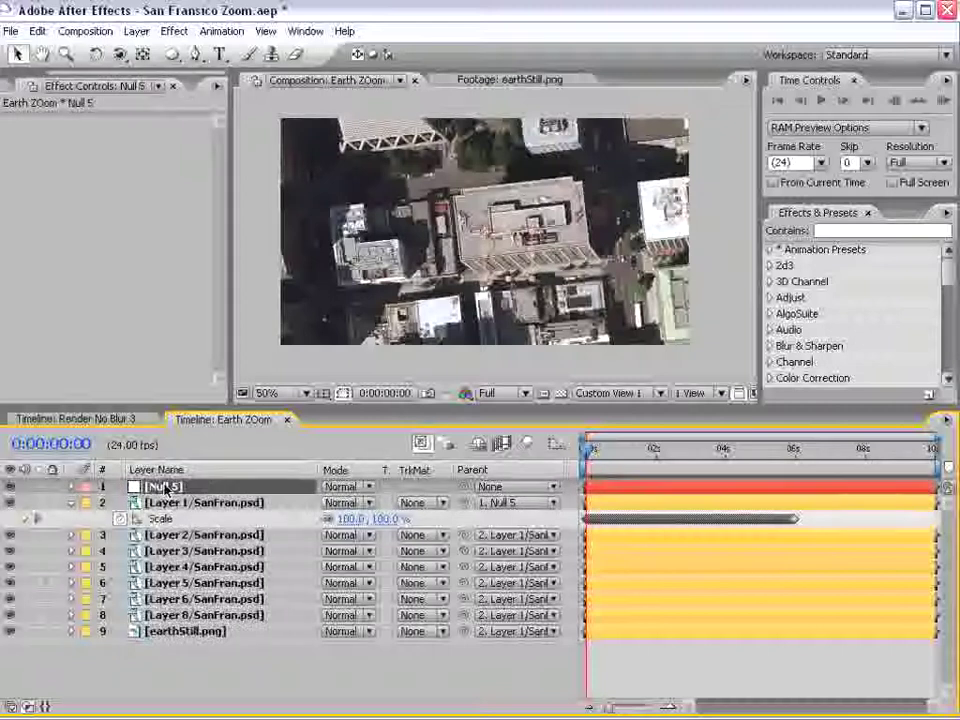
key(Return)
text(rotation)
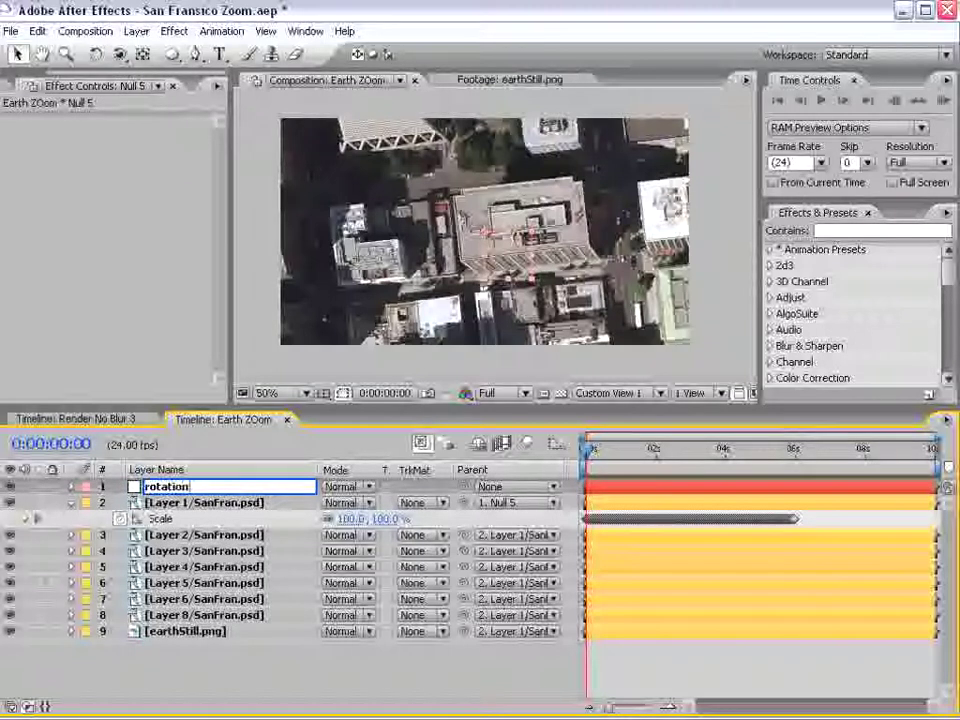
key(Return)
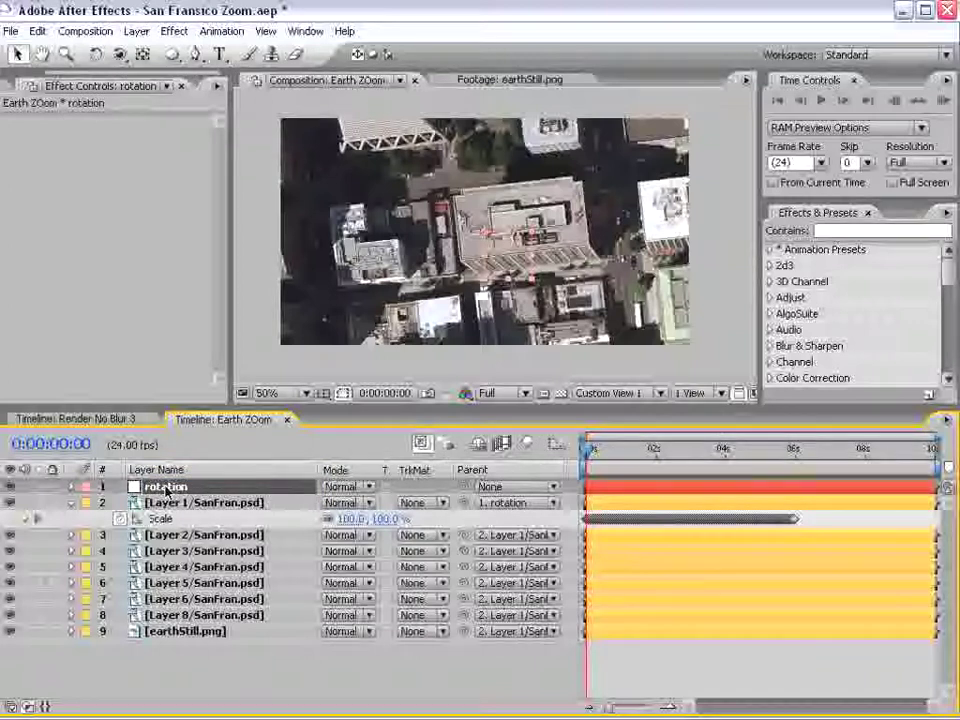
key(r)
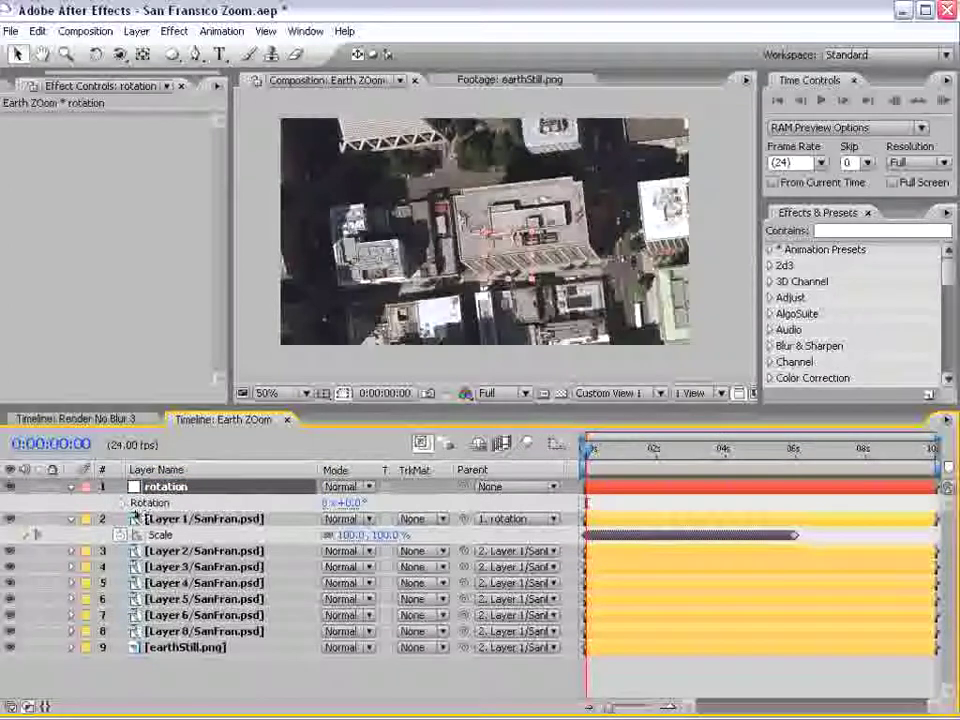
Keyframe the rotation null's Rotation at 0:00:00:00 and add a second 0° keyframe at 0:00:06:00.
click(120, 503)
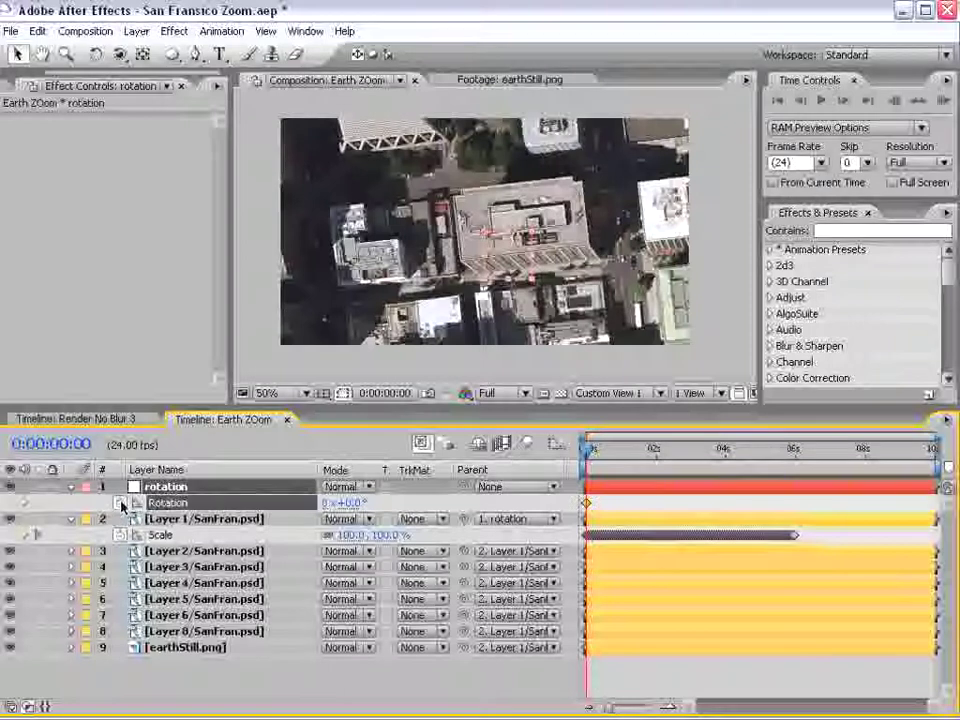
drag(590, 452, 795, 462)
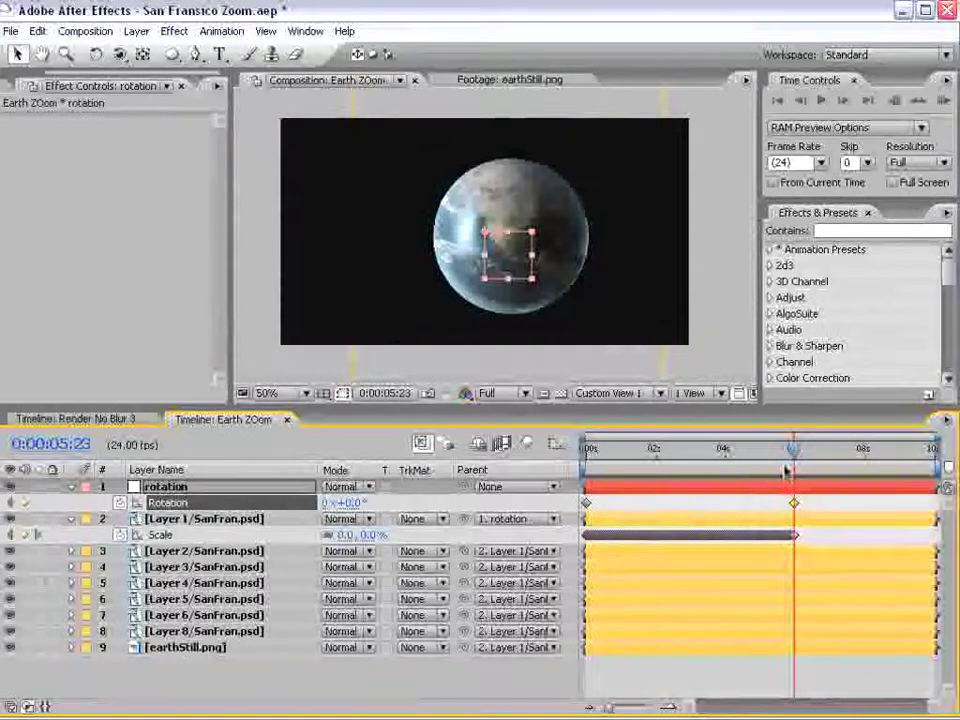
key(equal)
key(equal)
key(equal)
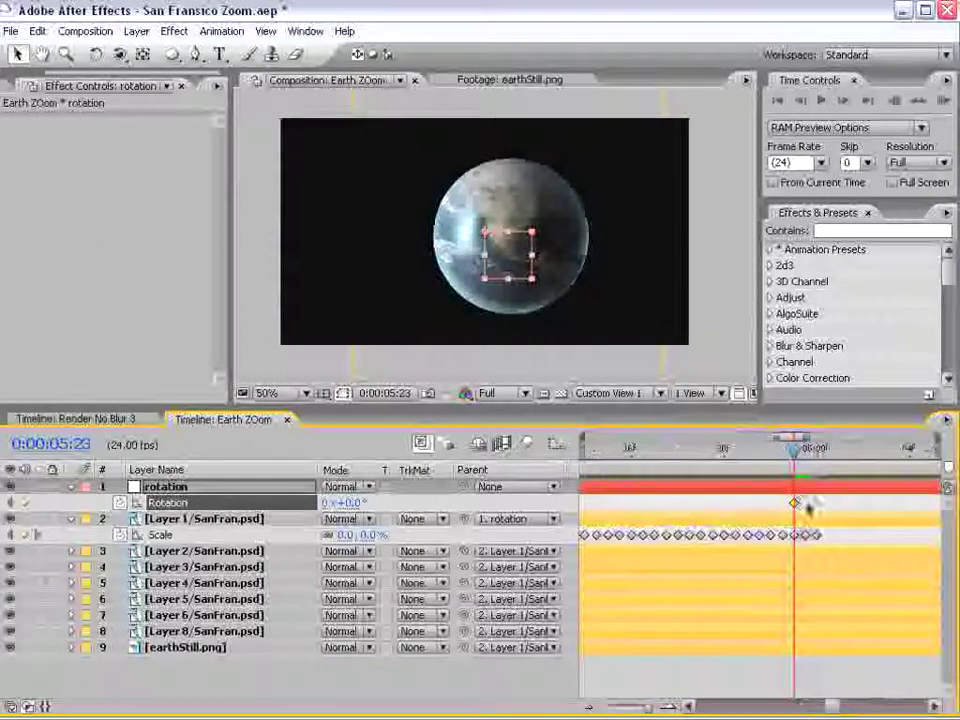
click(818, 455)
drag(795, 503, 810, 505)
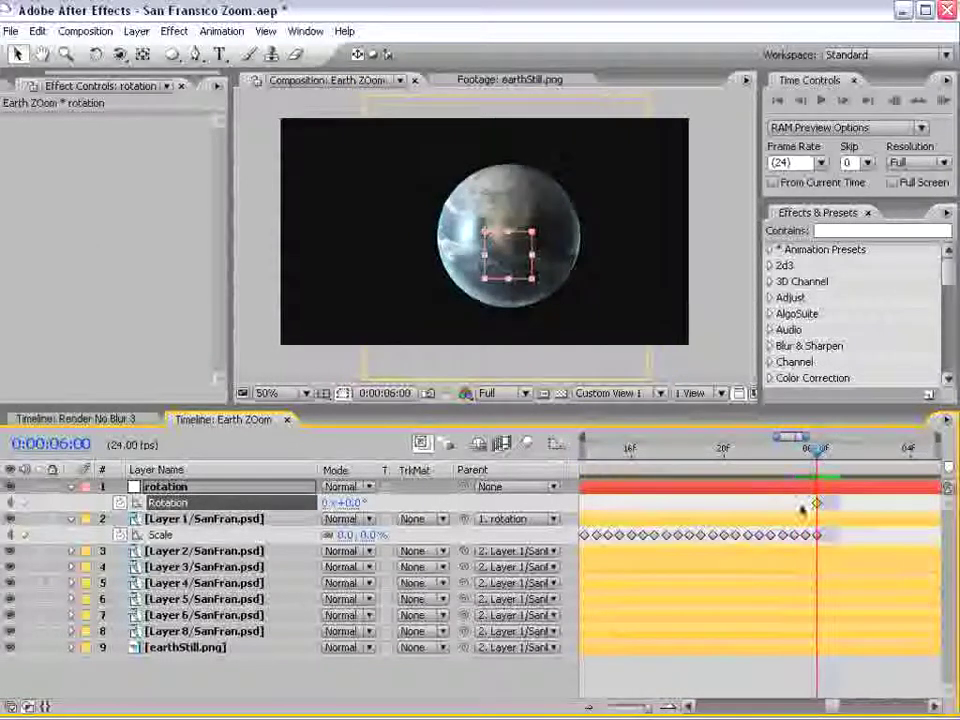
Set the rotation null's Rotation keyframe at 0:00:00:00 to 180°.
key(minus)
key(minus)
key(minus)
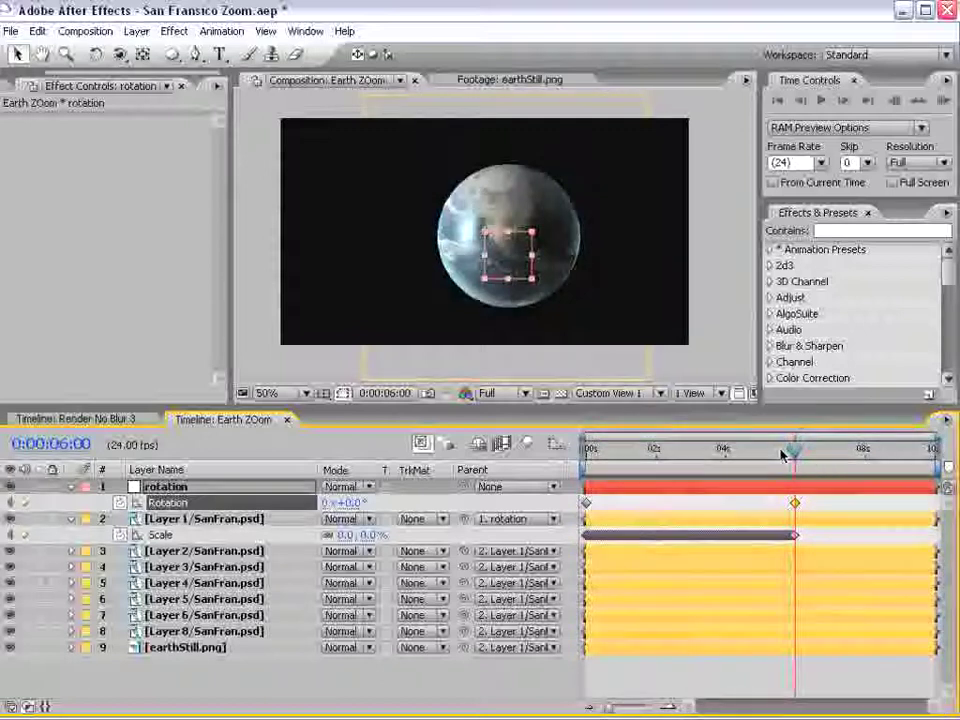
drag(794, 452, 568, 467)
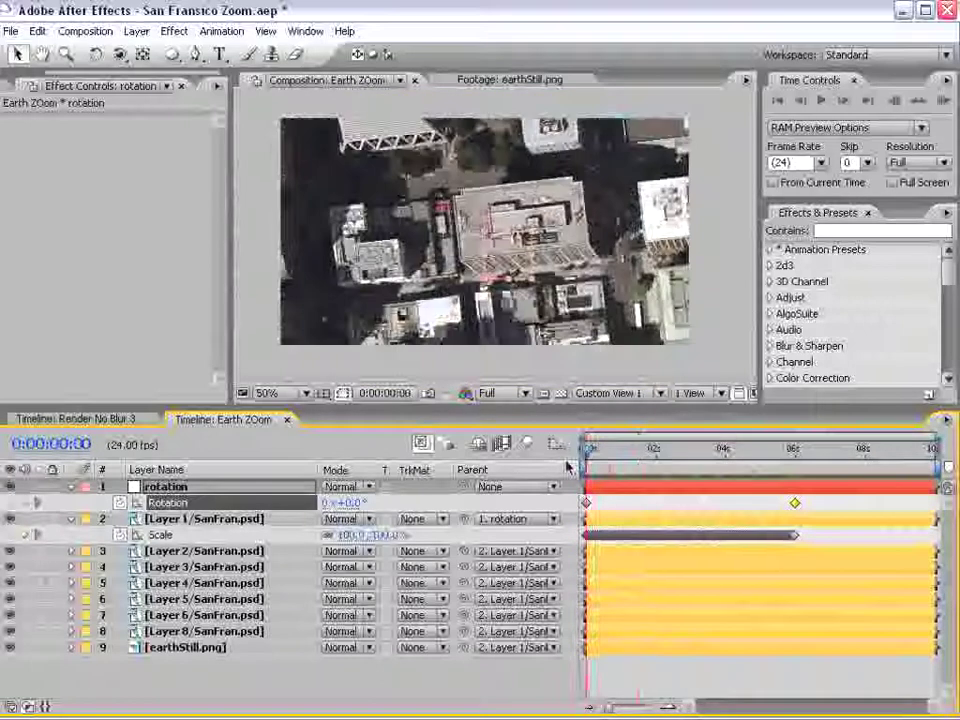
key(equal)
key(equal)
key(equal)
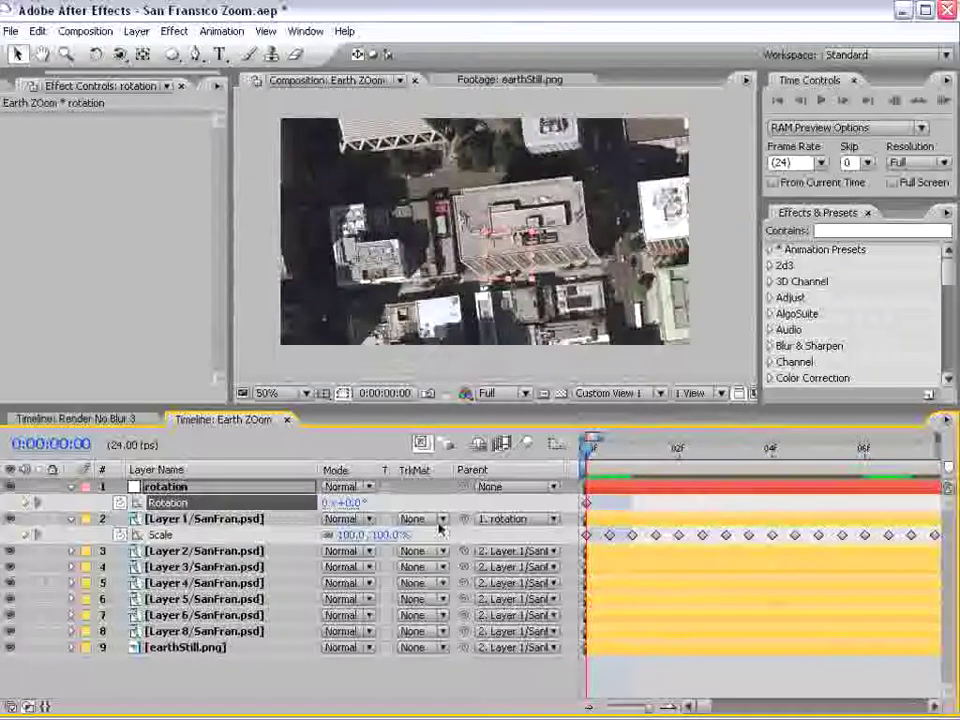
click(357, 503)
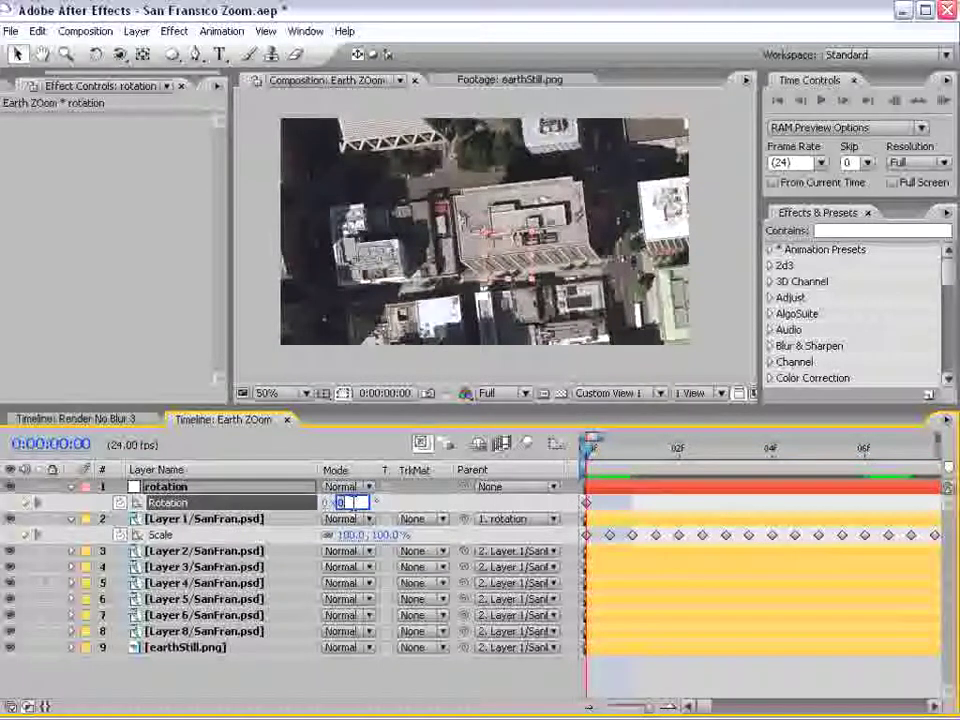
text(180)
key(Return)
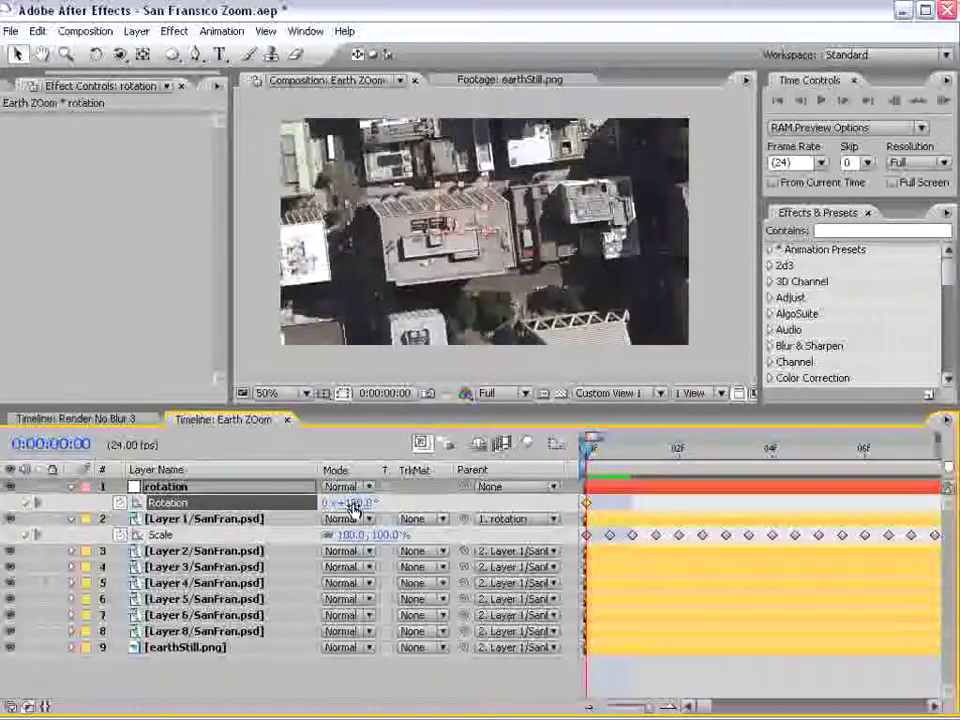
Preview the rotating zoom up to about 0:00:03:14 and return to 0:00:00:00.
key(minus)
key(minus)
key(minus)
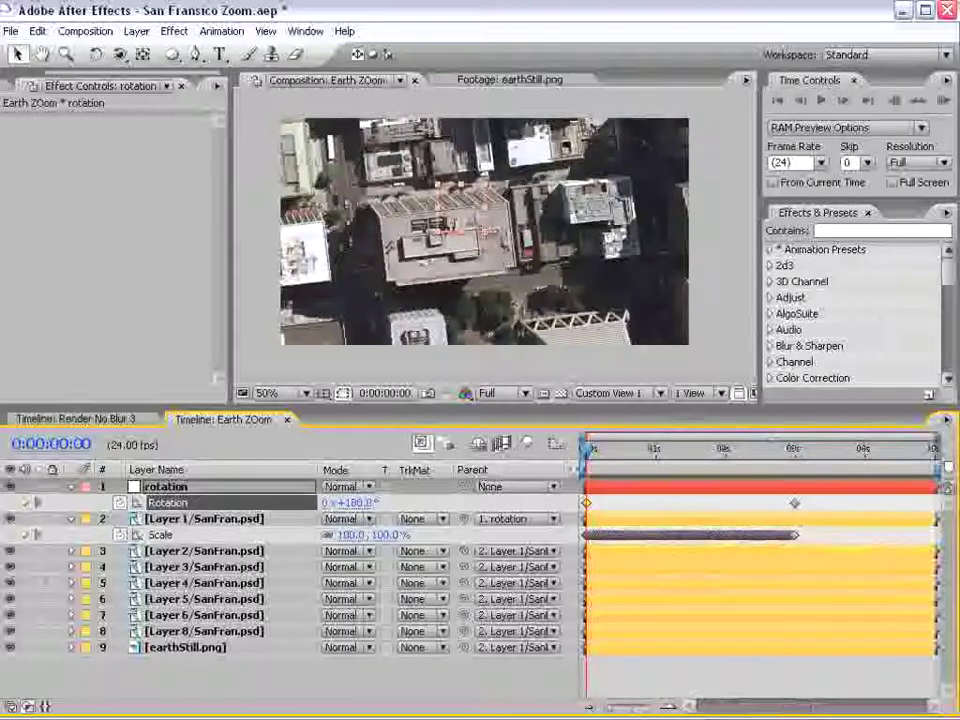
drag(590, 455, 711, 452)
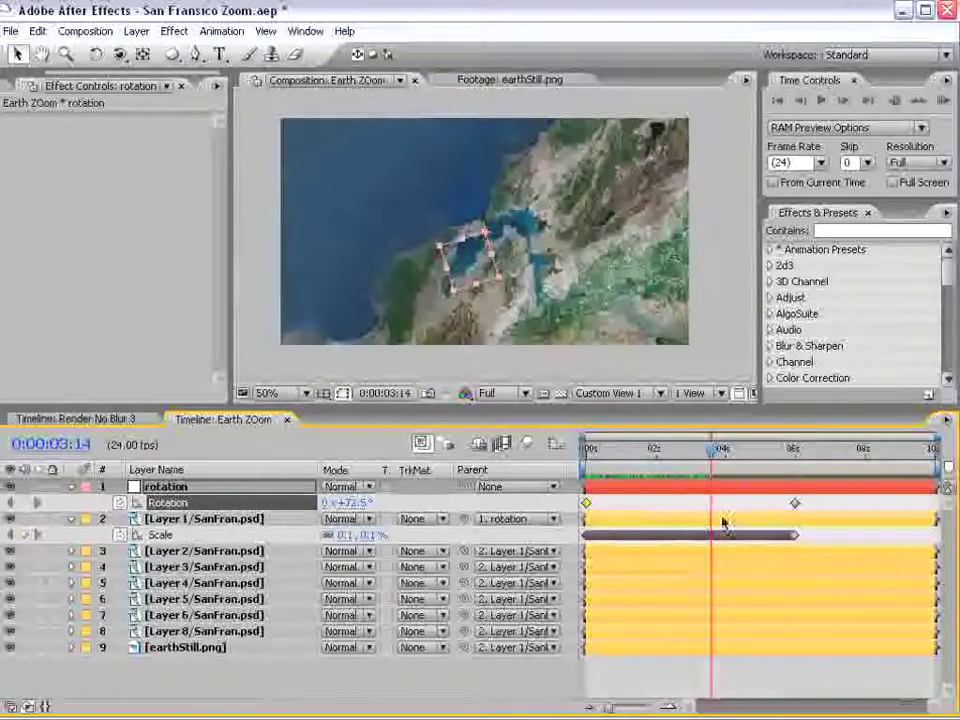
click(709, 457)
drag(686, 458, 586, 462)
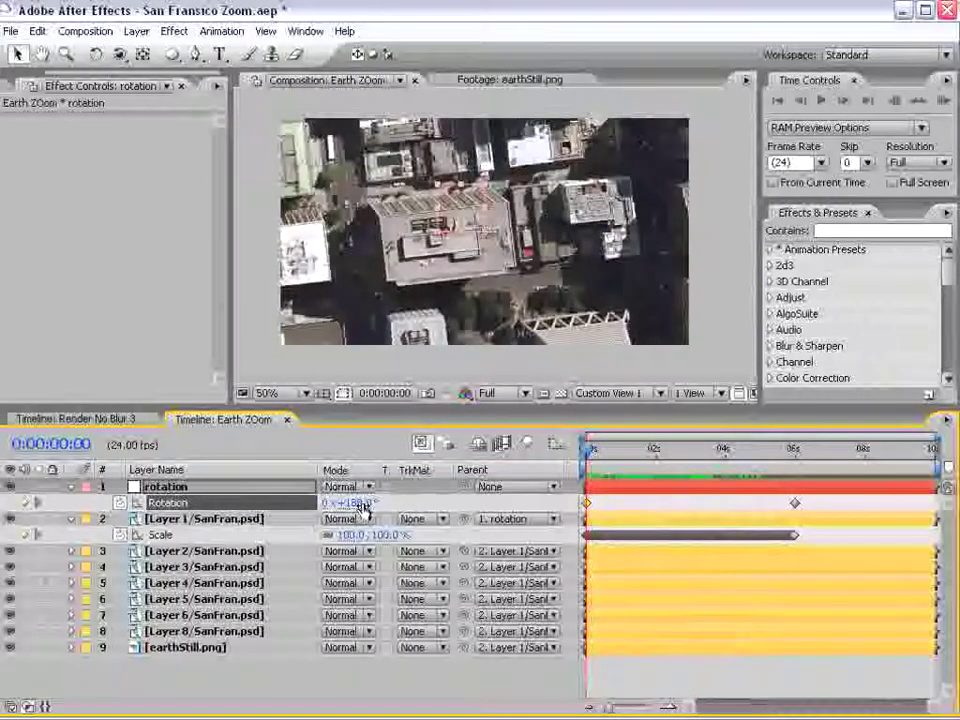
Fine-tune the starting Rotation keyframe slightly past 180° so the central building sits straight in the frame.
scroll(456, 207, up, 1)
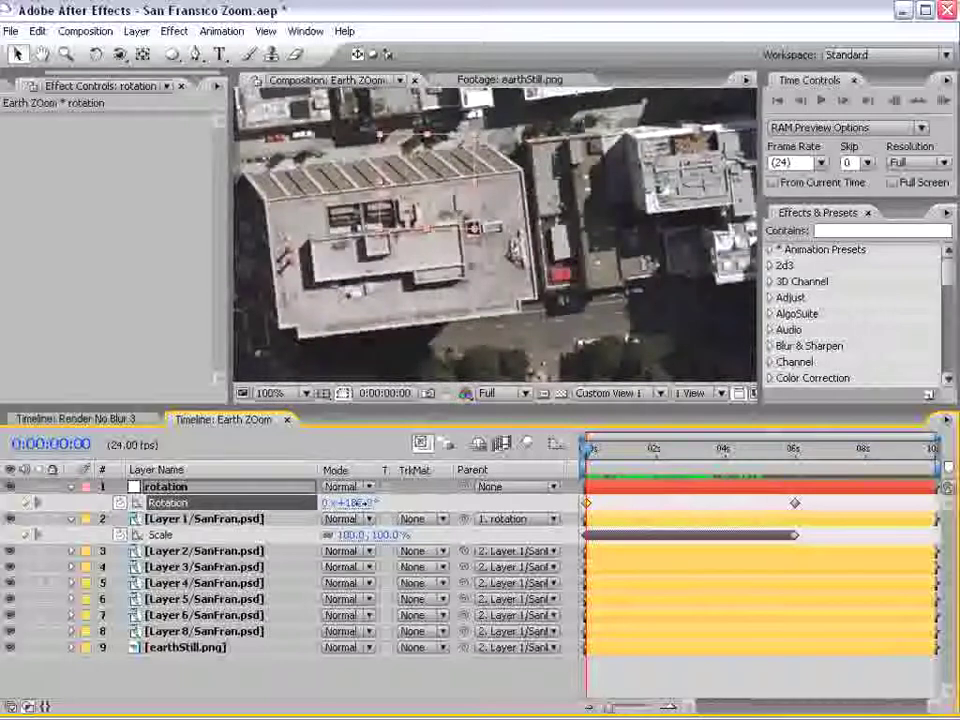
drag(345, 502, 356, 502)
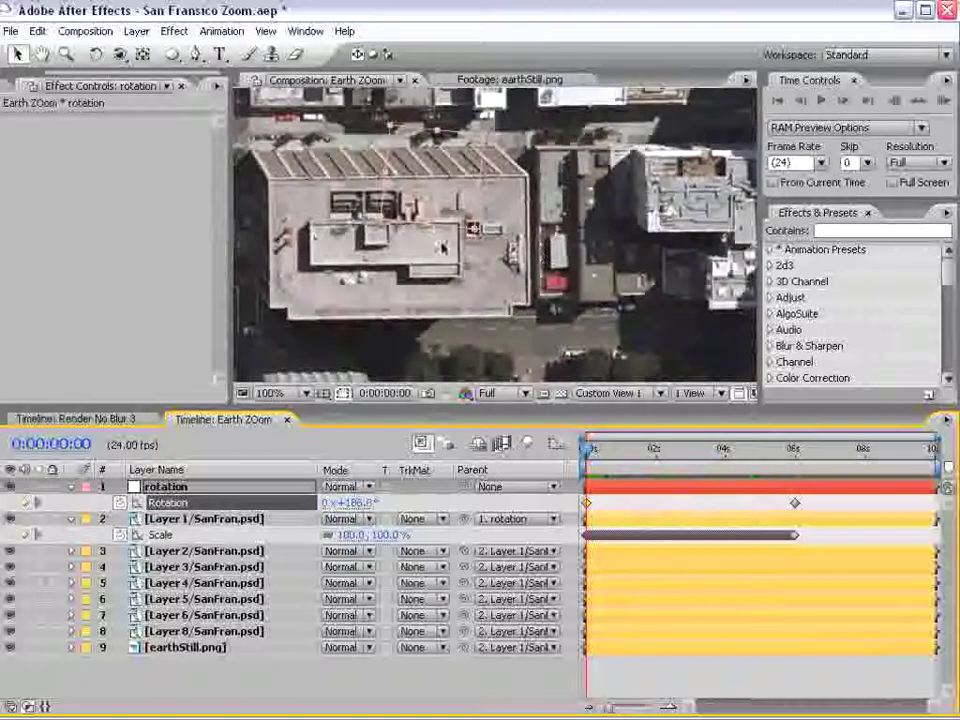
scroll(484, 228, down, 1)
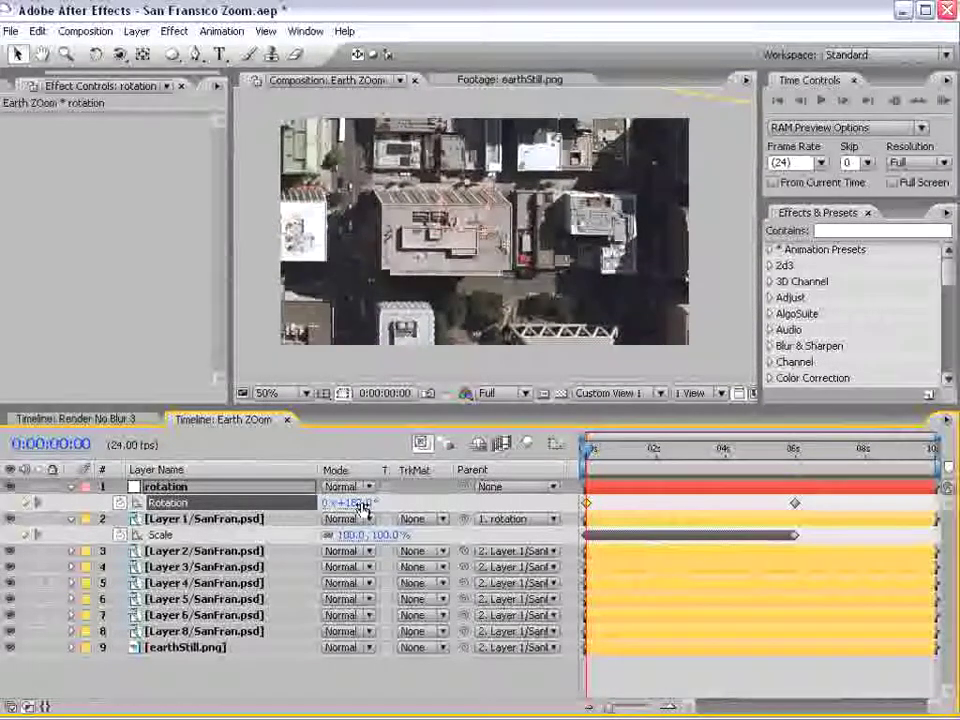
click(357, 504)
text(180)
key(Return)
Delay the first Rotation keyframe to about 0:00:00:07 and check the start of the zoom.
drag(589, 455, 612, 458)
key(equal)
key(minus)
drag(587, 508, 594, 508)
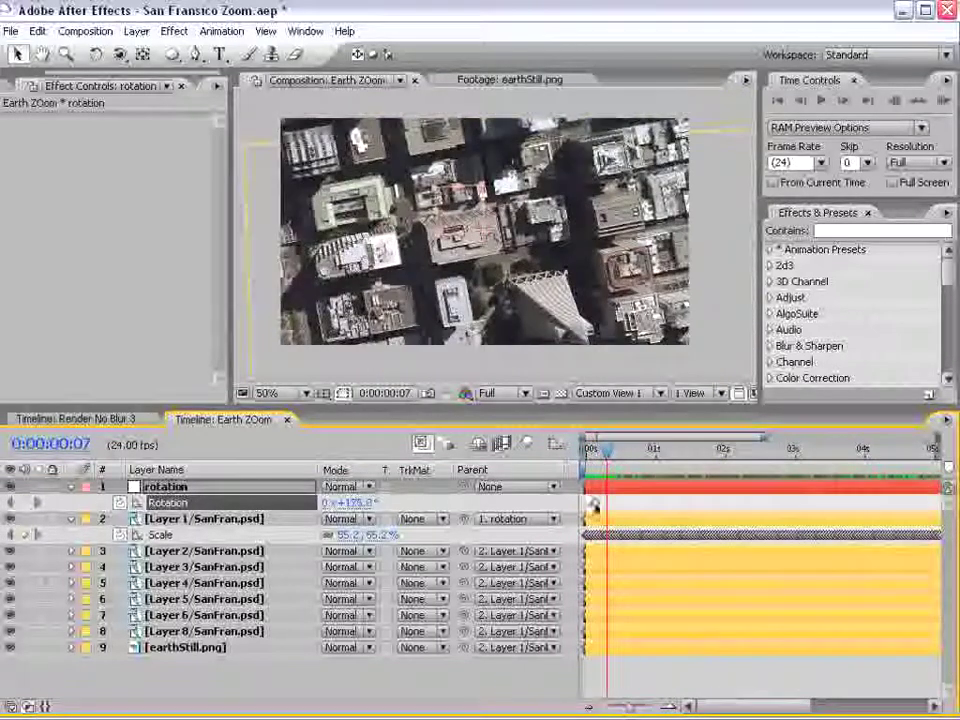
drag(590, 455, 638, 458)
key(minus)
Apply Easy Ease to both Rotation keyframes and preview the zoom up to 0:00:05:23.
click(795, 504)
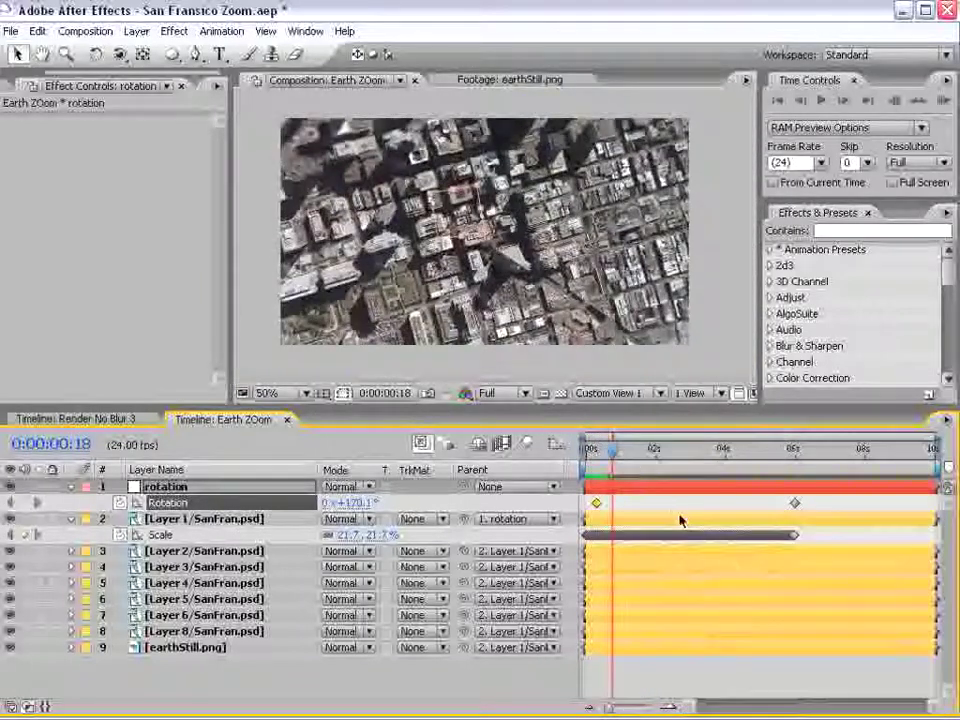
shift+click(595, 504)
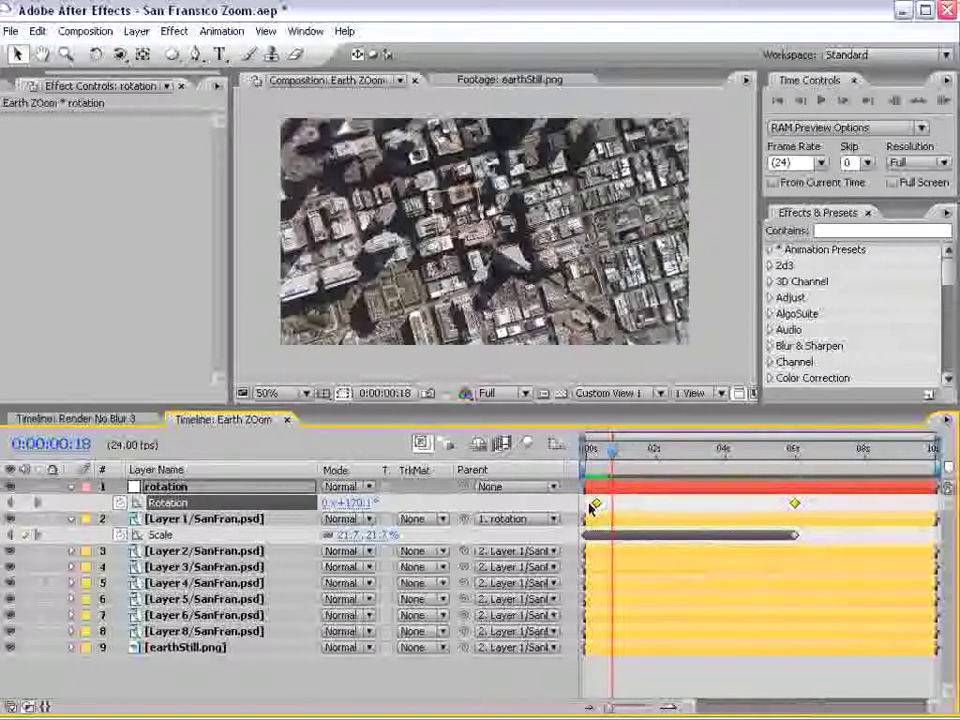
key(F9)
click(626, 507)
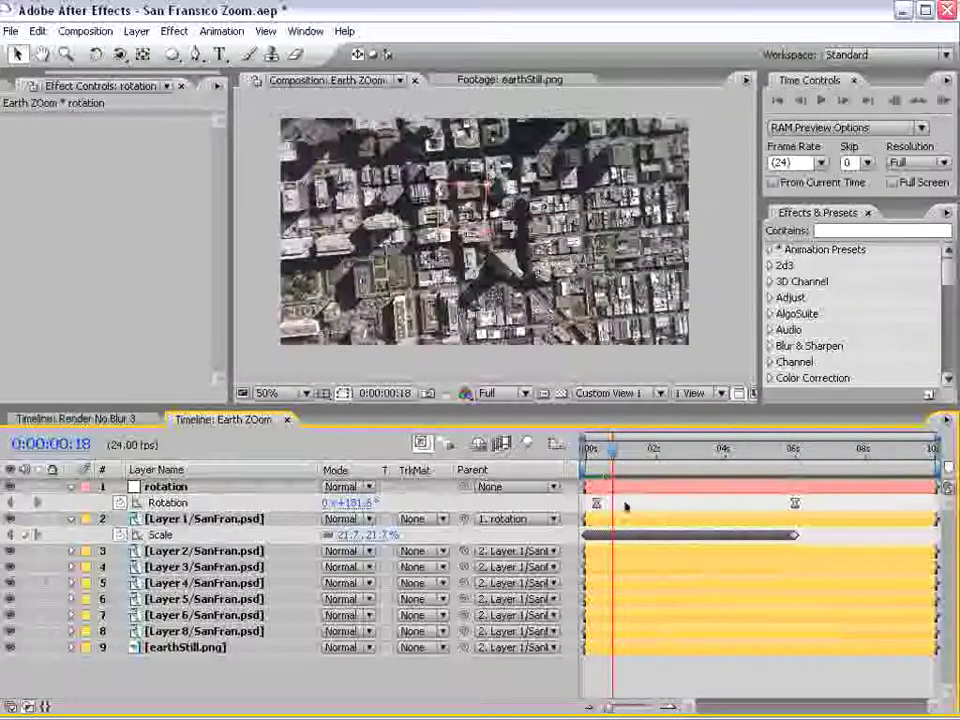
drag(590, 456, 793, 455)
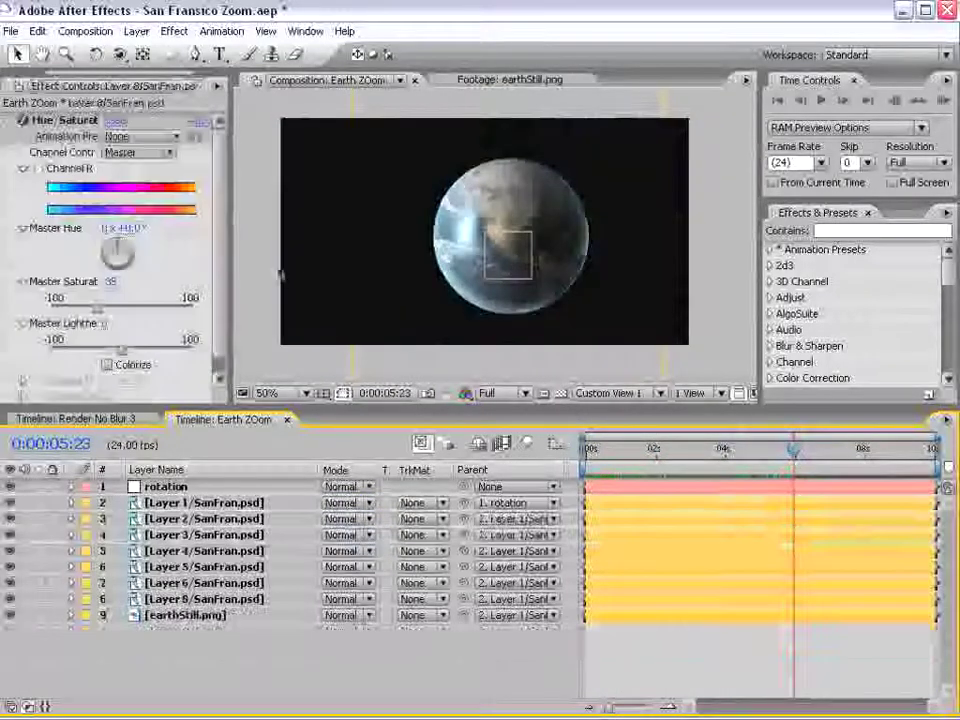
Add a new 864 x 480 pixel solid named "stars" to the Earth ZOom composition.
click(136, 31)
mouse_move(150, 50)
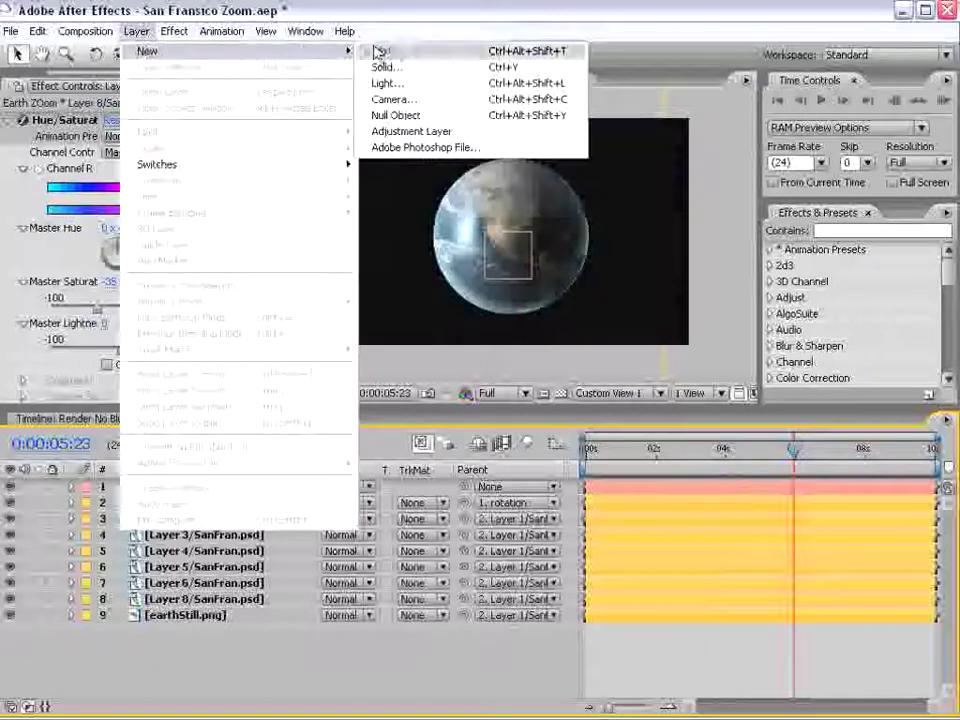
click(395, 68)
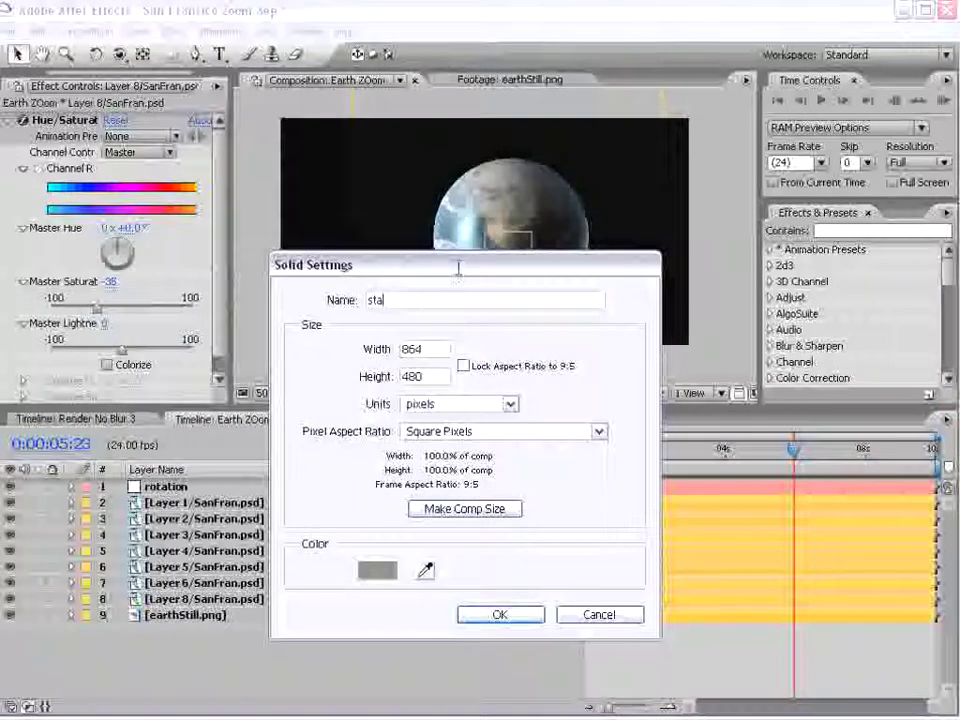
click(497, 615)
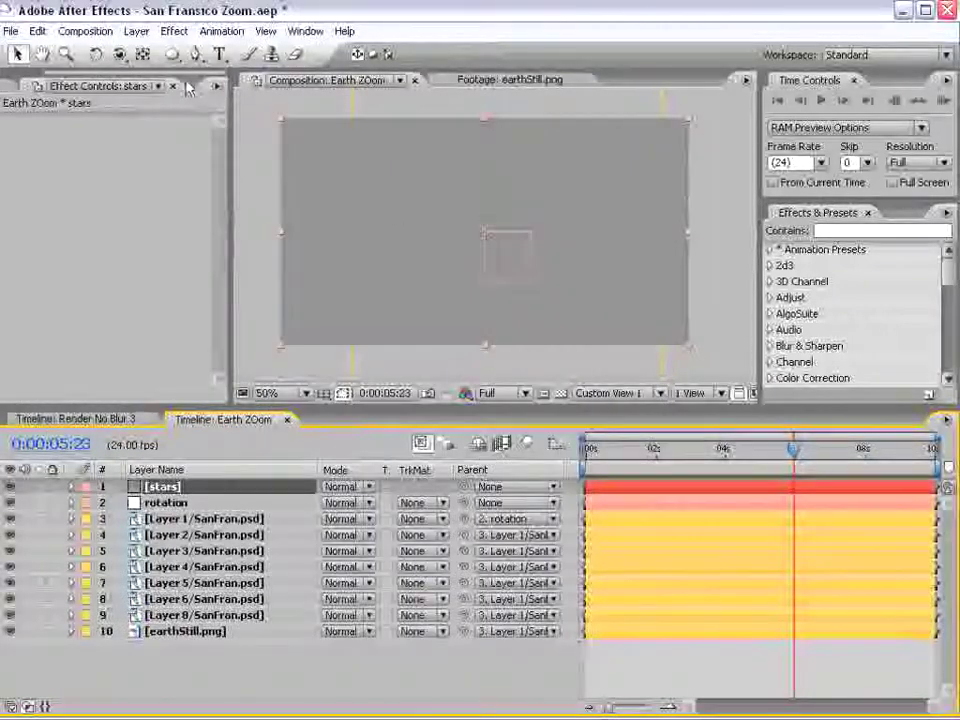
Apply Fractal Noise to the stars solid with Scale 4, Contrast 309 and Brightness -127.
click(174, 31)
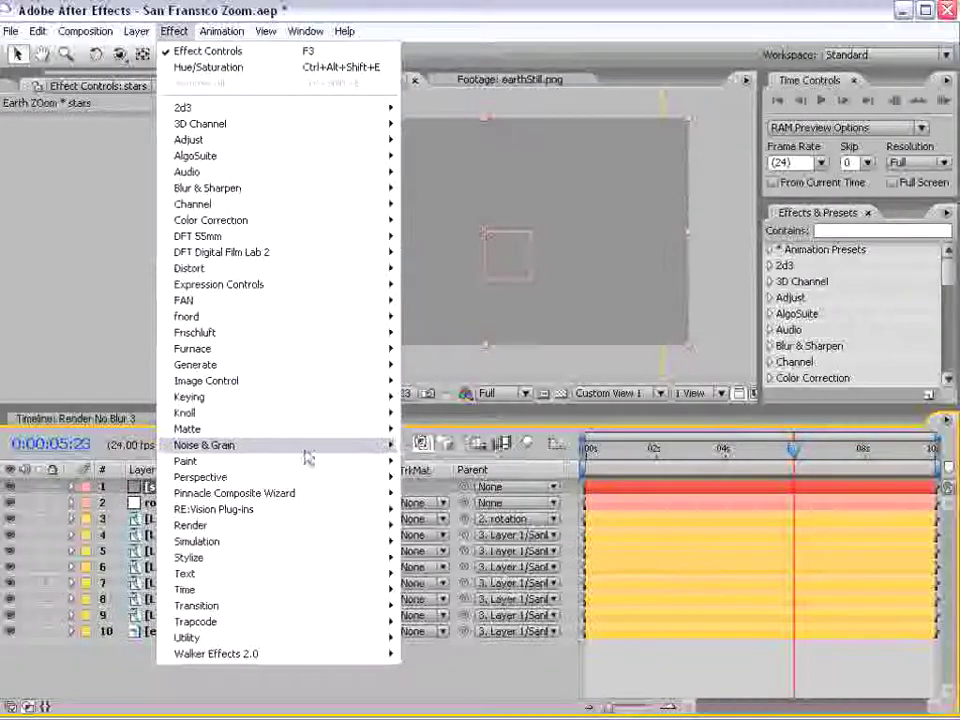
mouse_move(306, 446)
click(468, 481)
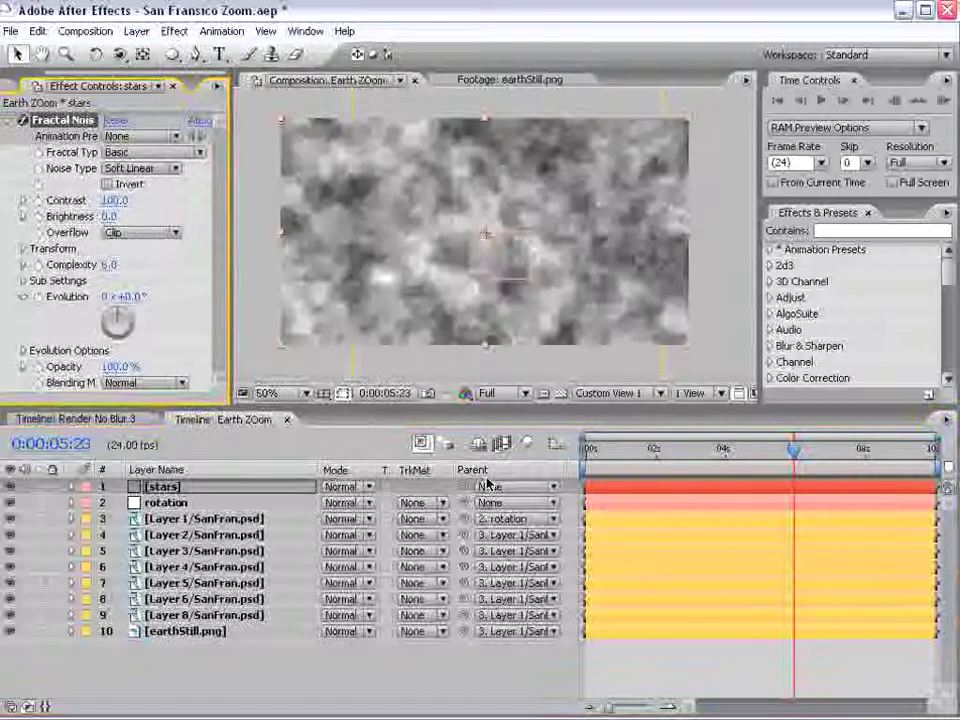
click(22, 248)
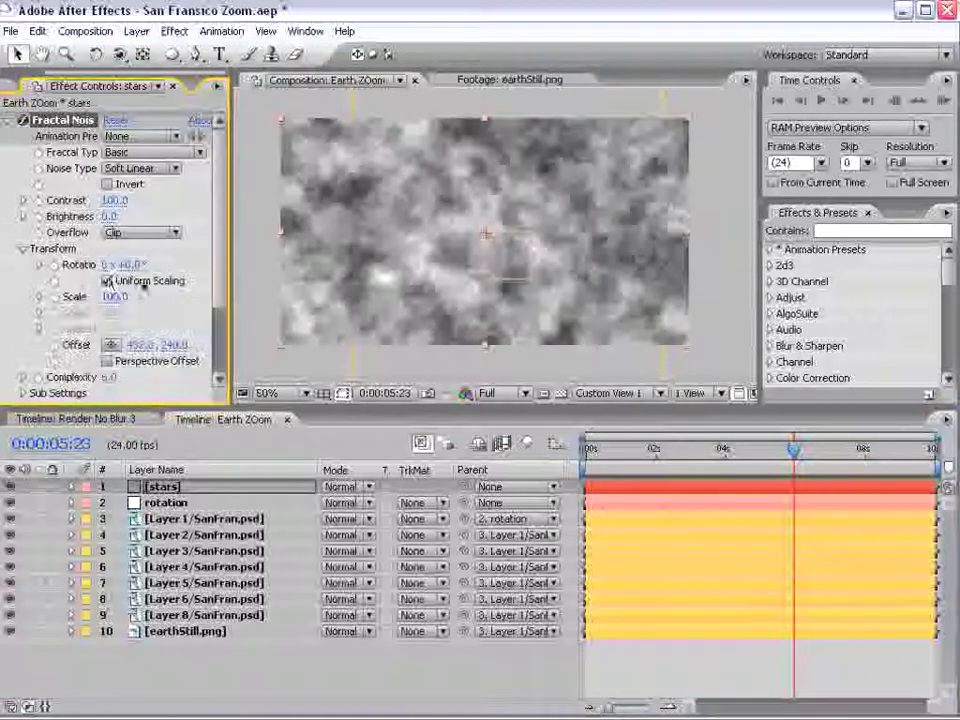
click(40, 297)
drag(110, 297, 22, 216)
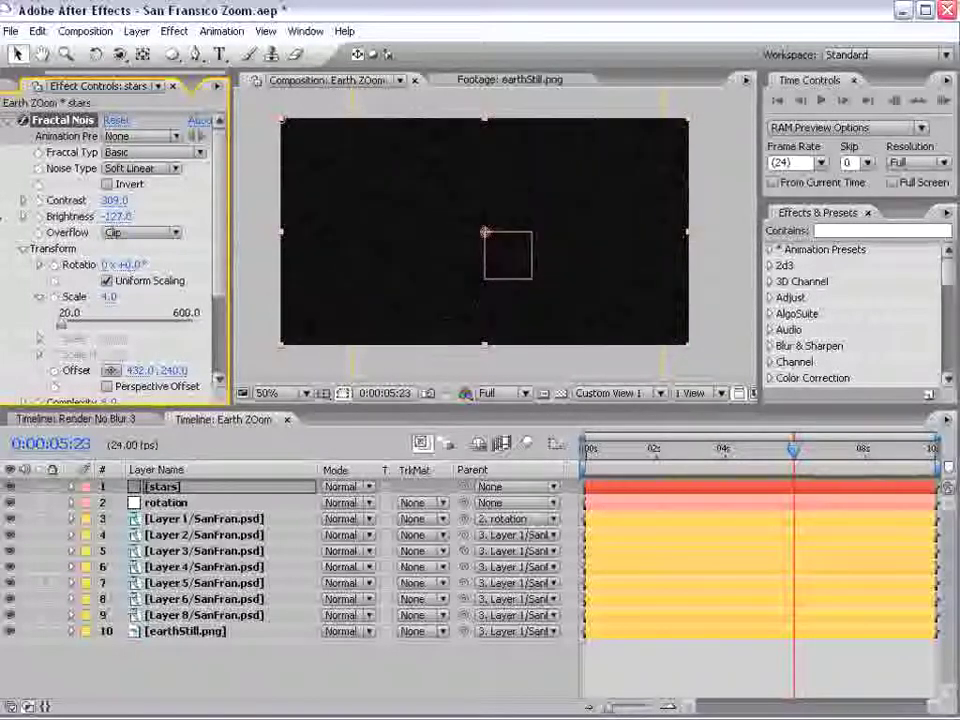
Refine the star noise to Contrast 369 and Brightness -167, checking it in an enlarged composition view.
key(grave)
key(grave)
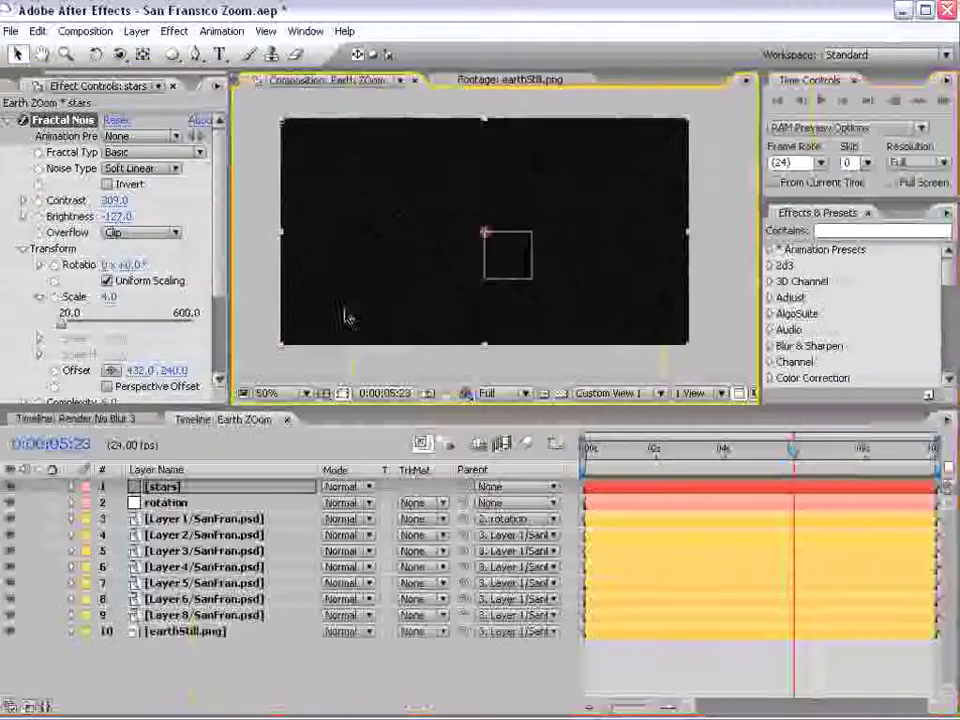
drag(114, 200, 106, 200)
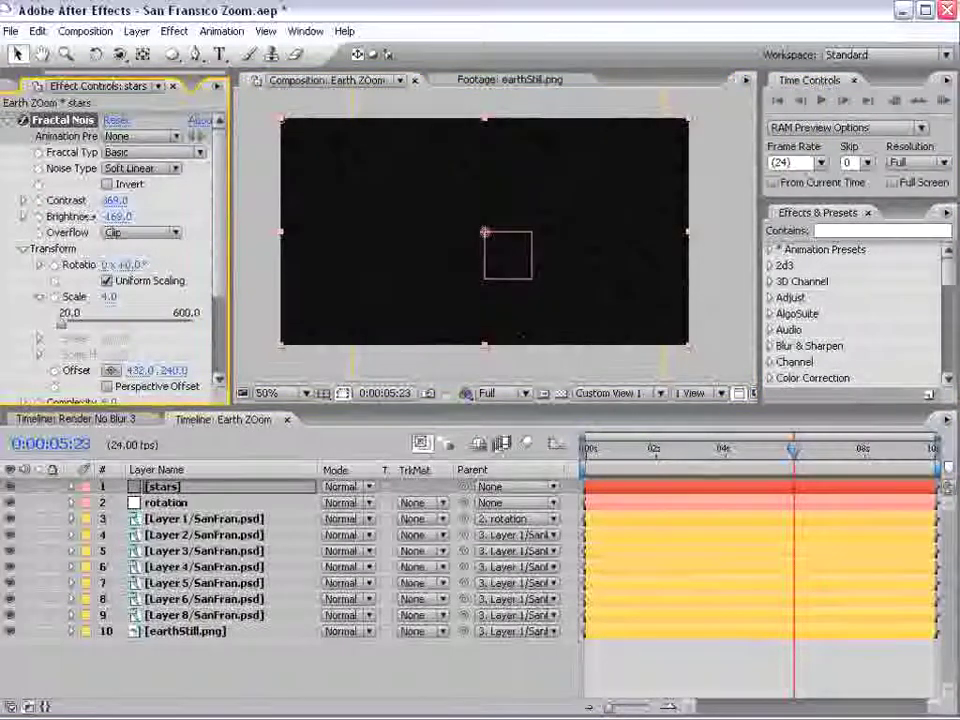
key(grave)
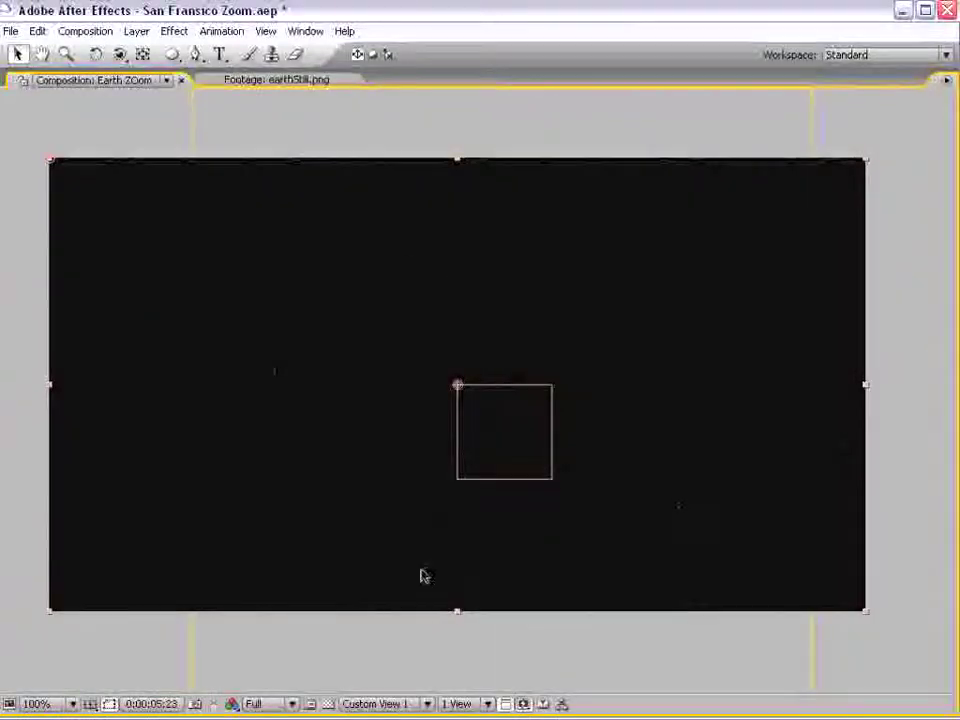
key(grave)
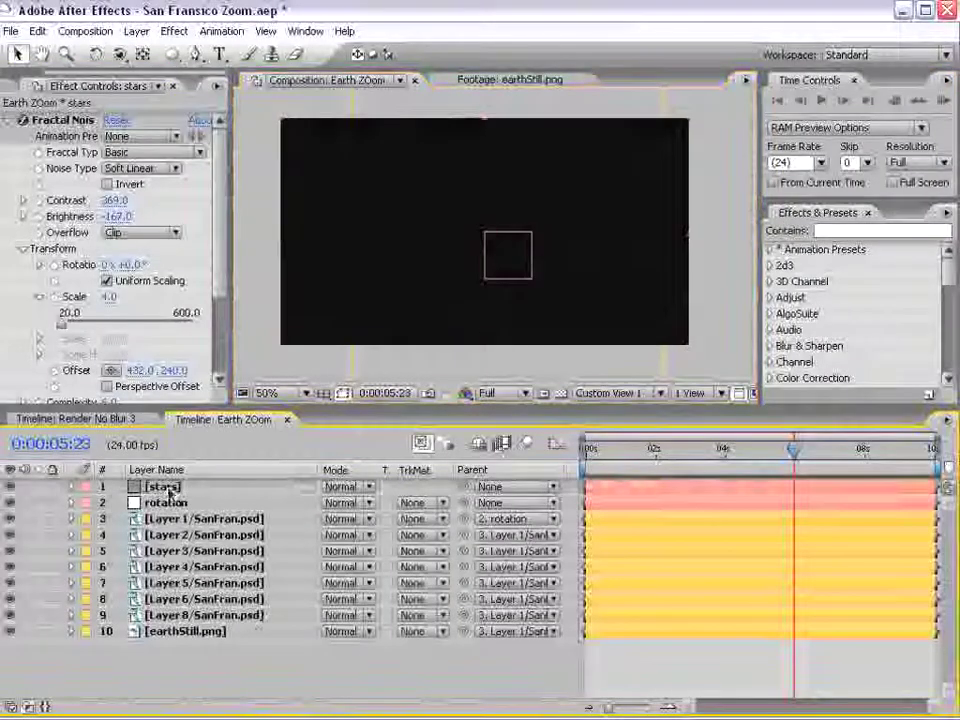
Move the stars layer beneath earthStill.png and parent it to Layer 1/SanFran.psd.
drag(165, 488, 200, 640)
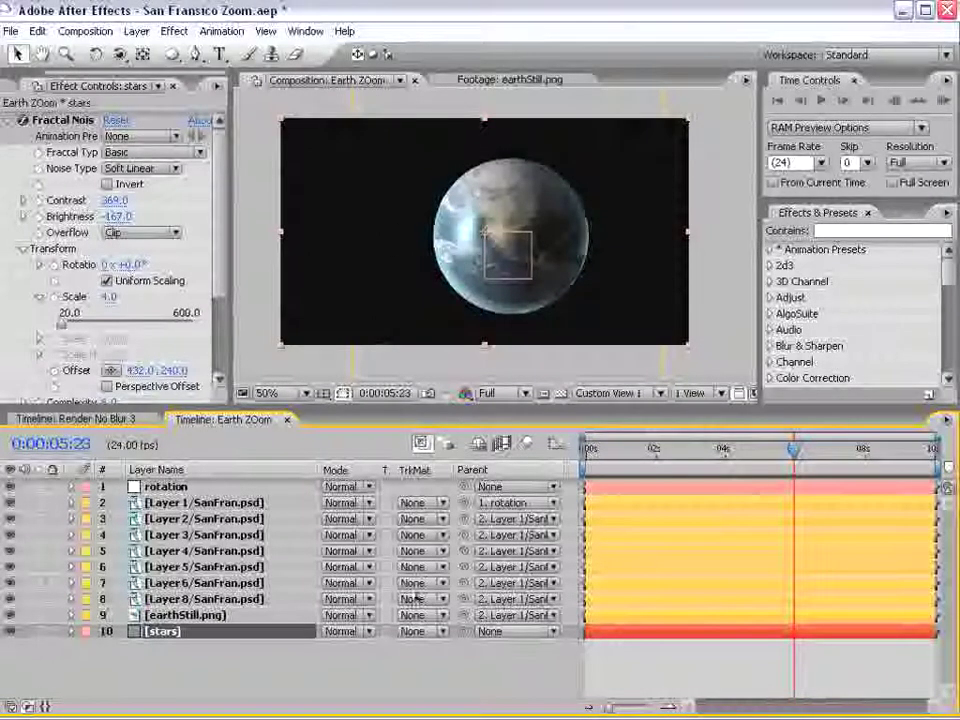
drag(465, 637, 204, 503)
click(684, 658)
Preview the globe and stars around 0:00:06:04, scrub back through the zoom, and return to 0:00:00:00.
drag(793, 449, 806, 470)
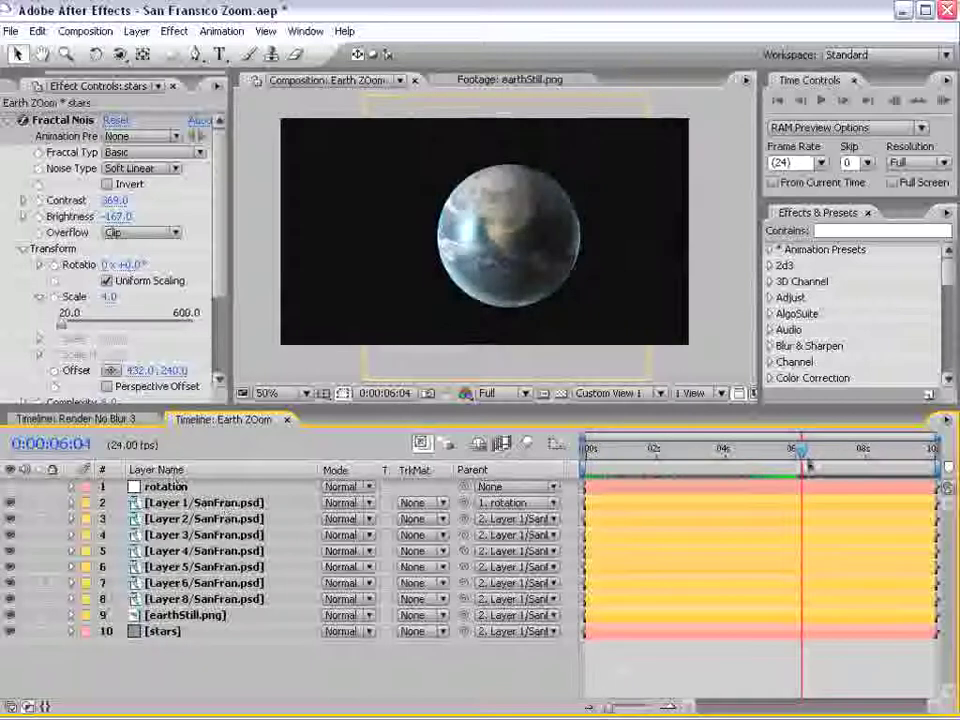
drag(804, 450, 727, 452)
key(Home)
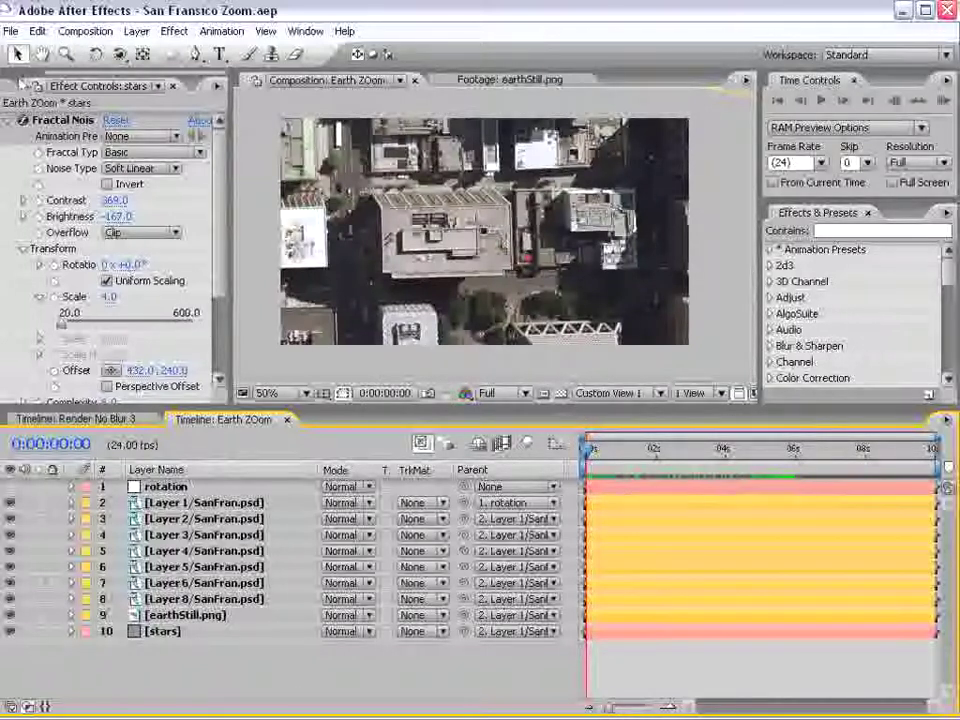
Nest the Earth ZOom composition inside a new composition and move the time to 0:00:00:07.
click(8, 88)
click(8, 256)
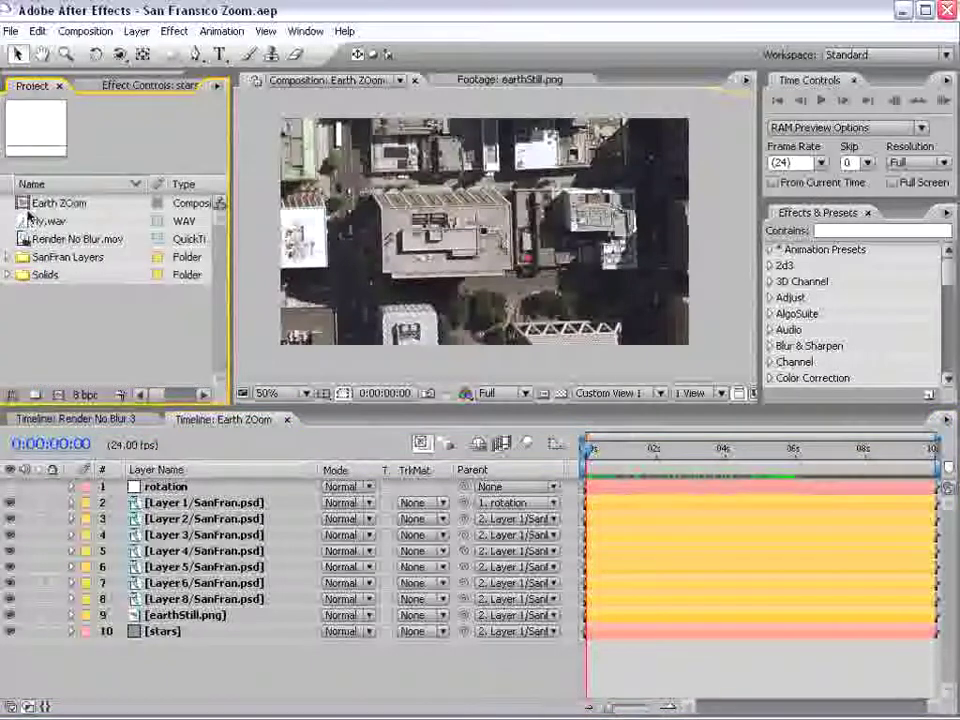
click(55, 204)
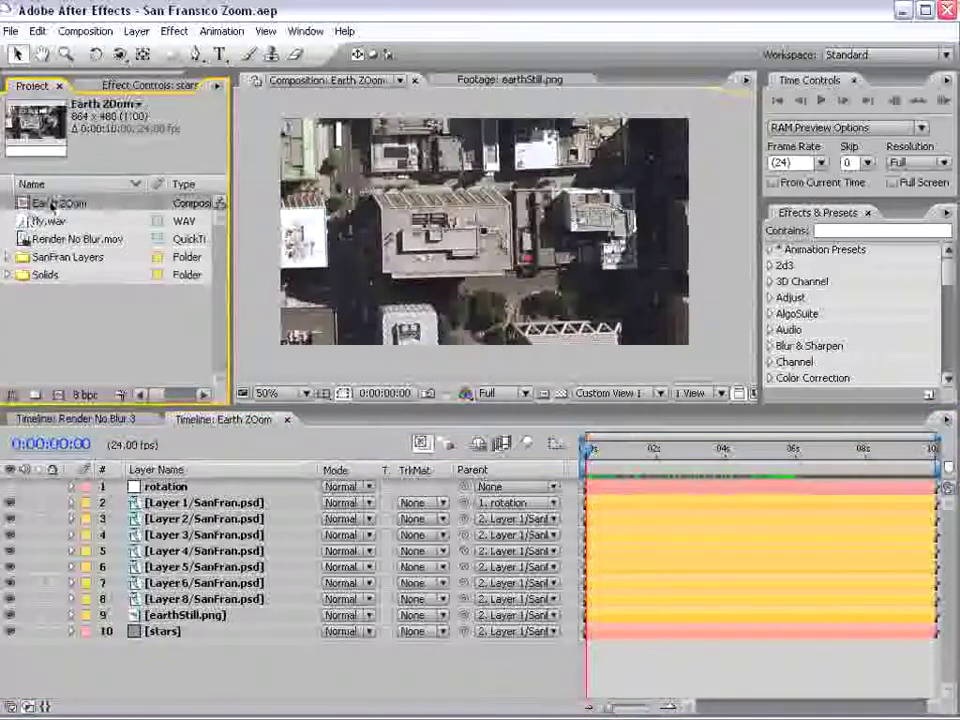
click(57, 395)
drag(590, 450, 596, 486)
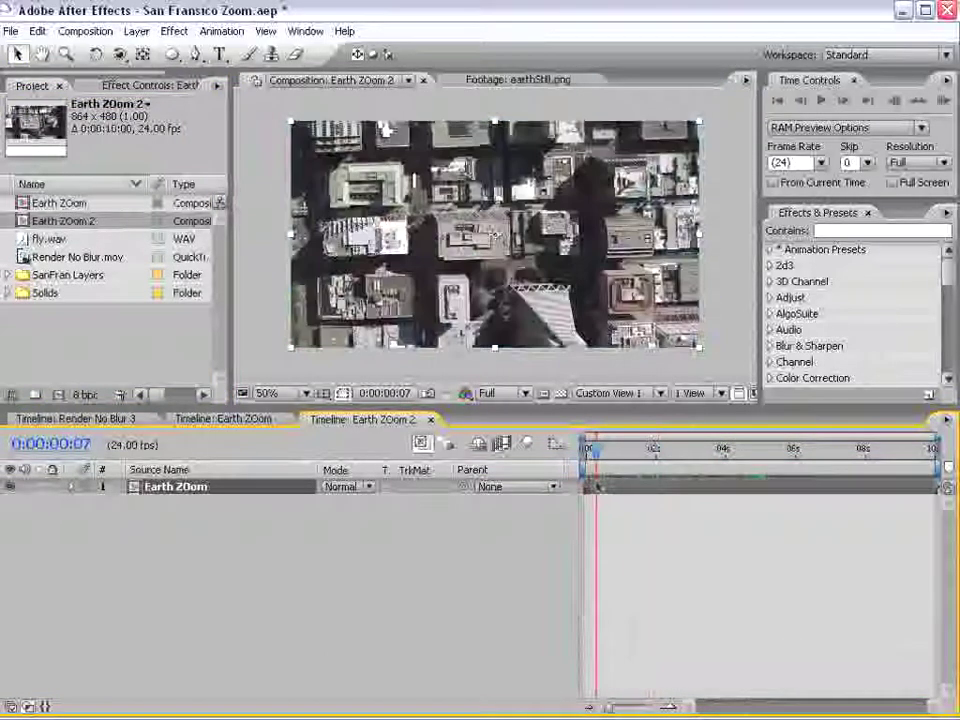
Apply a Slider Control expression effect to the nested Earth ZOom layer.
click(174, 31)
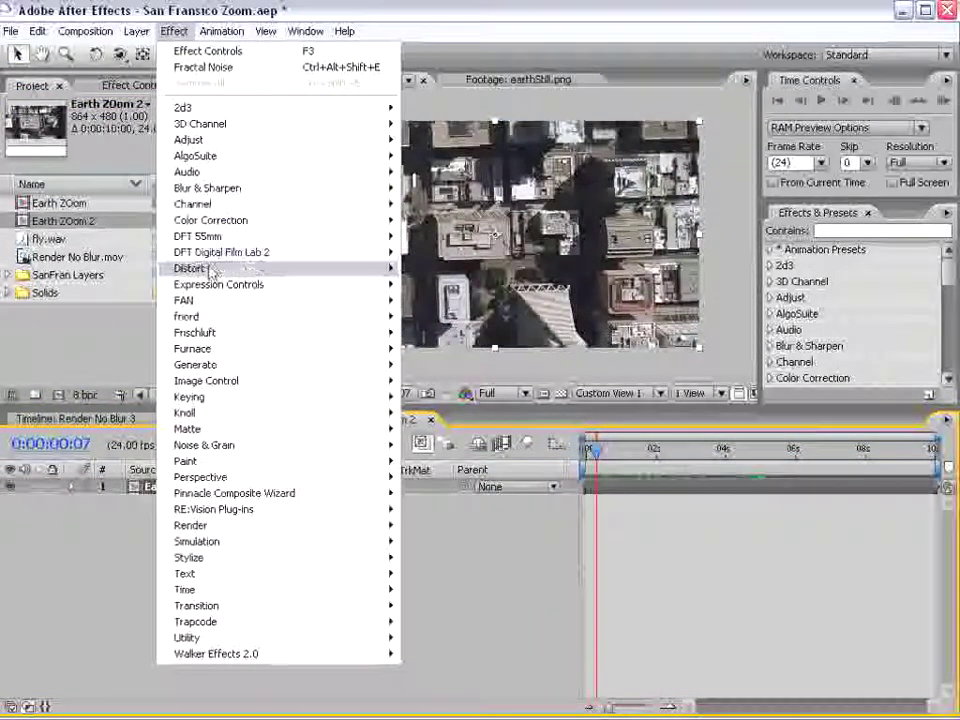
mouse_move(237, 290)
click(445, 364)
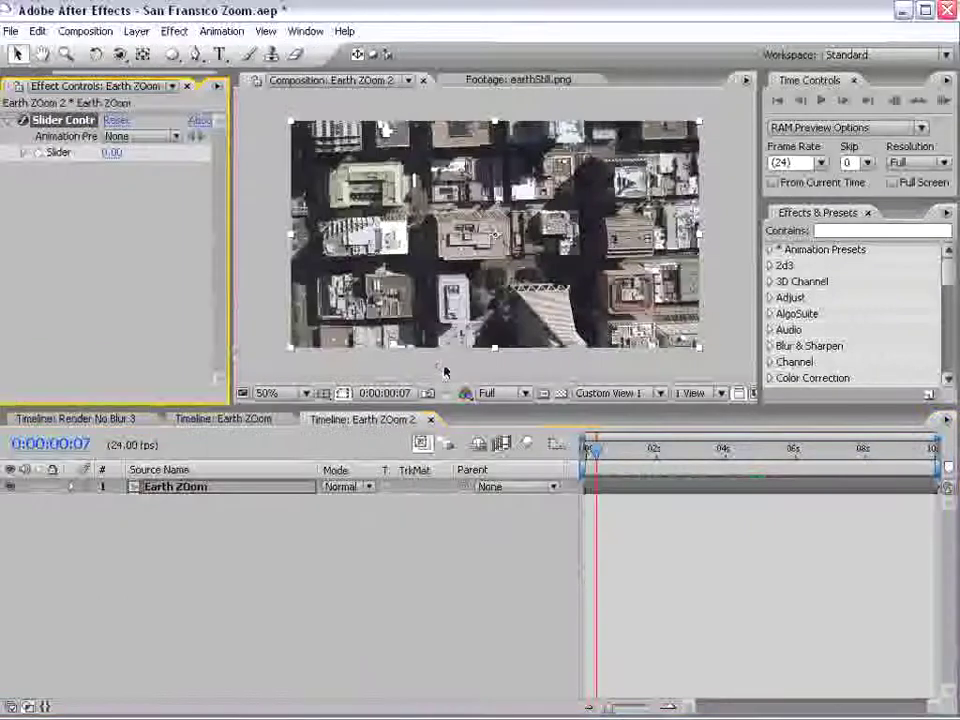
Add the Position expression wiggle(10,effect("Slider Control")("Slider")) to the Earth ZOom layer, linking its amount to the Slider property.
click(619, 490)
key(p)
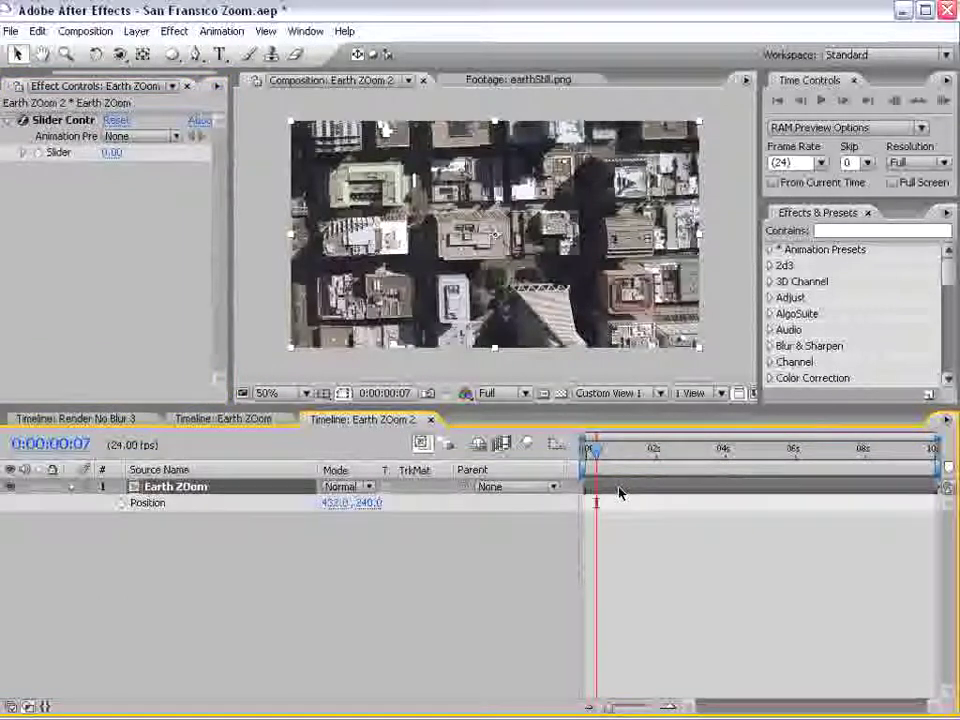
alt+click(121, 503)
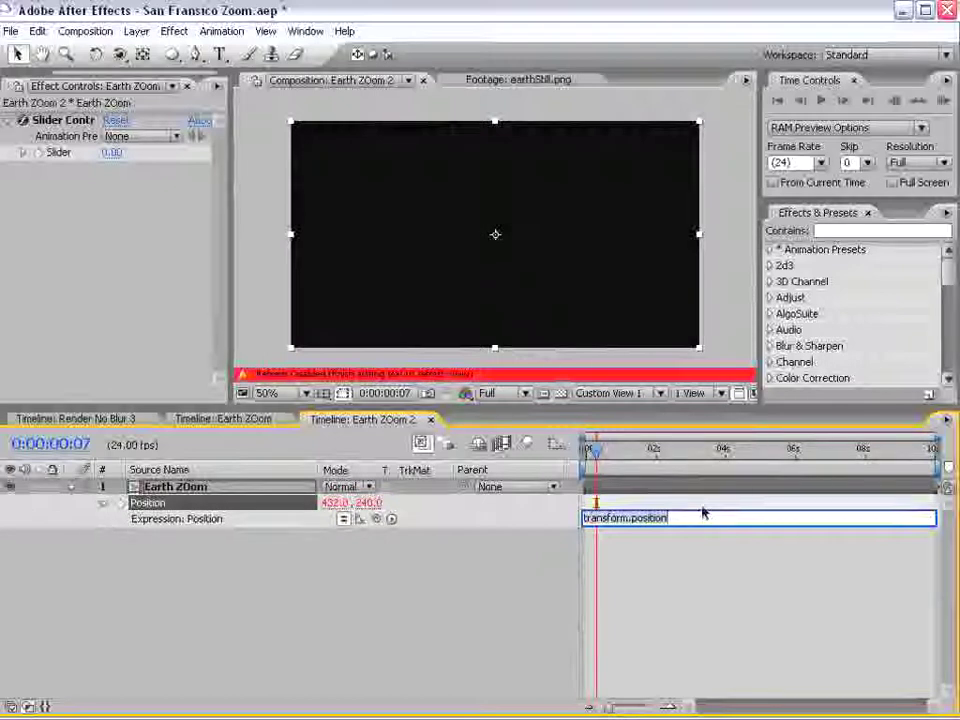
text(wiggle(10,)
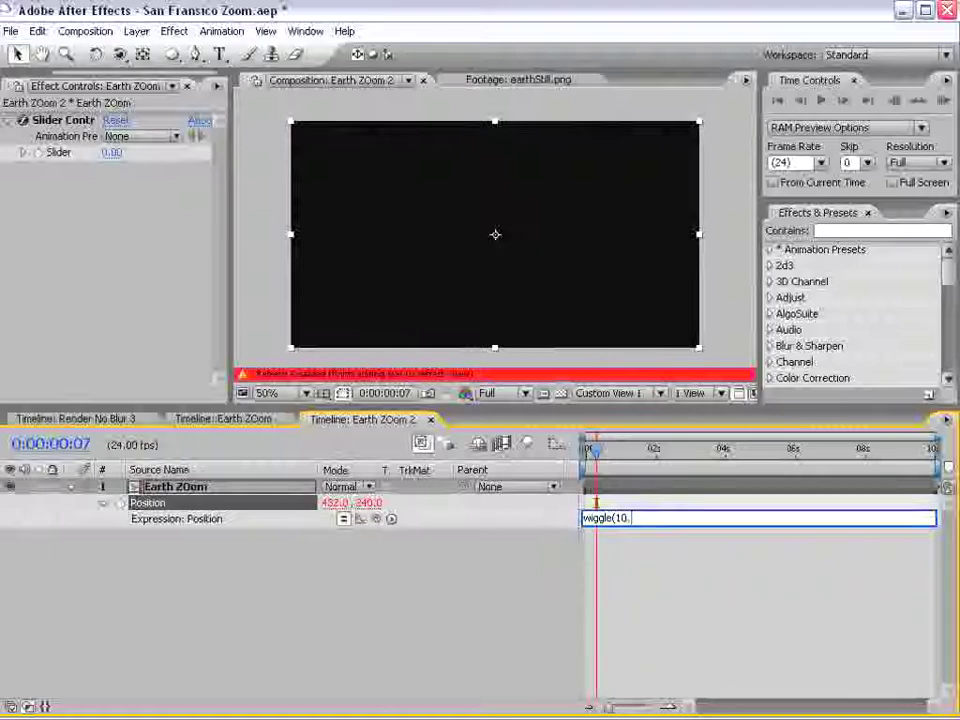
drag(376, 524, 54, 153)
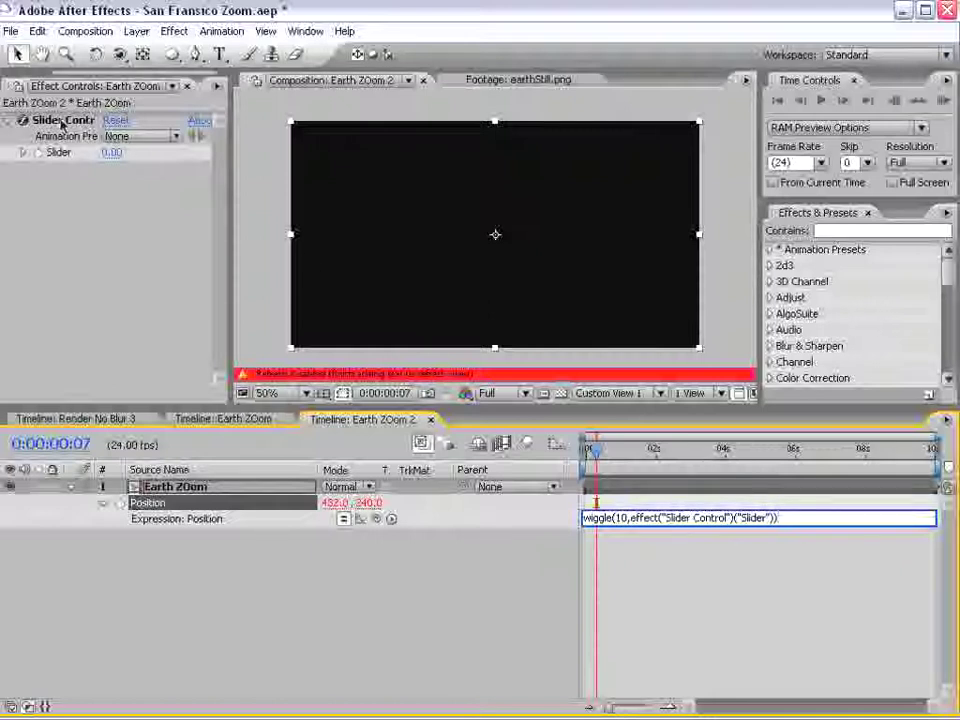
click(710, 568)
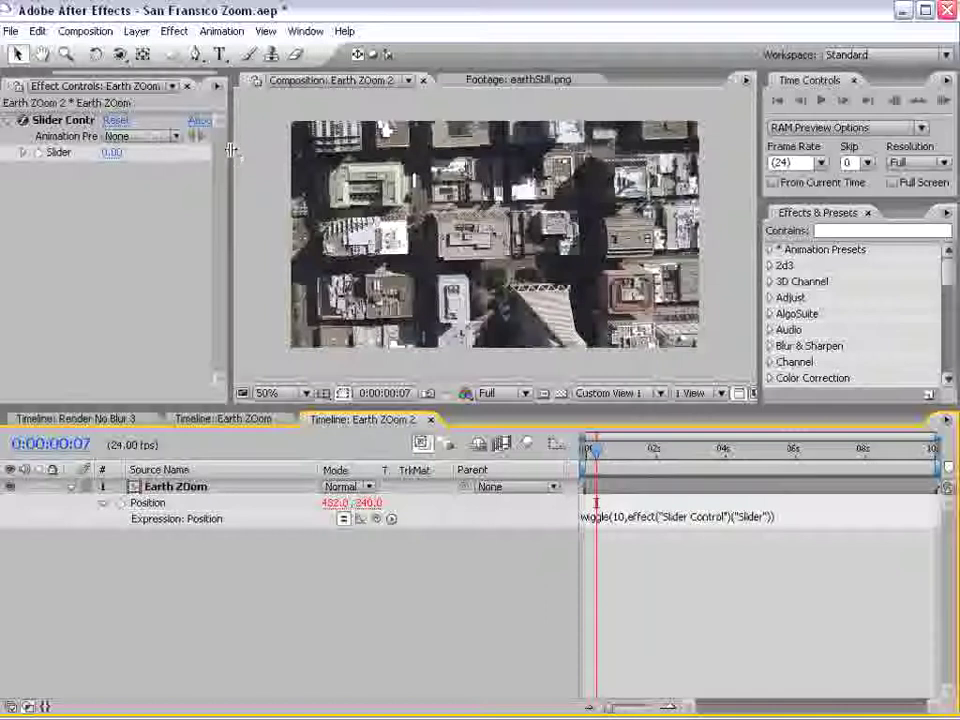
Keyframe the Slider at 0 at 0:00:00:14 and at 10 at 0:00:01:04 so the shake ramps up.
drag(230, 150, 265, 150)
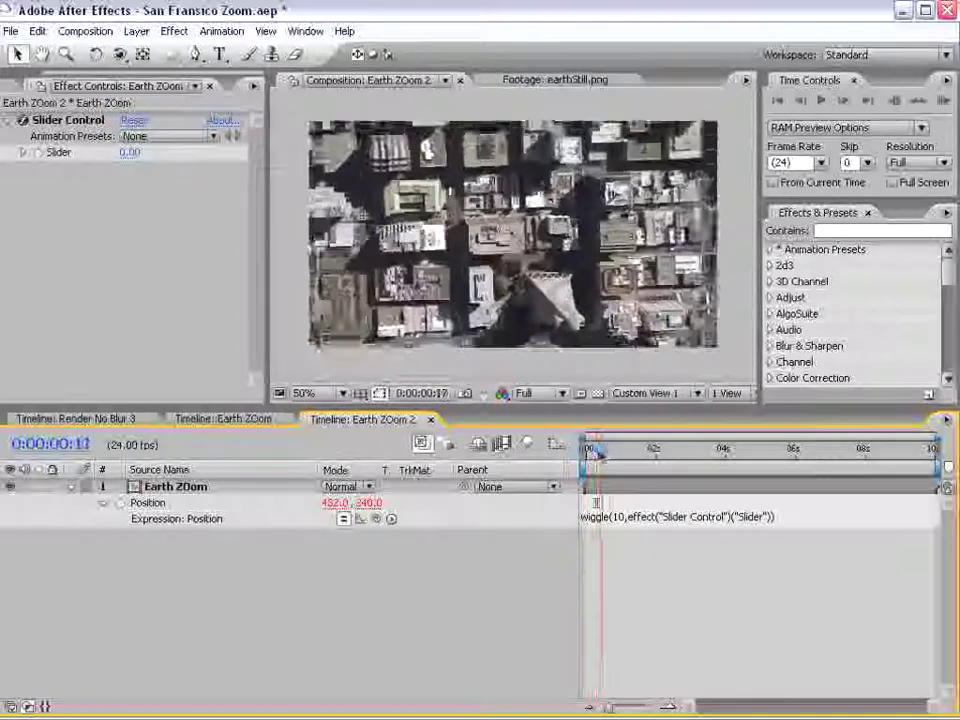
mouse_move(594, 453)
mouse_down()
mouse_move(613, 452)
mouse_move(602, 457)
mouse_up()
click(38, 152)
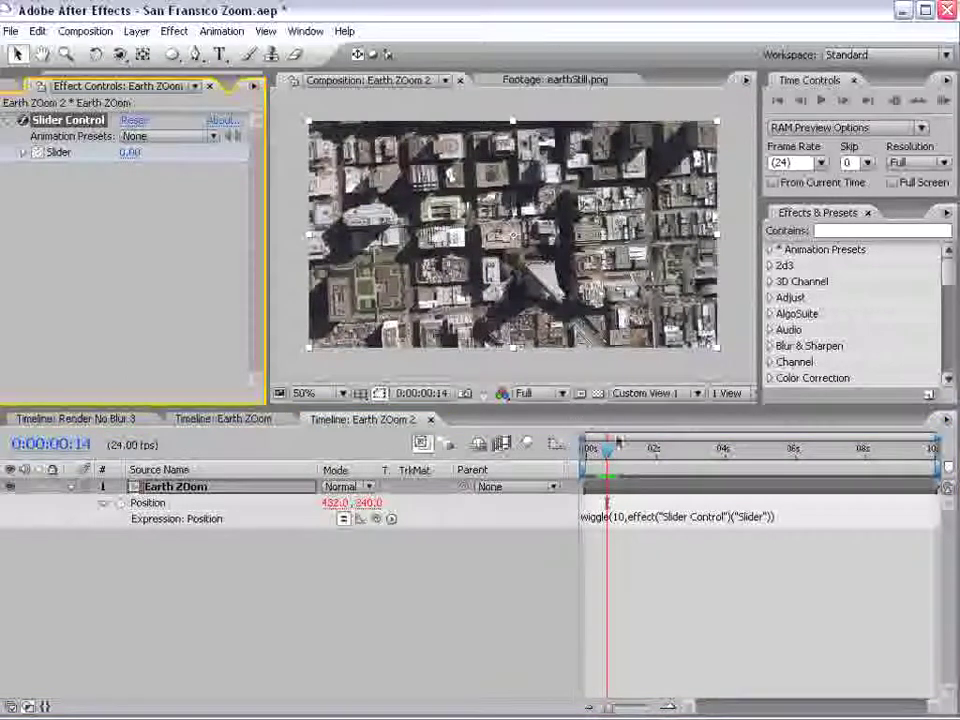
mouse_move(618, 440)
mouse_down()
mouse_move(612, 449)
mouse_move(627, 449)
mouse_up()
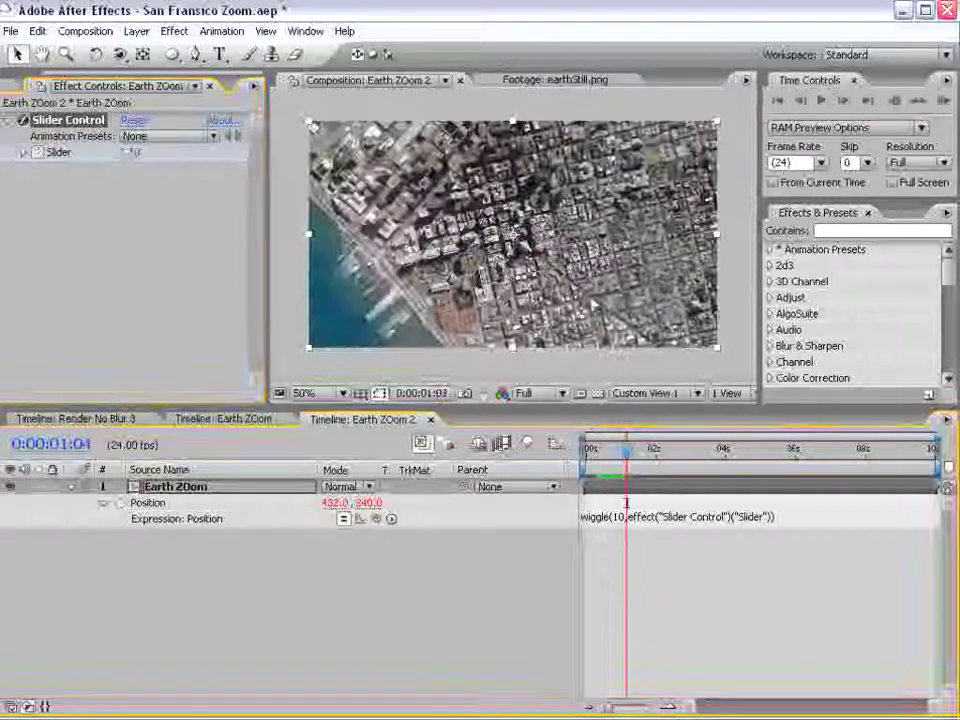
click(133, 152)
text(10)
key(Return)
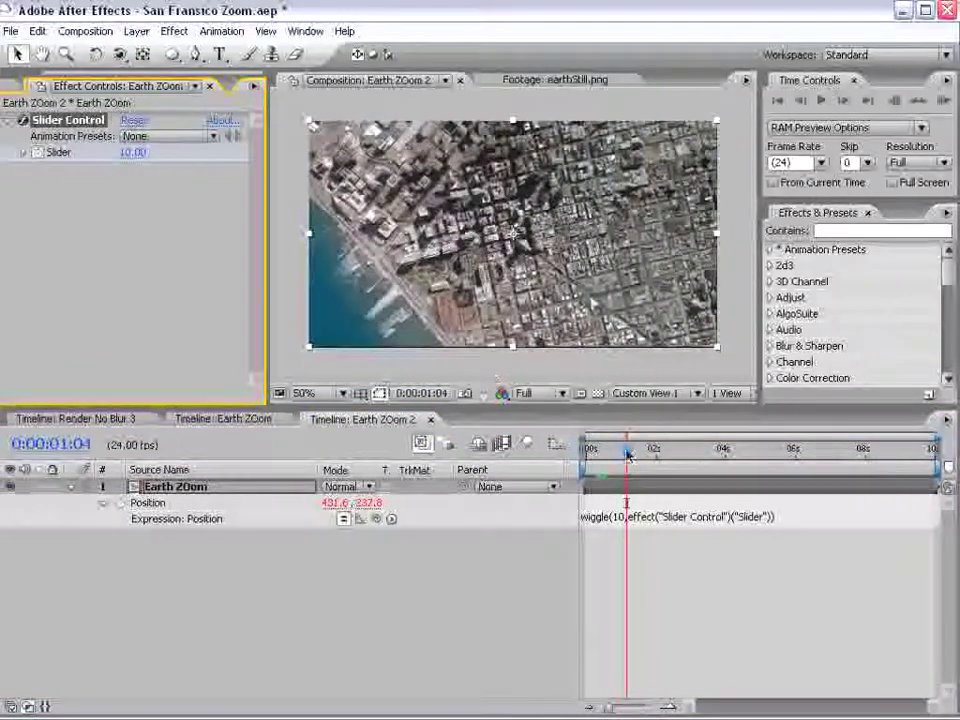
Add a Slider keyframe holding 10 at 0:00:05:04 and set the Slider to 0 at 0:00:05:13.
drag(627, 455, 768, 455)
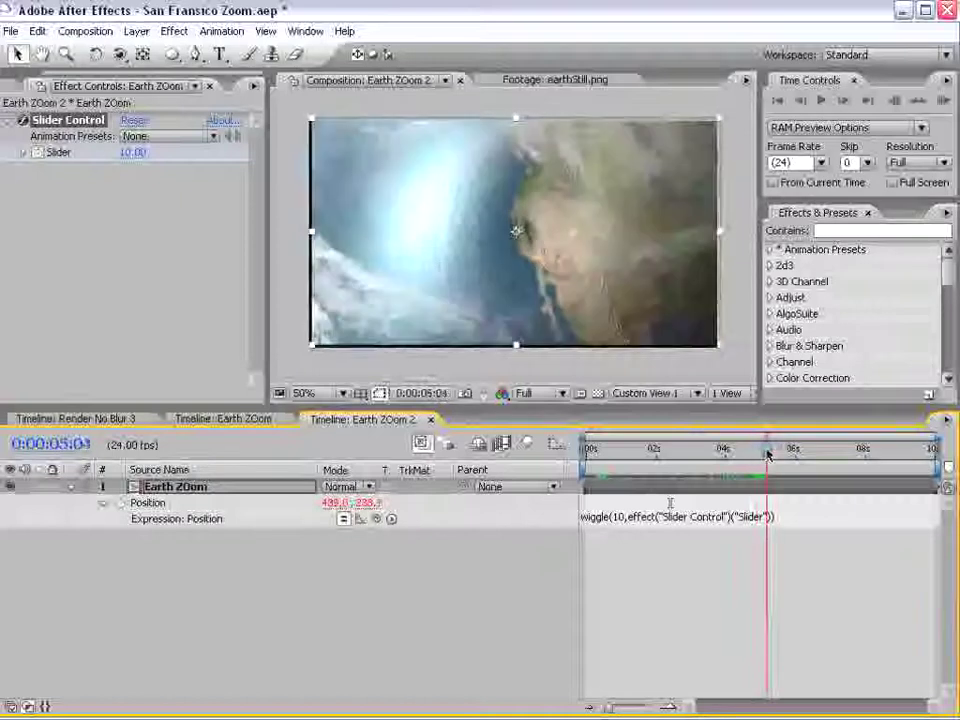
click(163, 491)
key(u)
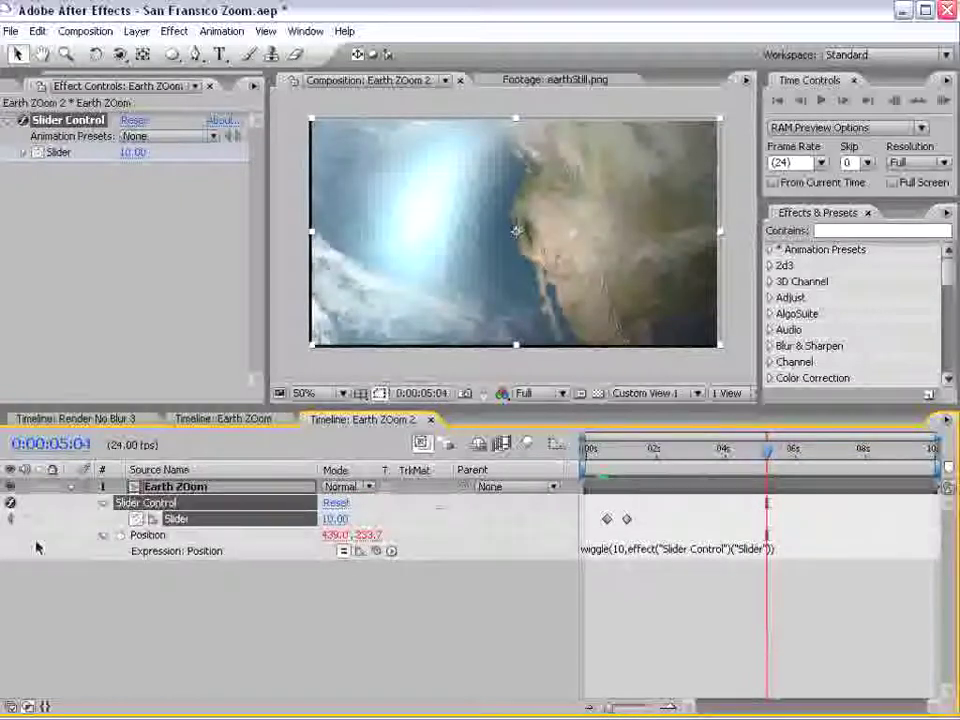
click(25, 520)
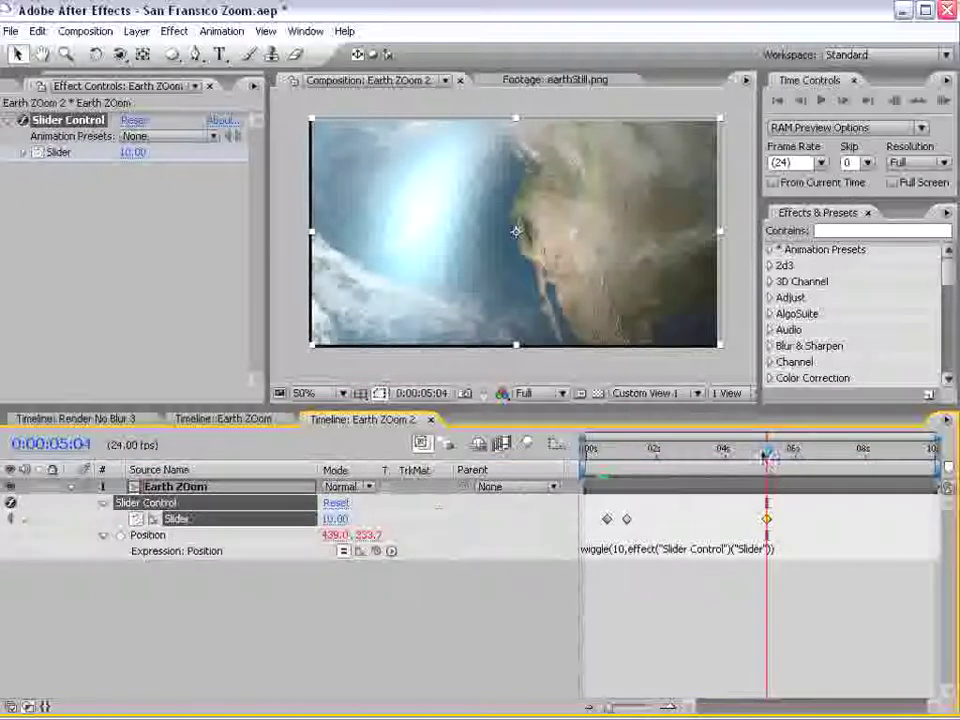
drag(770, 462, 784, 453)
click(334, 519)
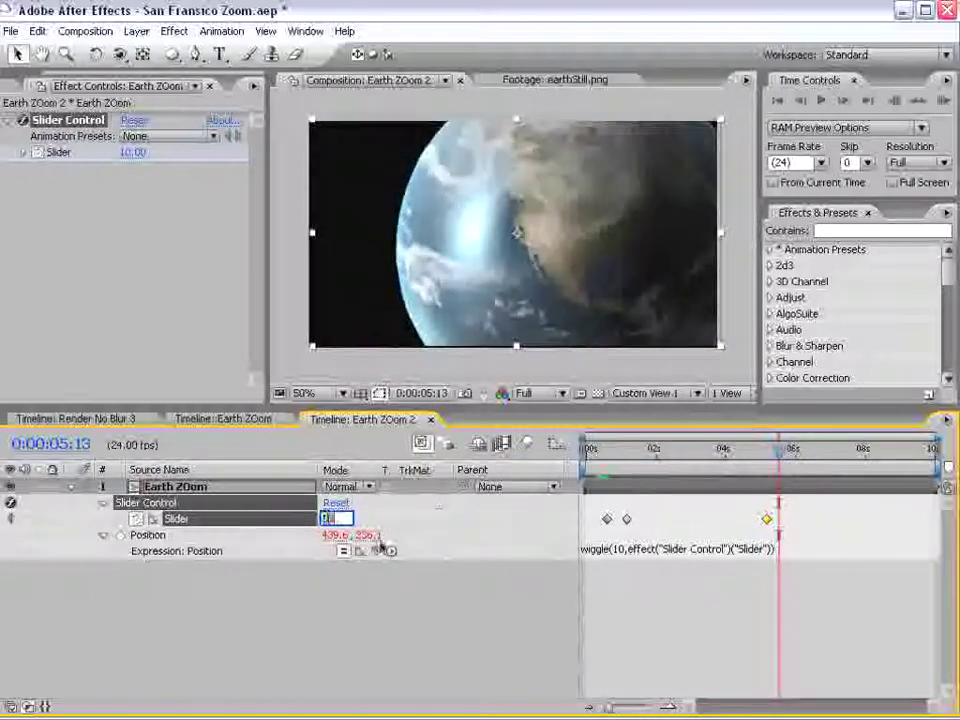
key(Return)
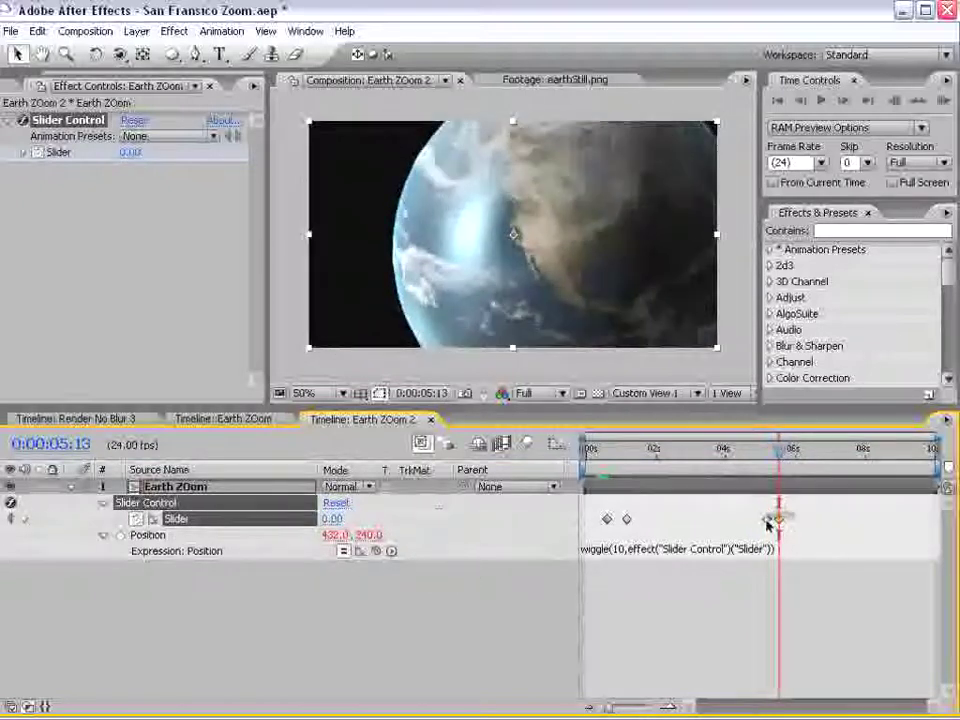
Shift the last two Slider keyframes earlier, moving the second-to-last one slightly further back to lengthen the shake's fade-out.
drag(779, 519, 765, 519)
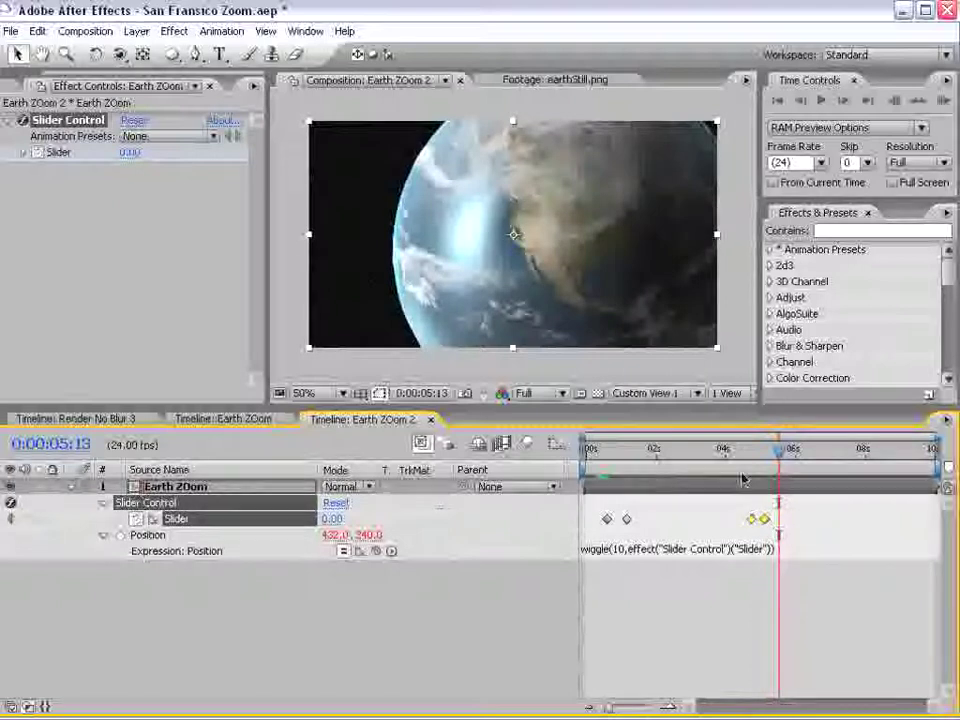
drag(766, 449, 811, 457)
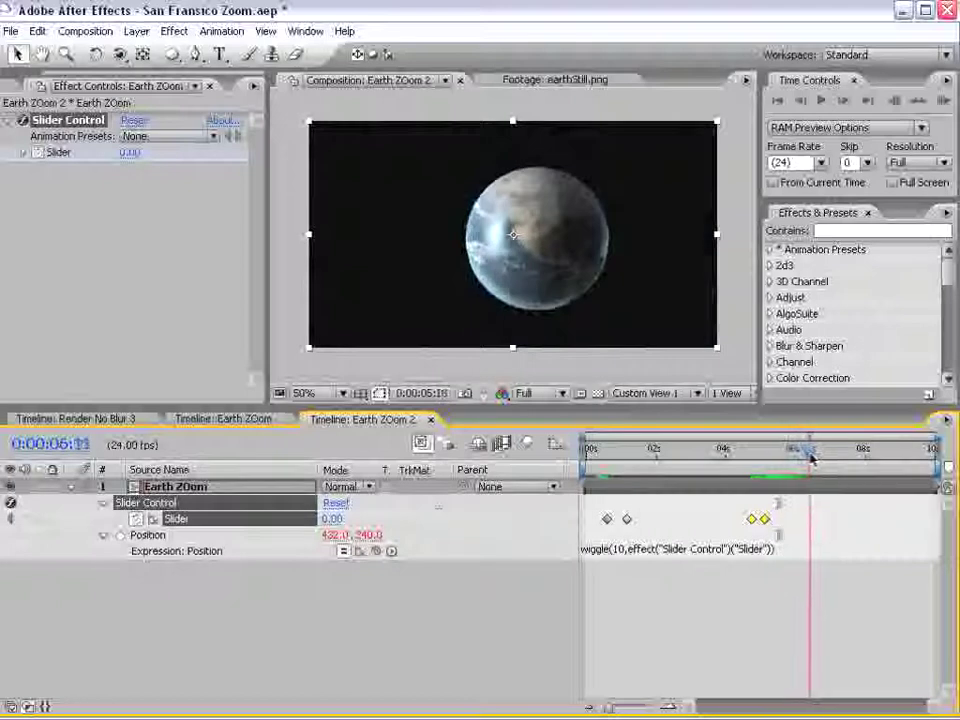
click(752, 520)
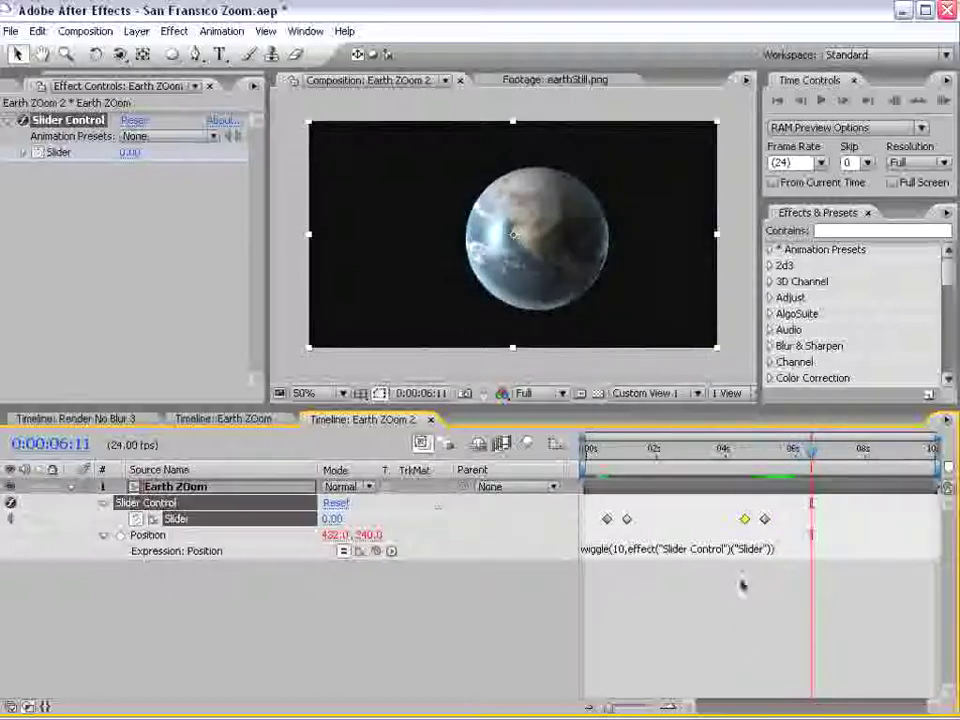
At 0:00:02:03, search the effects for "motion" and apply Motion Tile to the Earth ZOom layer.
drag(664, 449, 659, 450)
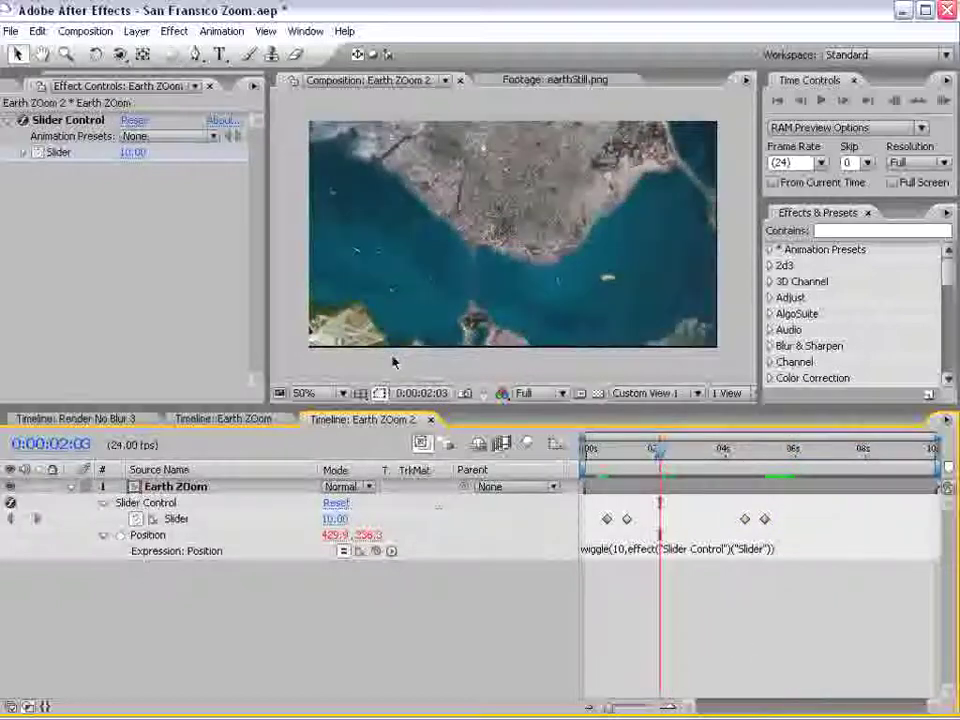
click(848, 230)
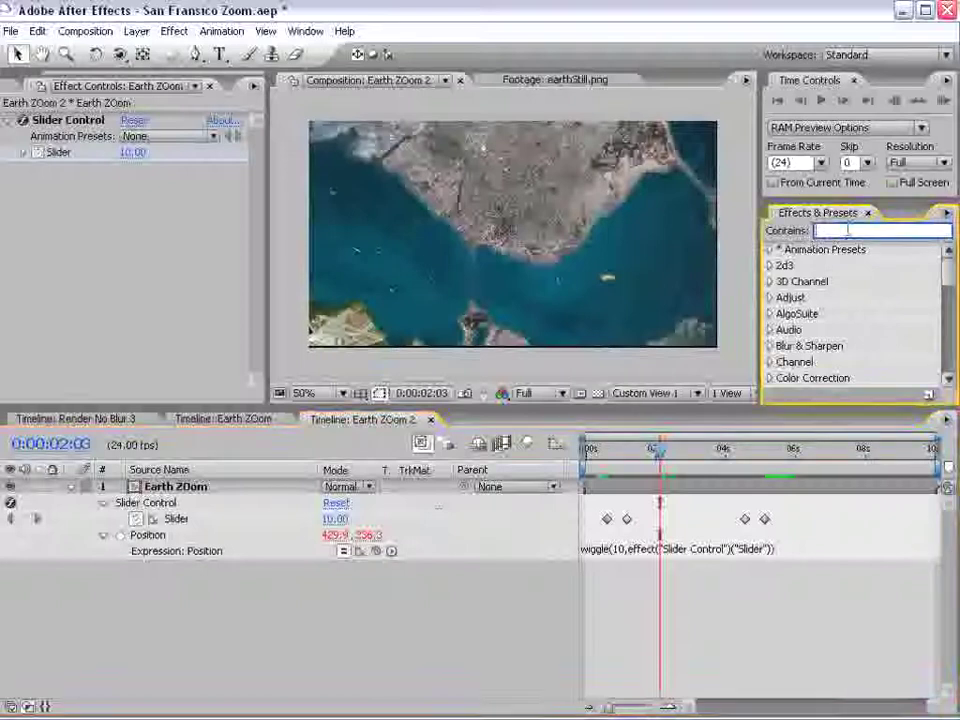
text(motion)
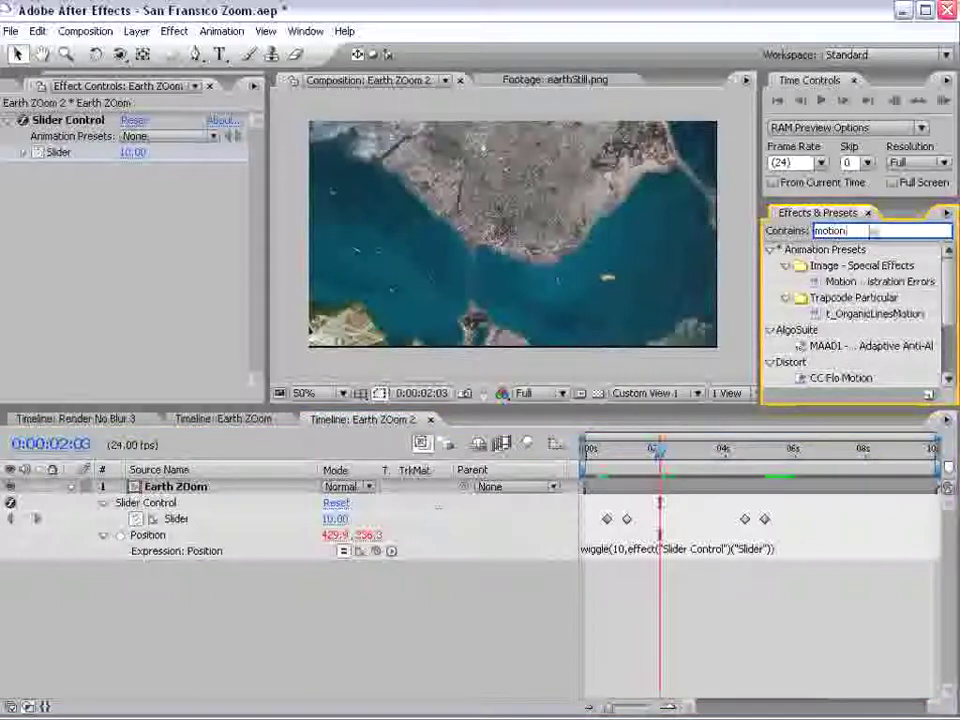
scroll(880, 320, down, 2)
click(836, 346)
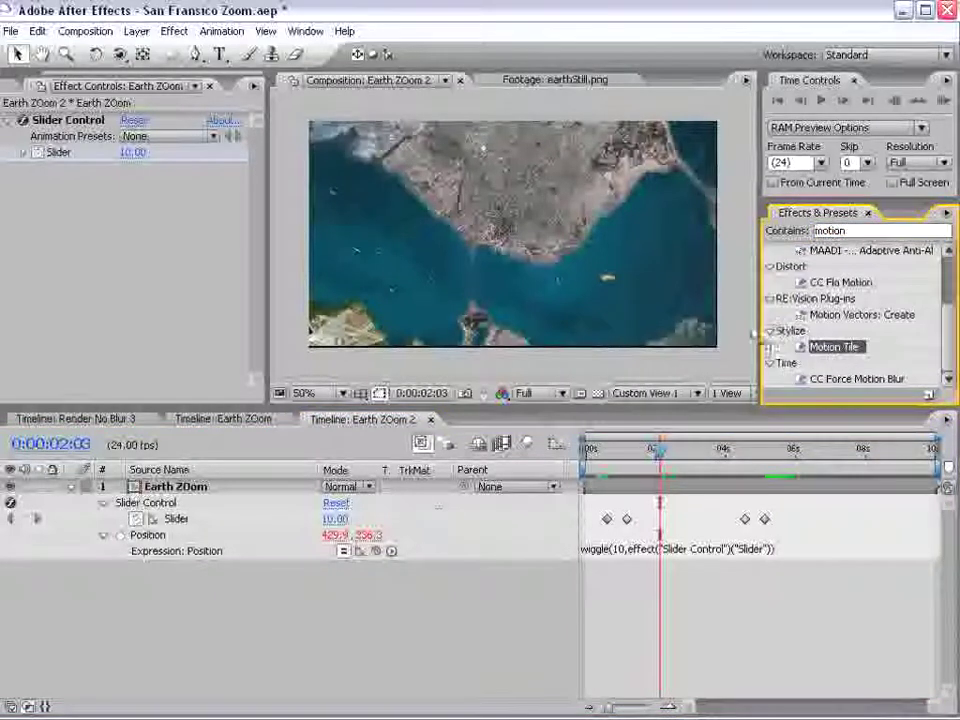
drag(757, 338, 470, 222)
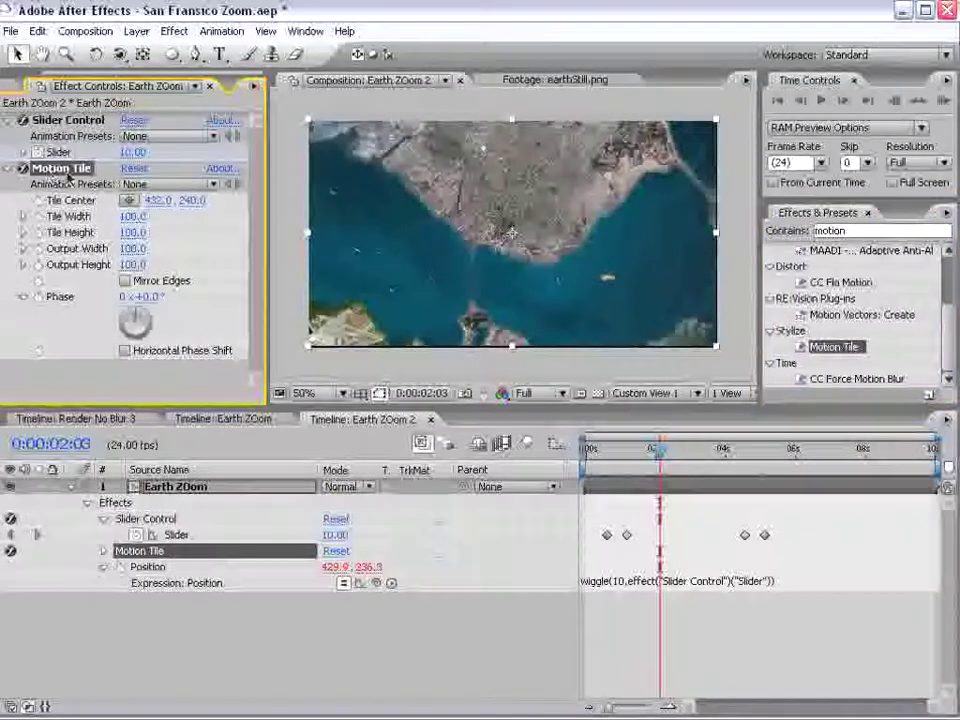
Enable Mirror Edges in Motion Tile and set both Output Width and Output Height to 120.
key(h)
drag(566, 352, 500, 265)
click(124, 281)
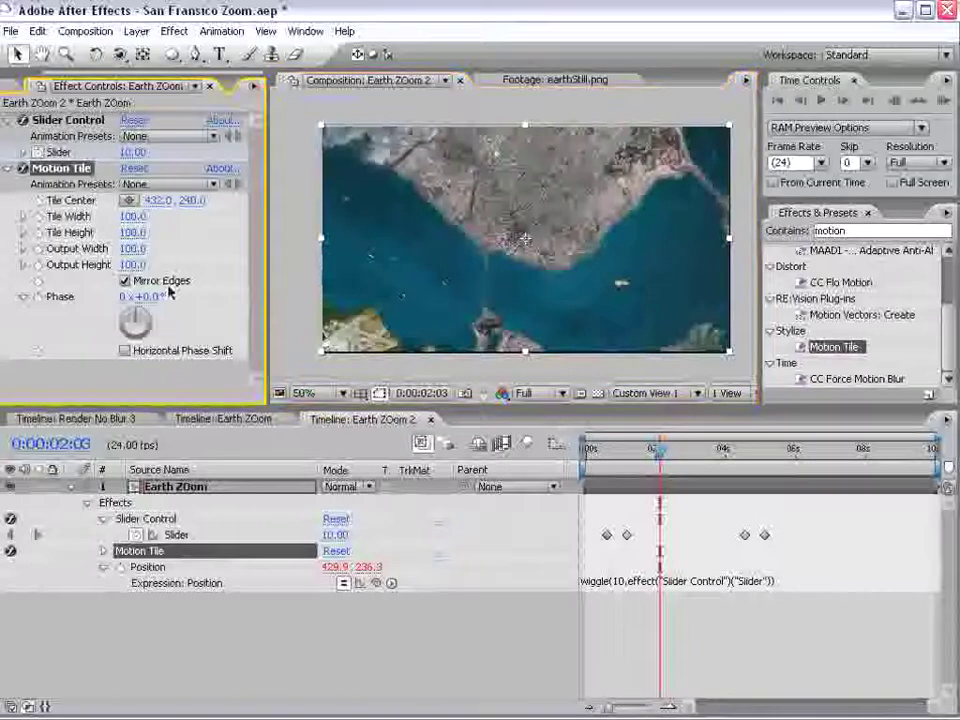
click(134, 248)
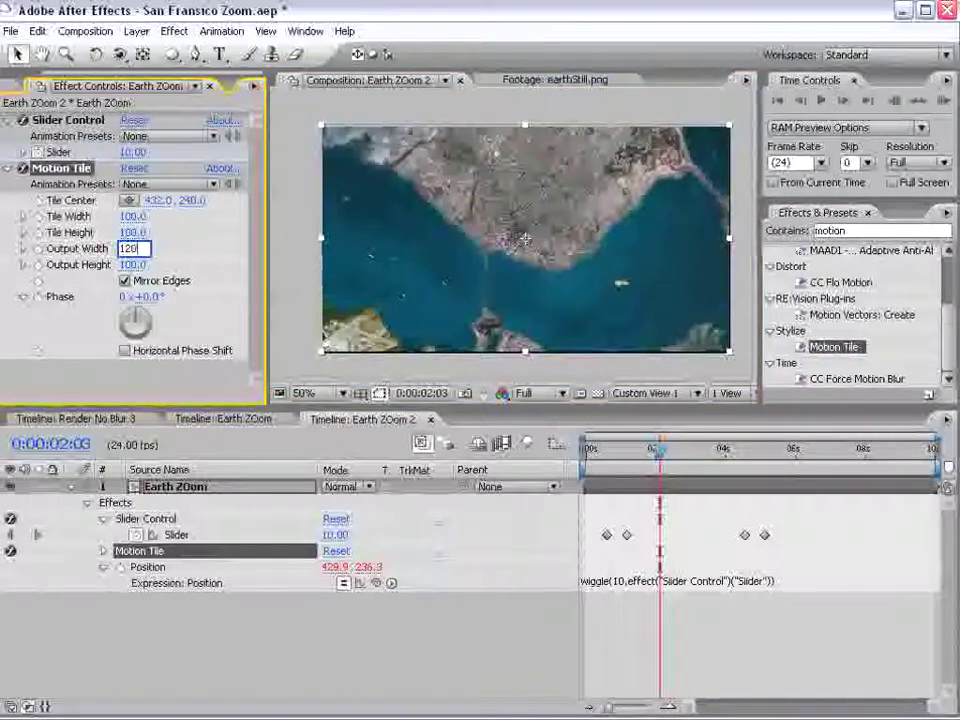
click(133, 264)
text(120)
key(Return)
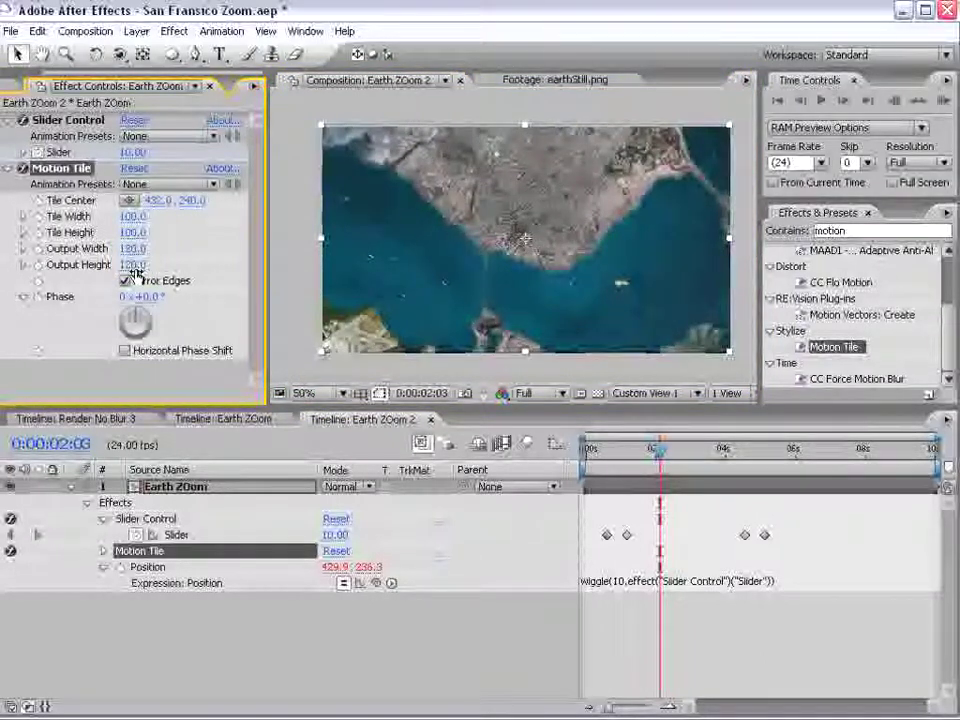
Disable the Motion Tile effect and enable Collapse Transformations on the Earth ZOom layer.
click(210, 487)
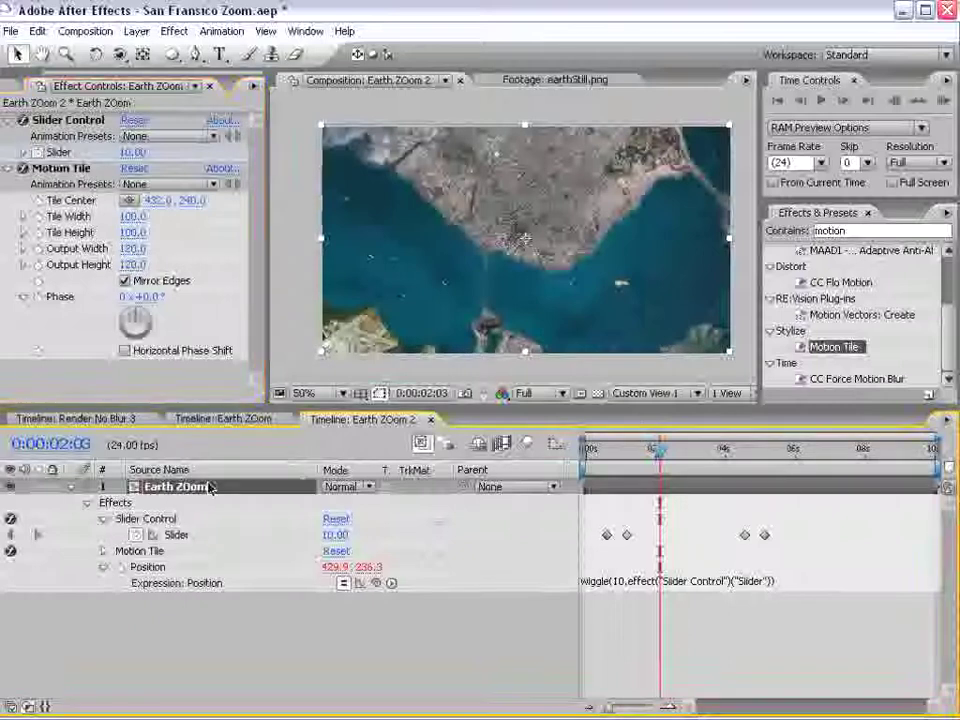
key(F4)
click(22, 169)
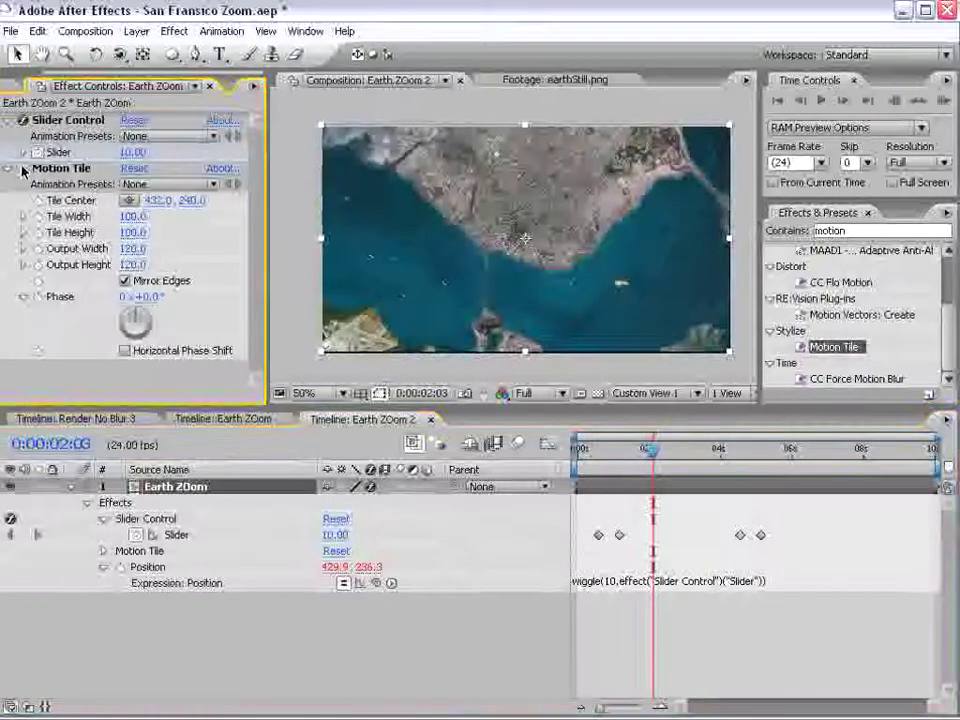
click(343, 488)
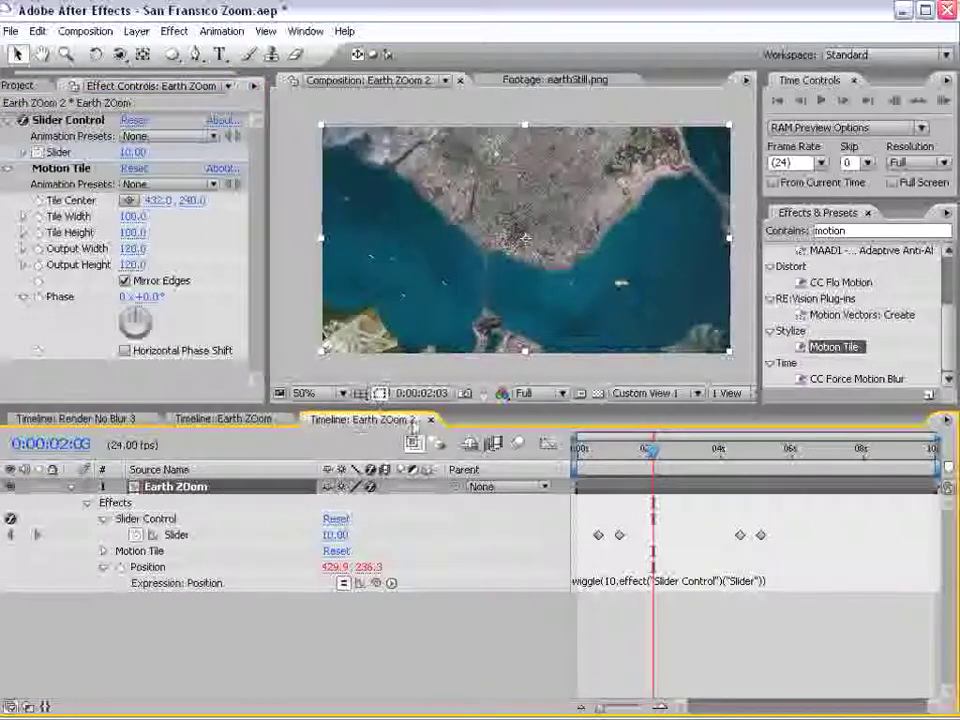
Check the frame at 0:00:03:19, re-enable Motion Tile and switch off Collapse Transformations for the Earth ZOom layer.
drag(651, 452, 716, 455)
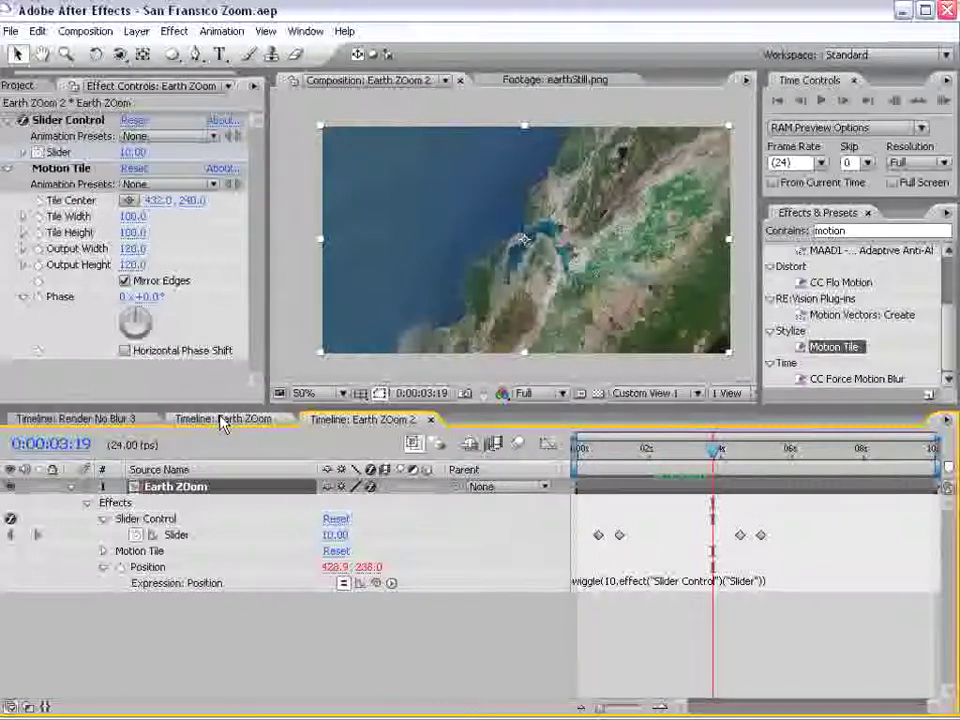
click(22, 169)
click(346, 487)
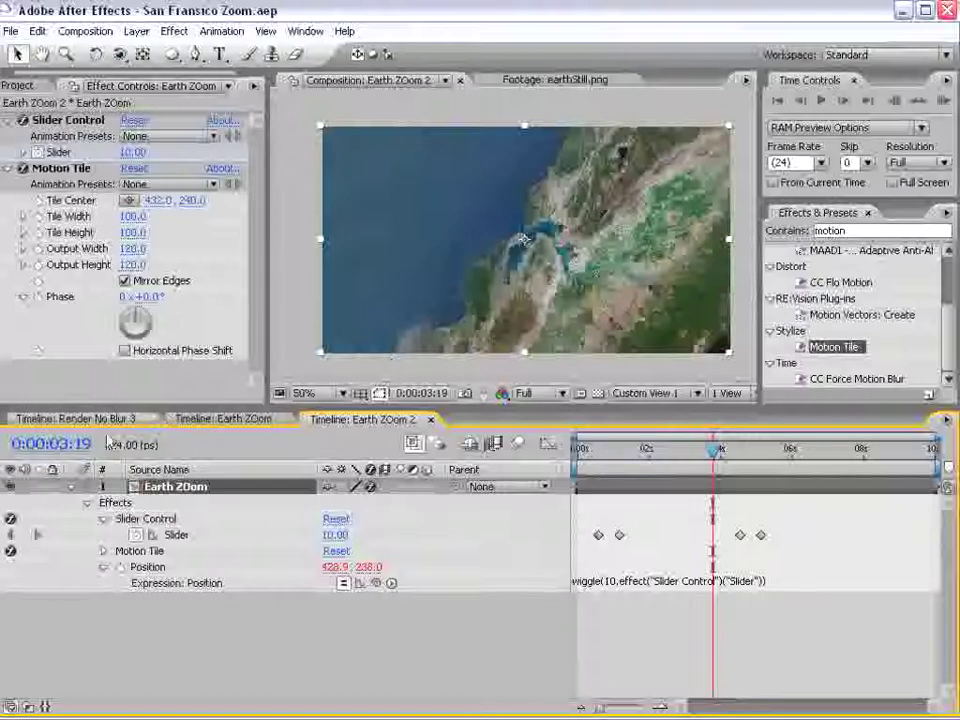
Preview the Earth ZOom 2 animation and check the frame at 0:00:05:22.
key(KP_0)
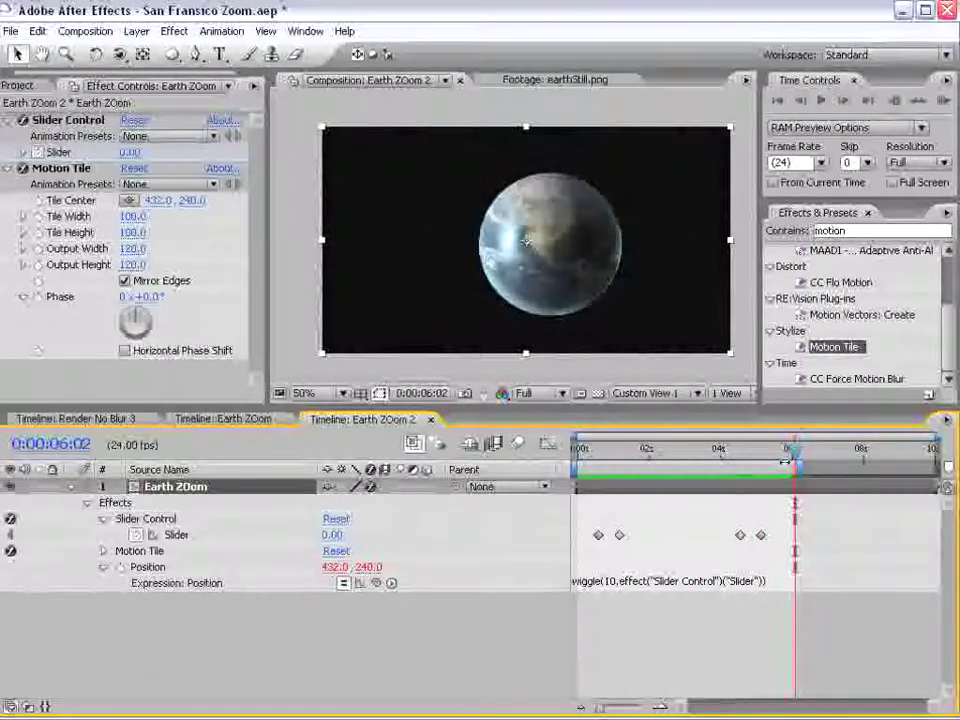
key(KP_0)
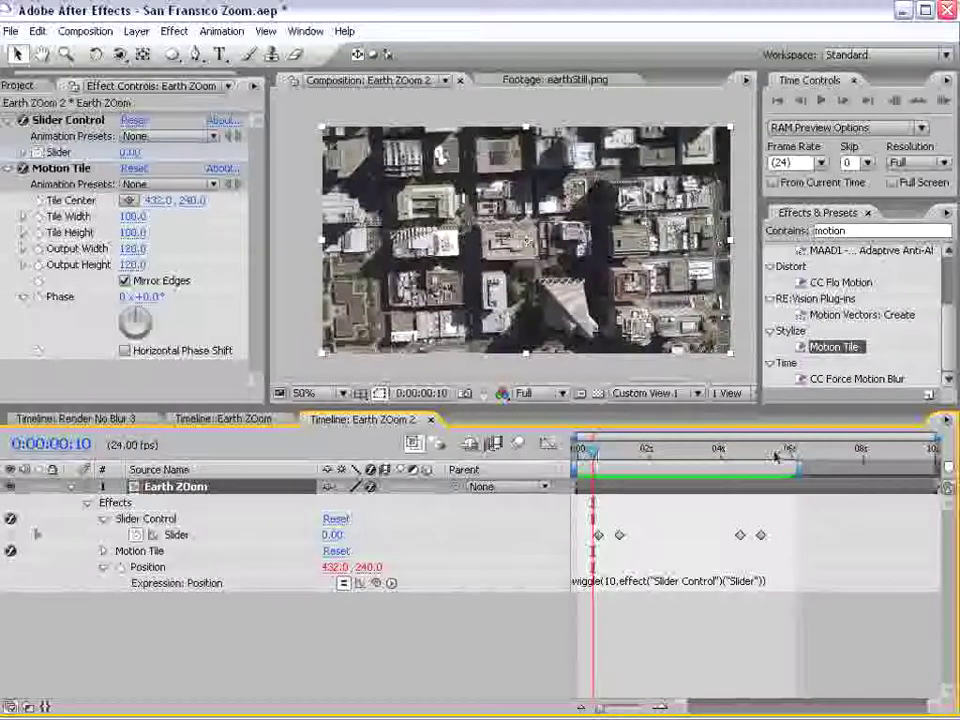
click(790, 452)
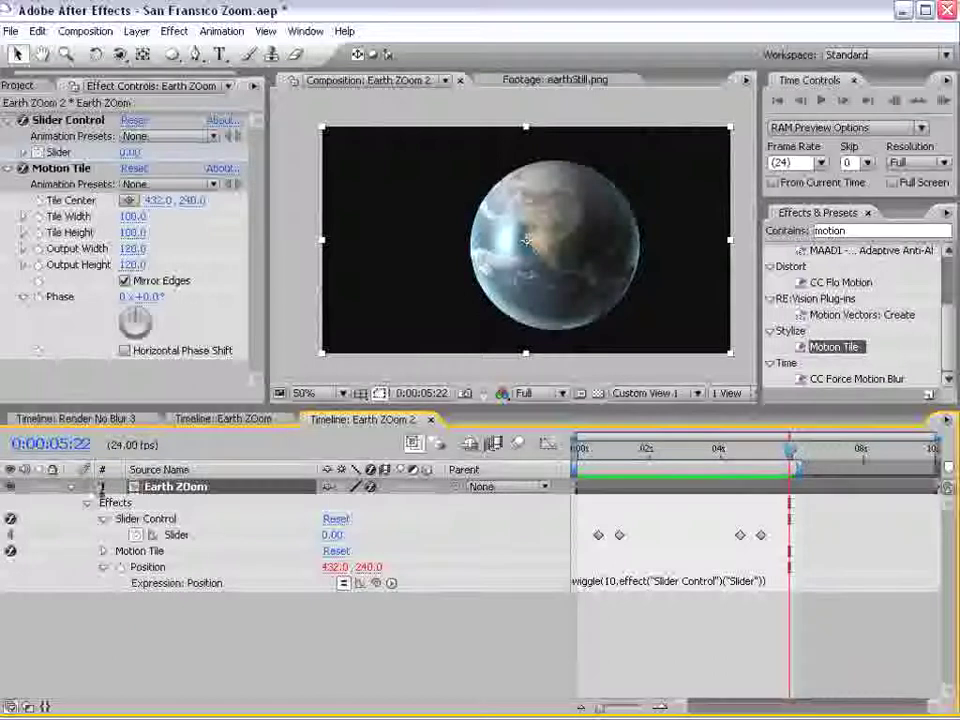
Collapse the Earth ZOom layer's properties and enable Time Remapping on the layer.
click(72, 487)
click(188, 577)
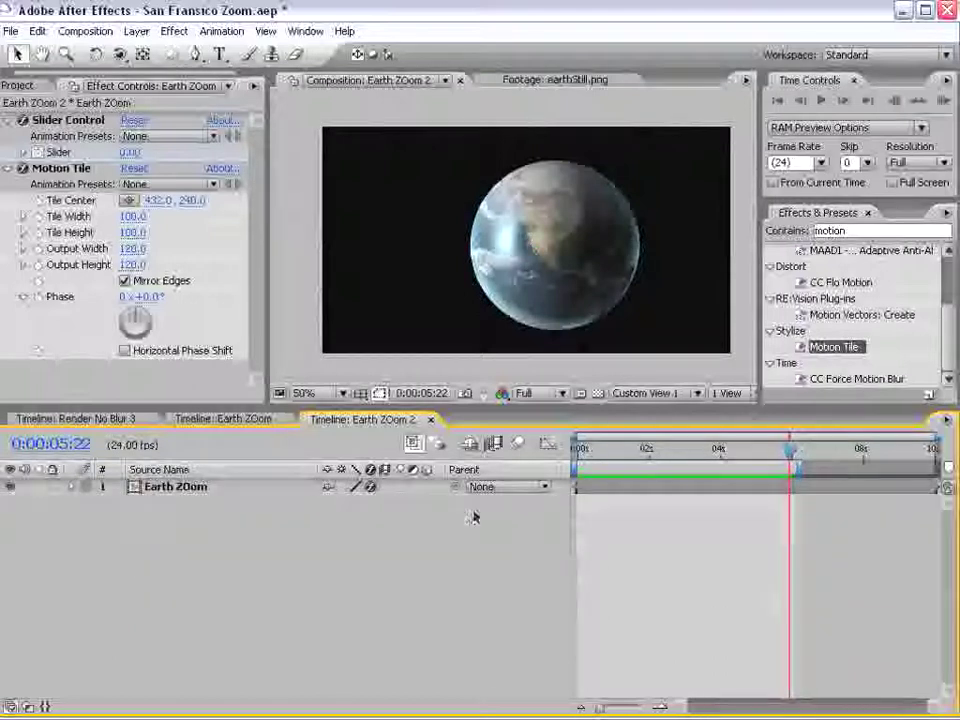
click(605, 489)
right_click(600, 487)
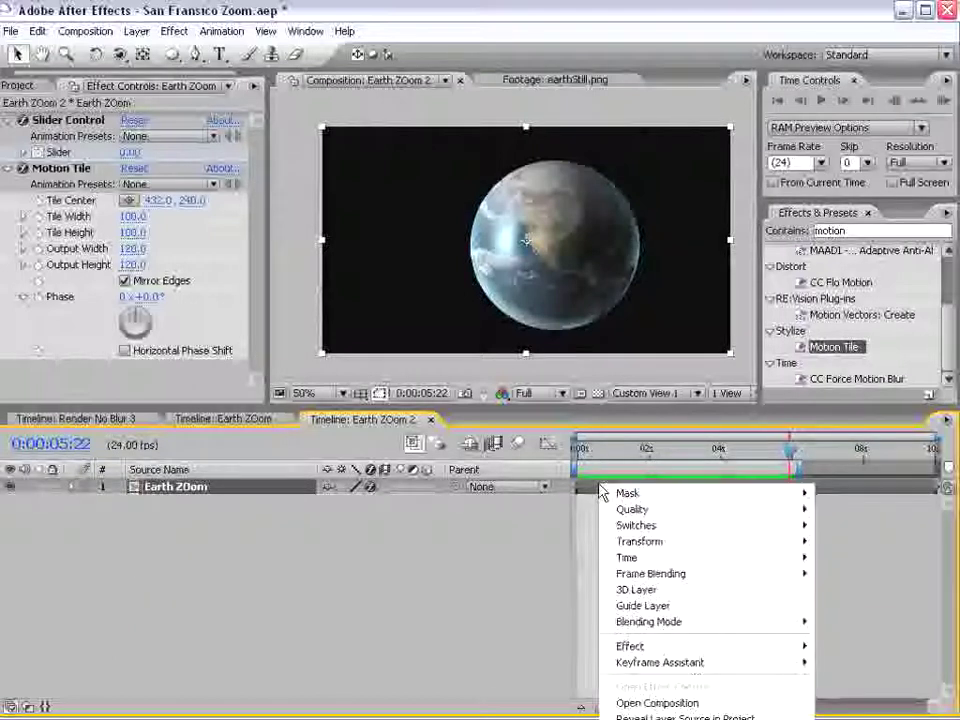
mouse_move(626, 563)
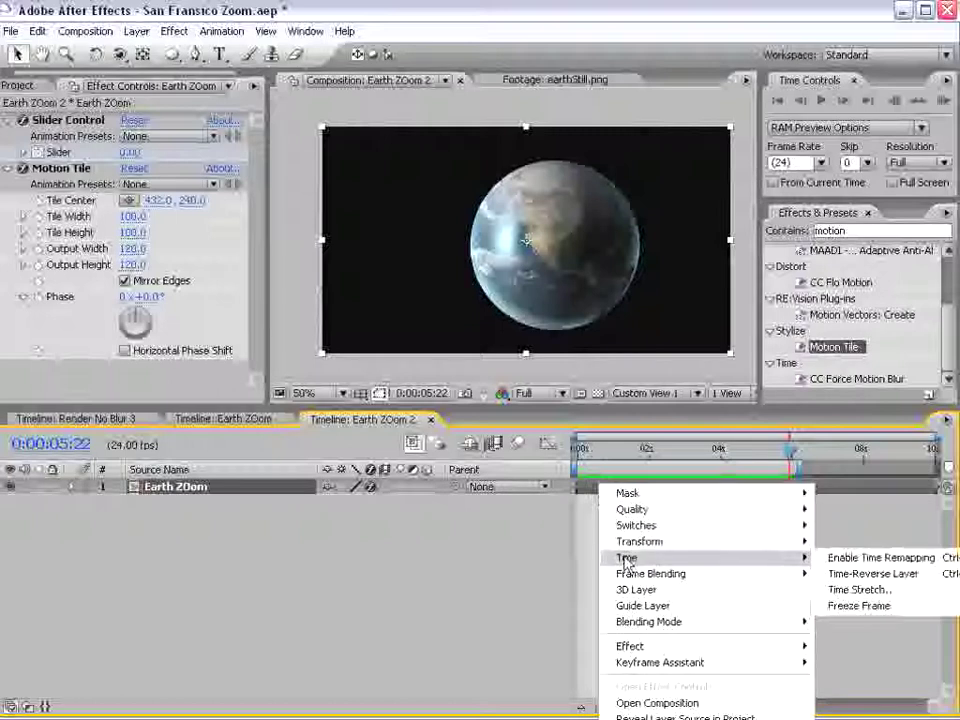
click(908, 560)
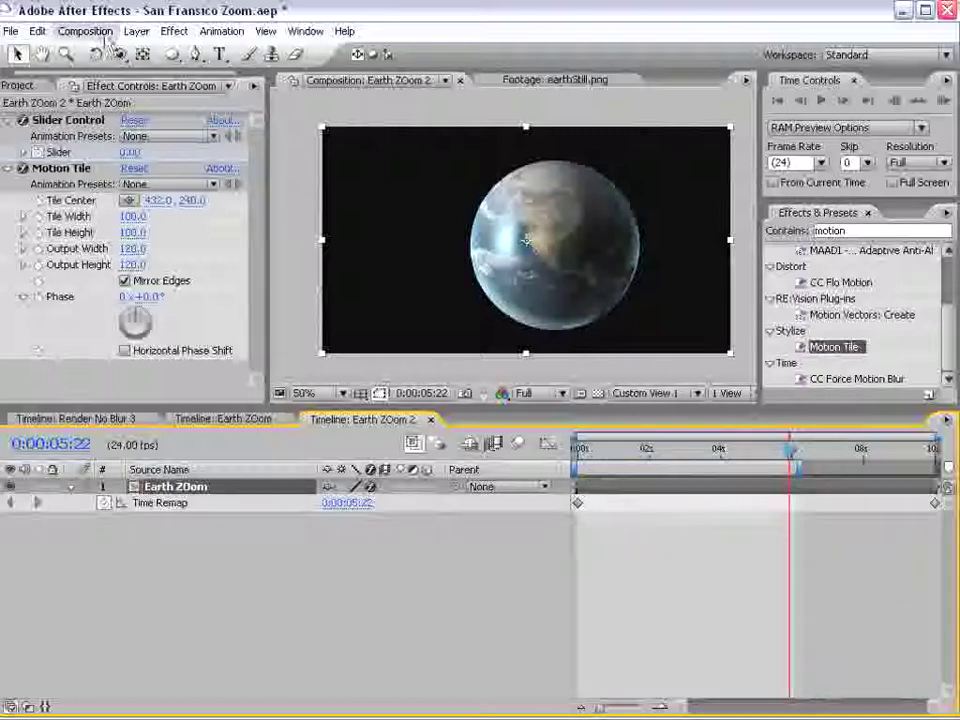
click(140, 32)
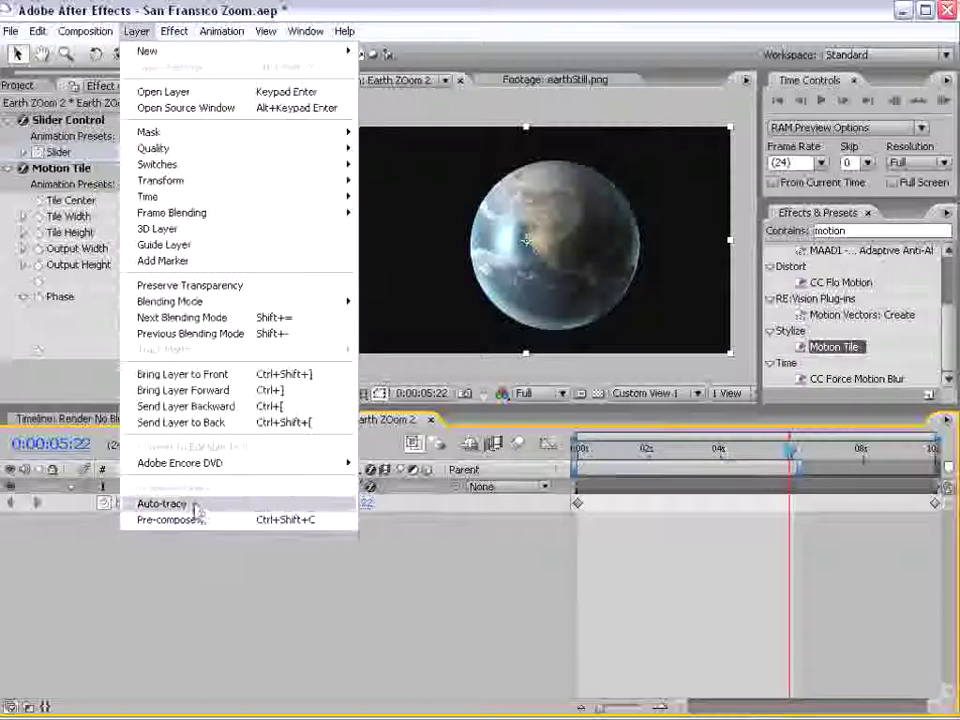
click(583, 525)
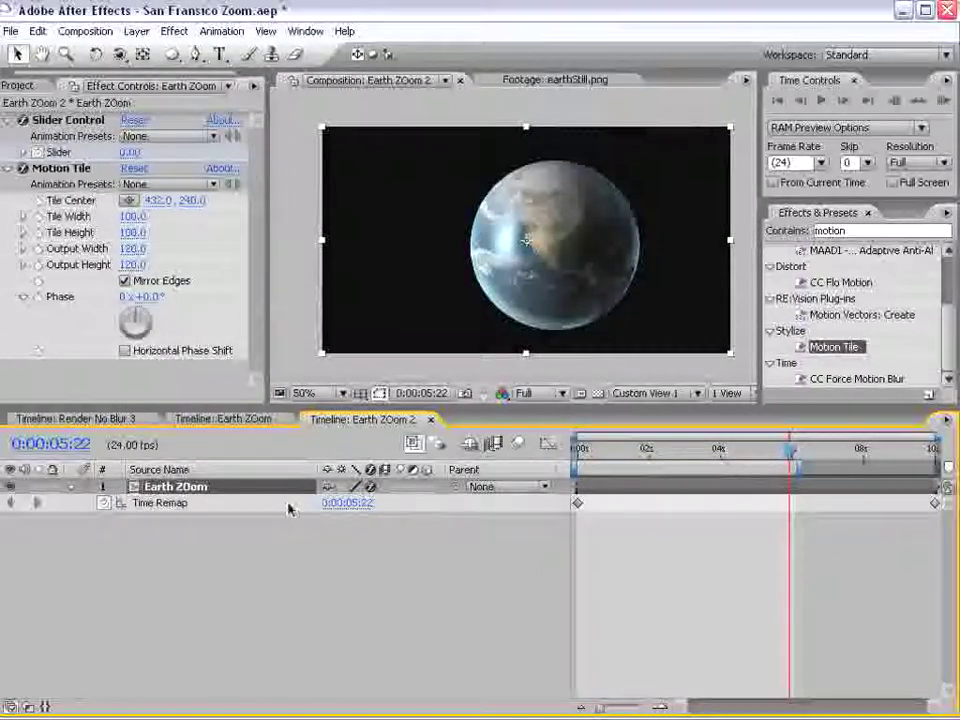
Locate Layer 1's last Scale keyframe at 0:00:06:00 in the Earth ZOom composition and add a Time Remap keyframe there in Earth ZOom 2.
drag(788, 452, 787, 452)
double_click(527, 240)
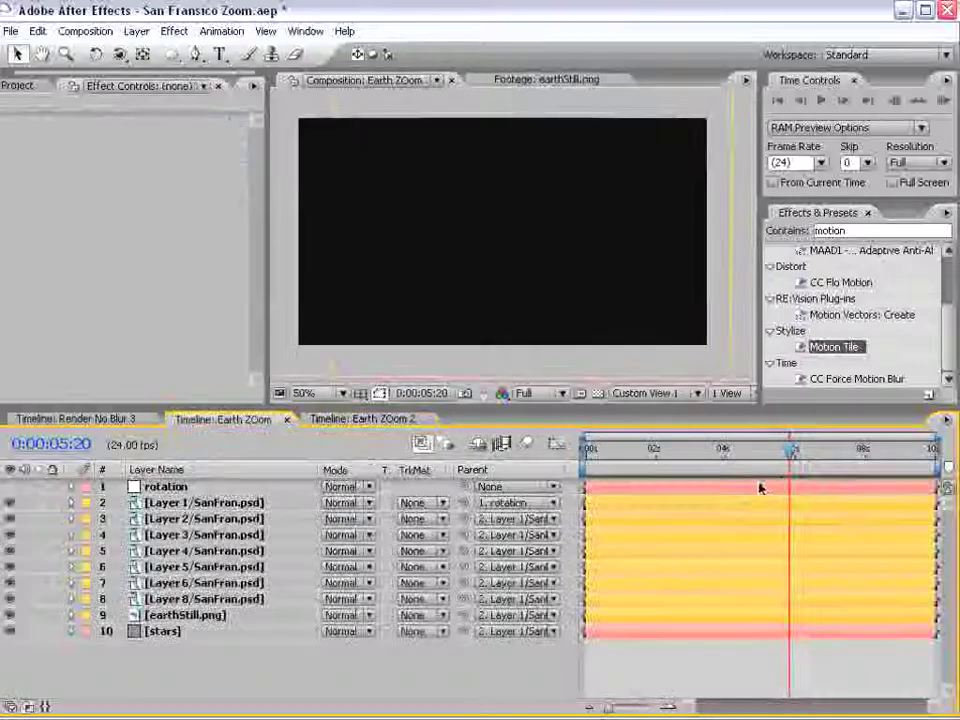
click(175, 503)
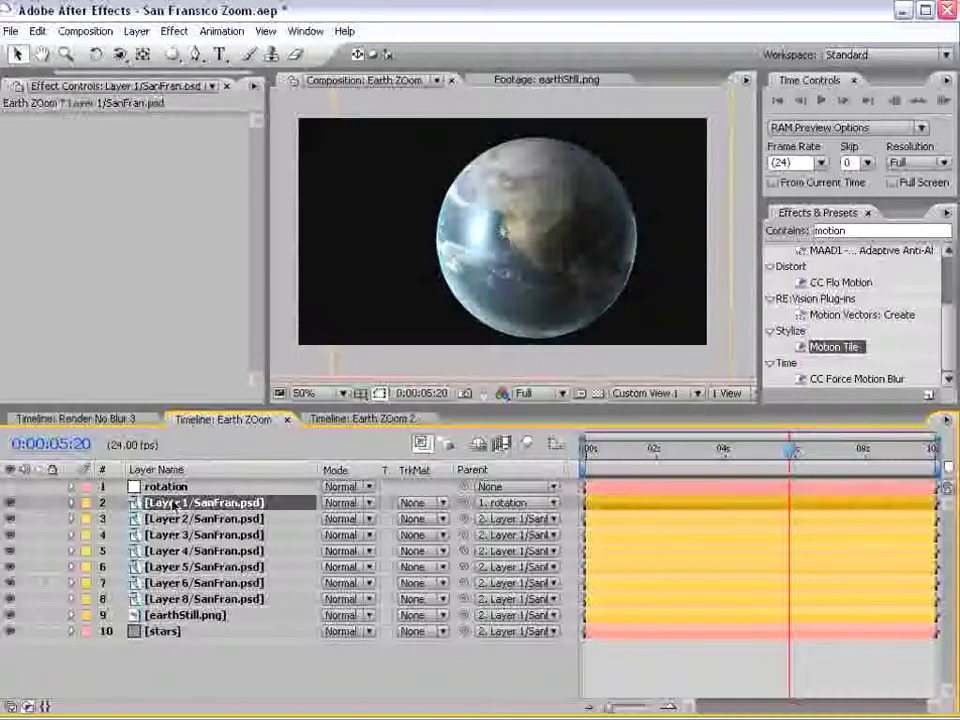
key(s)
key(equal)
key(equal)
key(equal)
key(equal)
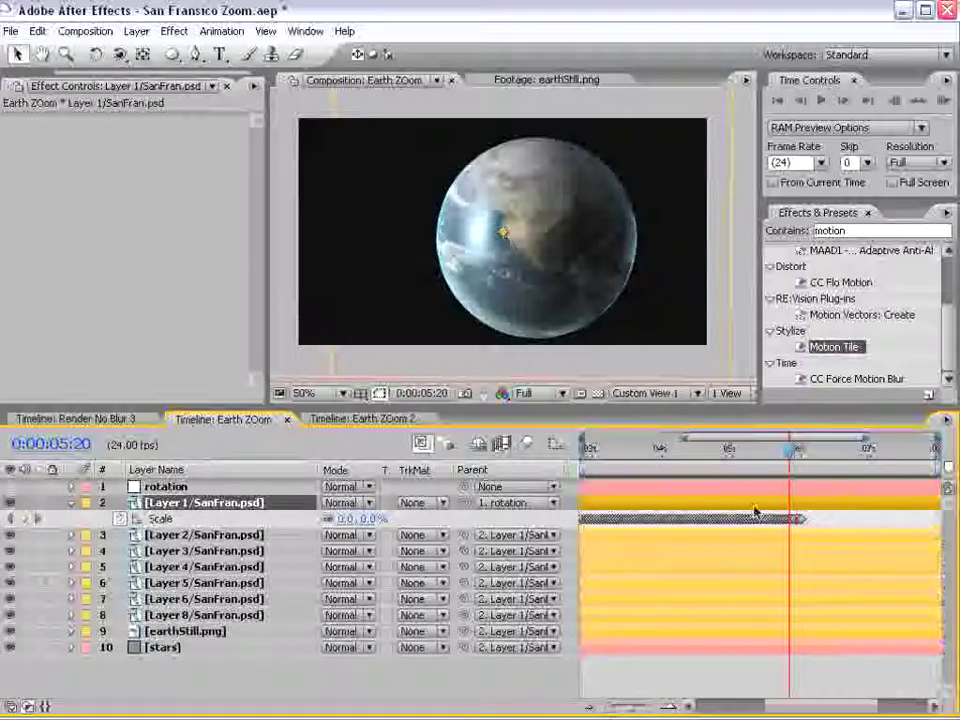
drag(845, 456, 836, 456)
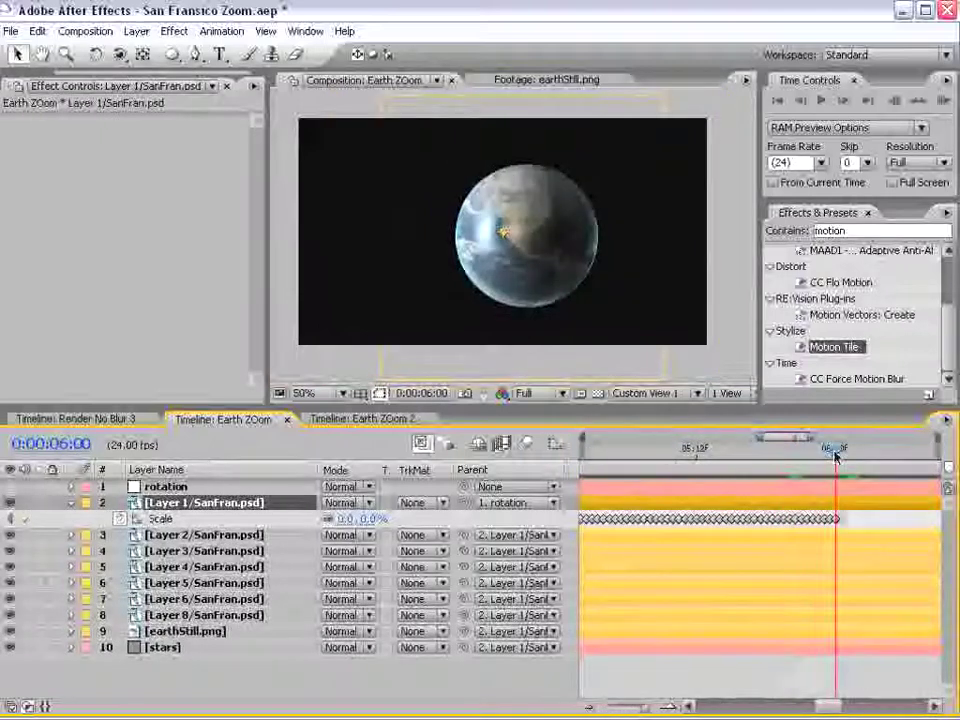
click(360, 419)
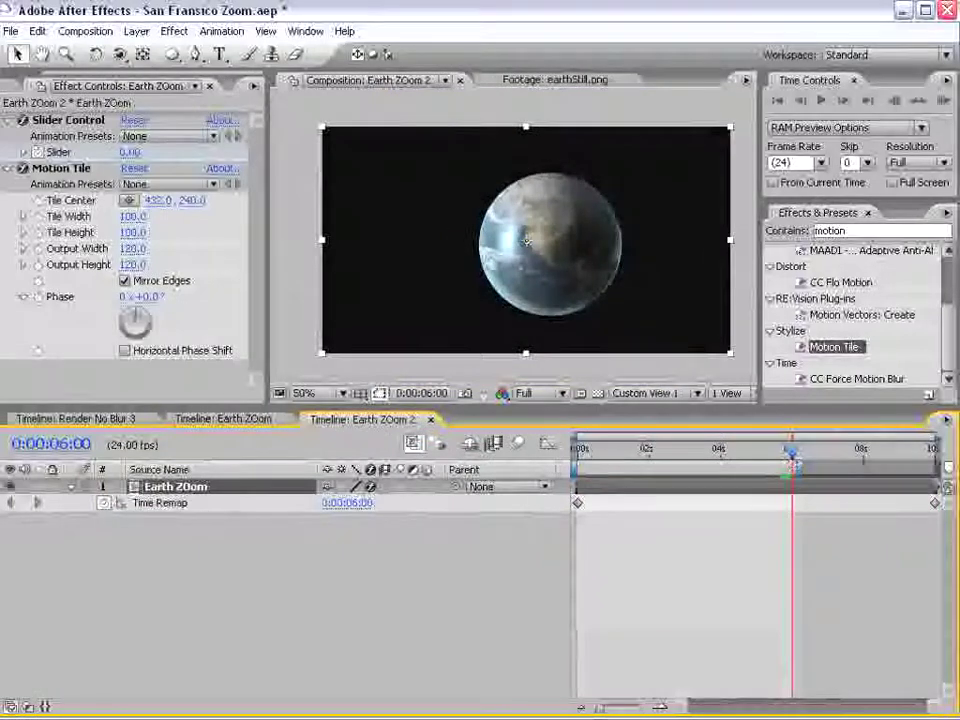
click(25, 503)
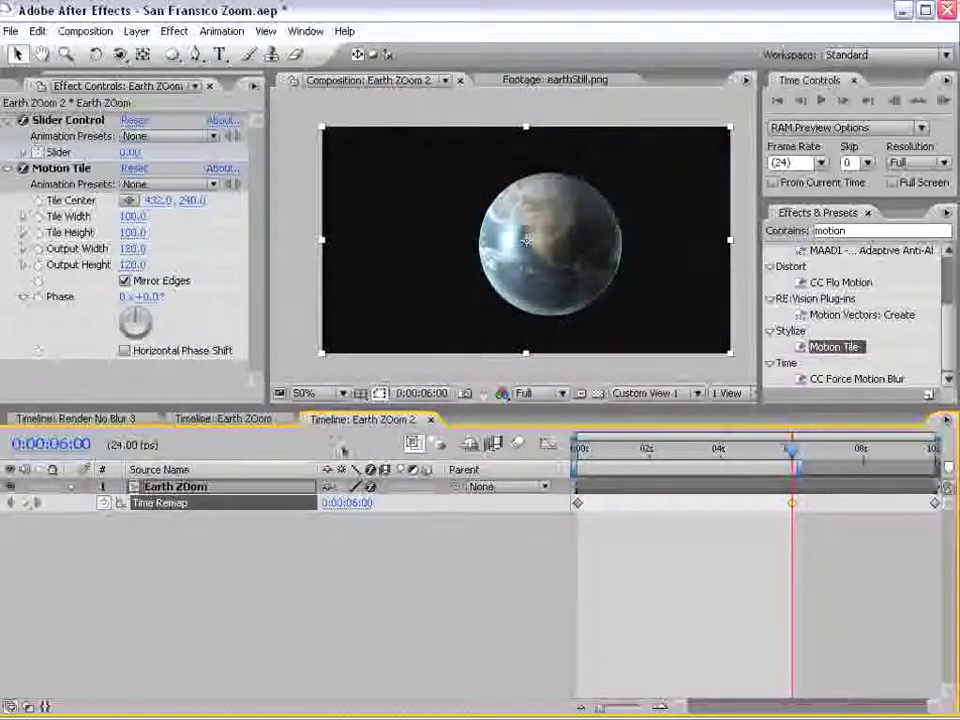
Compare the Earth ZOom and Earth ZOom 2 compositions at 0:00:00:00 and 0:00:03:11.
click(266, 420)
click(347, 420)
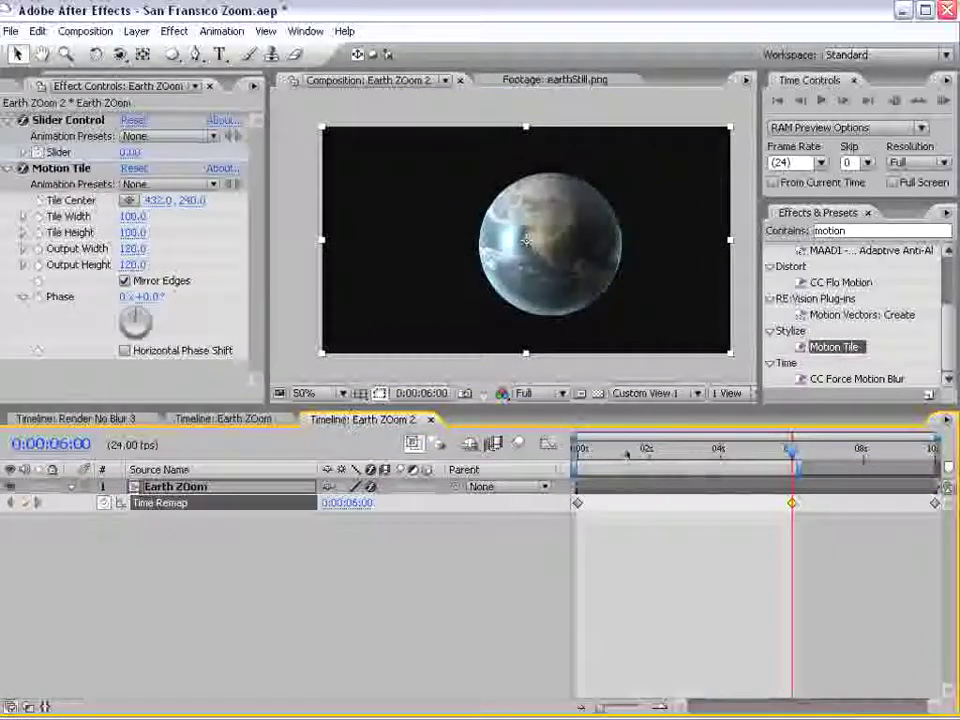
drag(626, 453, 575, 453)
click(225, 420)
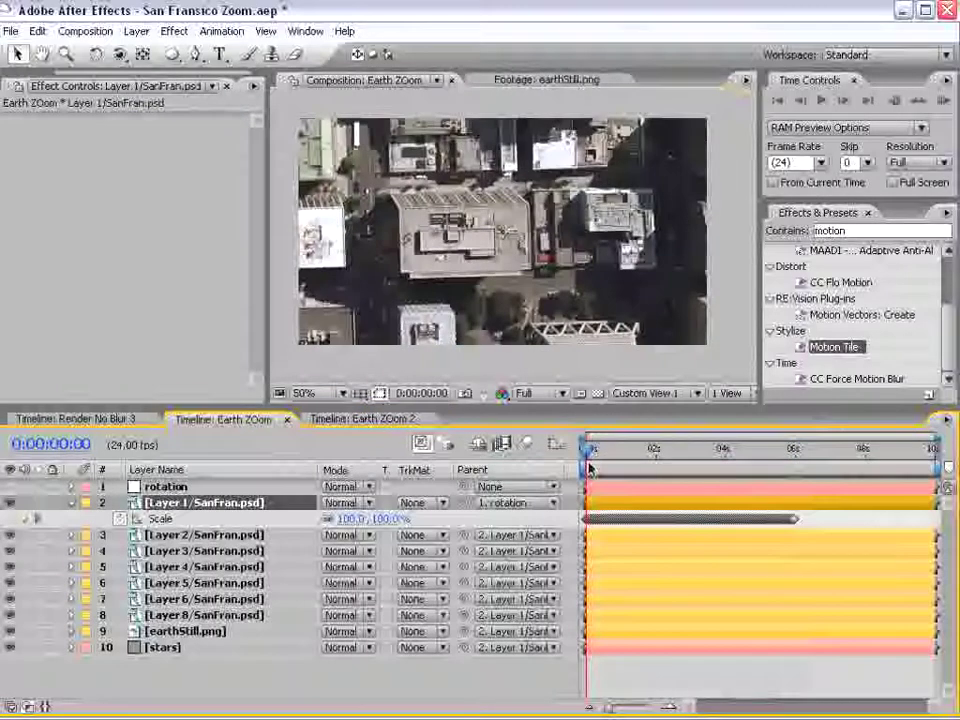
click(707, 450)
click(380, 420)
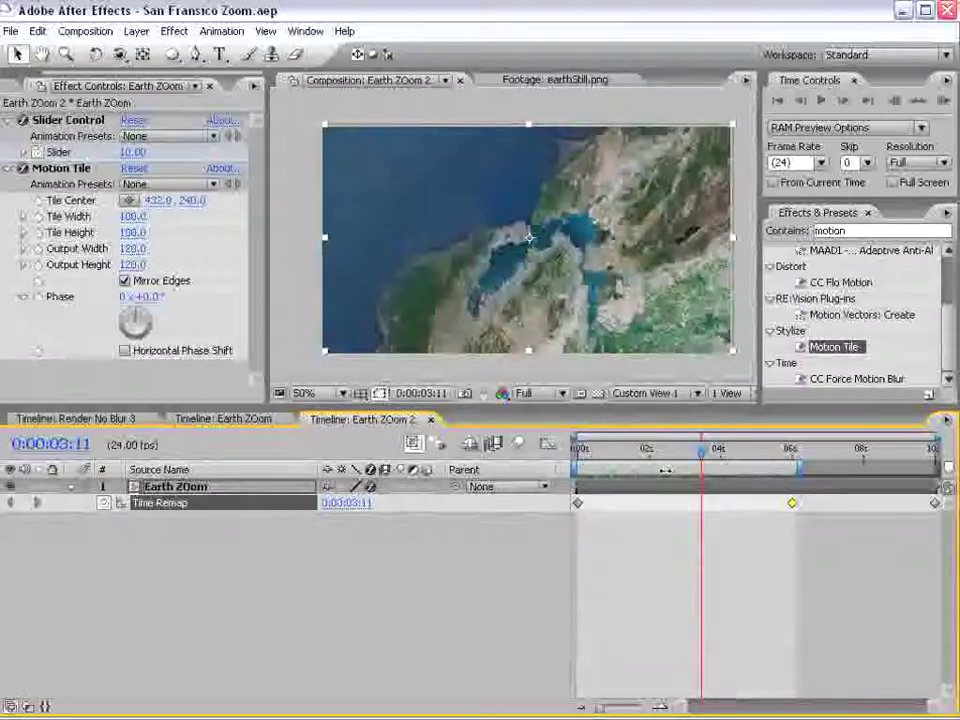
Apply Easy Ease to the Time Remap keyframes at 0:00:00:00 and 0:00:06:00 and preview the eased zoom.
drag(605, 451, 568, 450)
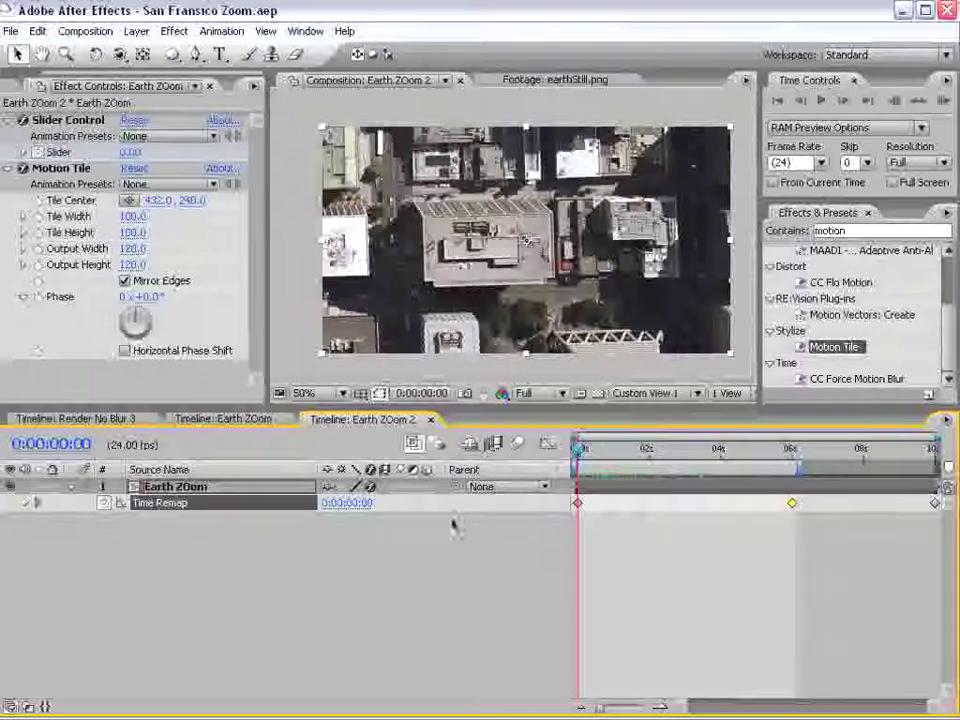
click(577, 502)
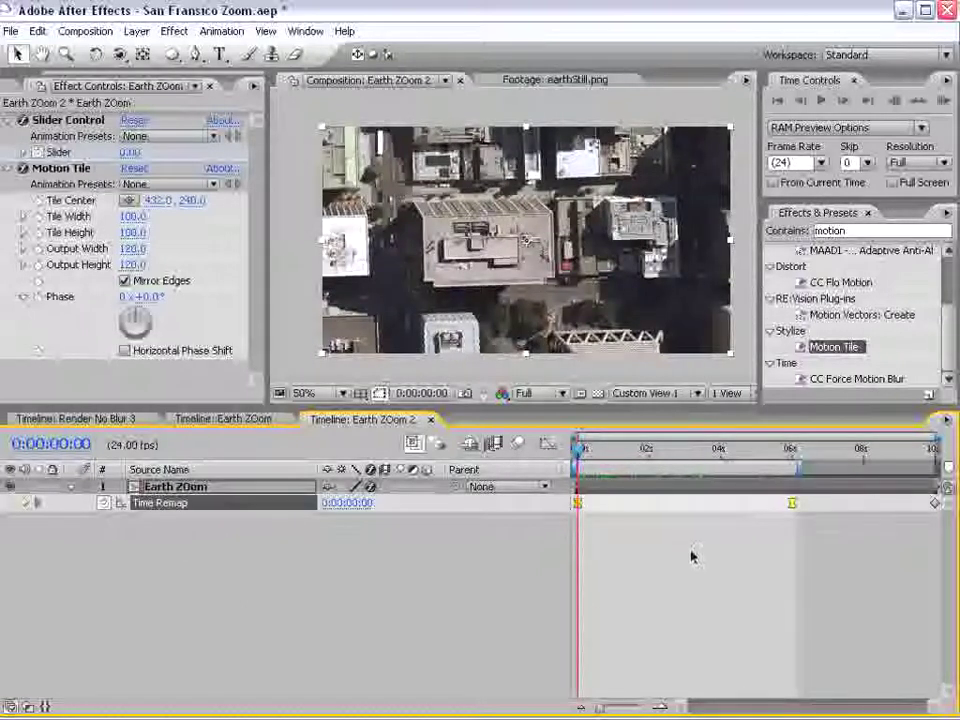
click(583, 455)
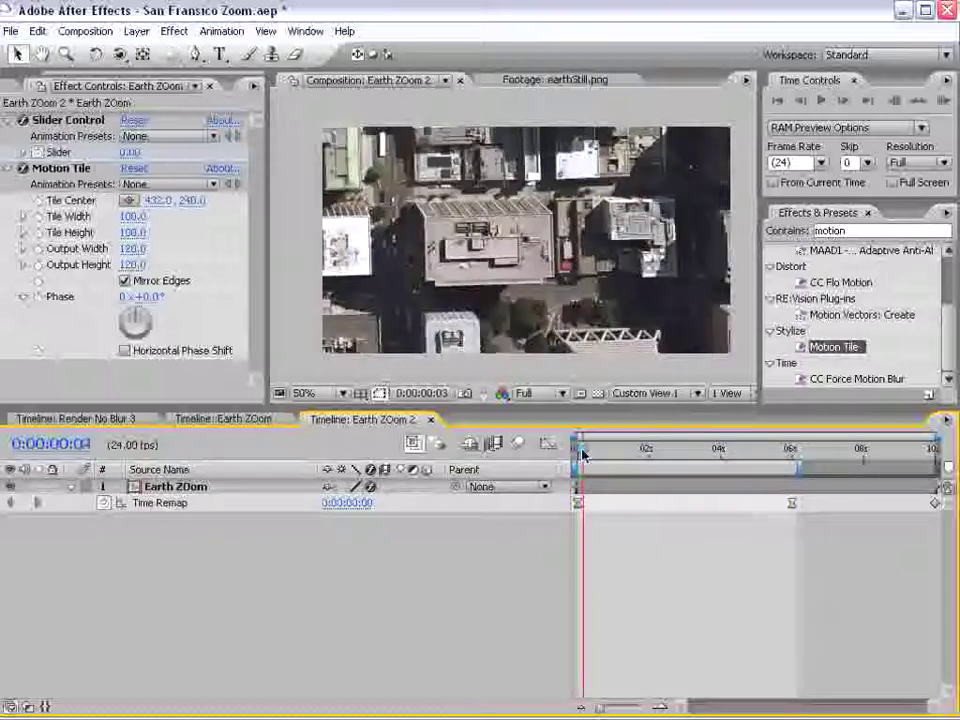
mouse_move(583, 455)
mouse_down()
mouse_move(789, 459)
mouse_move(792, 485)
mouse_move(748, 456)
mouse_move(576, 455)
mouse_up()
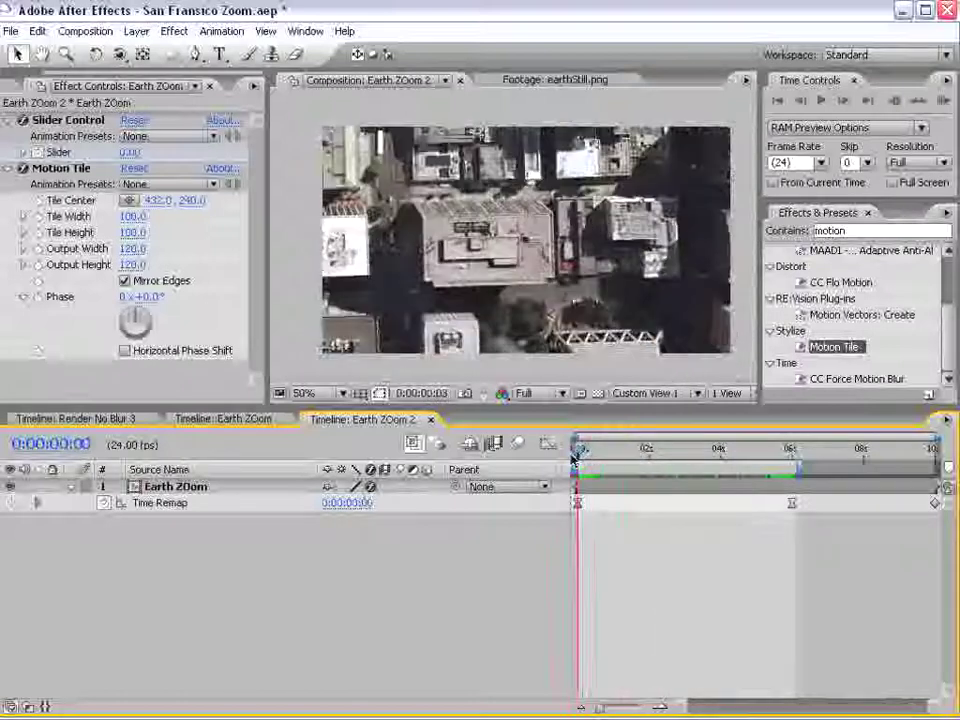
click(610, 511)
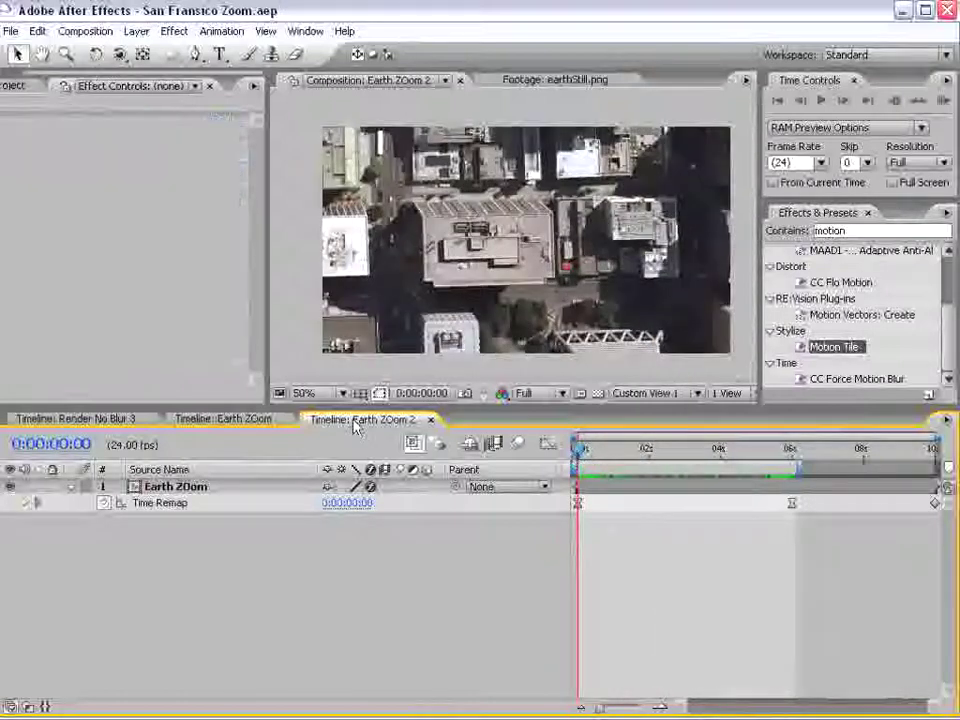
Hide Layer 1's Scale property in the Earth ZOom composition and create a gray solid 1500 pixels wide that extends beyond the frame.
click(240, 421)
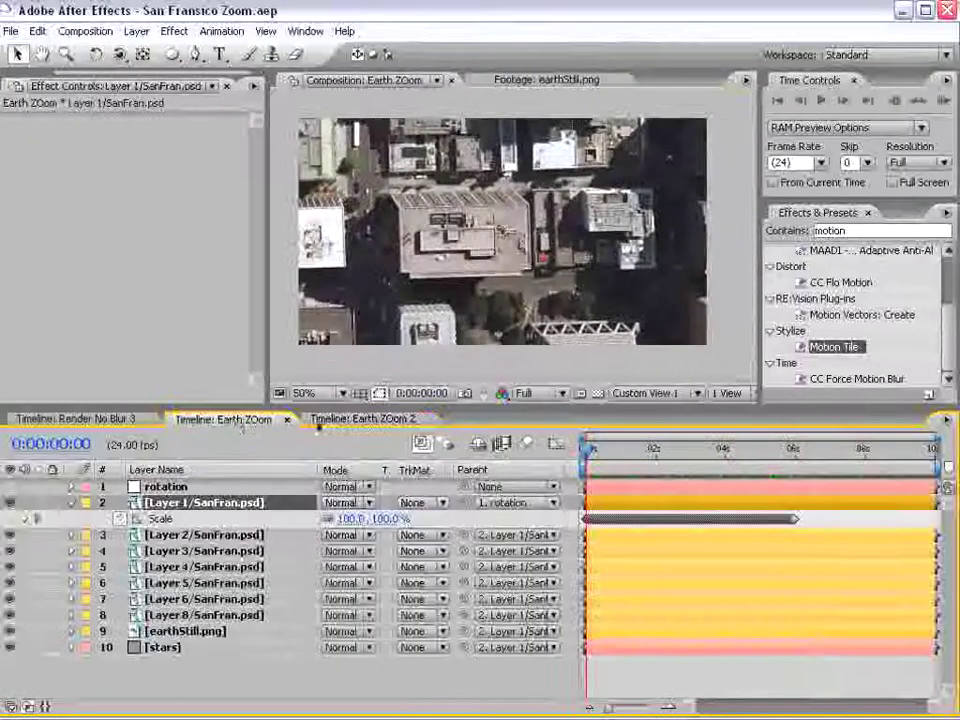
key(s)
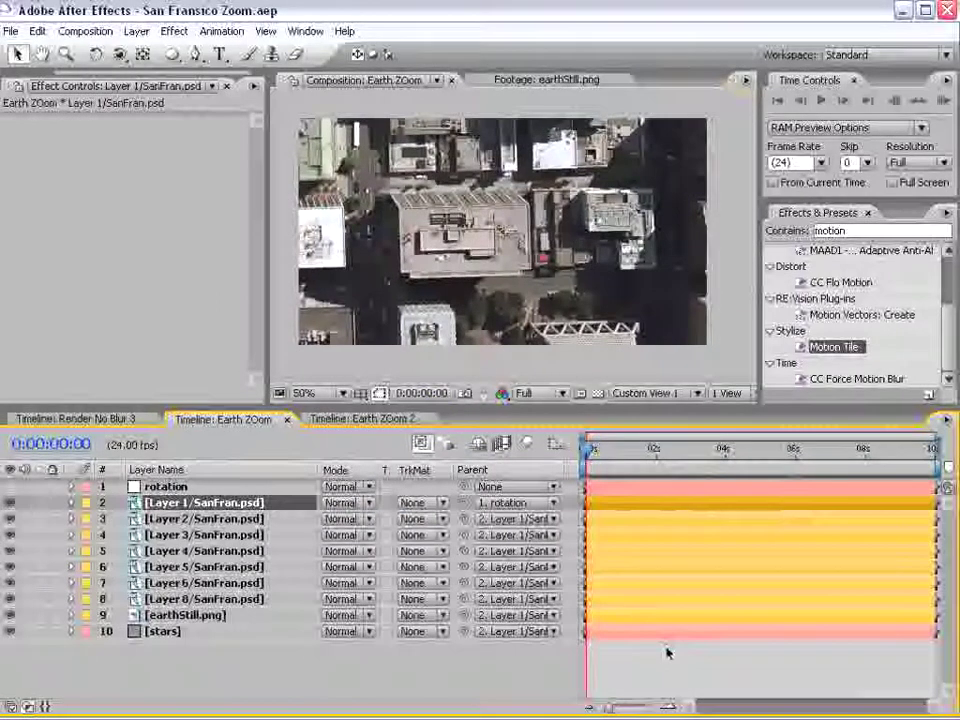
click(135, 31)
mouse_move(146, 51)
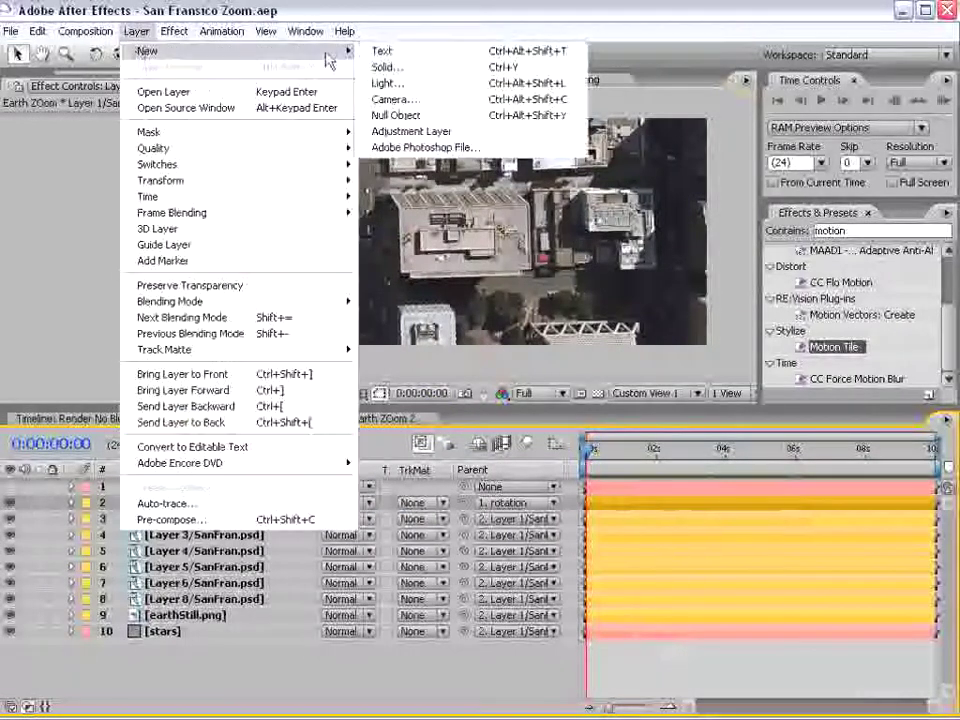
click(390, 66)
double_click(431, 349)
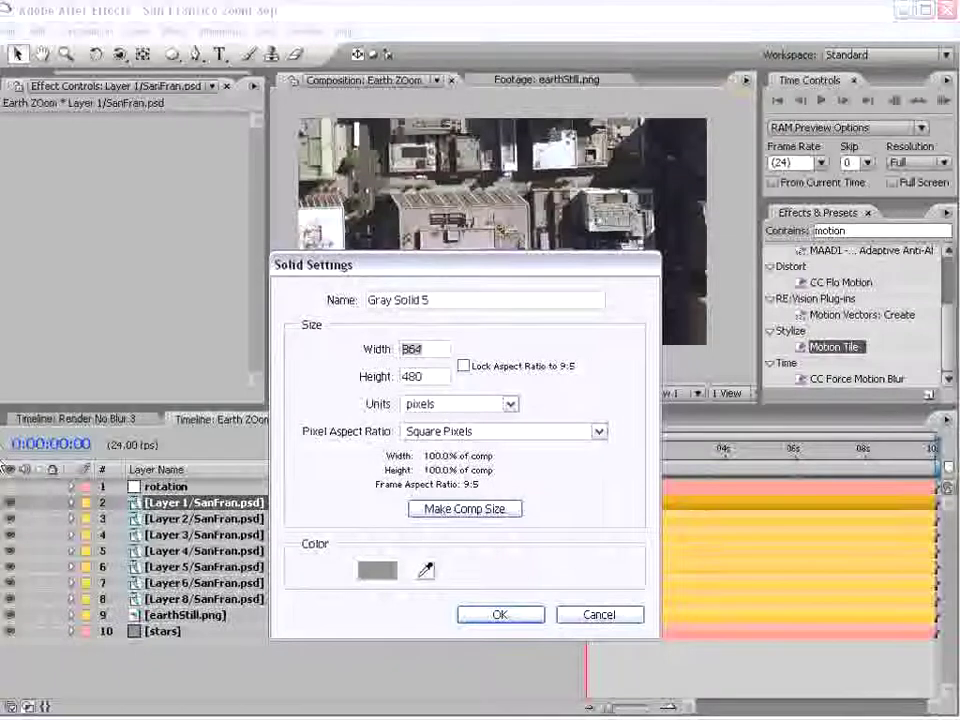
text(1500)
key(Tab)
text(15)
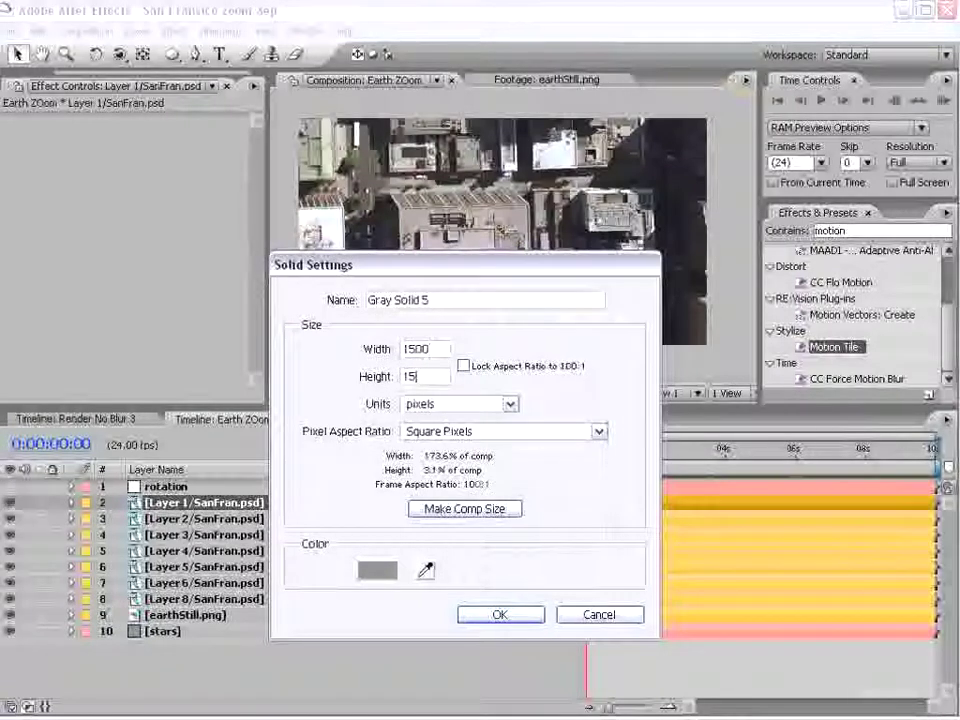
click(503, 612)
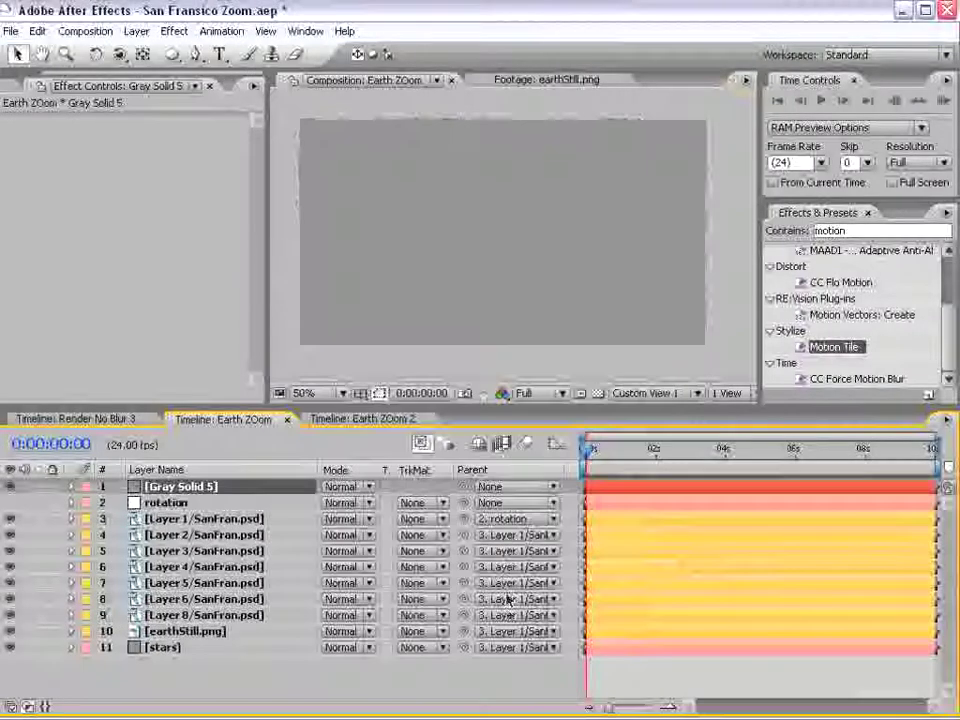
Apply Fractal Noise to the gray solid with Fractal Type Dynamic, Contrast 184 and Brightness -39.
click(174, 31)
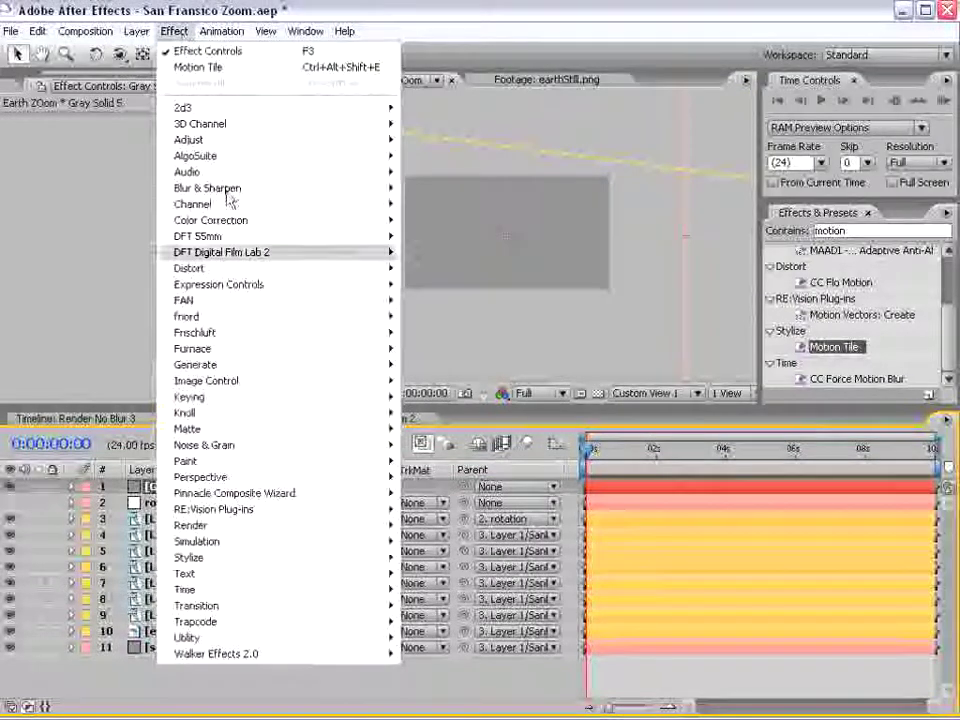
mouse_move(250, 445)
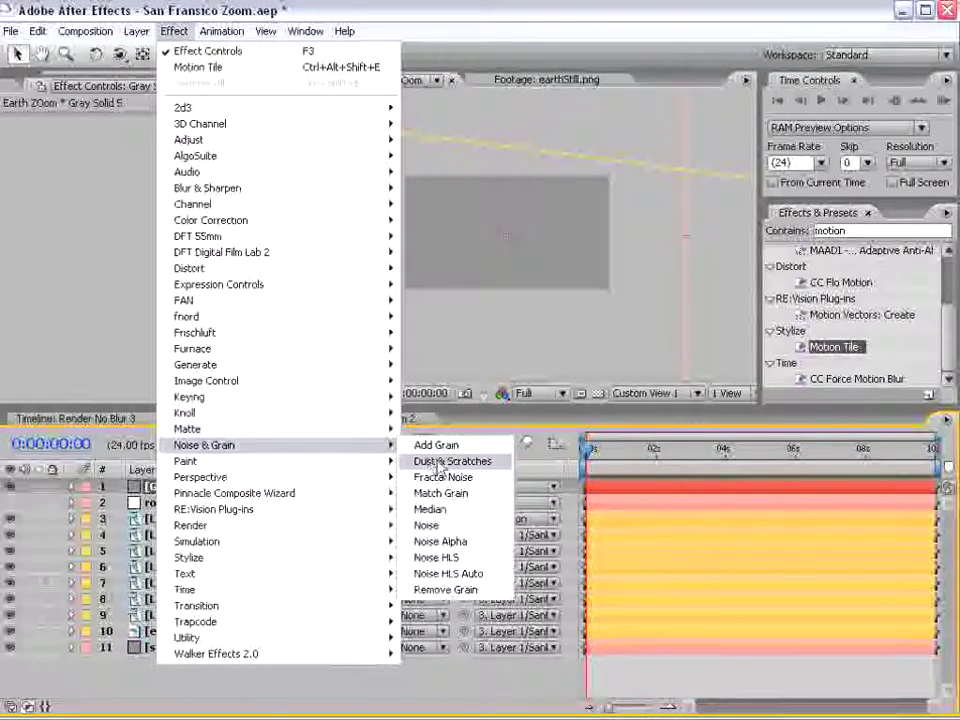
click(486, 479)
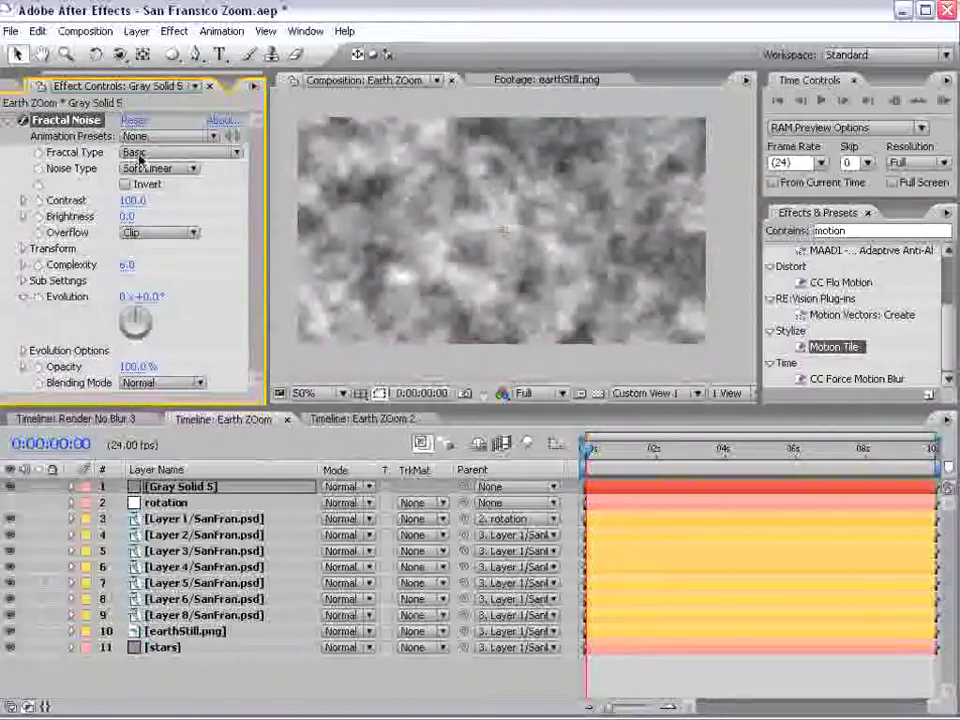
click(150, 152)
click(192, 237)
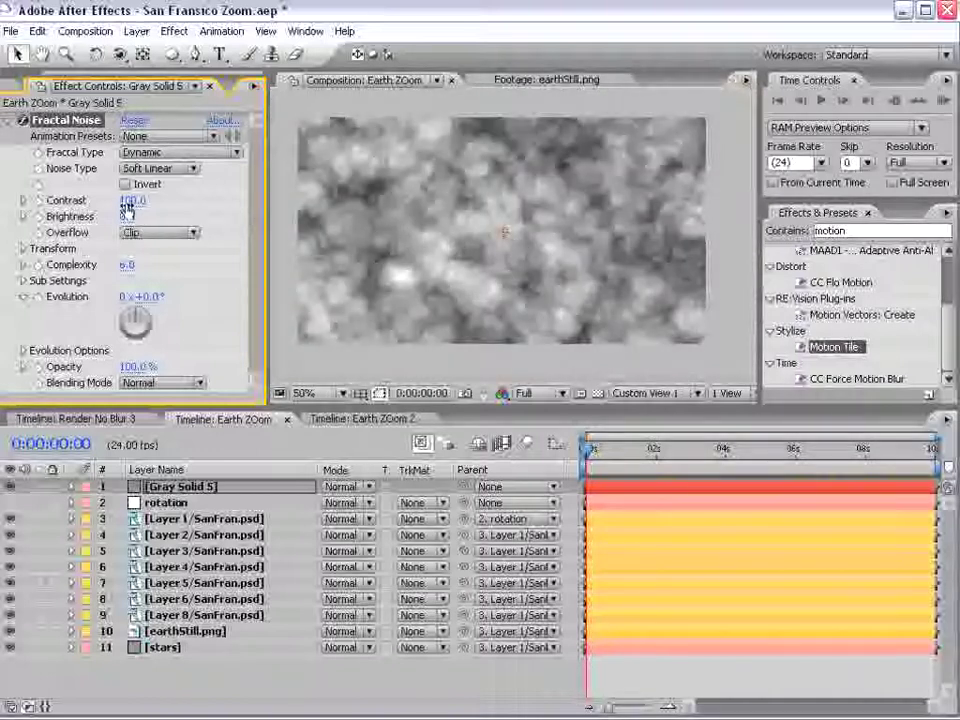
drag(189, 200, 201, 197)
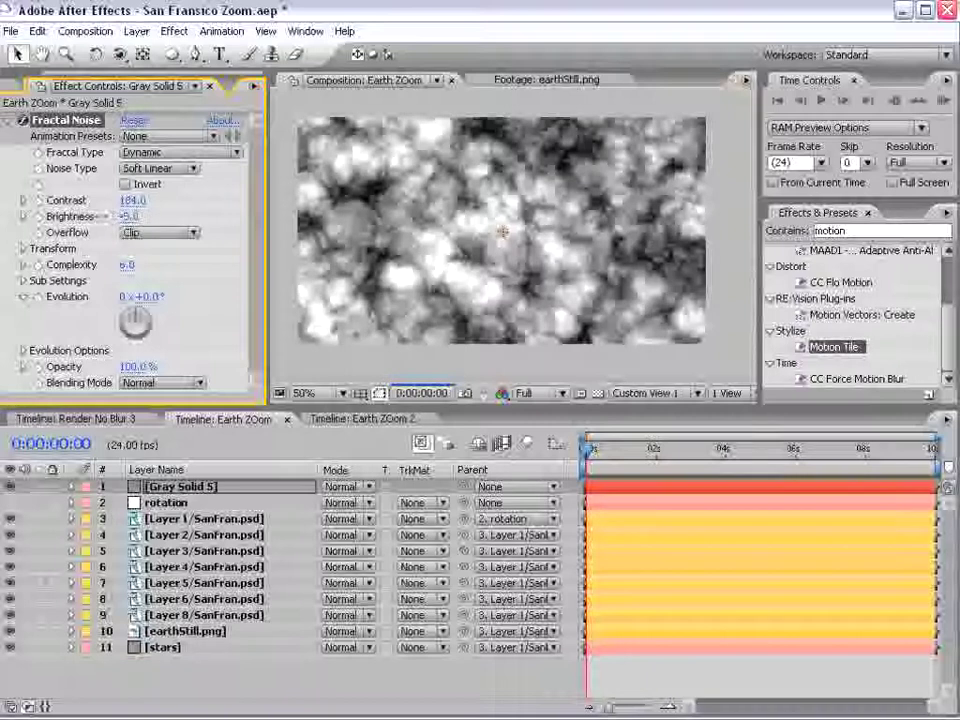
mouse_move(100, 216)
mouse_down()
mouse_move(85, 216)
mouse_move(96, 216)
mouse_up()
Set the gray solid's blending mode to Screen and its Fractal Noise Transform Scale to 156.
click(341, 487)
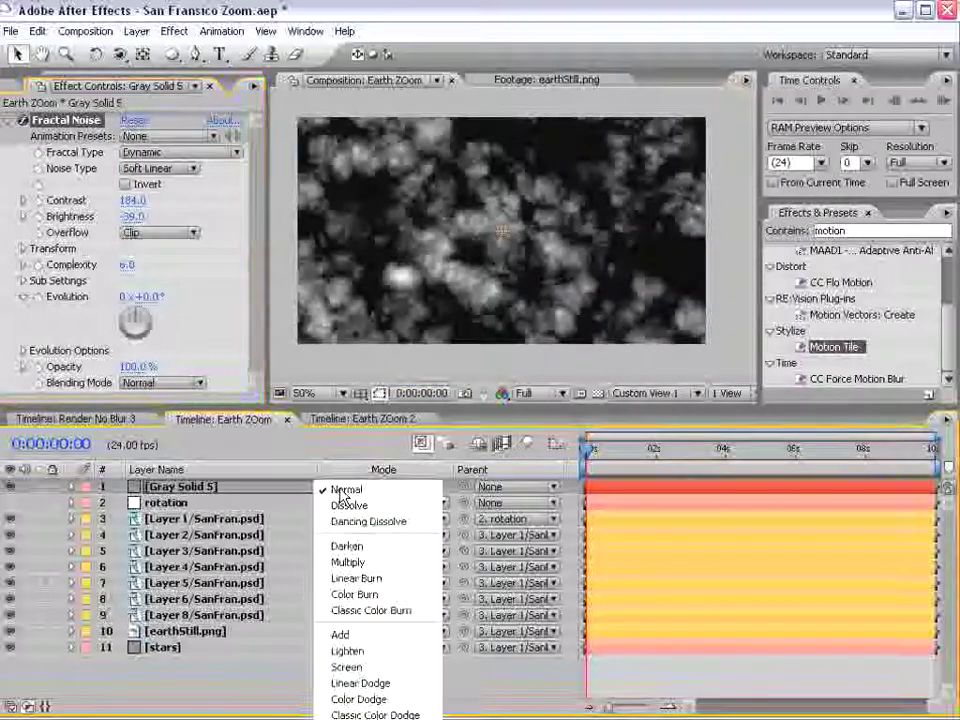
click(362, 667)
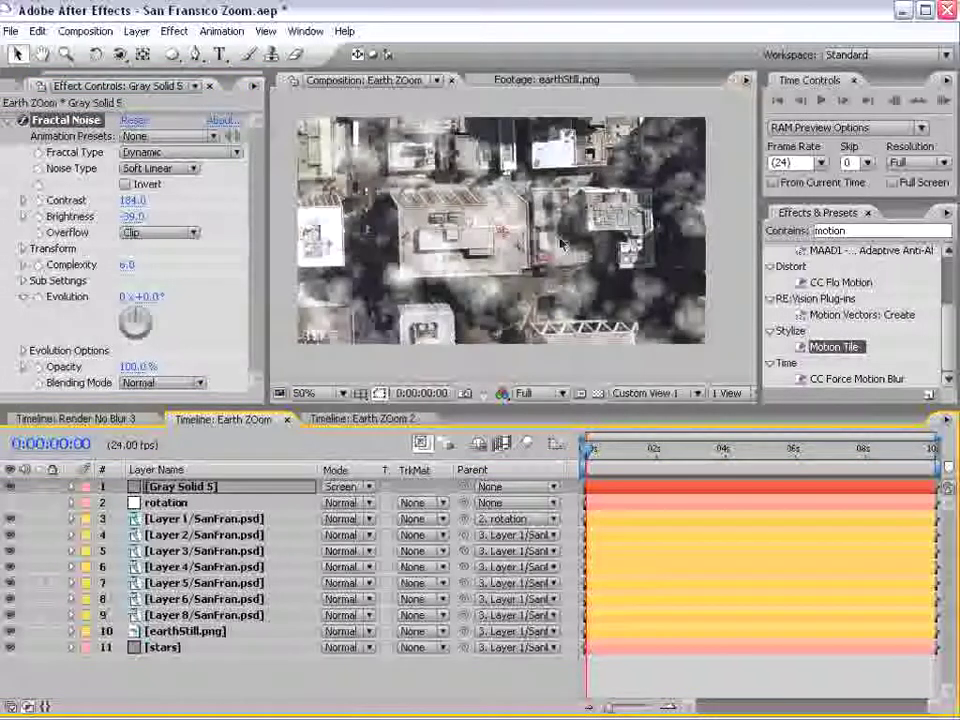
drag(788, 455, 737, 462)
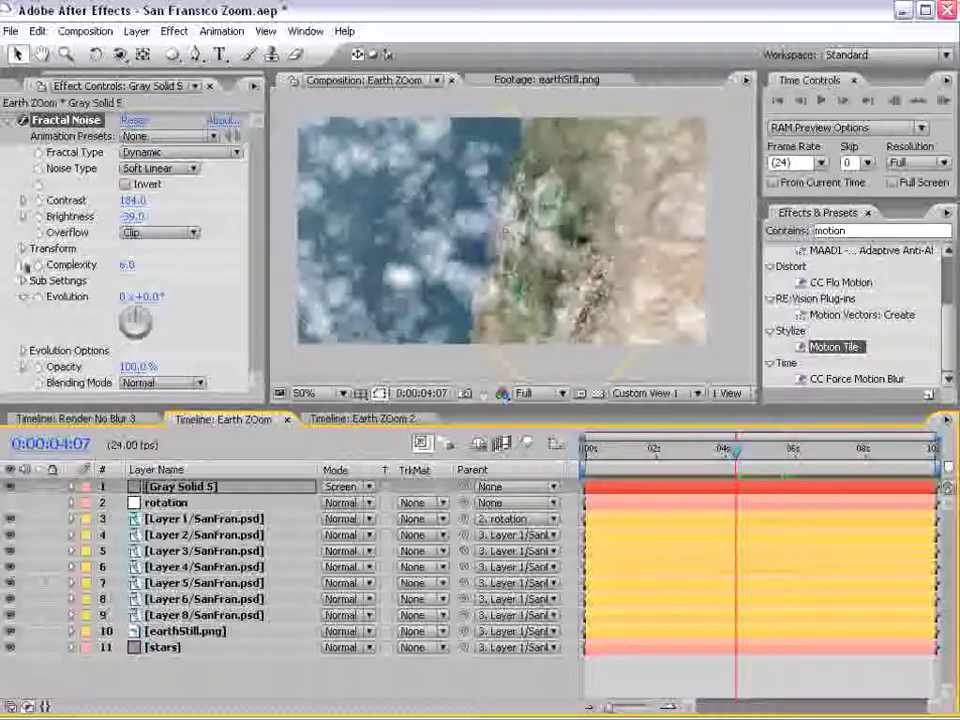
click(22, 250)
click(40, 296)
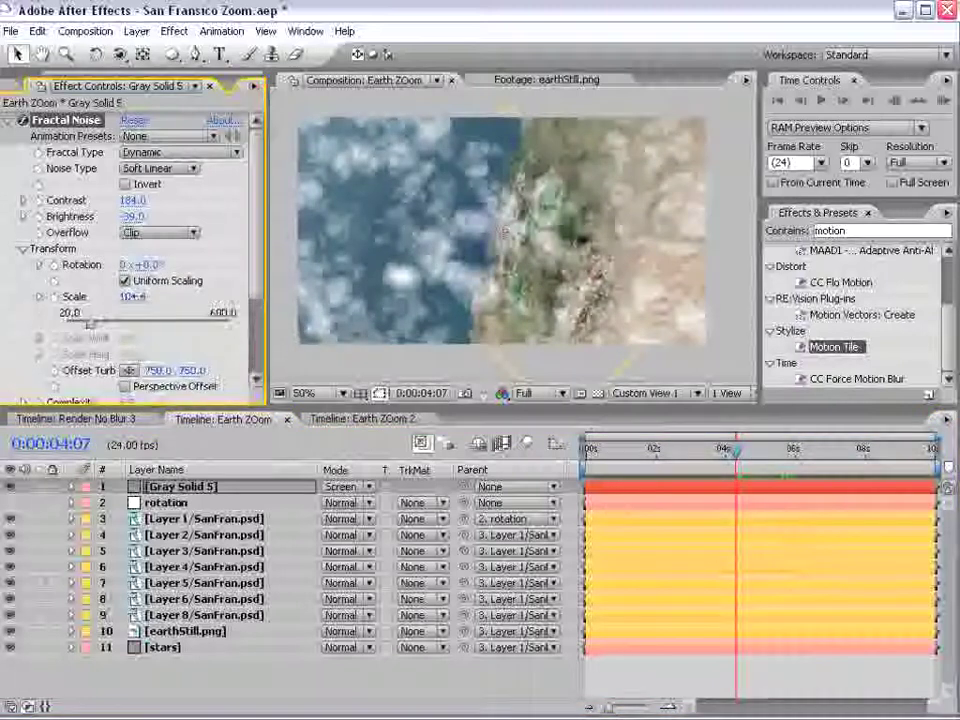
drag(145, 297, 183, 296)
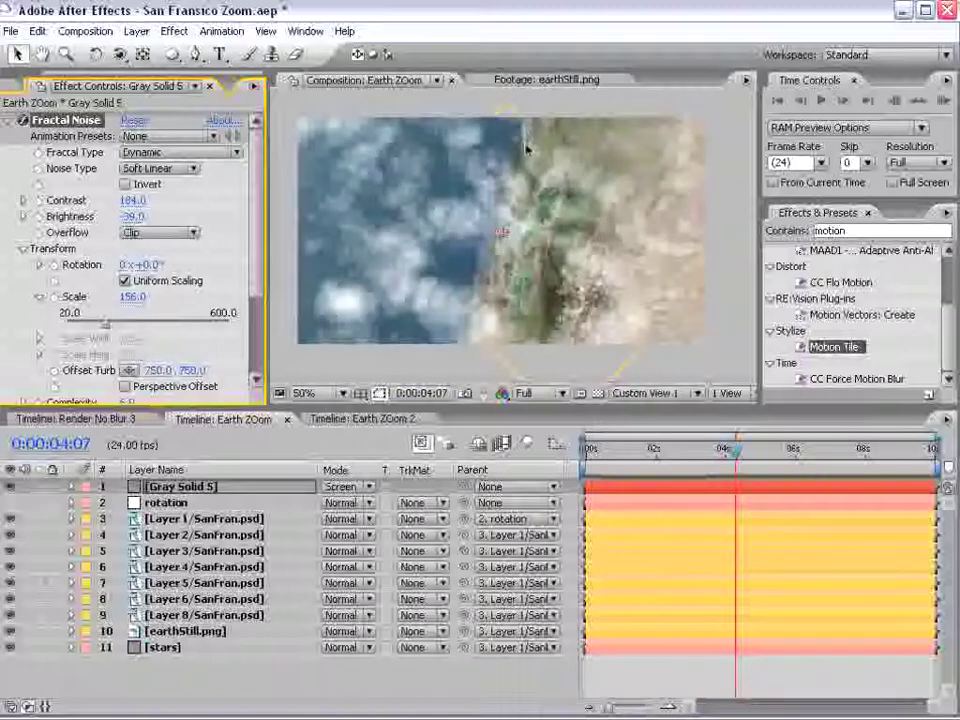
Set the Fractal Noise Contrast to 254 and move Offset Turbulence to 842, 682.
drag(712, 460, 662, 452)
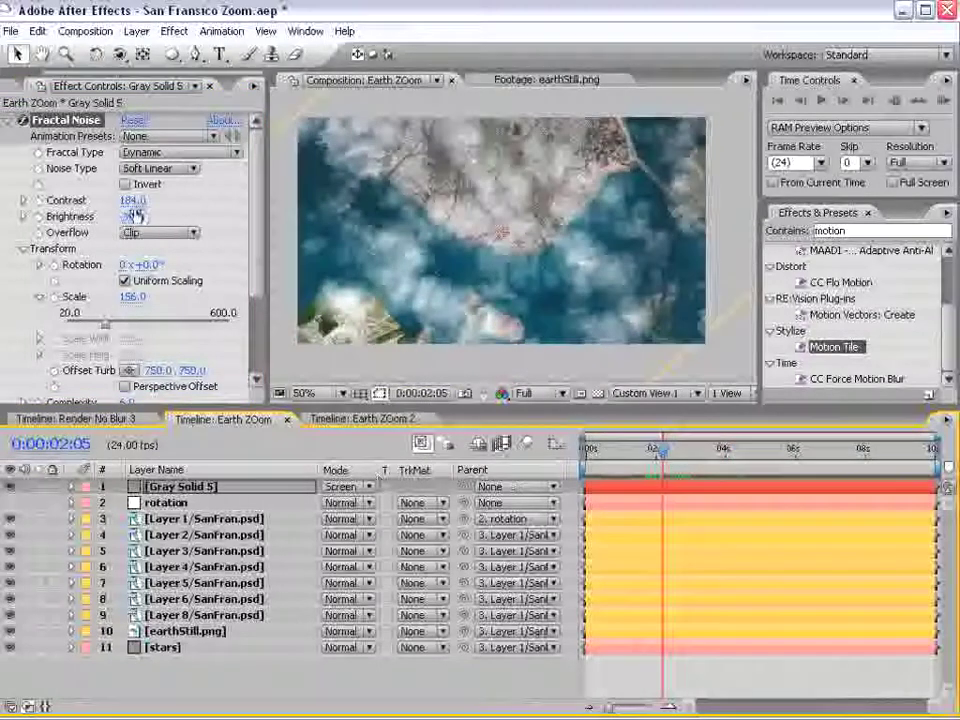
drag(135, 214, 196, 198)
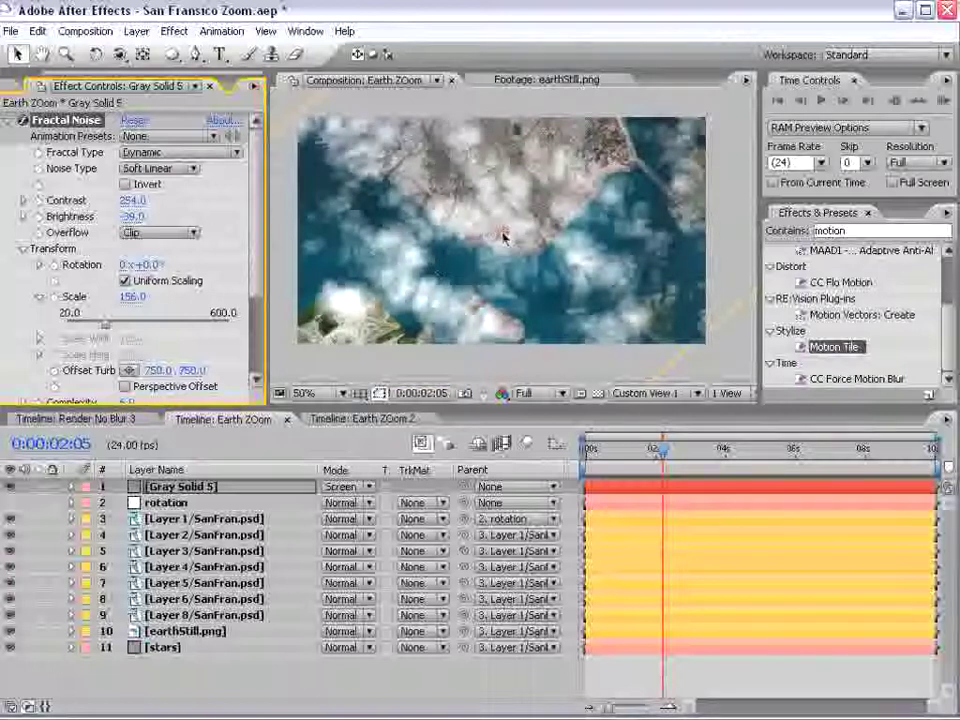
drag(503, 237, 547, 204)
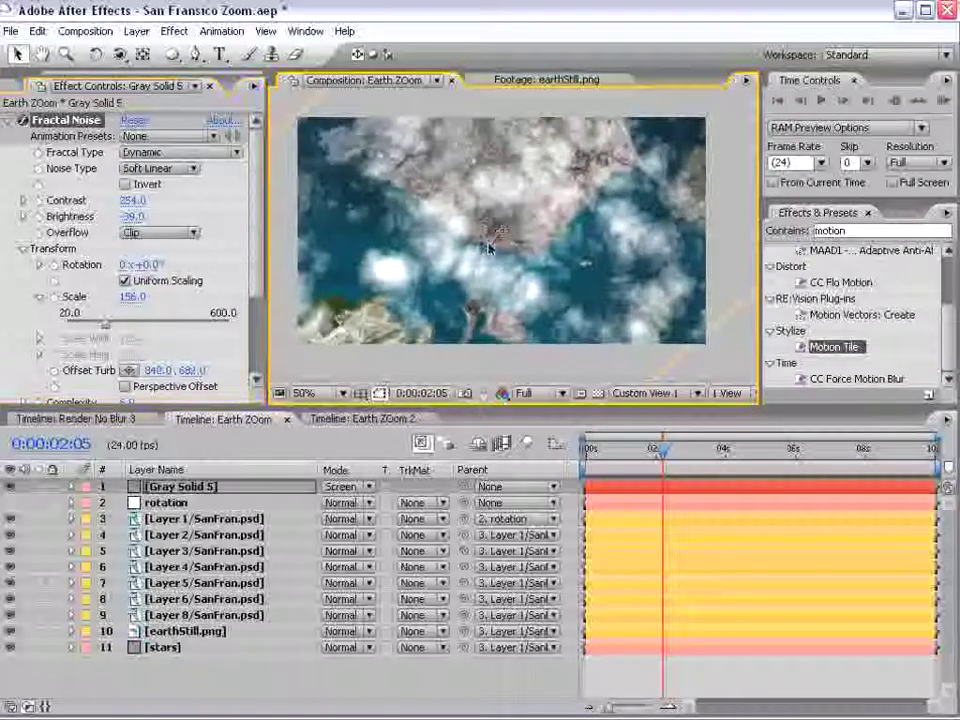
Check the clouds at 0:00:02:21 and lower the Fractal Noise Brightness to -45.
scroll(488, 246, up, 2)
scroll(505, 245, down, 1)
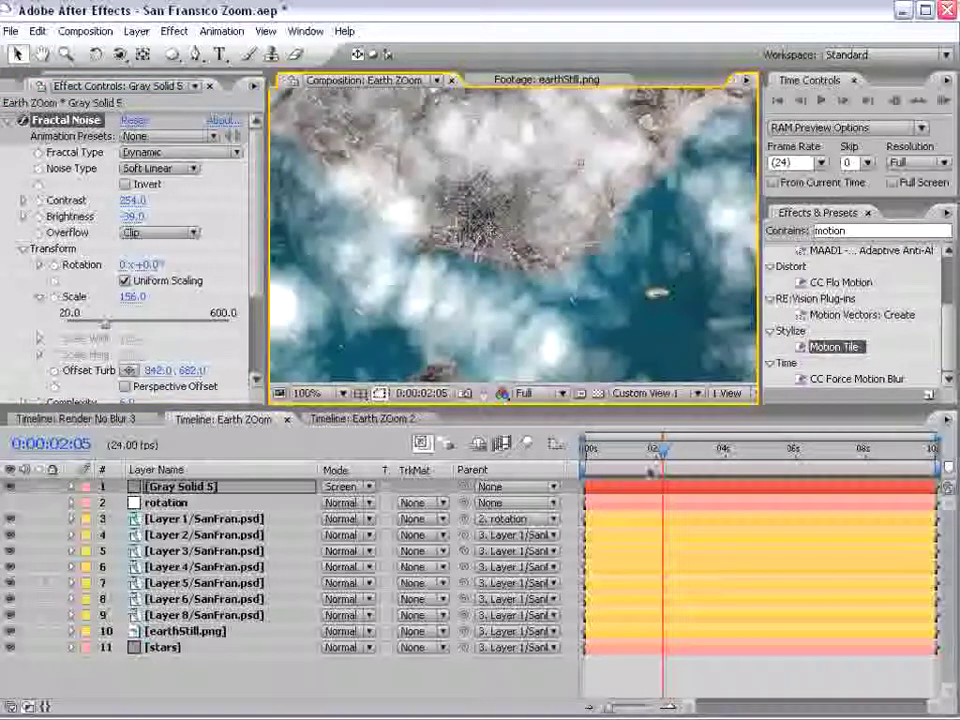
drag(650, 468, 686, 458)
scroll(505, 258, down, 2)
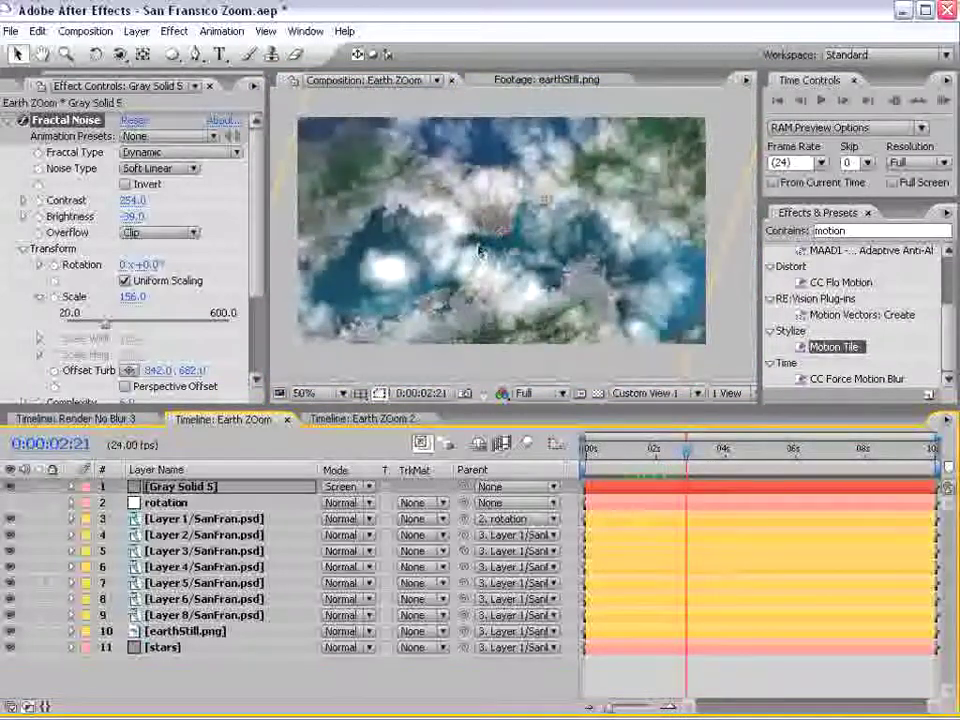
scroll(480, 253, up, 2)
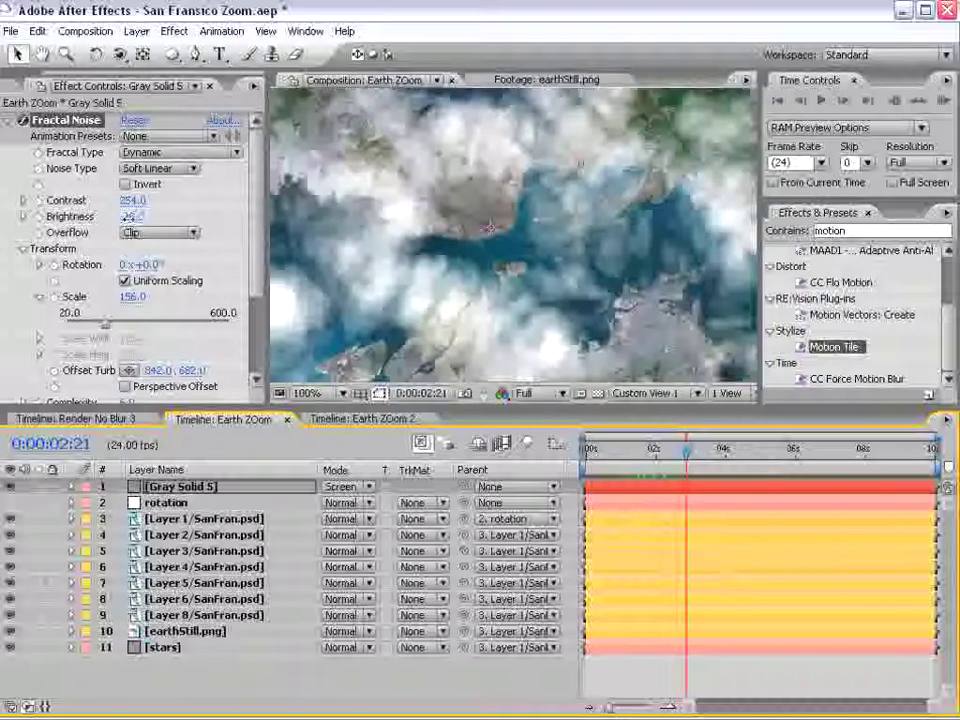
drag(133, 216, 92, 216)
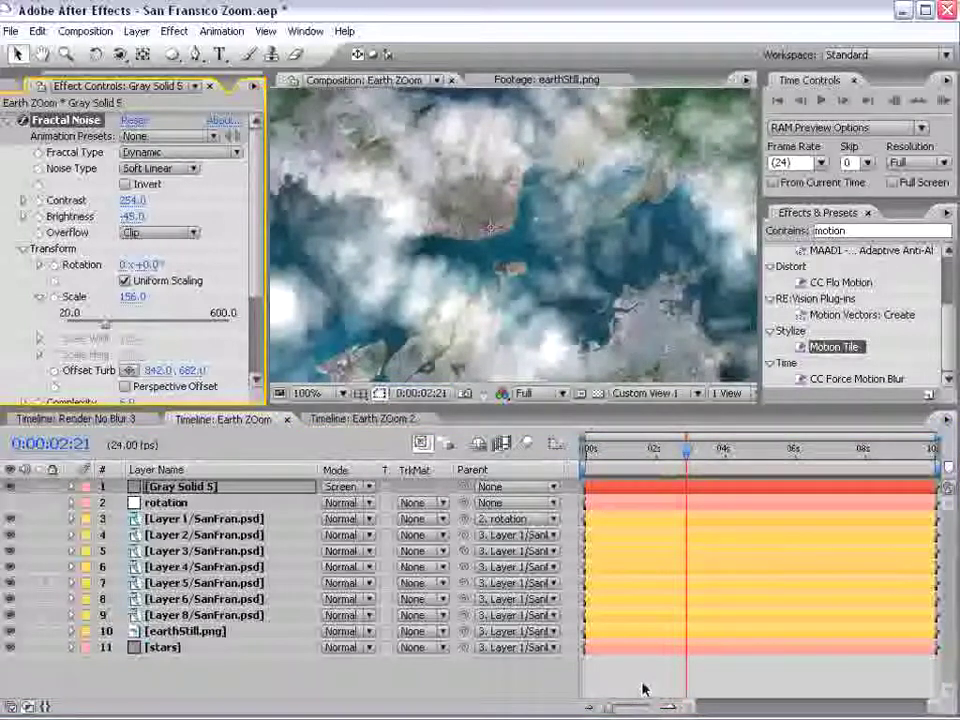
Keyframe the gray solid's layer Scale at 0:00:02:21 and enlarge it to 1537.7%.
scroll(510, 257, down, 1)
scroll(510, 257, down, 1)
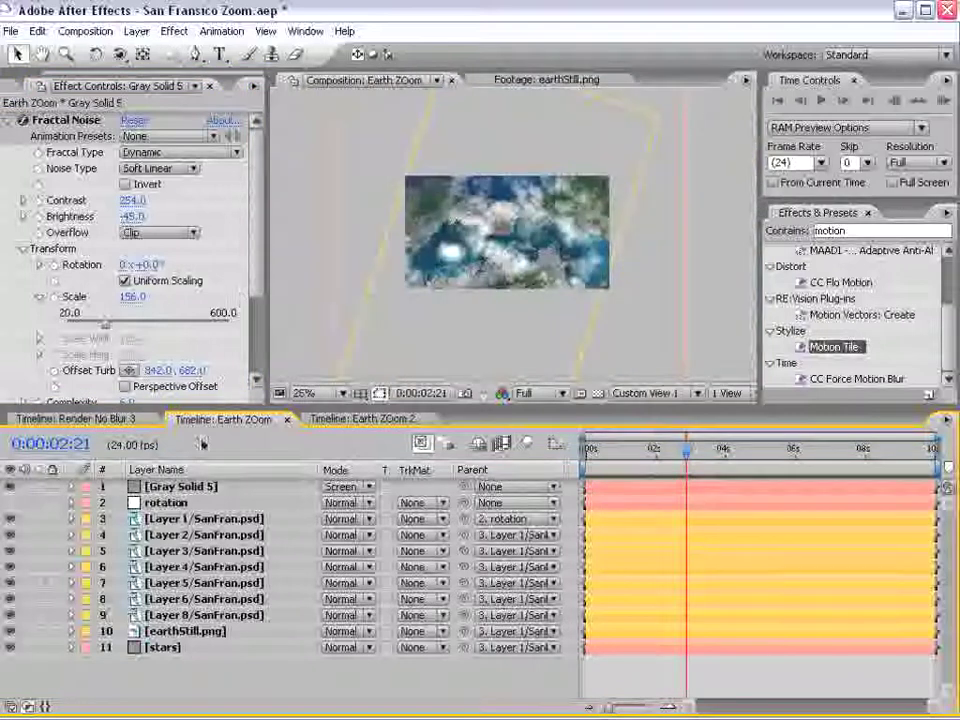
click(181, 487)
key(s)
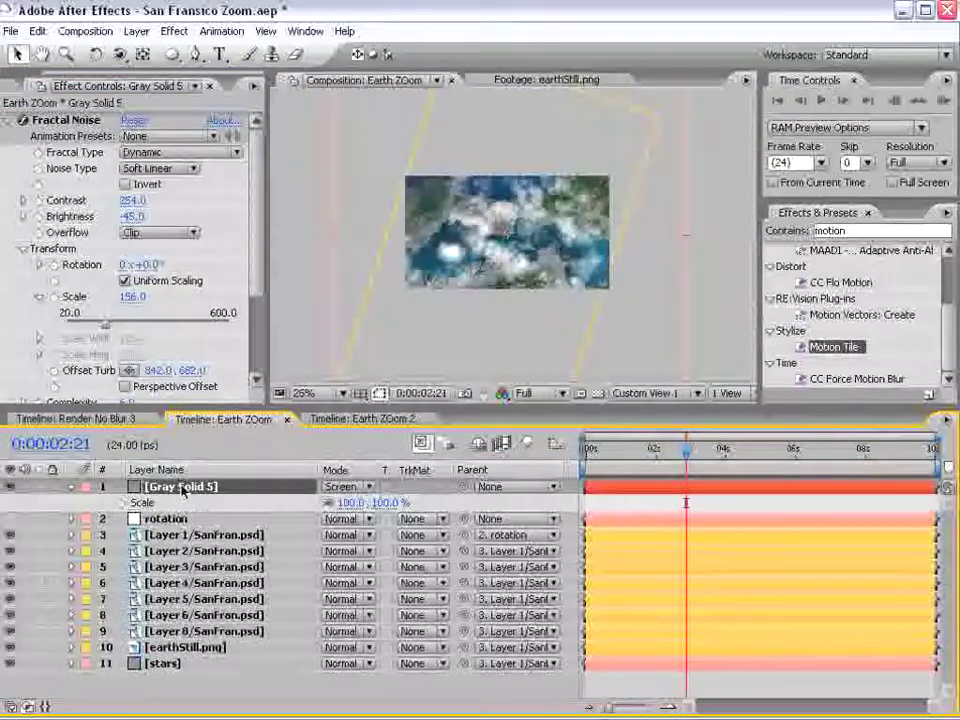
click(120, 503)
scroll(651, 353, down, 1)
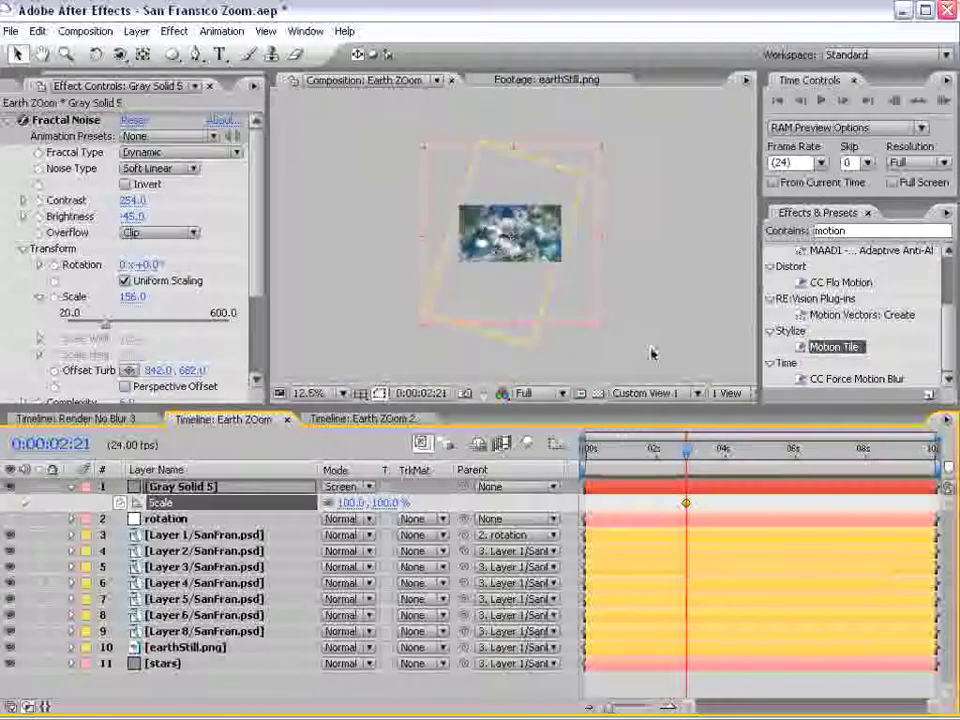
drag(601, 324, 850, 495)
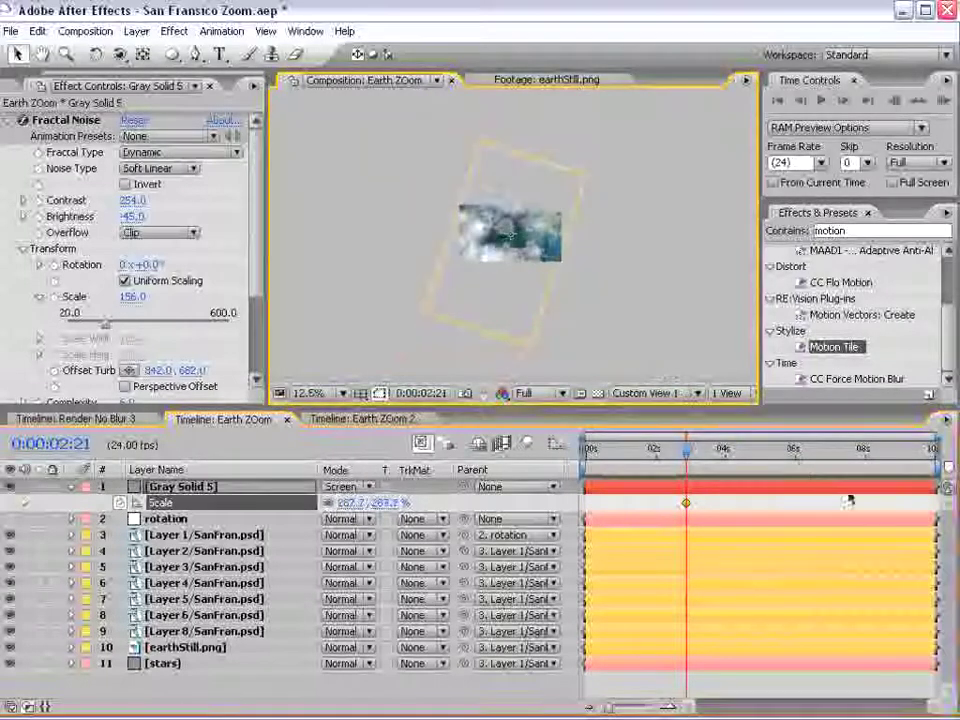
scroll(576, 311, up, 1)
scroll(576, 316, up, 3)
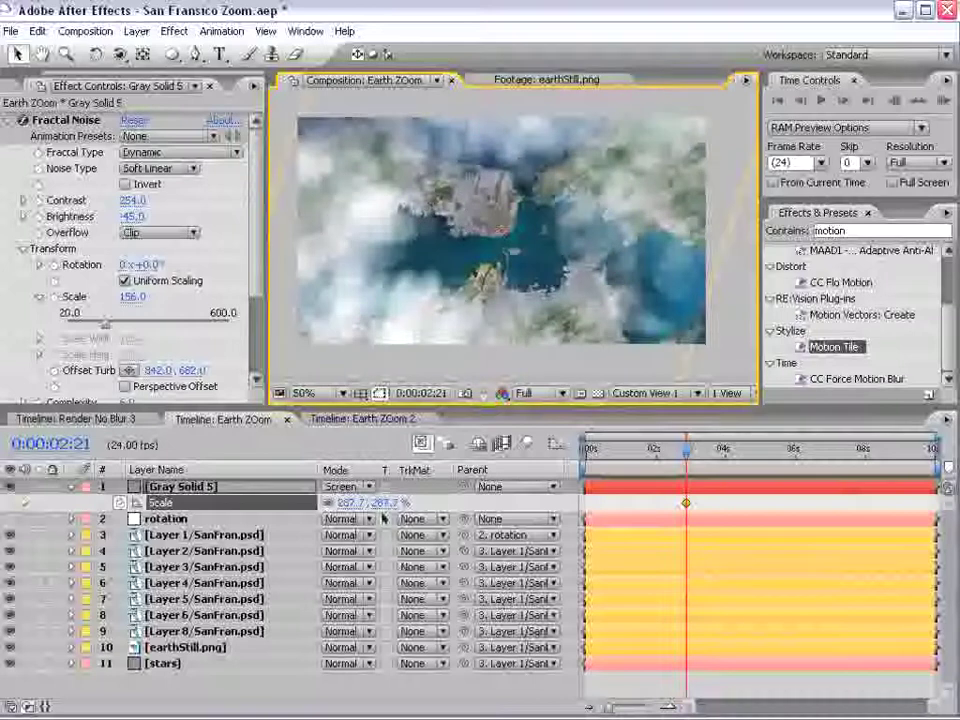
drag(380, 503, 378, 503)
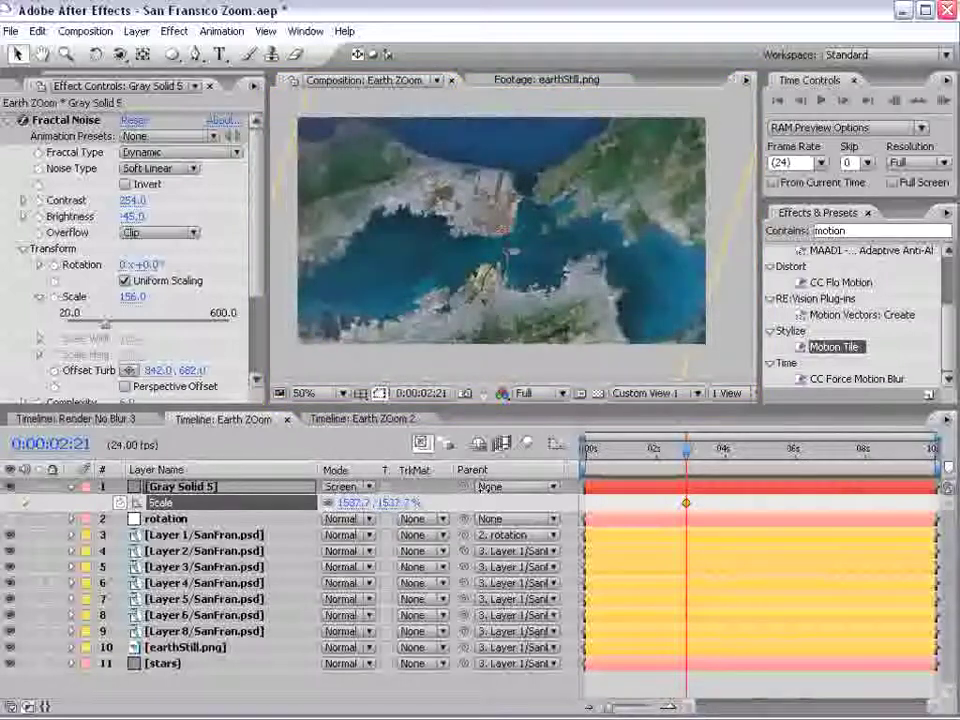
Set the gray solid's Scale to 10% at 0:00:04:02 and check the cloud motion between the keyframes.
drag(686, 457, 732, 457)
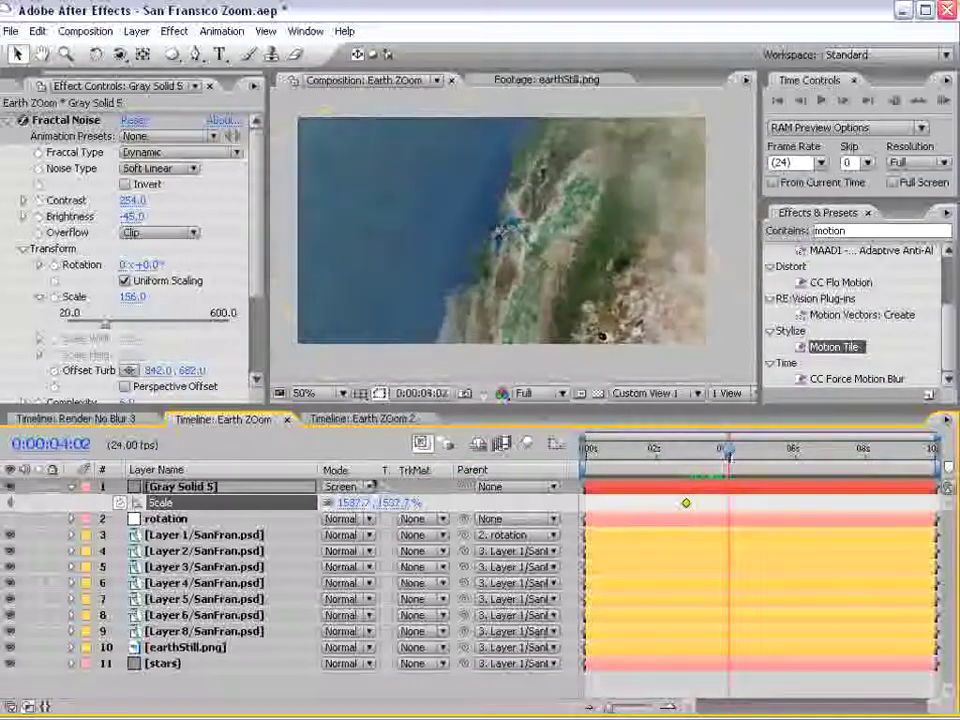
click(405, 503)
text(10)
key(Return)
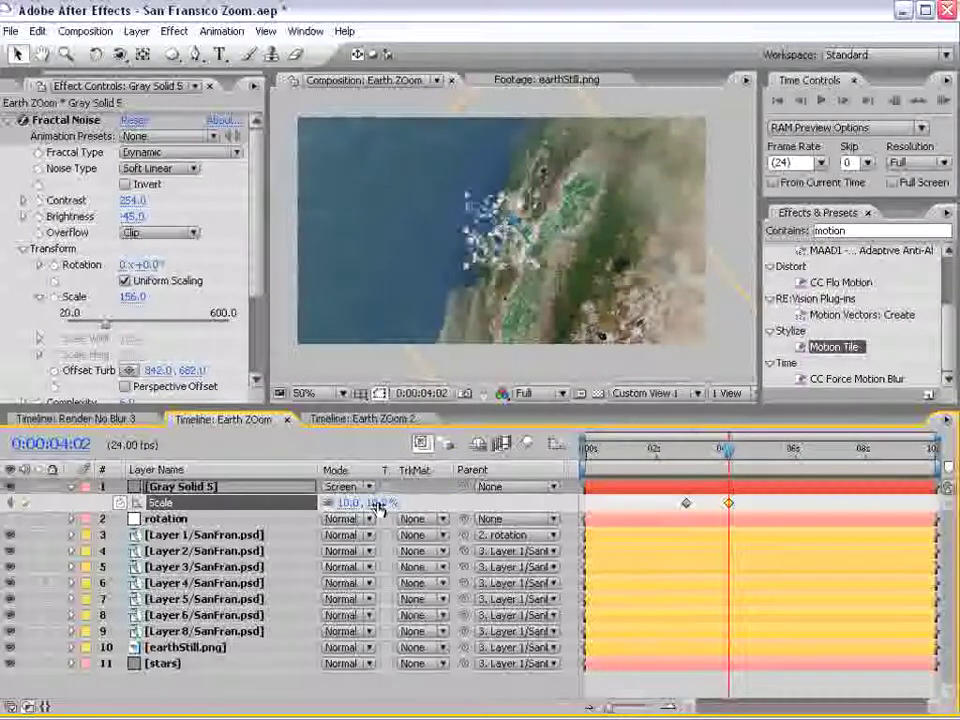
mouse_move(728, 457)
mouse_down()
mouse_move(686, 457)
mouse_move(729, 457)
mouse_move(719, 457)
mouse_up()
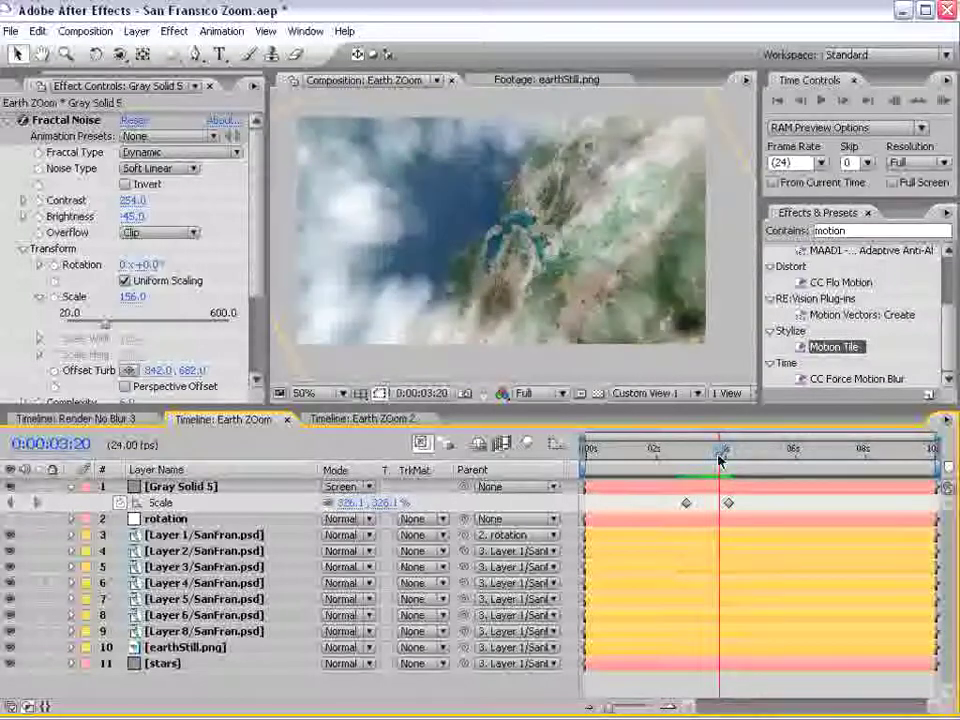
Apply the Exponential Scale keyframe assistant to the gray solid's two Scale keyframes.
drag(666, 499, 737, 510)
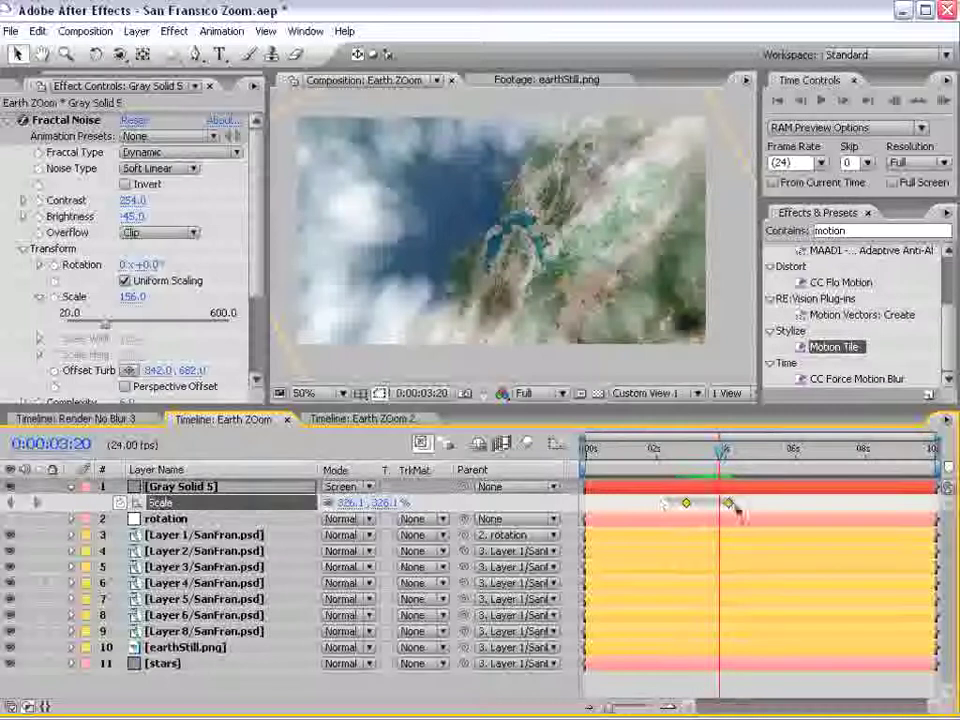
right_click(730, 506)
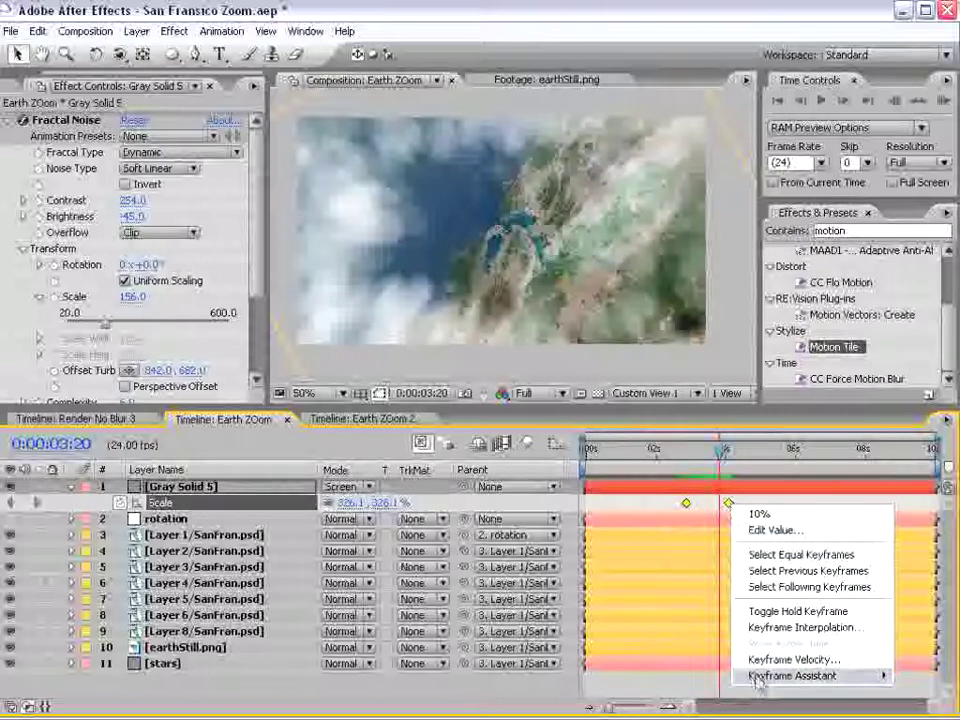
mouse_move(795, 677)
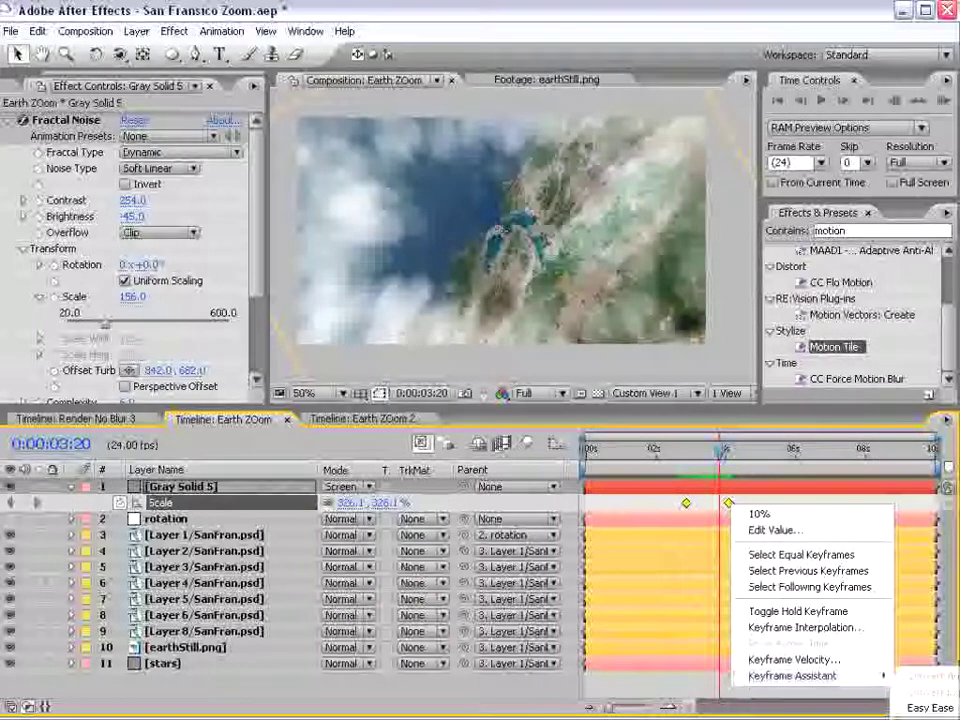
click(928, 707)
drag(522, 405, 522, 240)
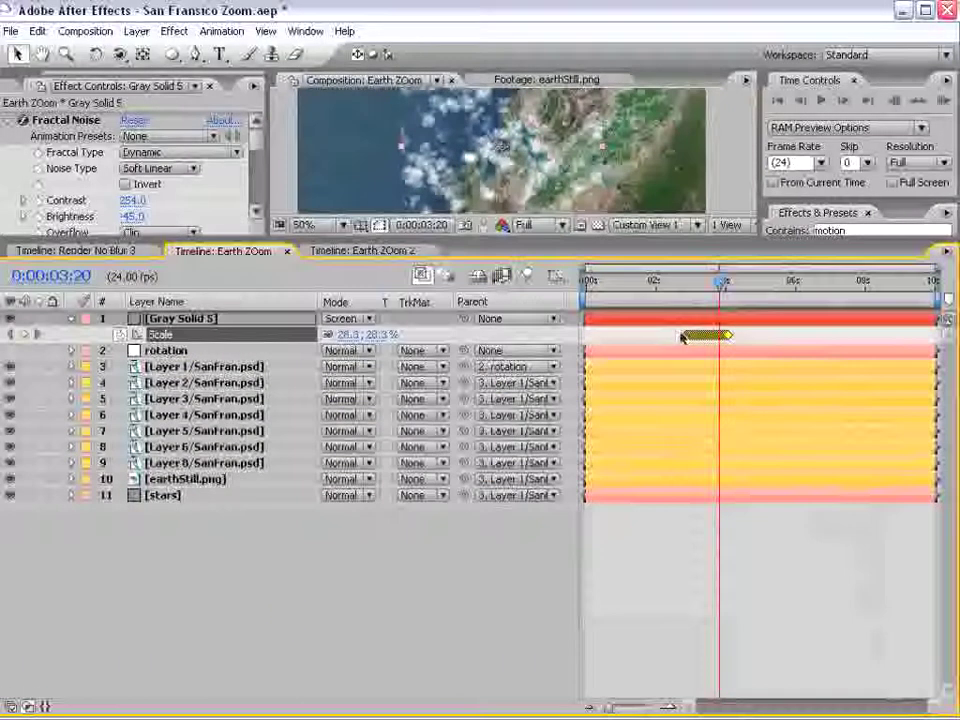
right_click(689, 336)
mouse_move(731, 504)
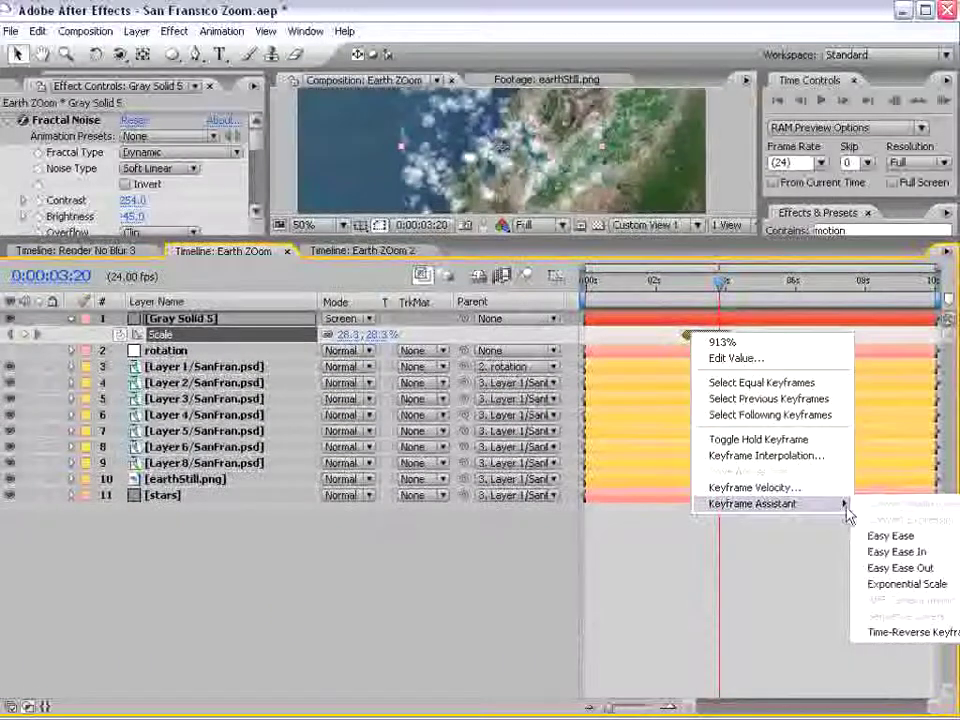
click(905, 584)
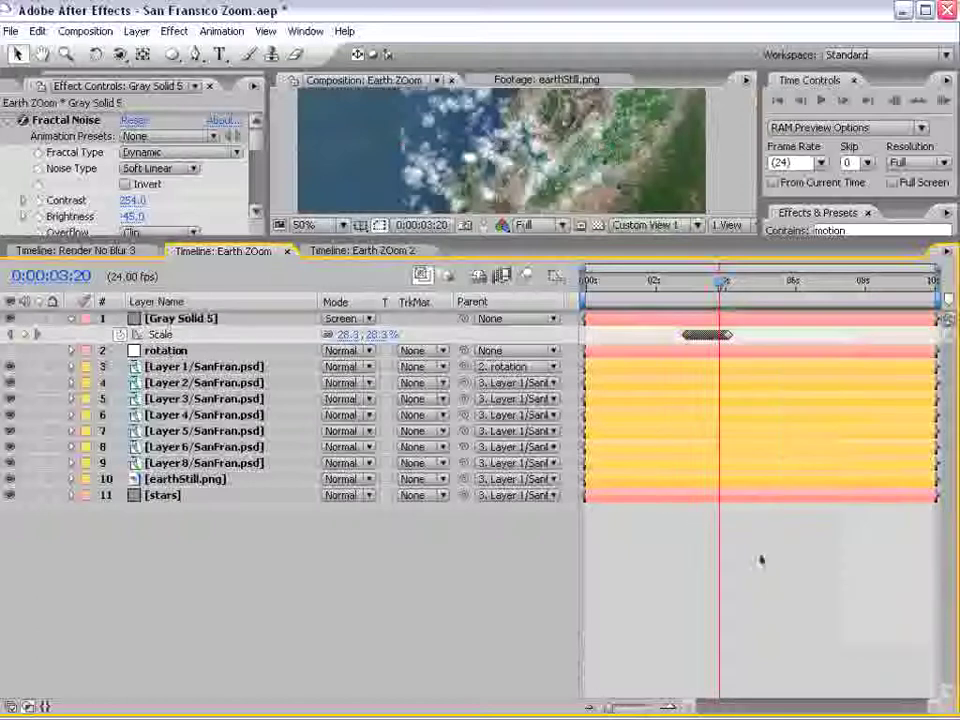
Examine how the clouds scale against the ground around 0:00:03:19 in an enlarged composition view.
drag(597, 243, 597, 493)
key(period)
key(period)
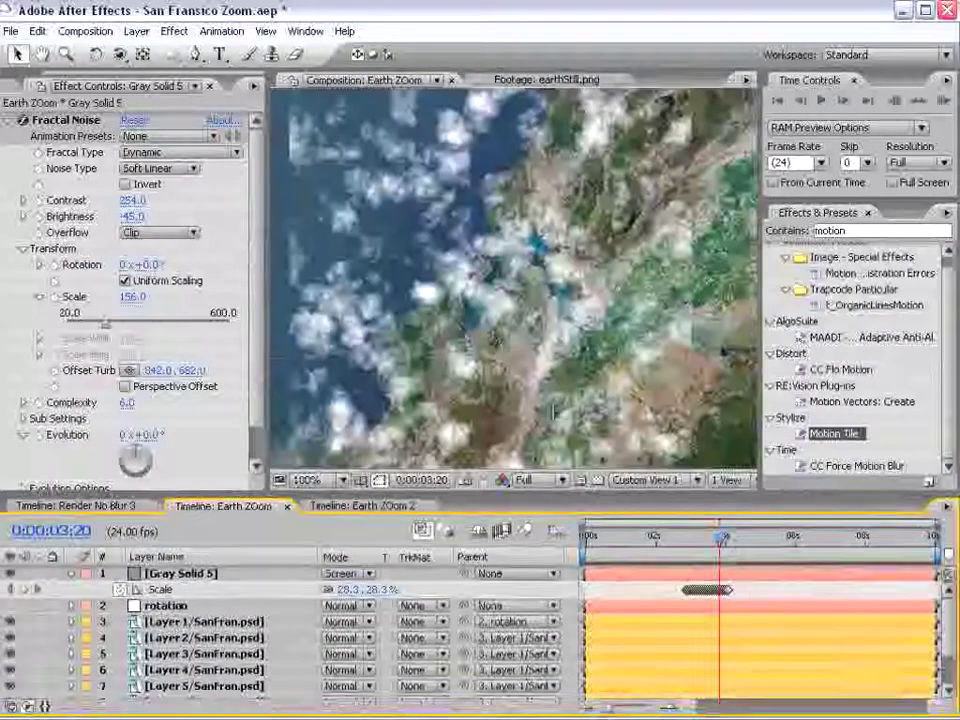
mouse_move(707, 543)
mouse_down()
mouse_move(697, 545)
mouse_move(718, 545)
mouse_up()
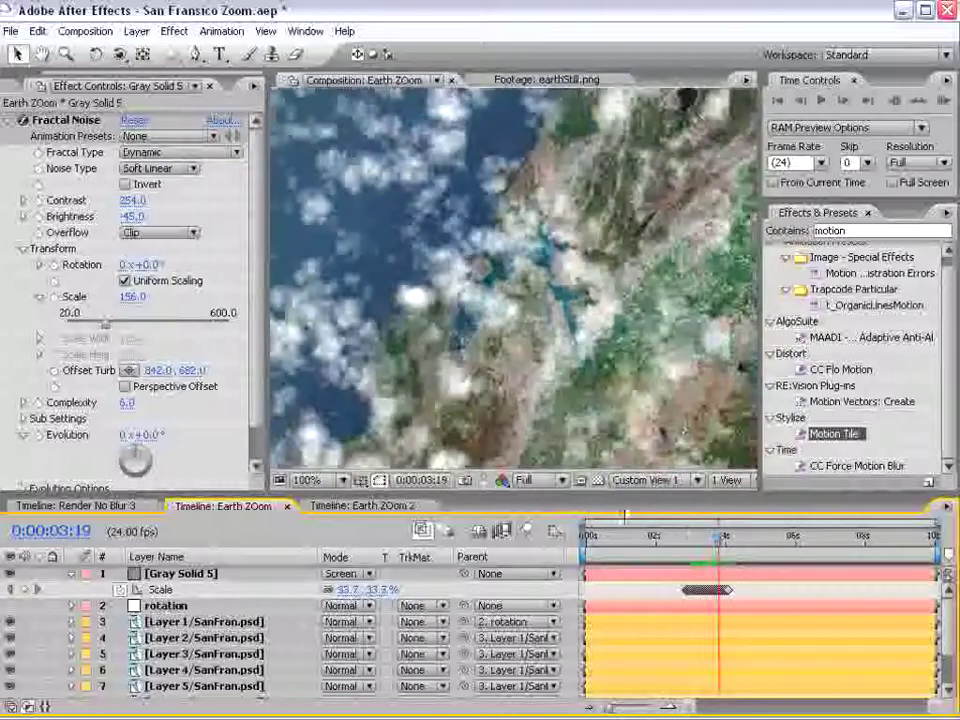
drag(620, 492, 620, 449)
key(comma)
key(comma)
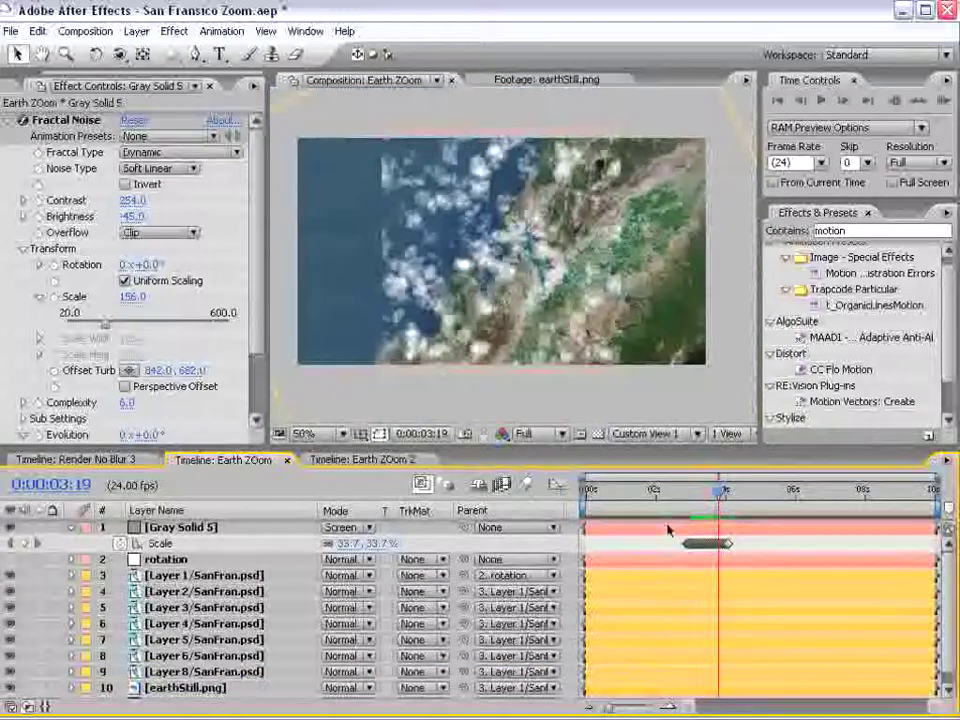
Parent the gray solid to the rotation layer at 0:00:02:16.
click(668, 531)
click(681, 496)
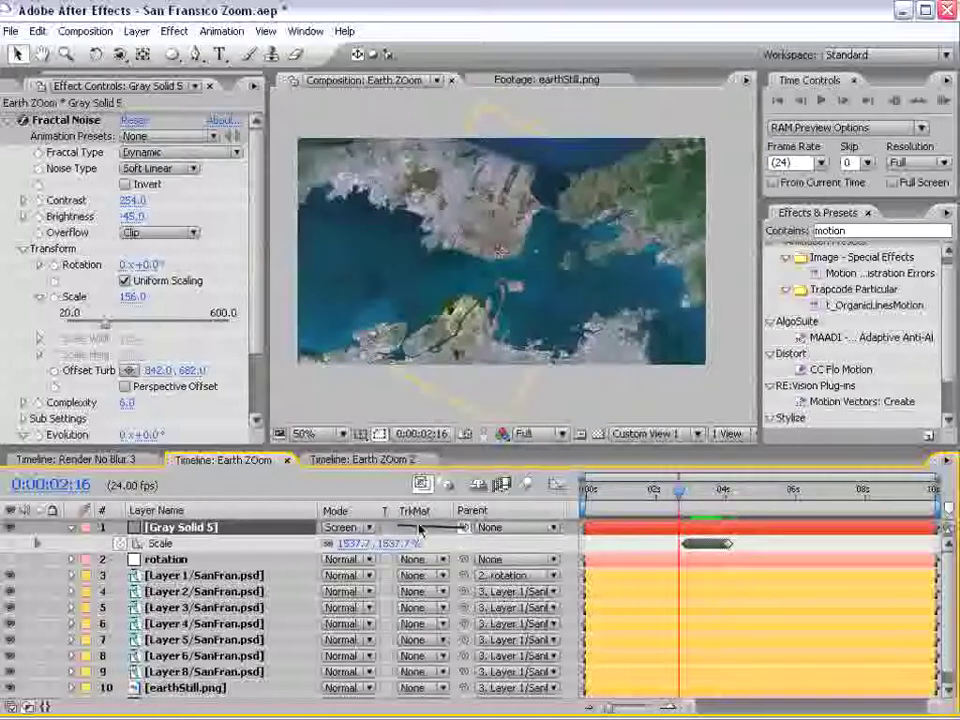
drag(420, 530, 178, 562)
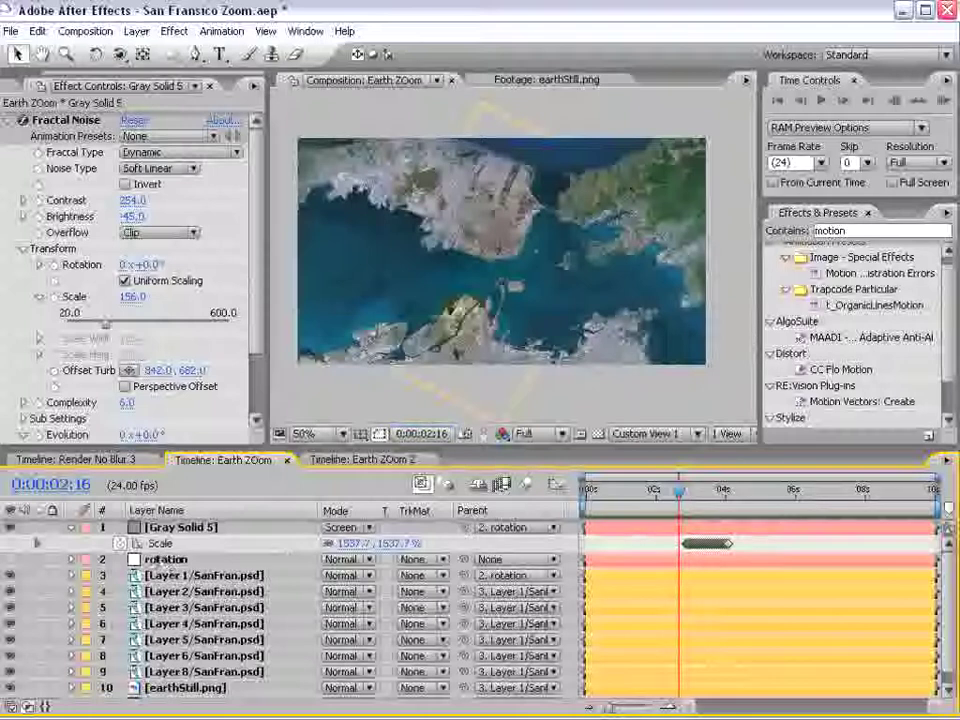
Add an Opacity keyframe to the gray solid at 0:00:04:02.
drag(680, 503, 763, 500)
key(=)
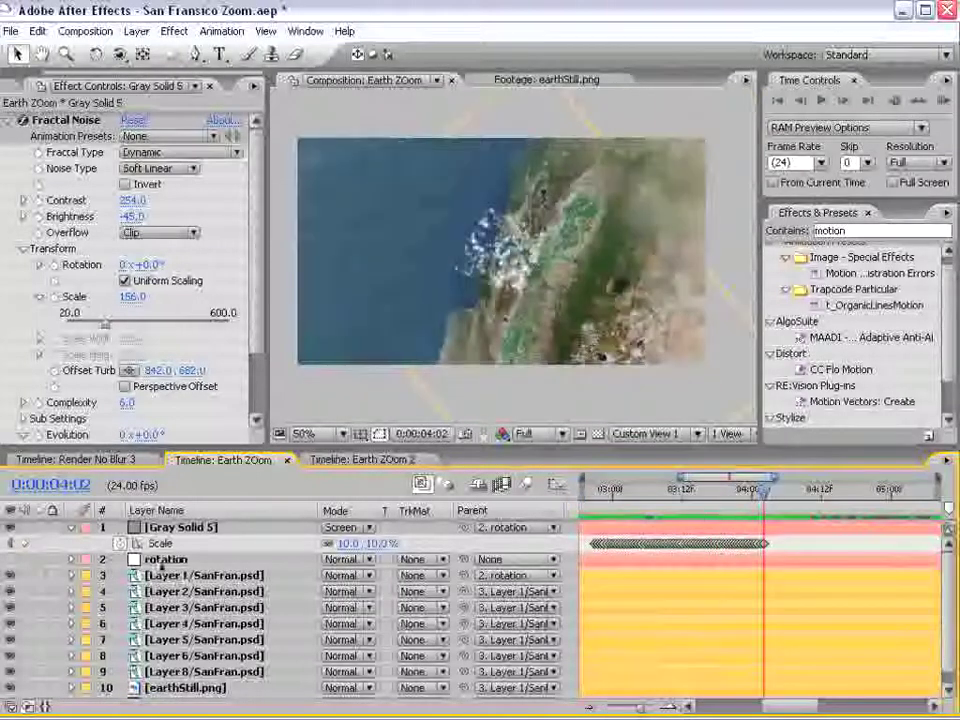
click(122, 543)
key(t)
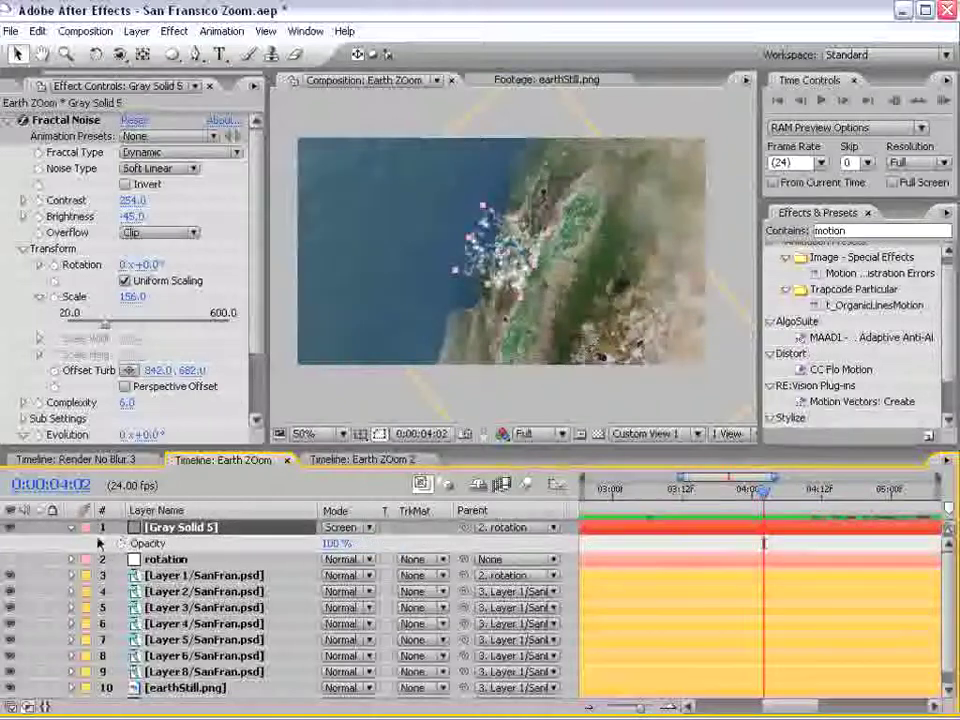
click(120, 543)
Add a 100% Opacity keyframe to the gray solid at 0:00:03:17.
key(Page_Up)
key(Page_Up)
key(Page_Up)
key(Page_Up)
key(Page_Up)
key(Page_Up)
key(Page_Up)
key(Page_Up)
key(Page_Up)
key(Page_Up)
key(Page_Up)
key(Page_Up)
key(Page_Up)
key(Page_Up)
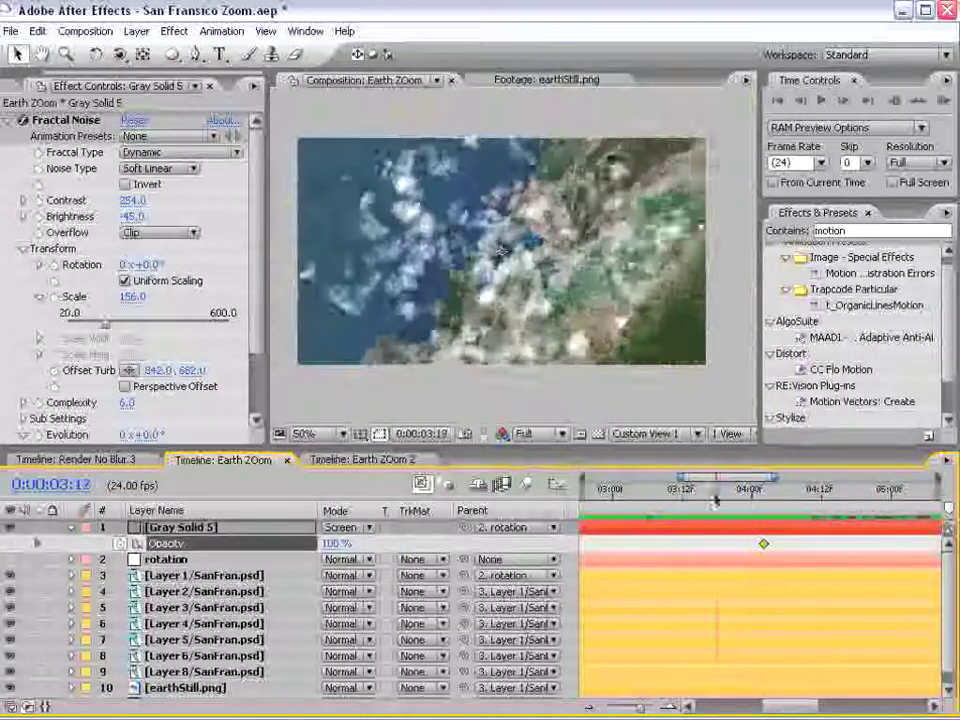
click(30, 543)
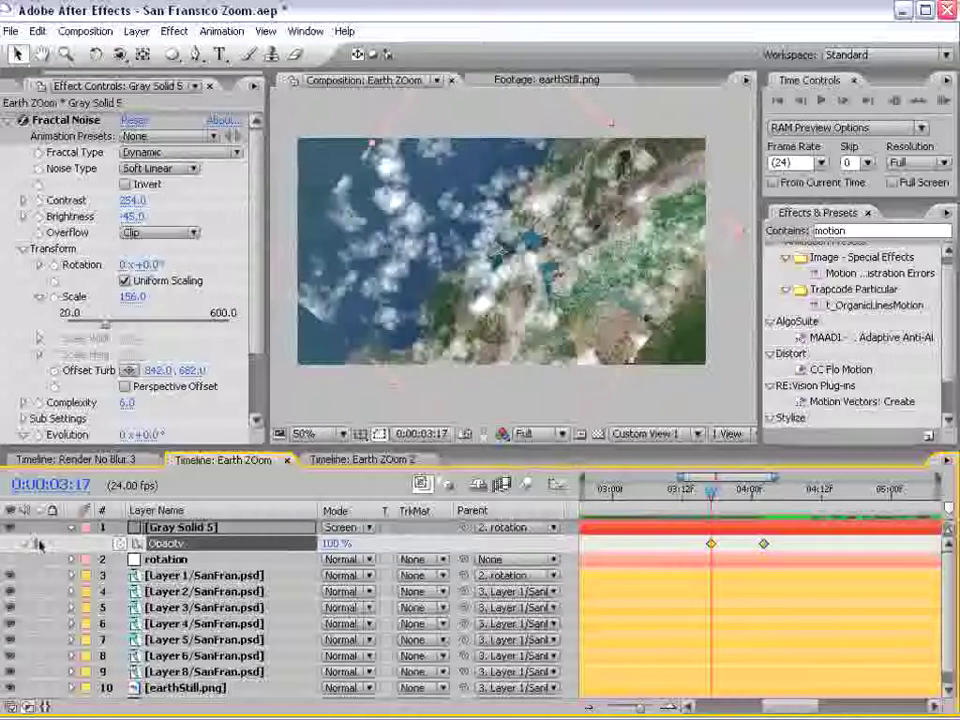
Set the gray solid's Opacity to 0% at its 0:00:04:02 keyframe.
click(38, 543)
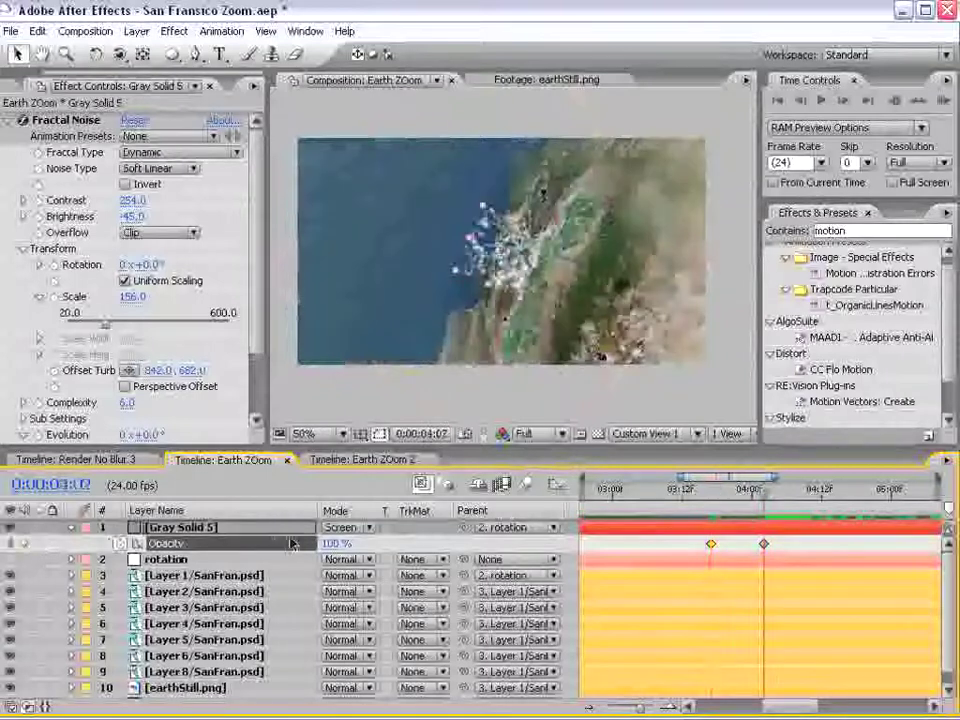
click(332, 543)
text(0)
key(Return)
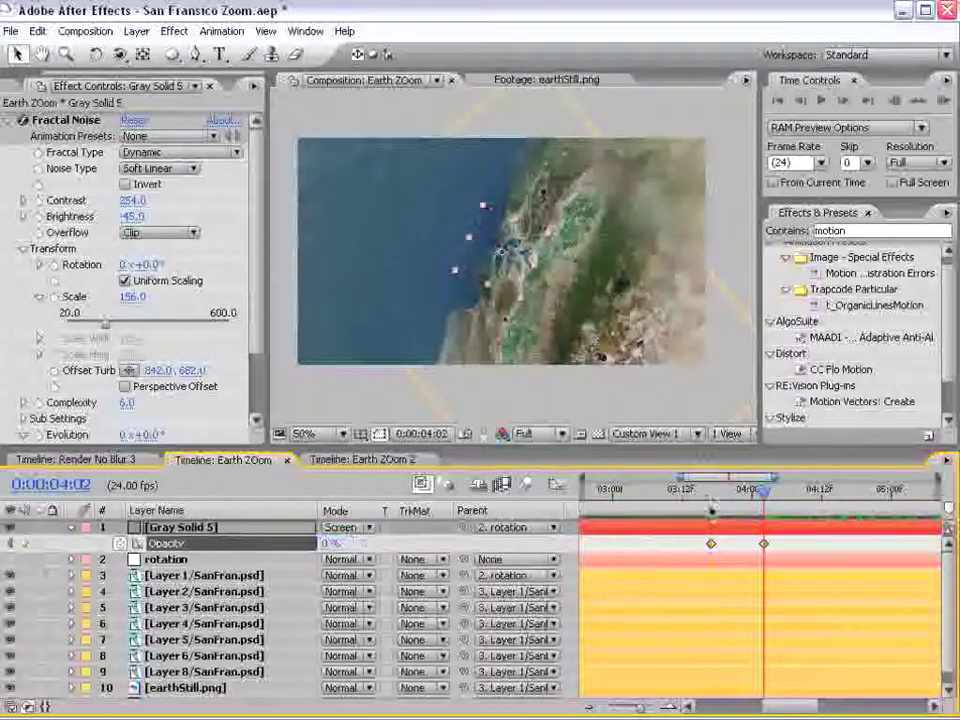
Show the gray solid's Scale alongside Opacity and set Opacity to 0% at the first Scale keyframe, 0:00:02:21.
mouse_move(711, 508)
mouse_down()
mouse_move(760, 500)
mouse_move(711, 503)
mouse_up()
key(minus)
key(minus)
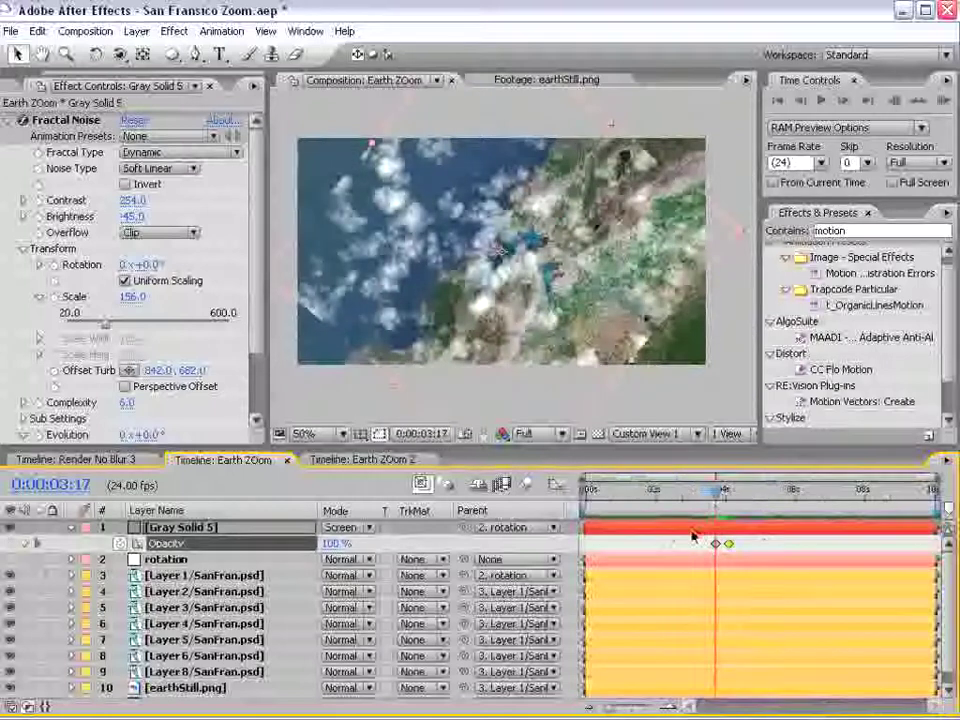
click(669, 536)
key(shift+s)
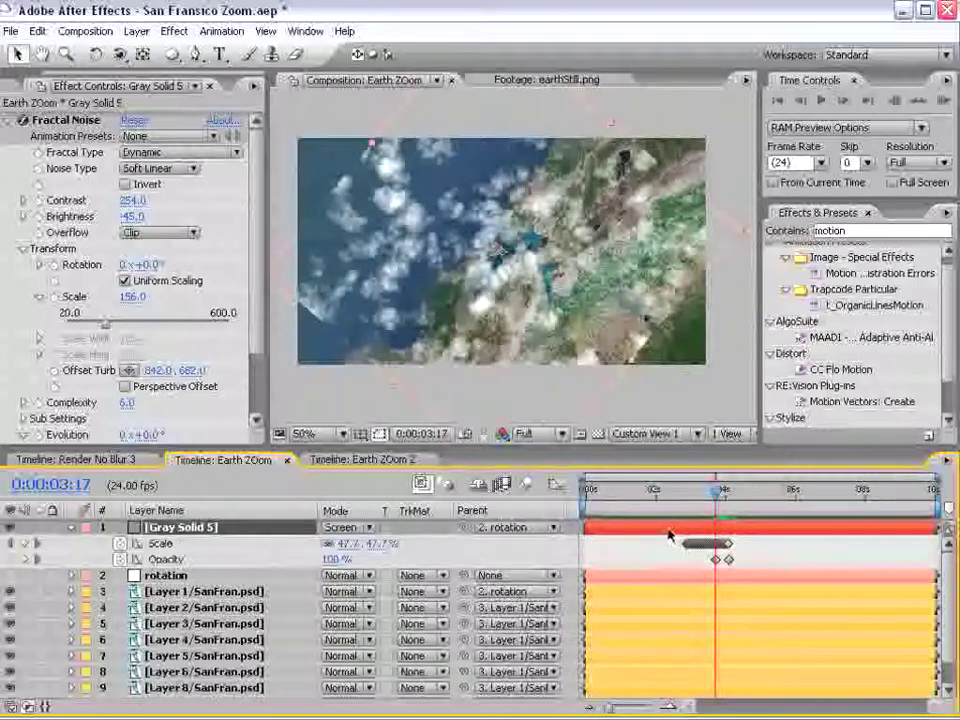
click(686, 499)
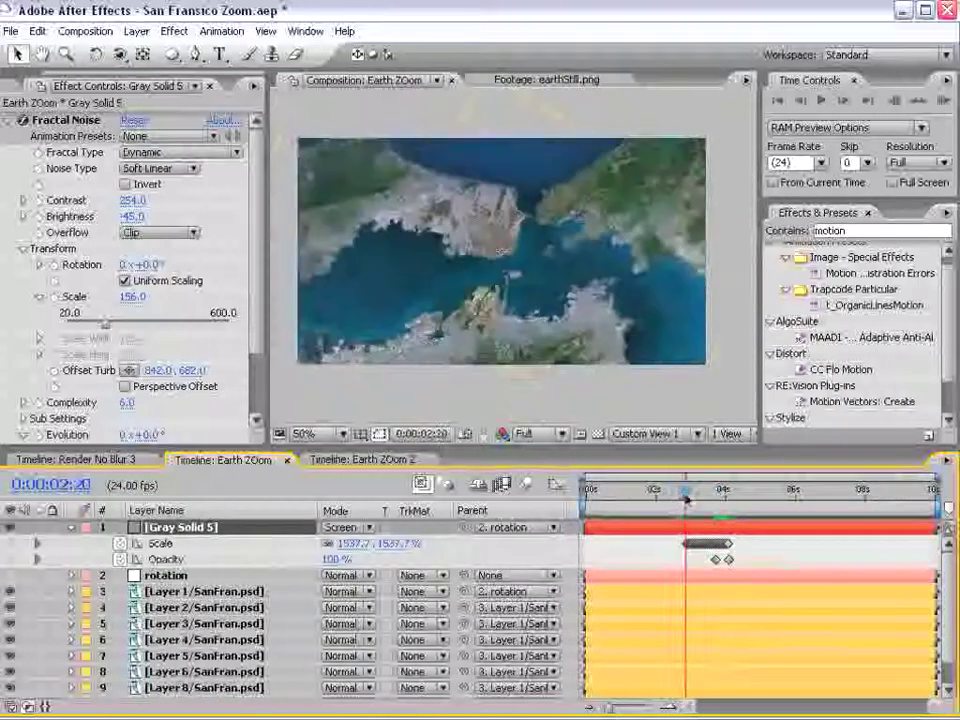
key(equal)
key(equal)
key(equal)
click(695, 499)
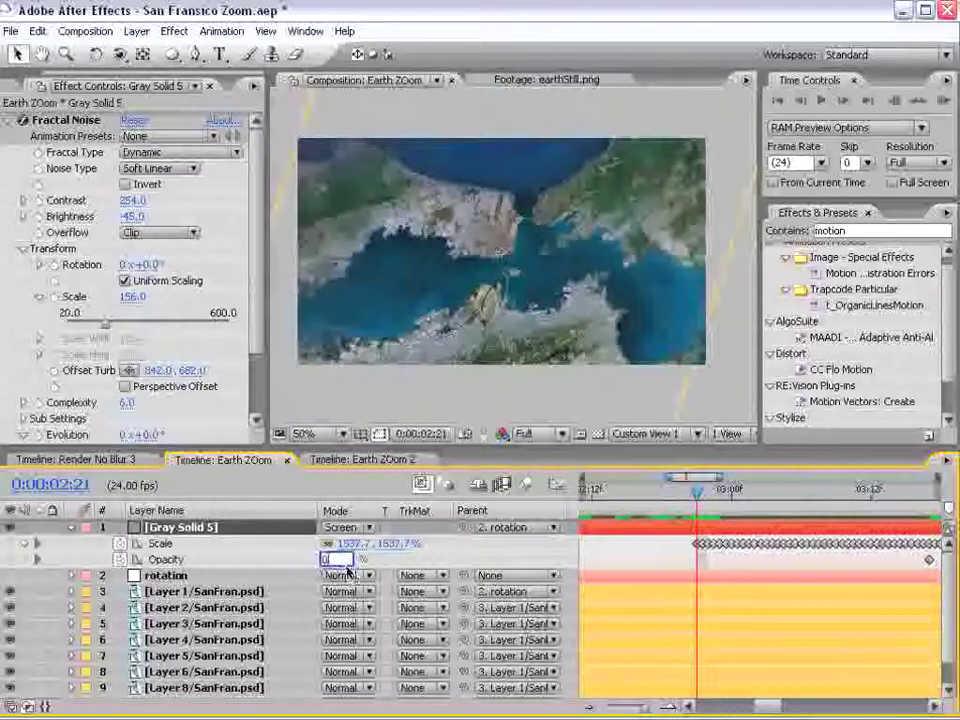
key(Return)
Raise the gray solid's Opacity at 0:00:03:00 so the clouds fade in.
key(space)
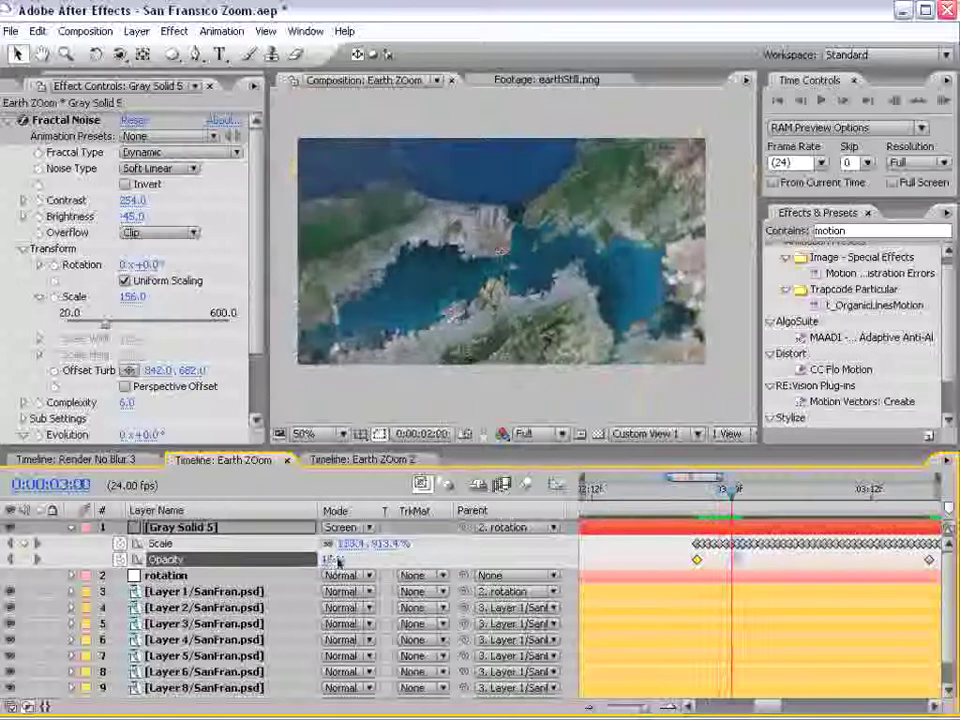
drag(338, 562, 360, 562)
key(minus)
key(minus)
key(minus)
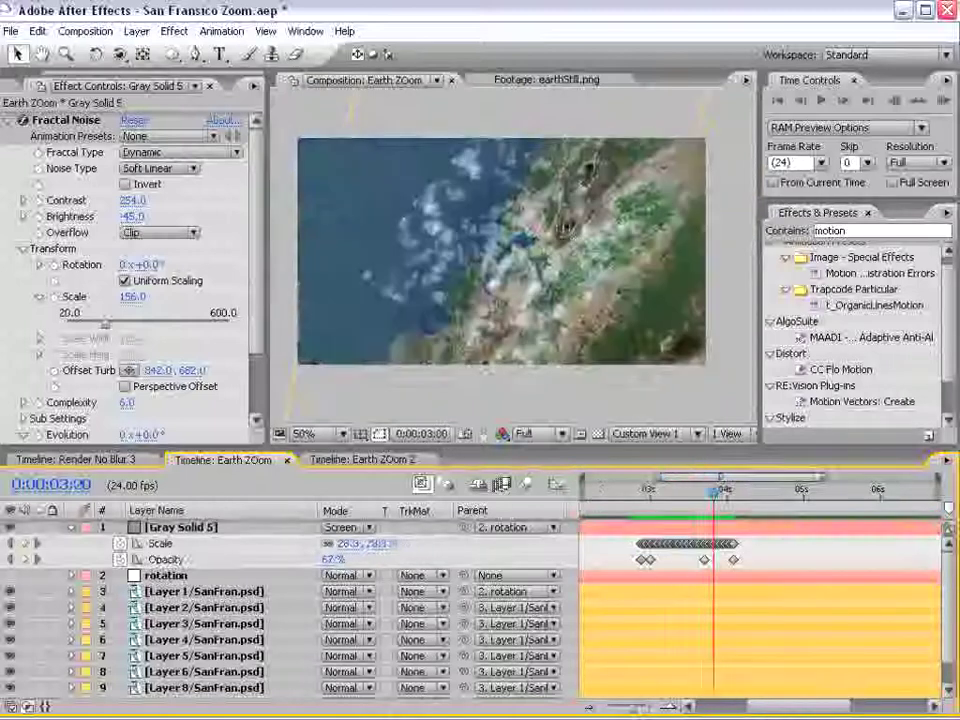
Add a full-size elliptical mask to the gray solid with a 199-pixel feather and a -132-pixel expansion.
click(690, 529)
double_click(173, 54)
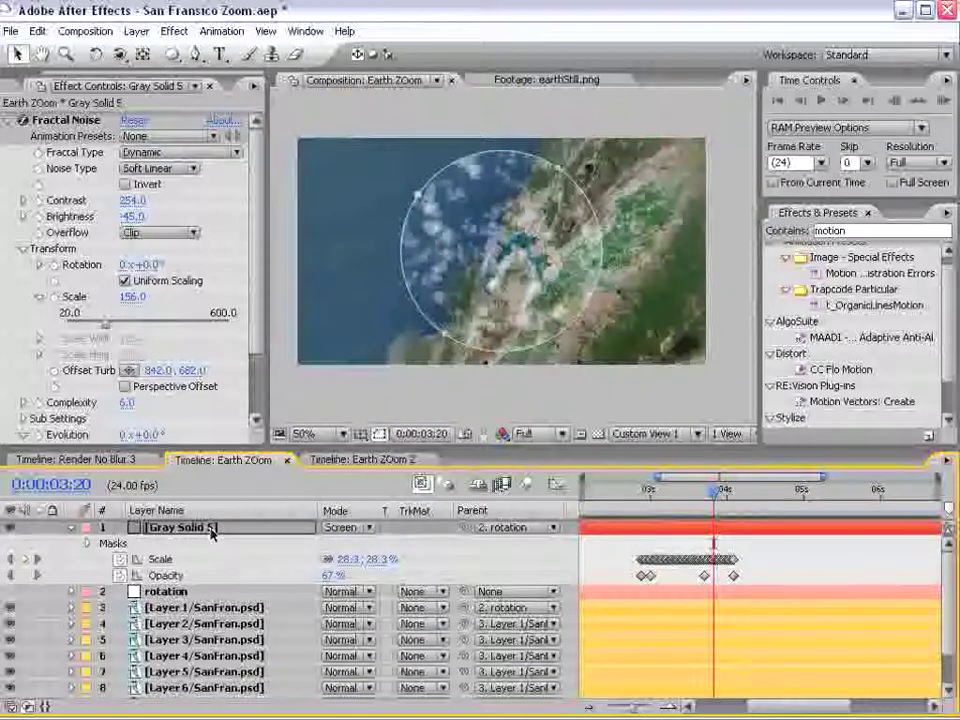
key(m)
key(m)
click(270, 575)
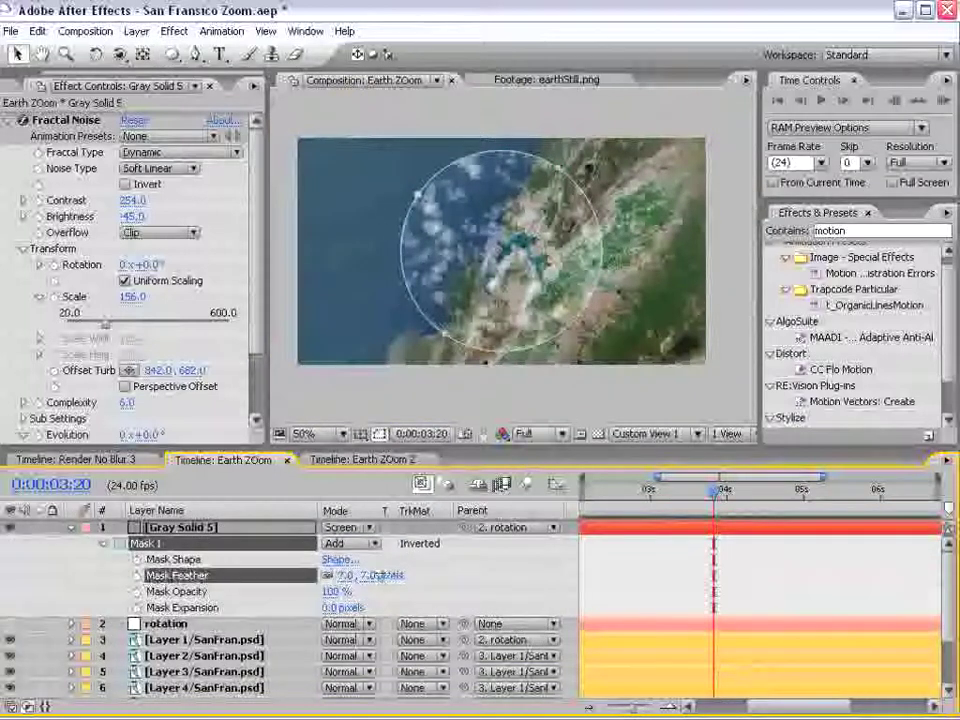
drag(370, 575, 425, 575)
drag(530, 577, 560, 577)
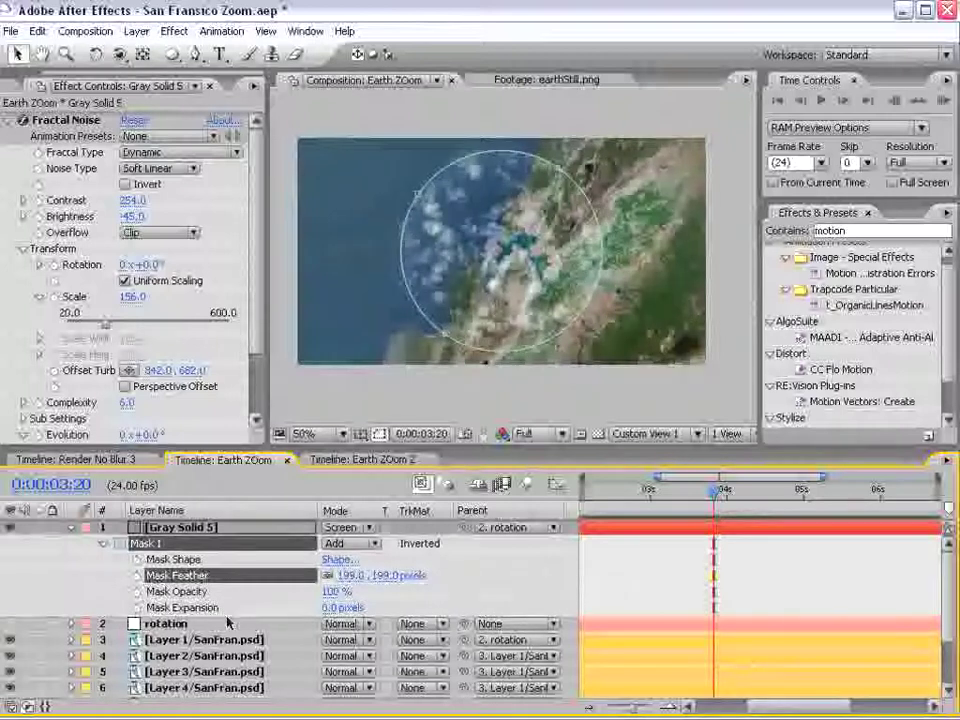
drag(341, 607, 245, 608)
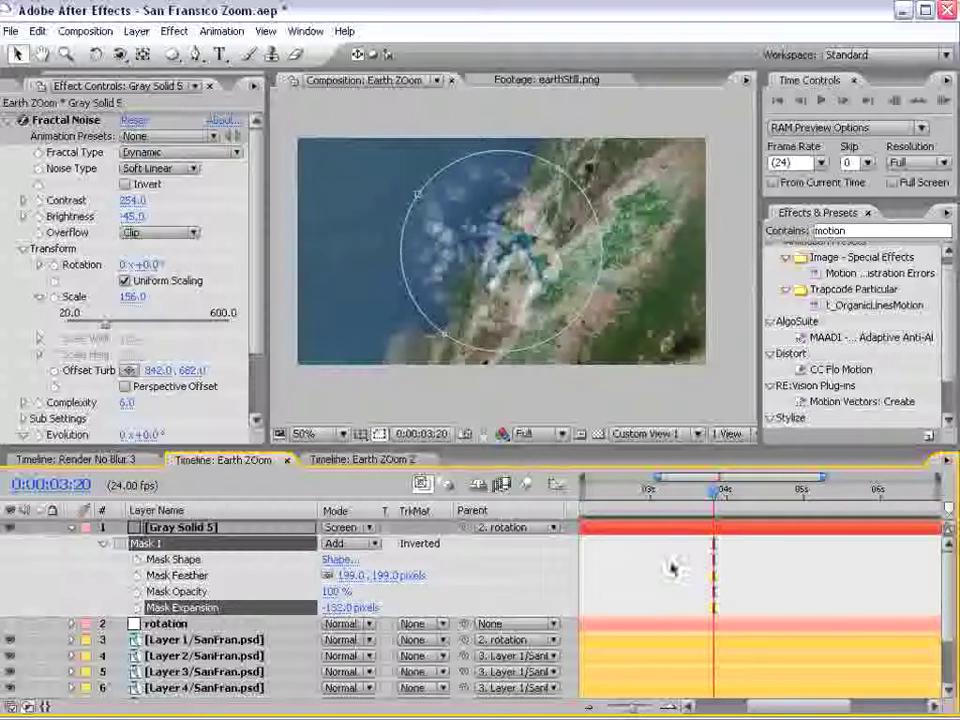
Reshape the gray solid's mask by pulling the upper and lower curves inward, and check the clouds' softened edge.
click(471, 152)
drag(505, 156, 504, 180)
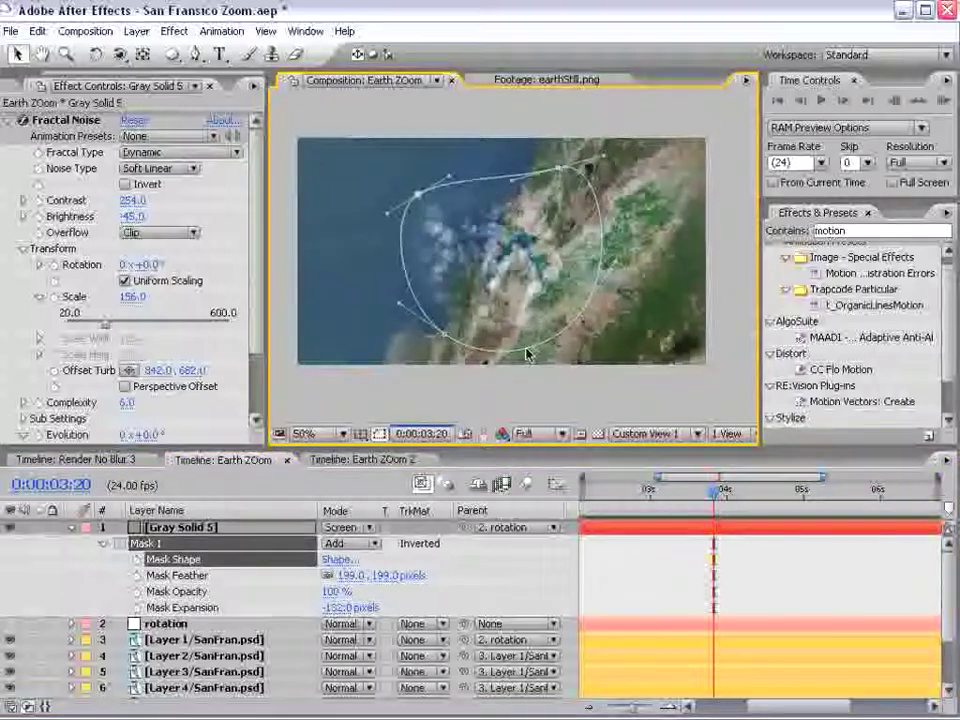
drag(530, 331, 530, 321)
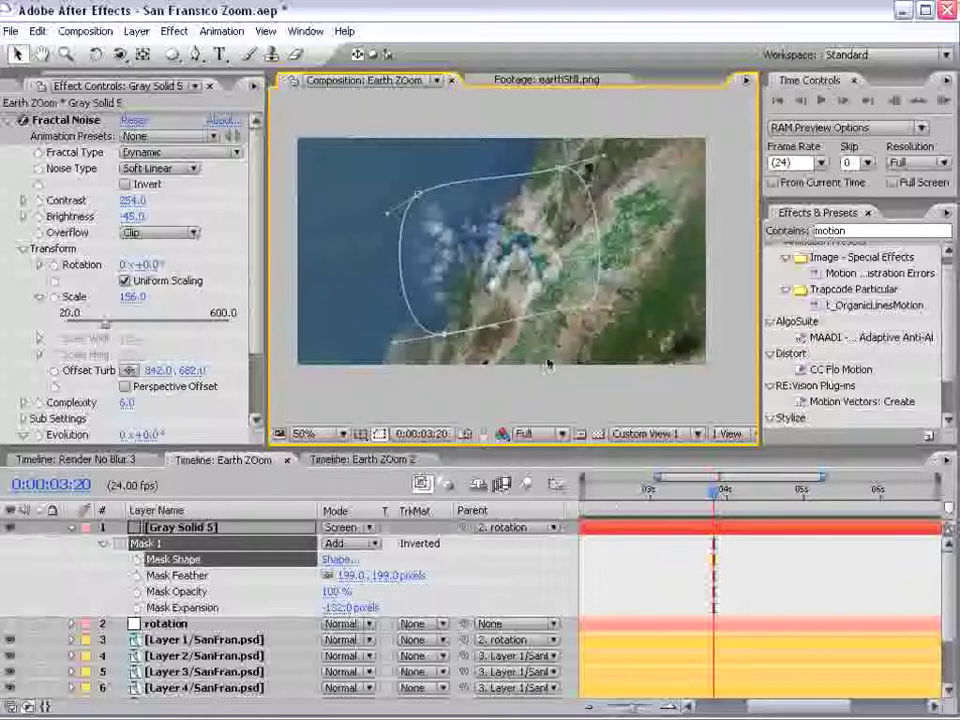
key(grave)
key(grave)
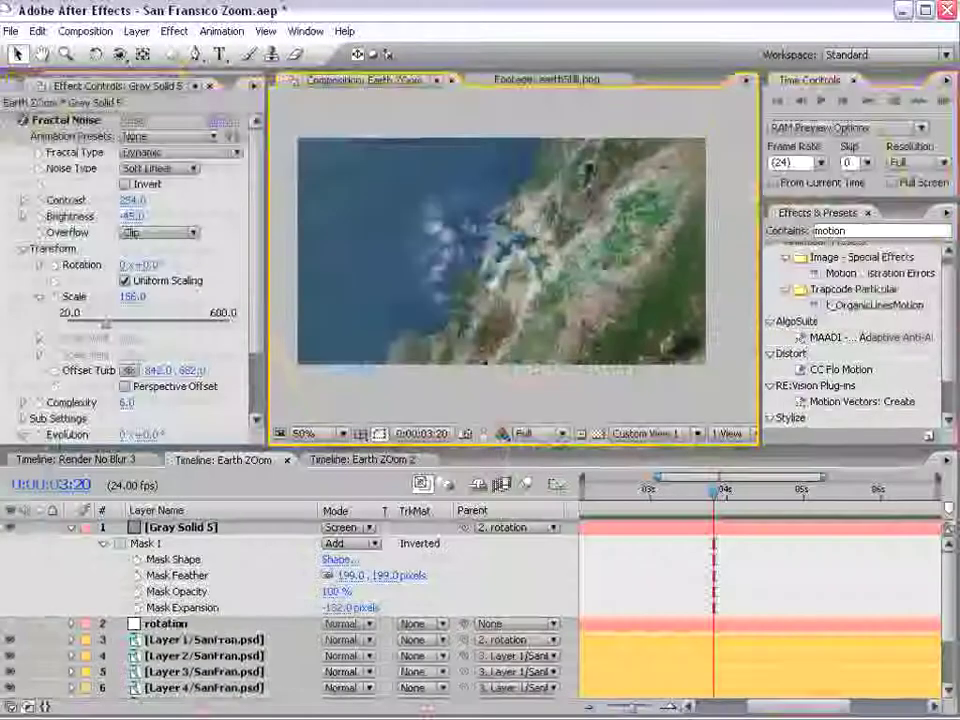
Show the gray solid's keyframed properties and check the masked cloud fade across the zoom up to 0:00:03:19.
key(minus)
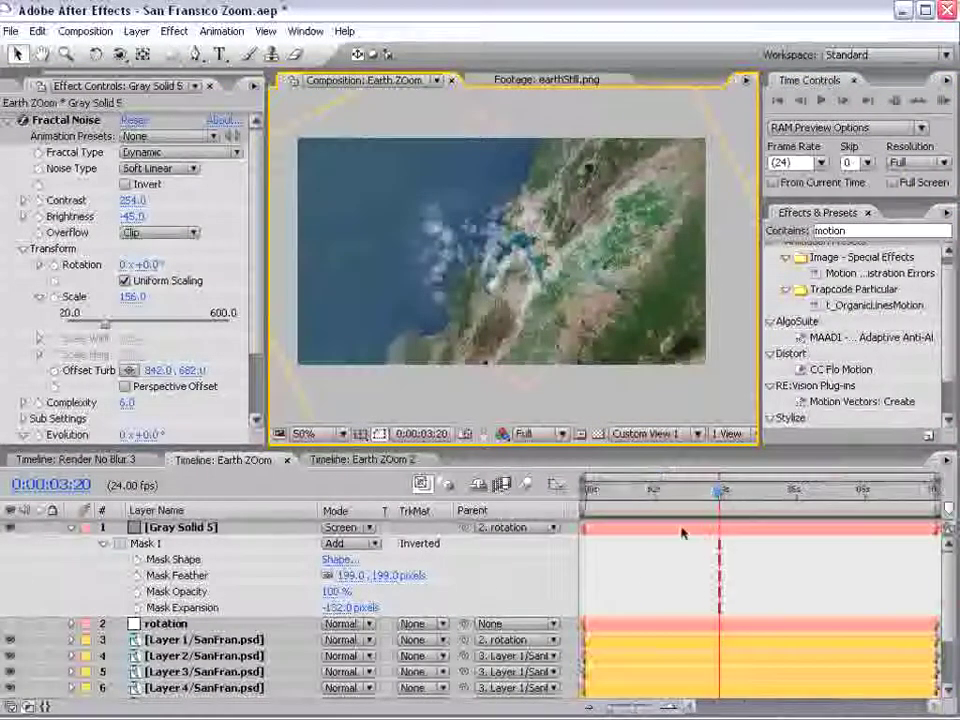
click(590, 530)
key(u)
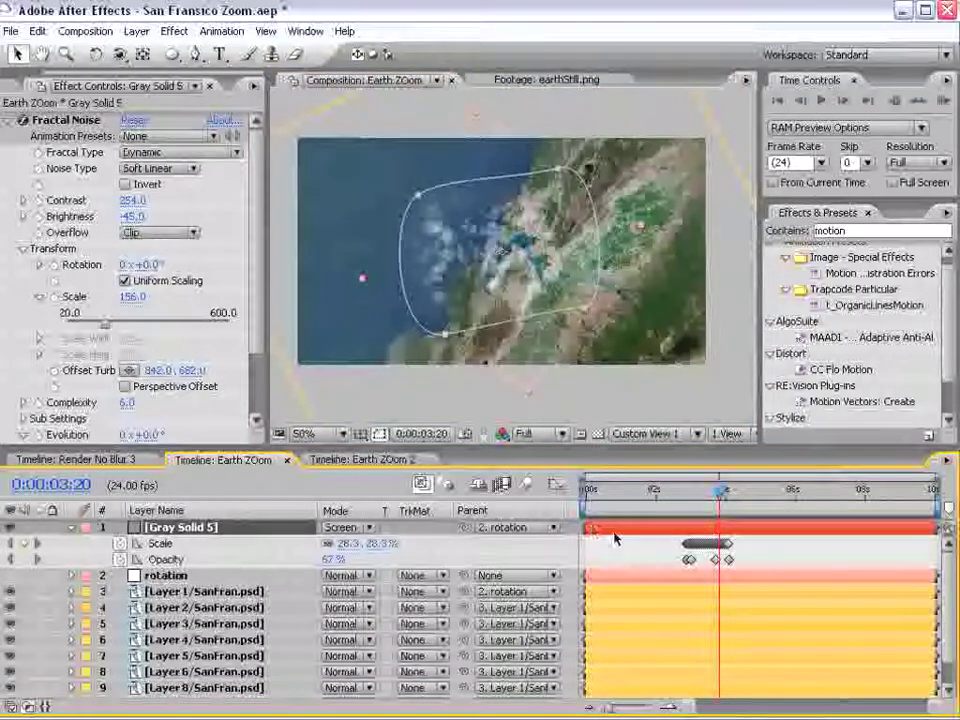
click(677, 492)
drag(677, 492, 717, 492)
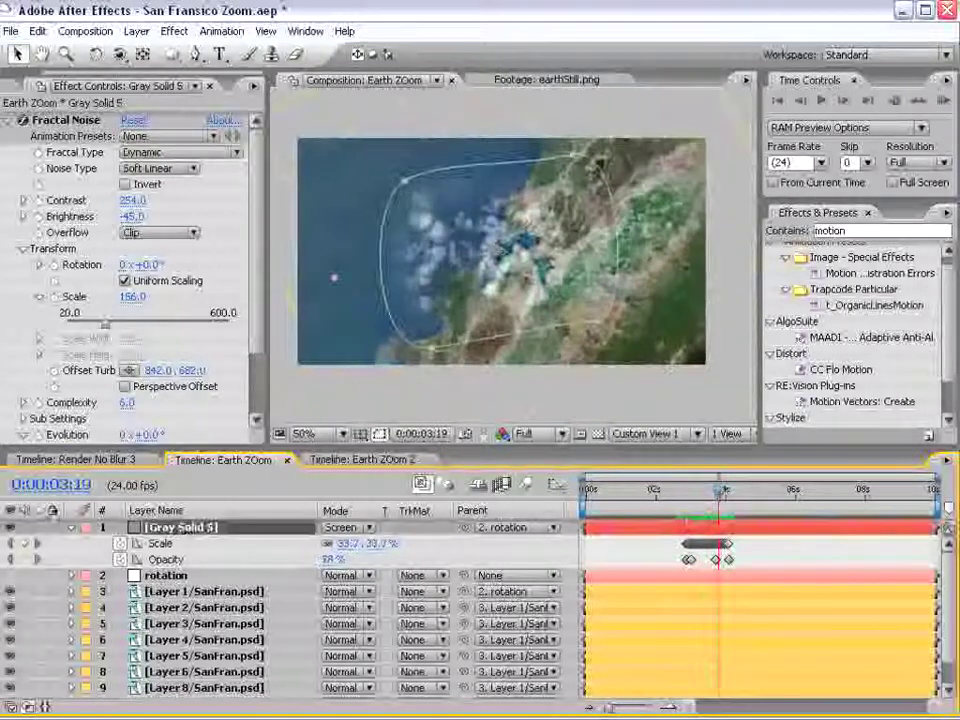
Duplicate the gray solid, shift the copy about half a second later and change its Fractal Noise Evolution.
click(38, 31)
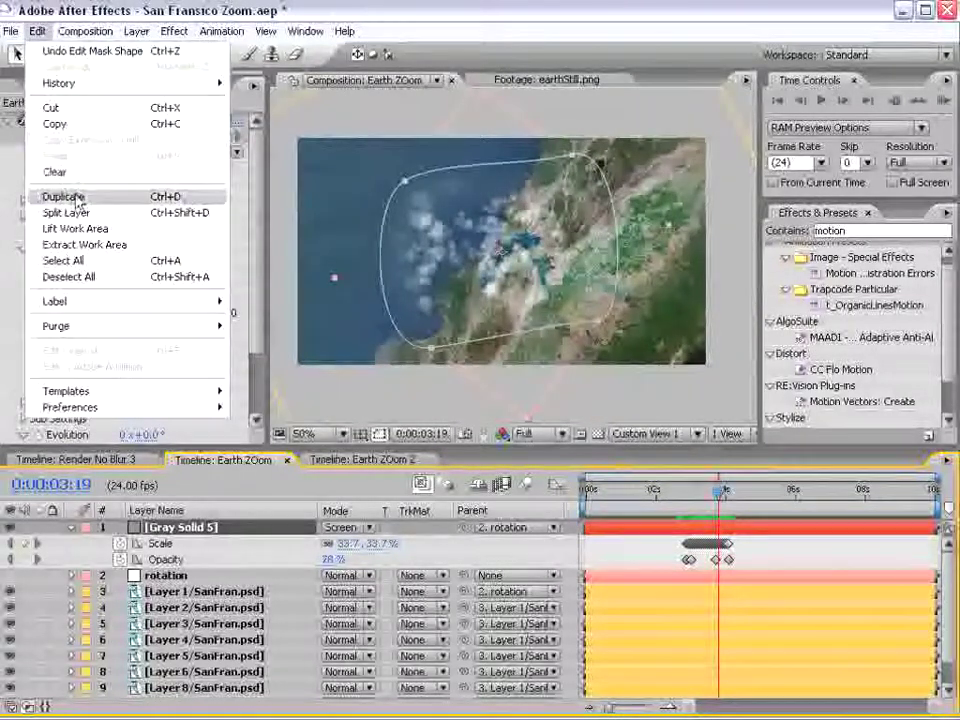
click(62, 195)
drag(704, 531, 721, 494)
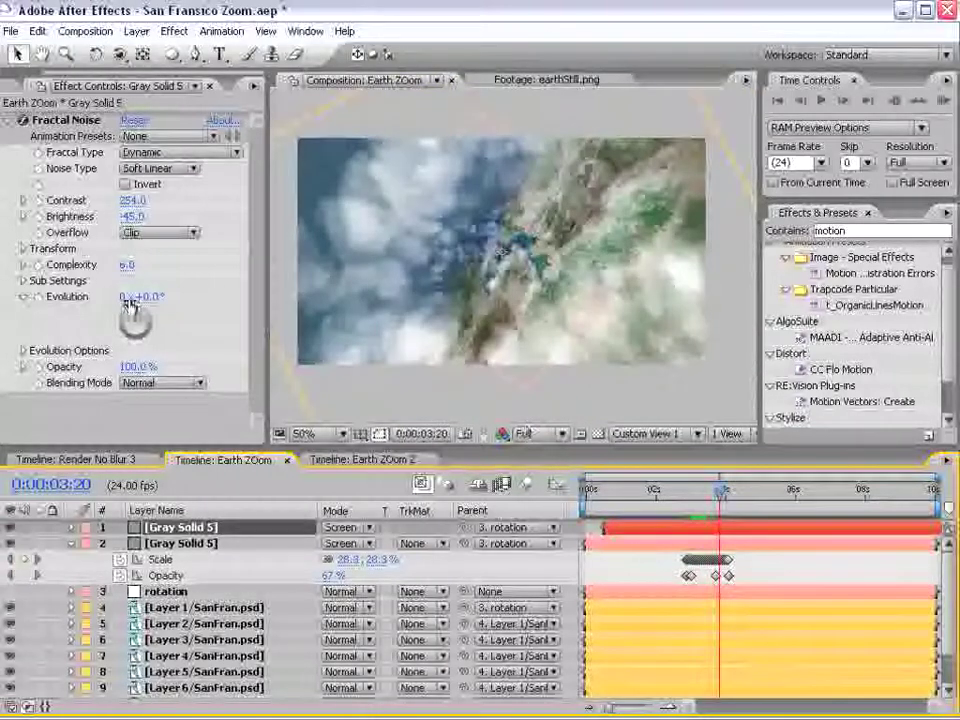
drag(150, 296, 230, 294)
drag(716, 497, 578, 498)
key(shift+period)
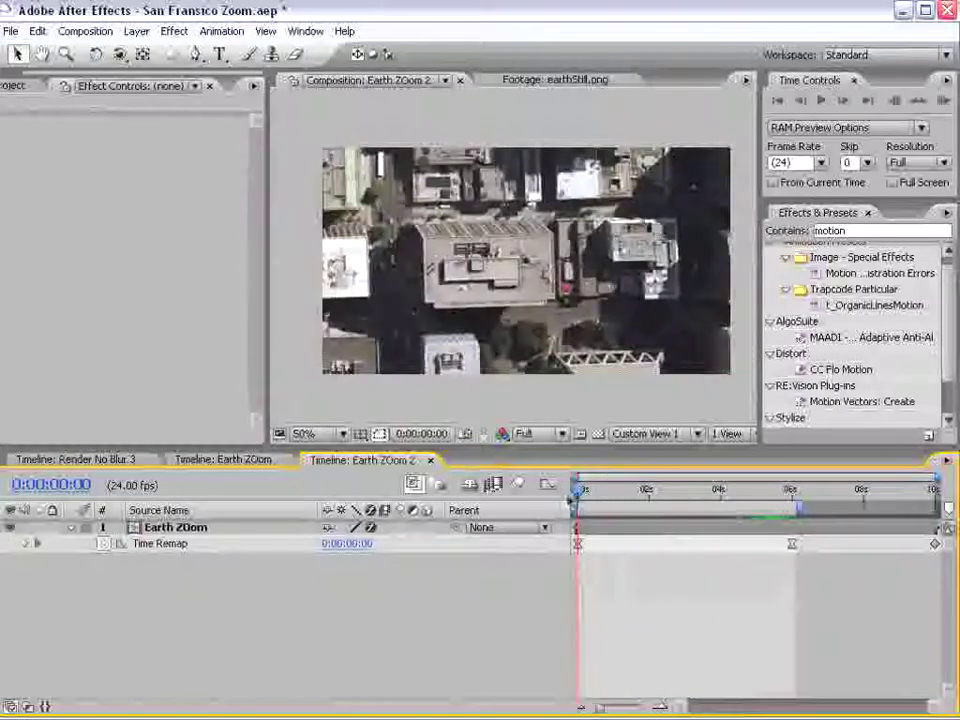
Show the layer switches in the Earth ZOom composition, toggle its motion blur, and return to Earth ZOom 2.
click(238, 460)
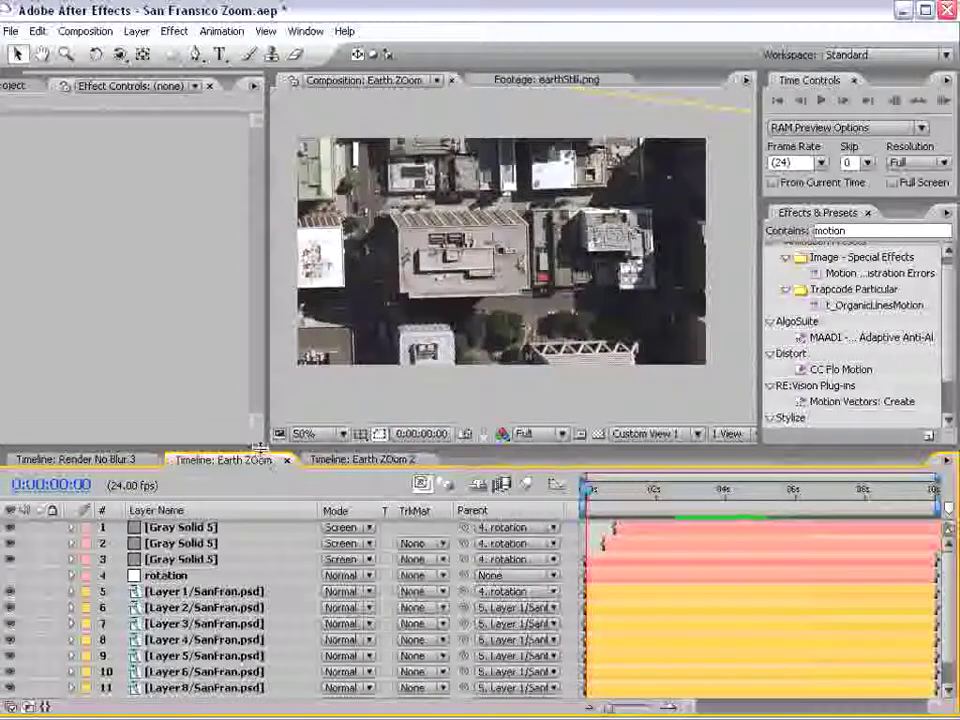
drag(228, 448, 226, 306)
key(F4)
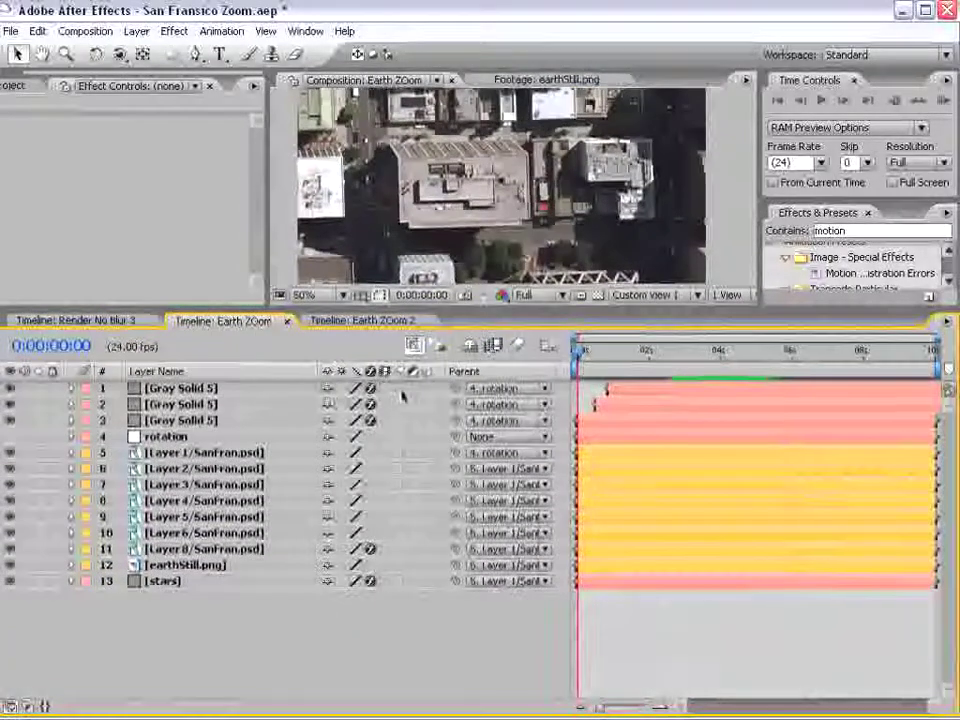
click(517, 345)
click(363, 320)
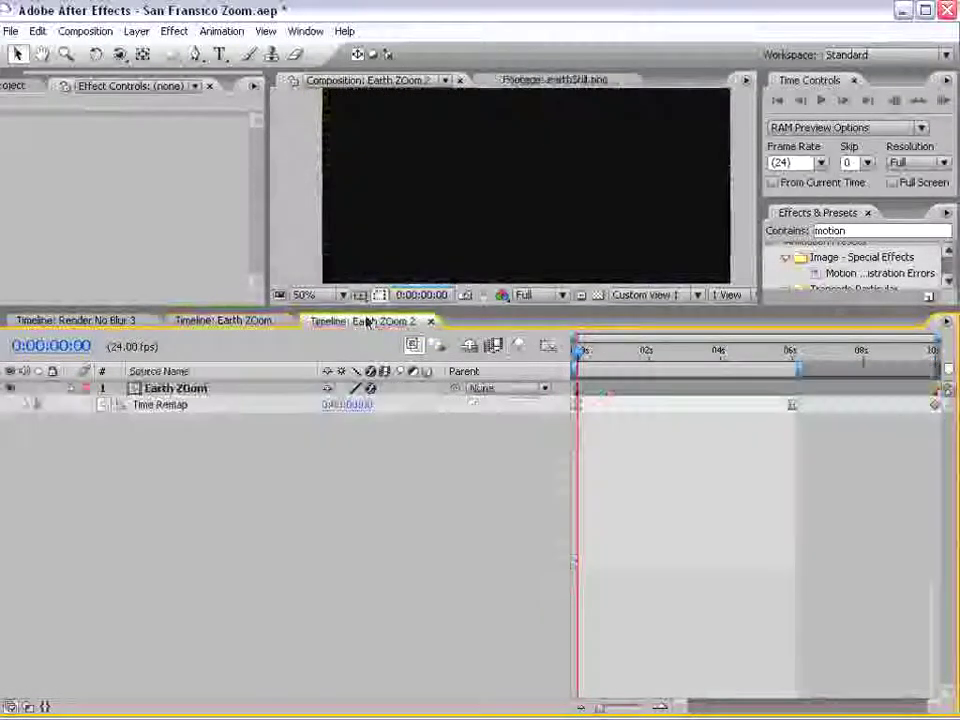
drag(364, 308, 330, 420)
Switch to Firefox and look over the Designer Sound FX page on videocopilot.net.
click(298, 122)
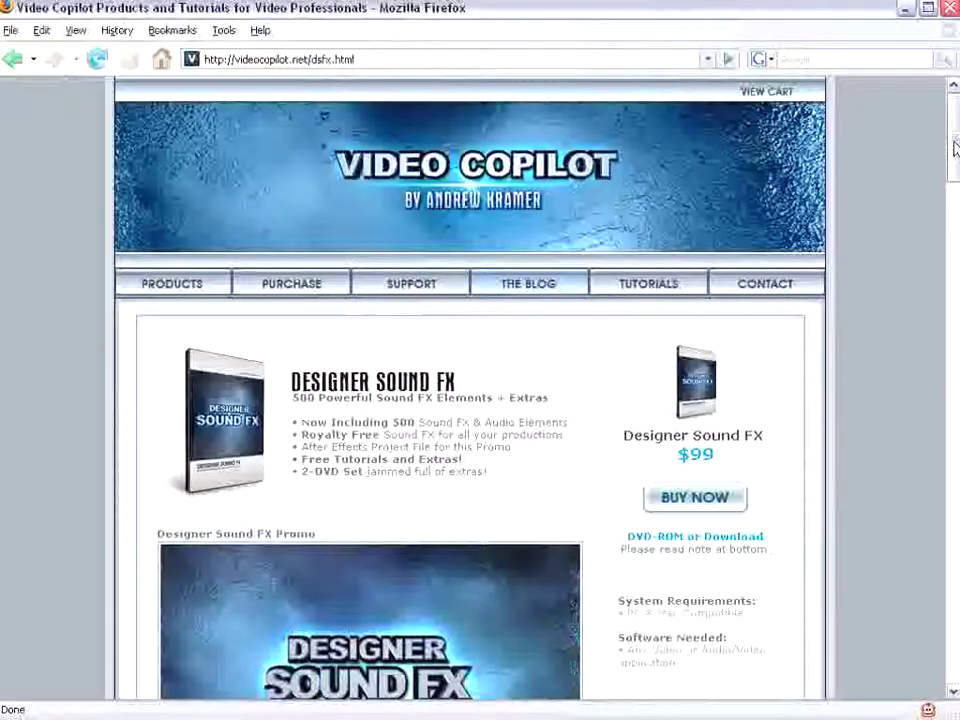
drag(955, 148, 954, 171)
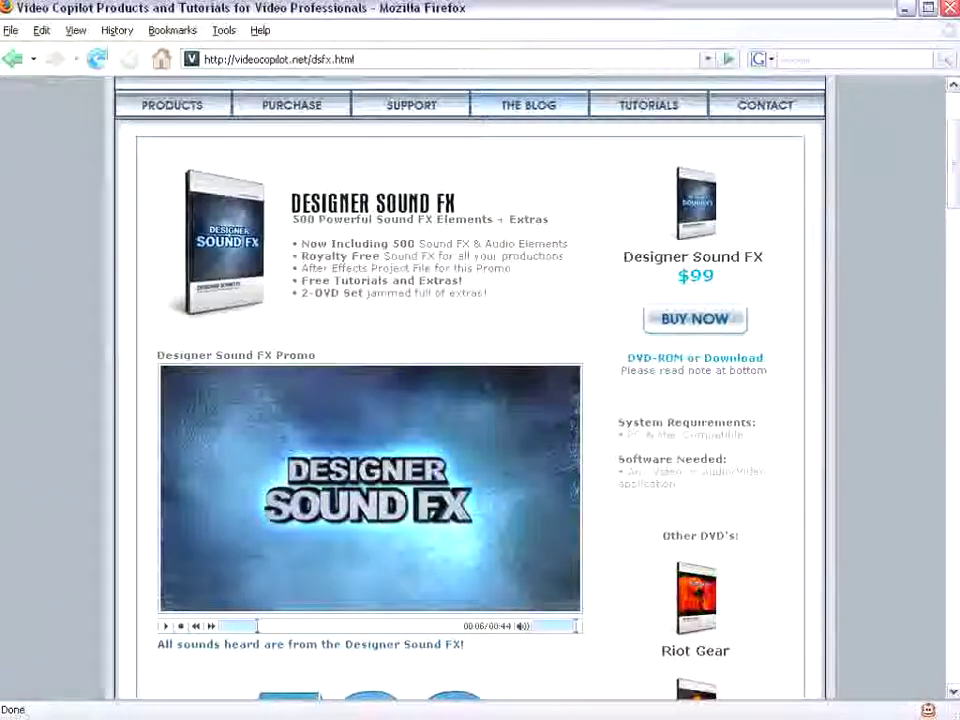
drag(955, 183, 955, 160)
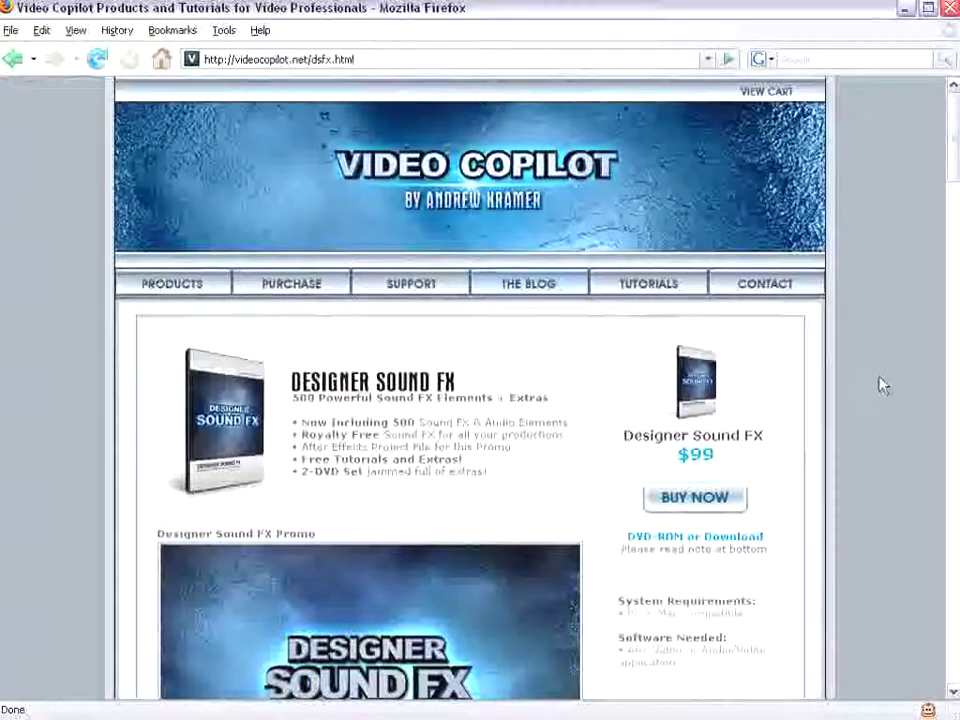